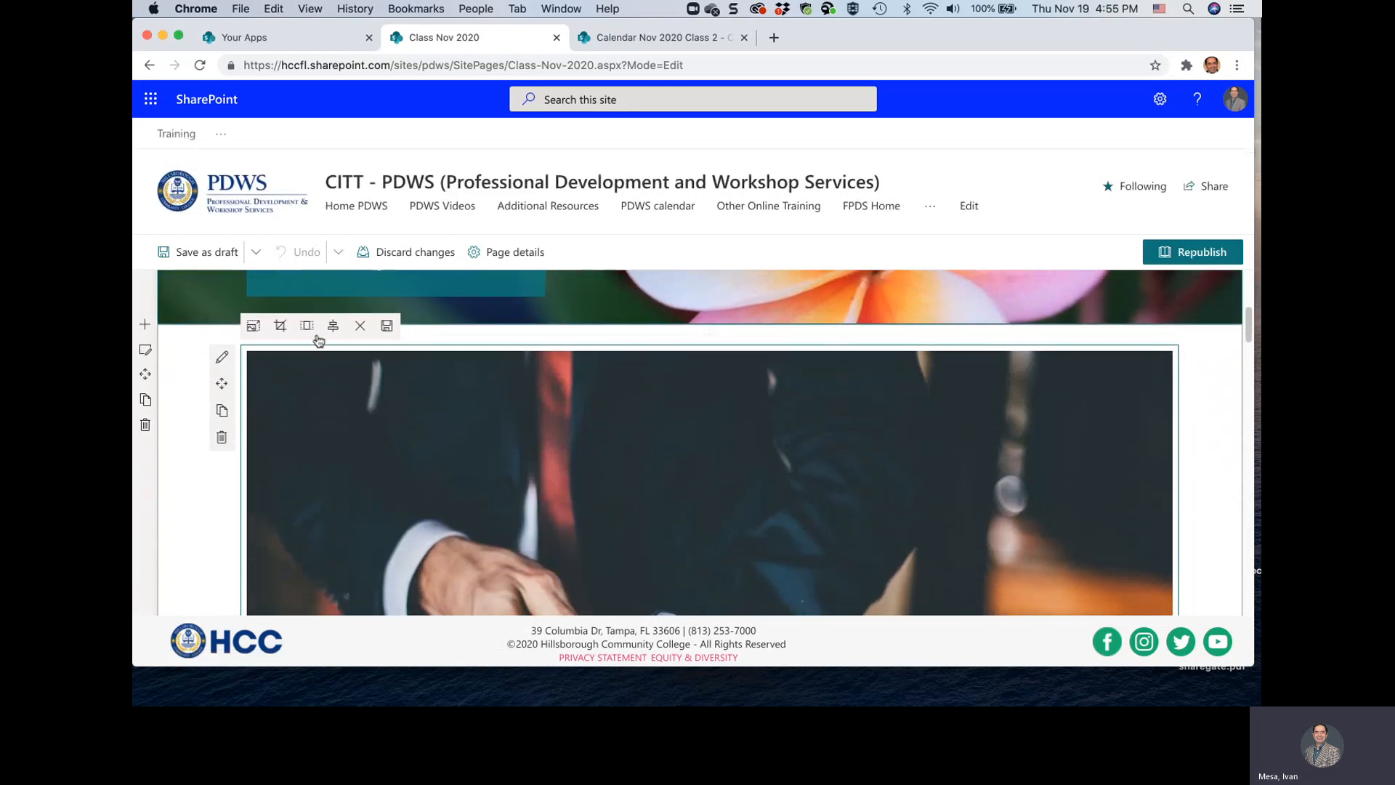
Insert a three-column section below the page banner and add an Events web part to its first column
left_click(145, 324)
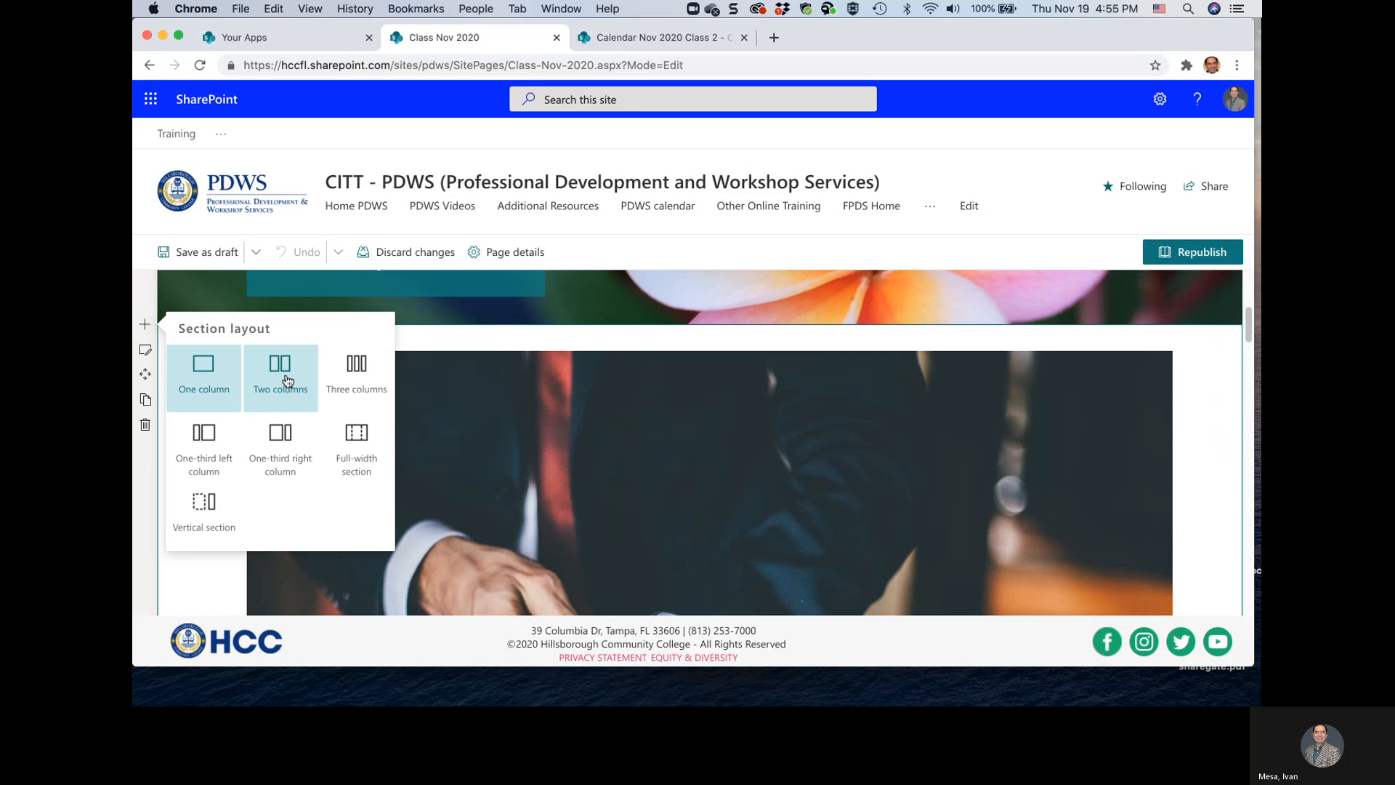
left_click(346, 370)
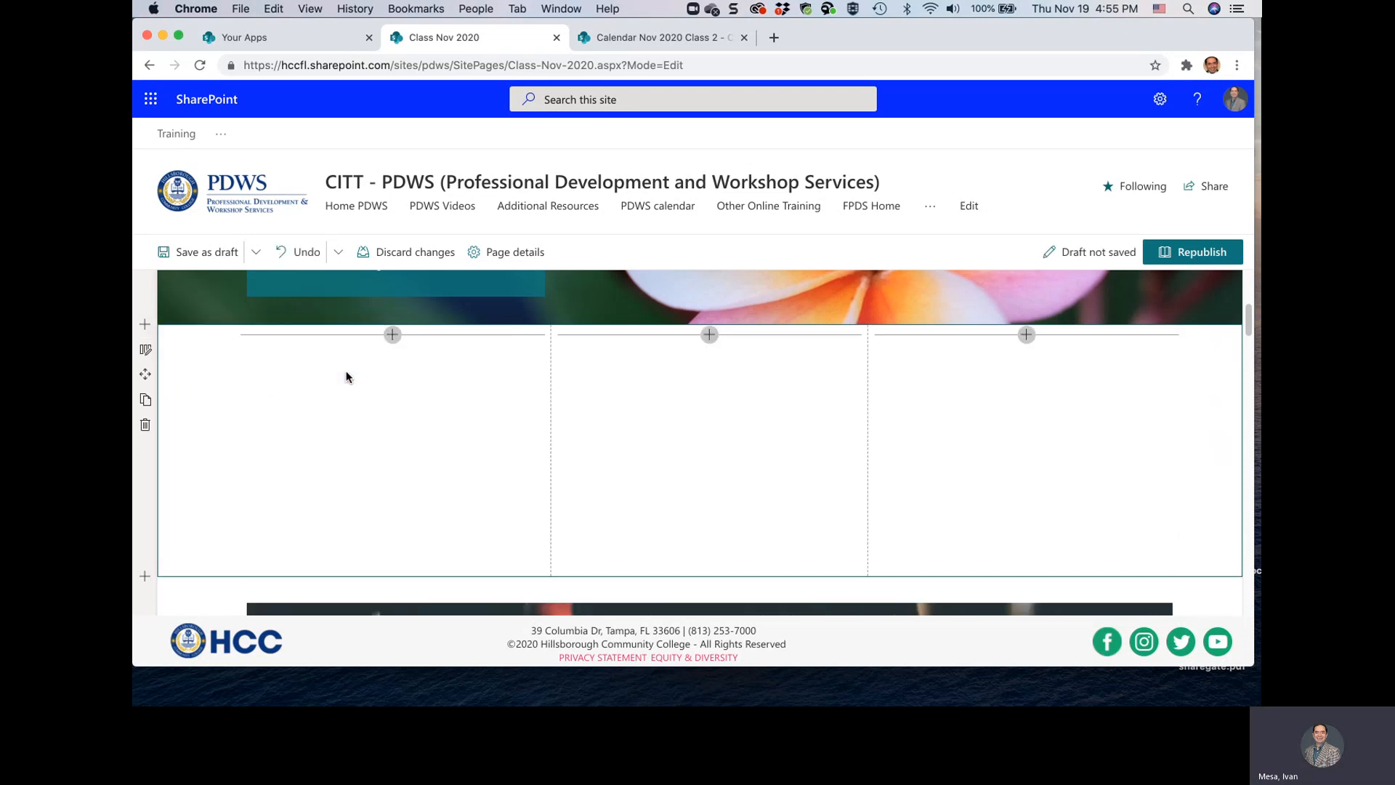
left_click(393, 336)
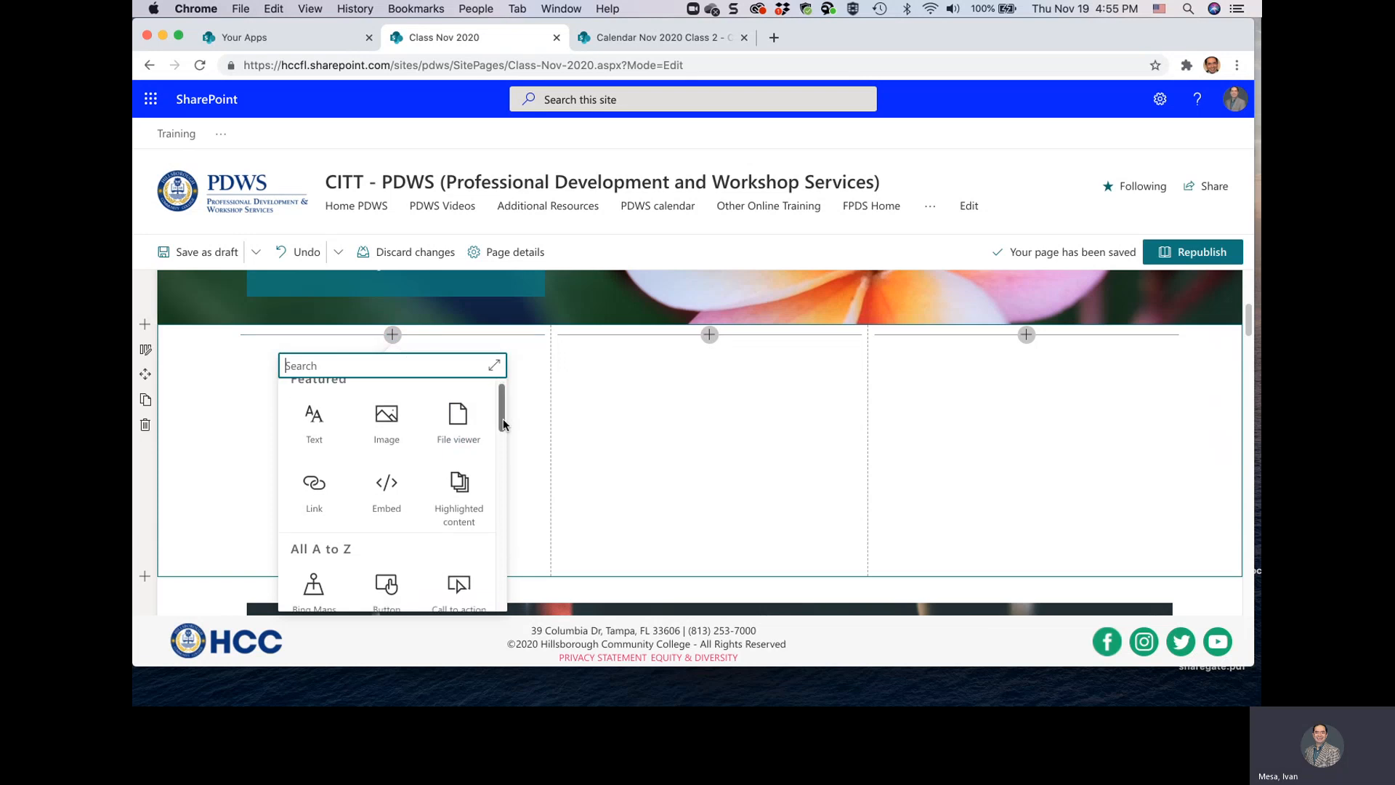
left_click_drag(503, 418, 492, 507)
scroll(493, 506, "up", 1)
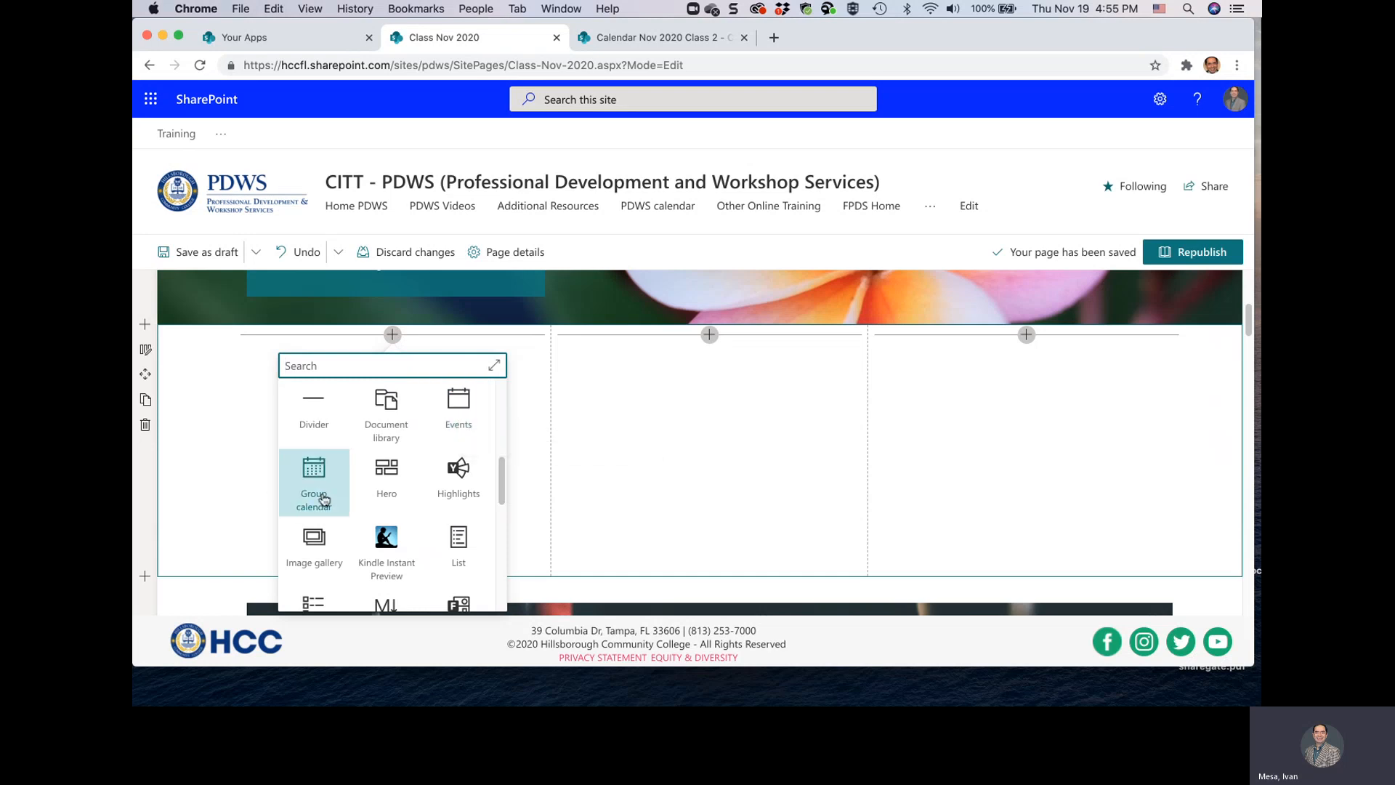
left_click(456, 422)
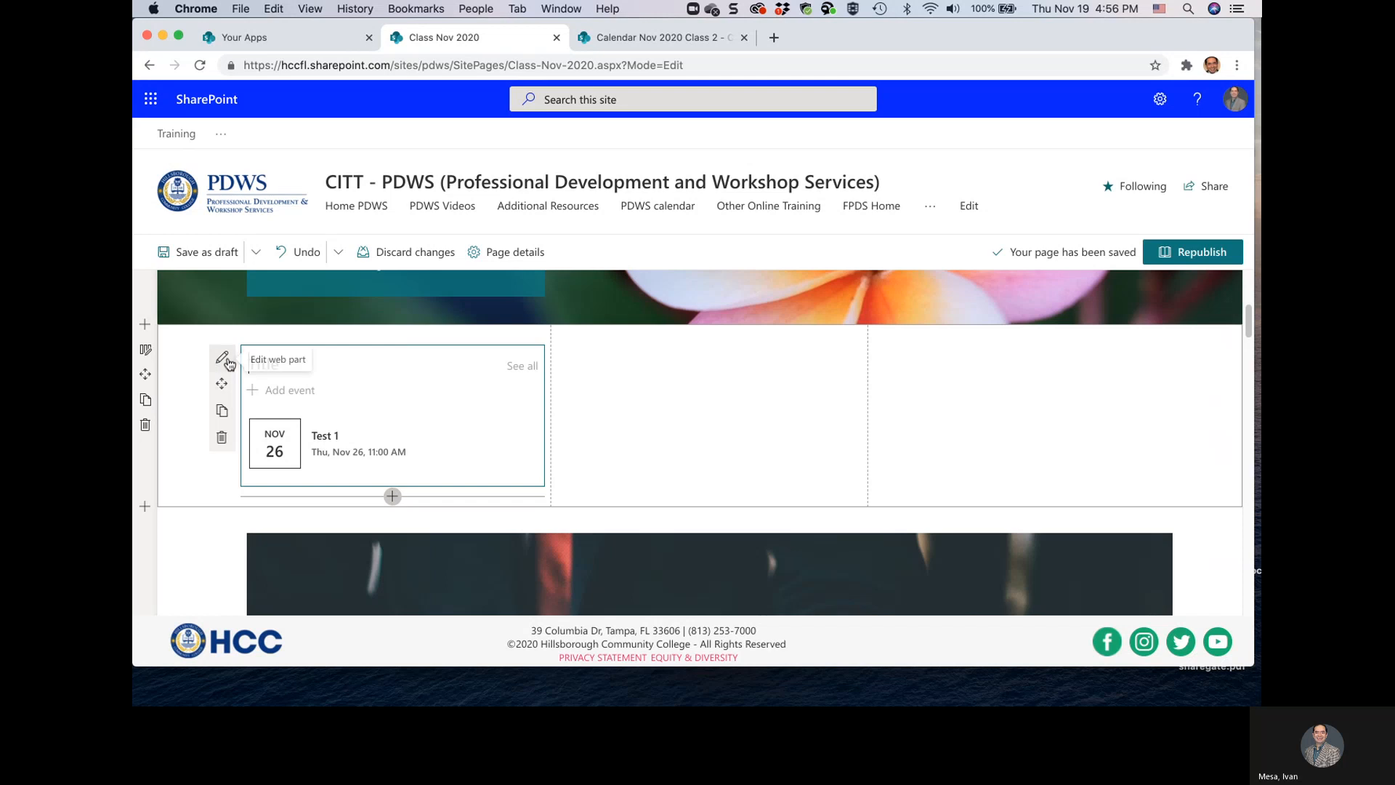
Try the Events web part's source as This site, This site collection, and All sites in the hub
left_click(222, 361)
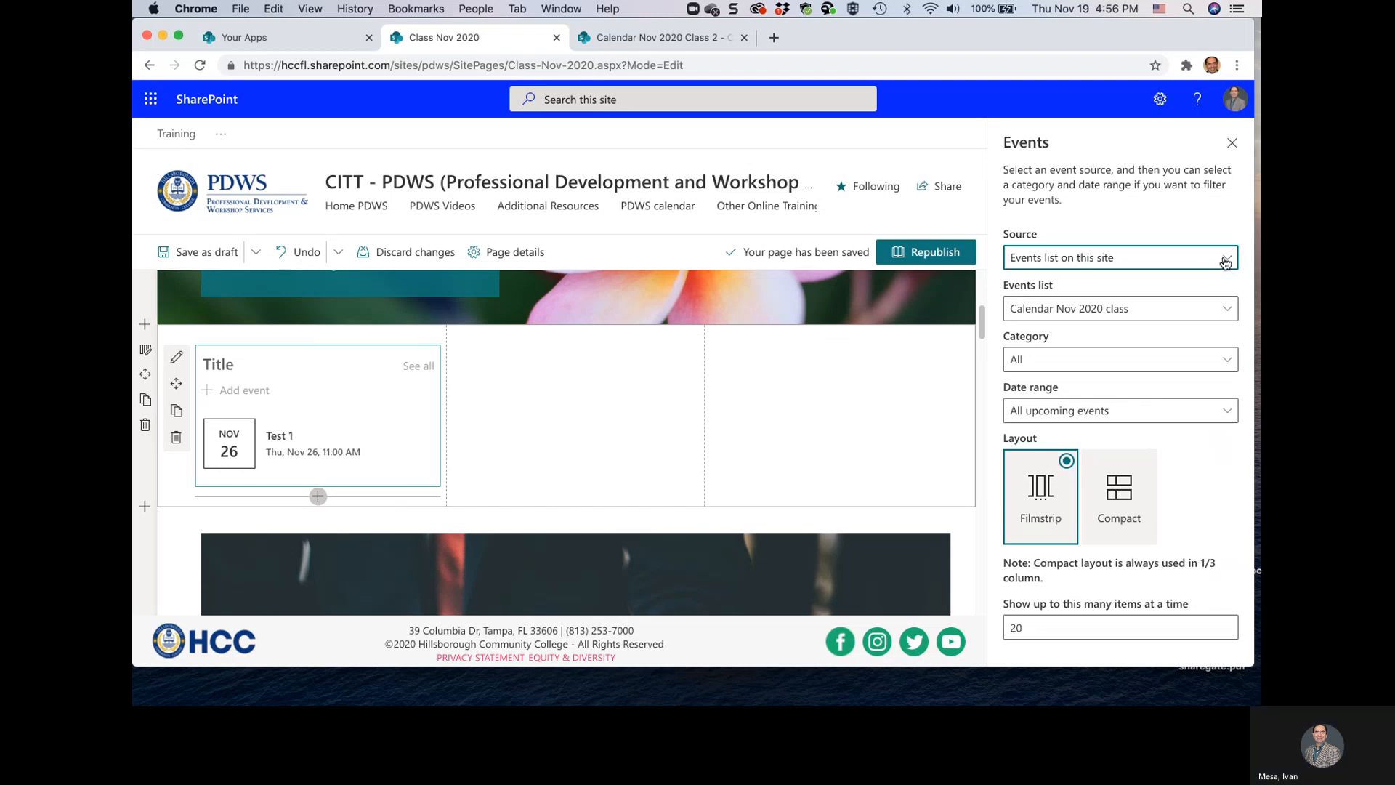
left_click(1225, 263)
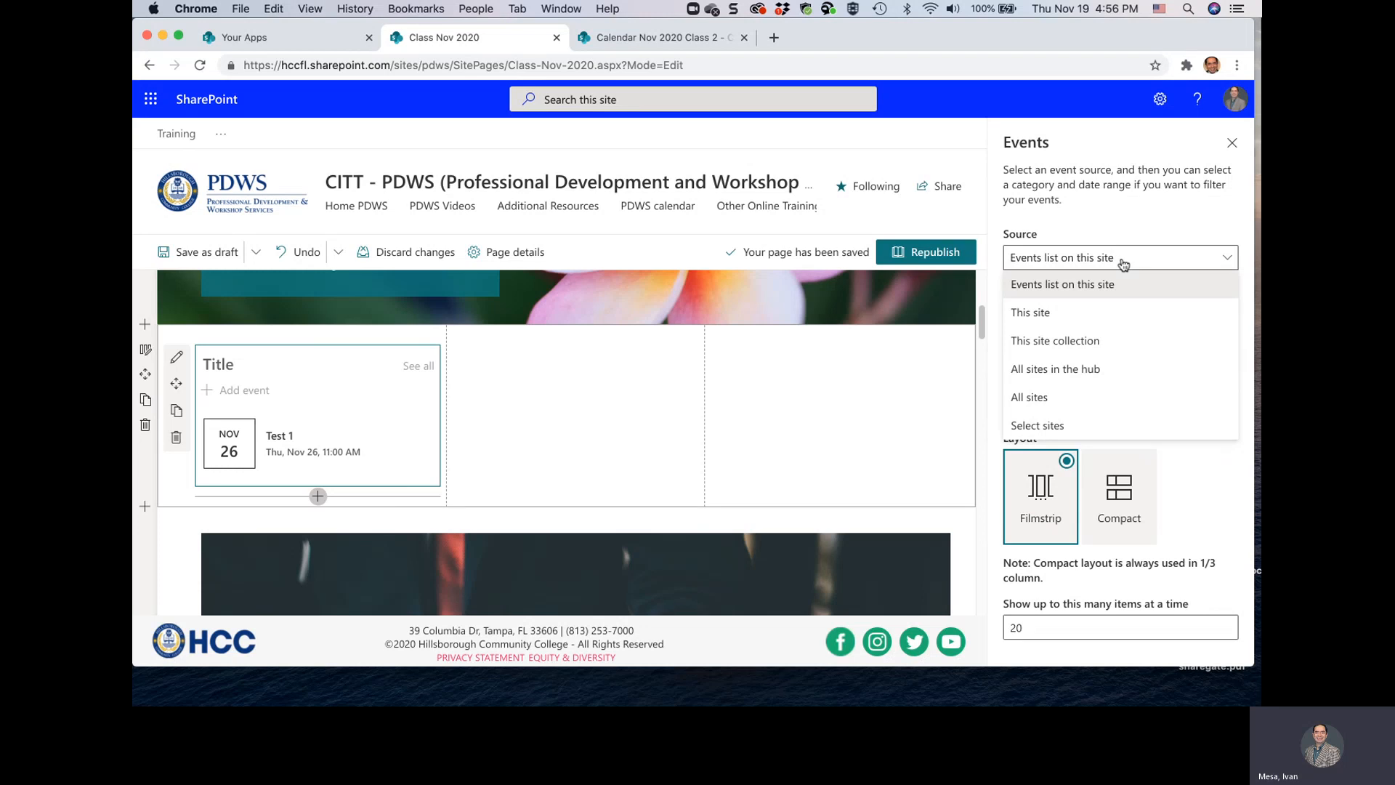
left_click(1065, 316)
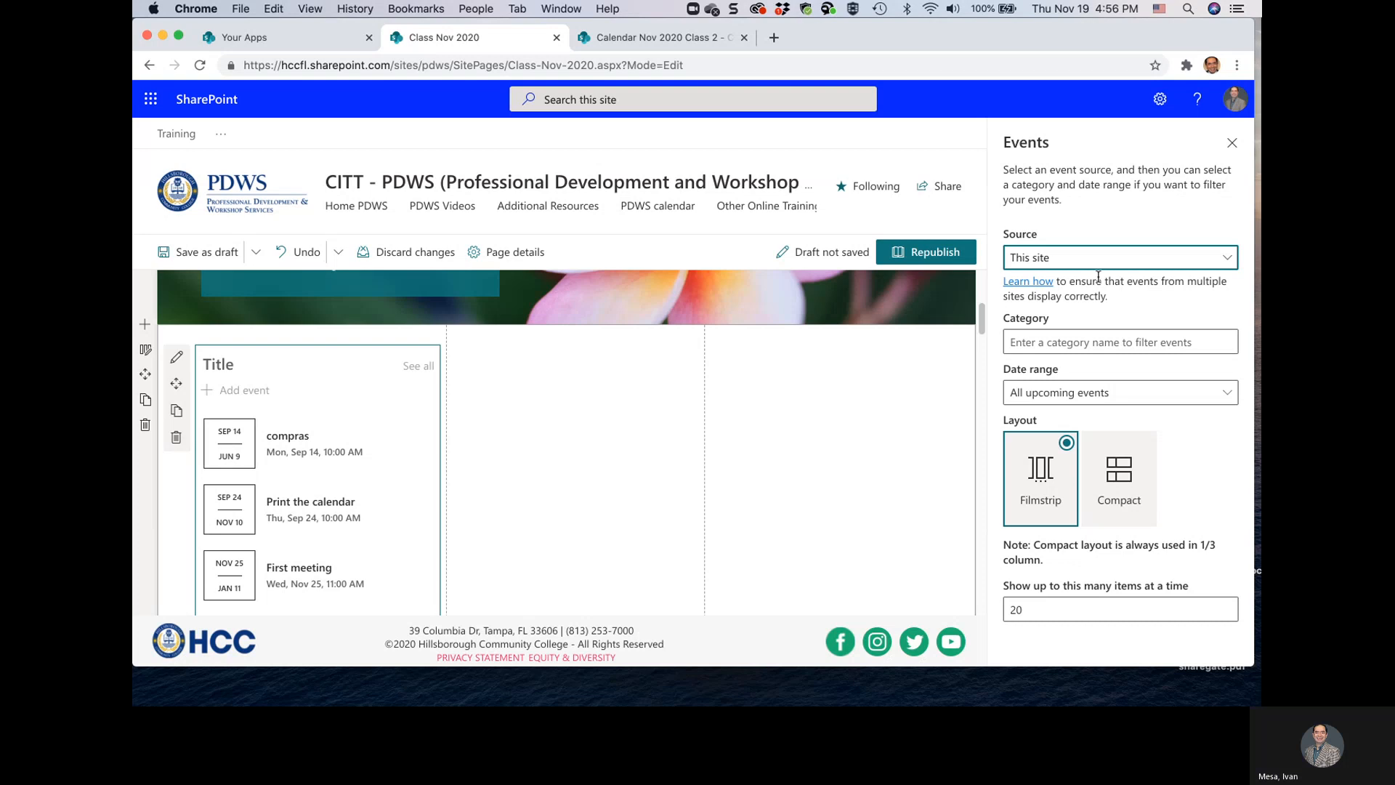
left_click(1140, 263)
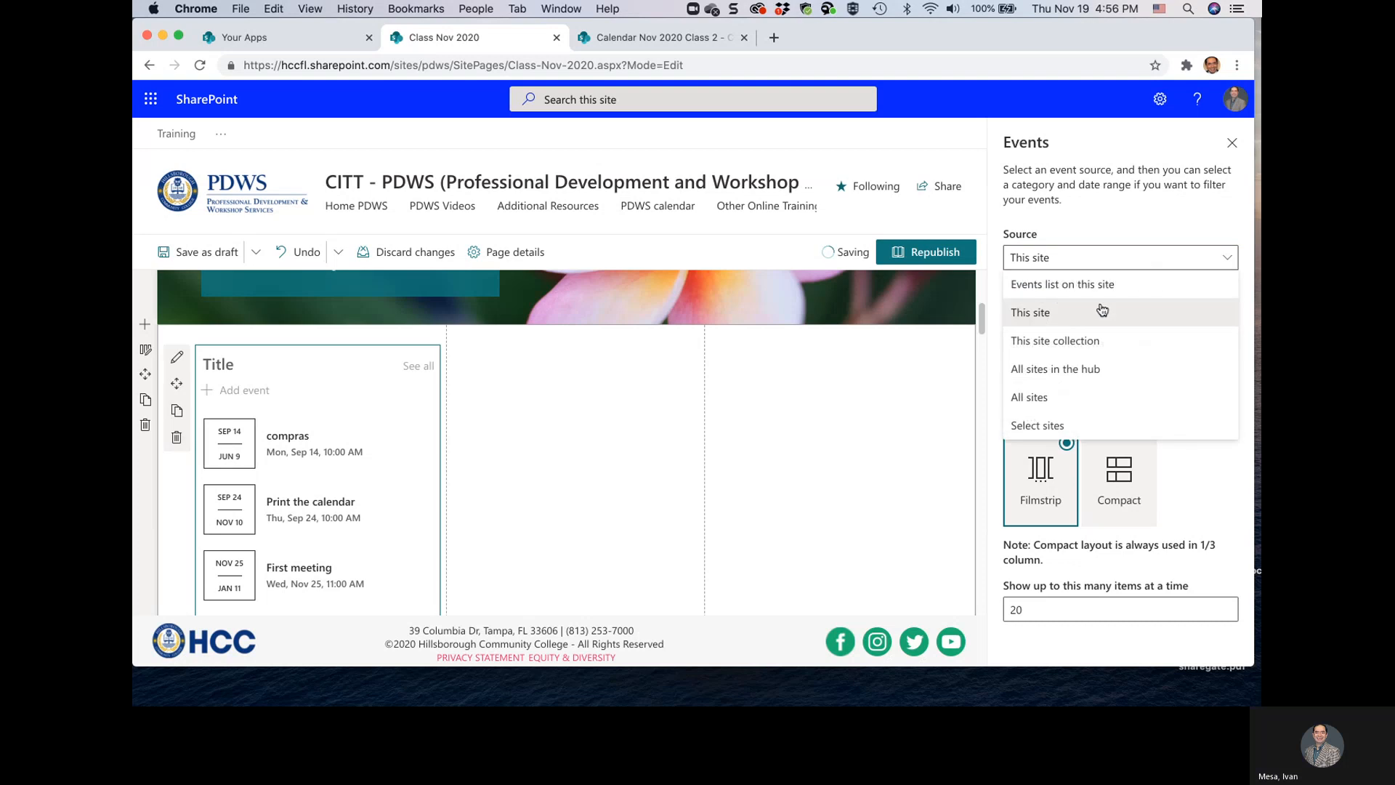
left_click(1069, 339)
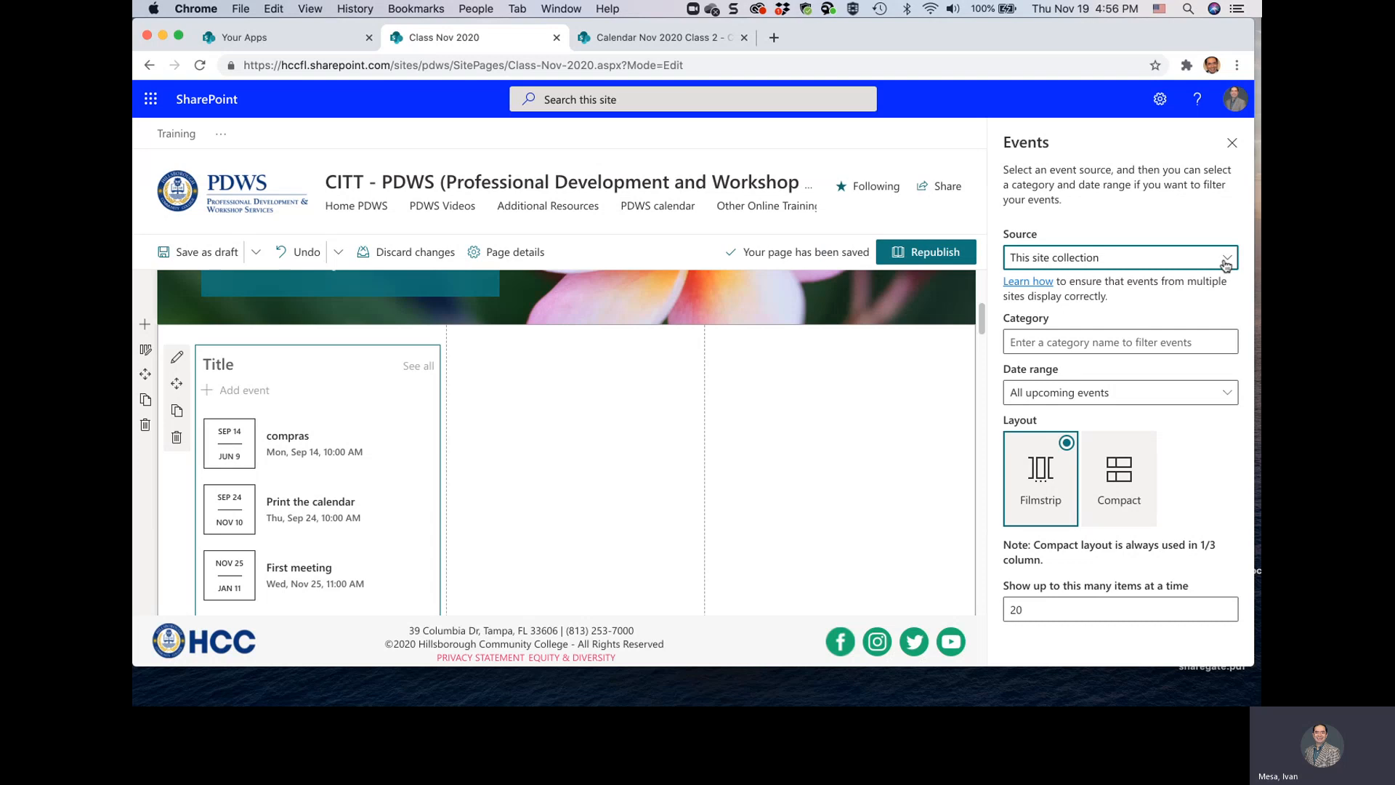
left_click(1227, 259)
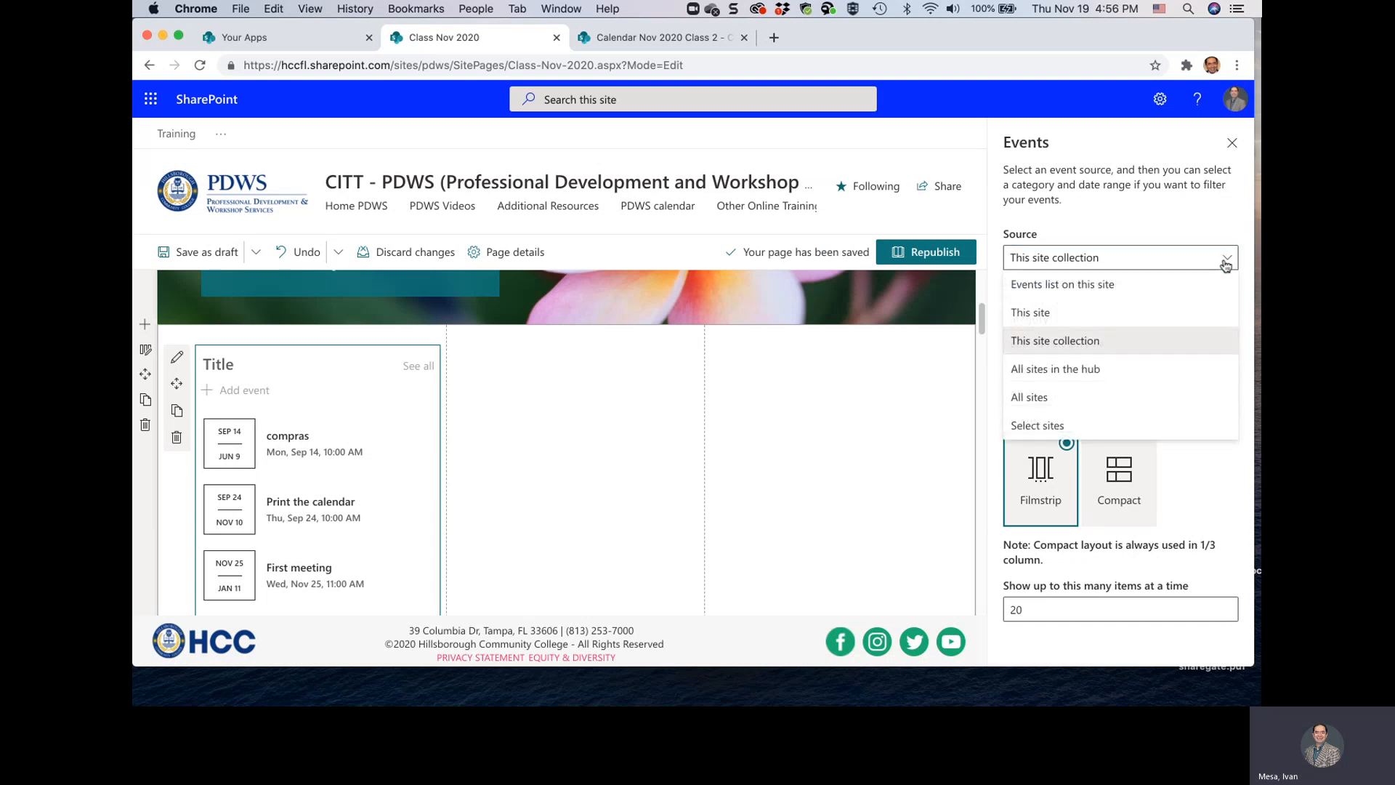
left_click(1068, 371)
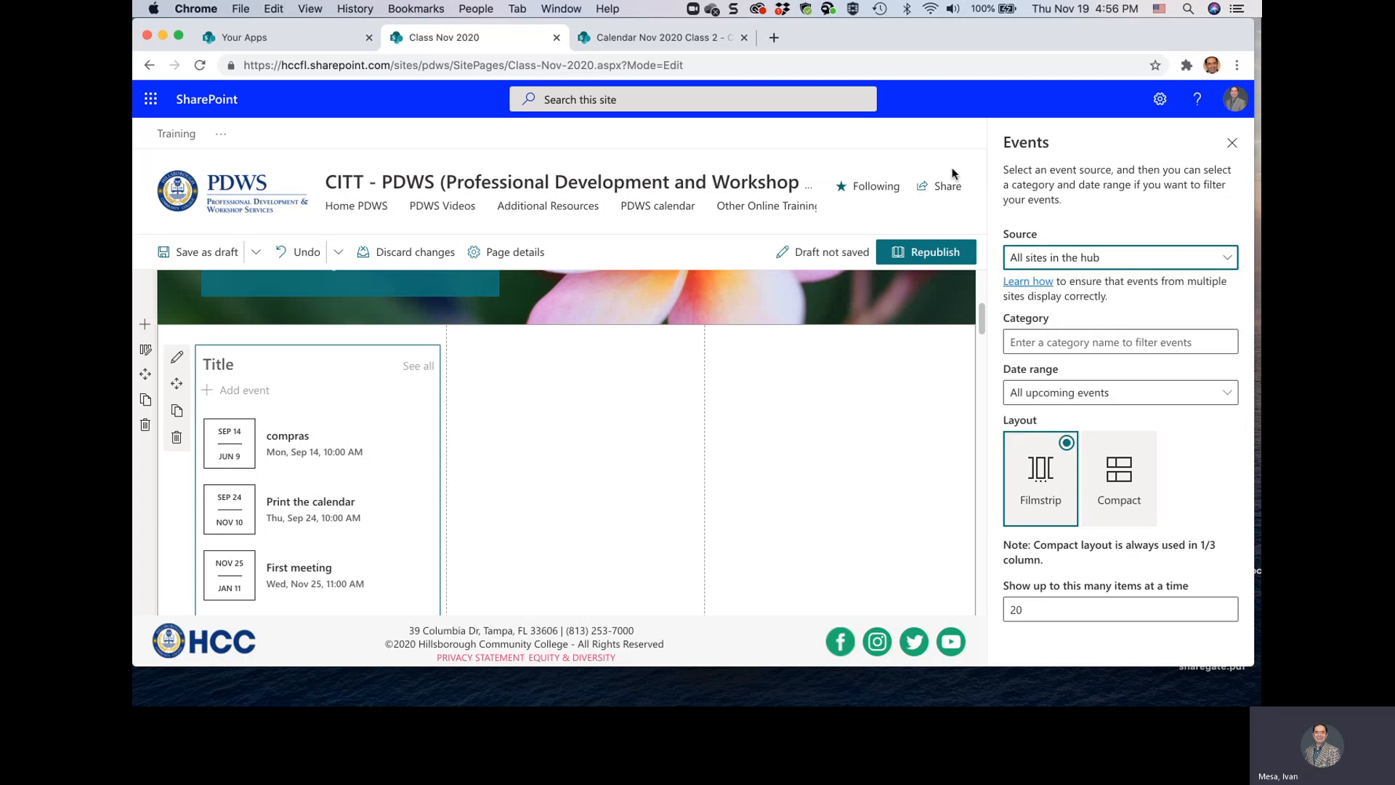
scroll(703, 470, "up", 5)
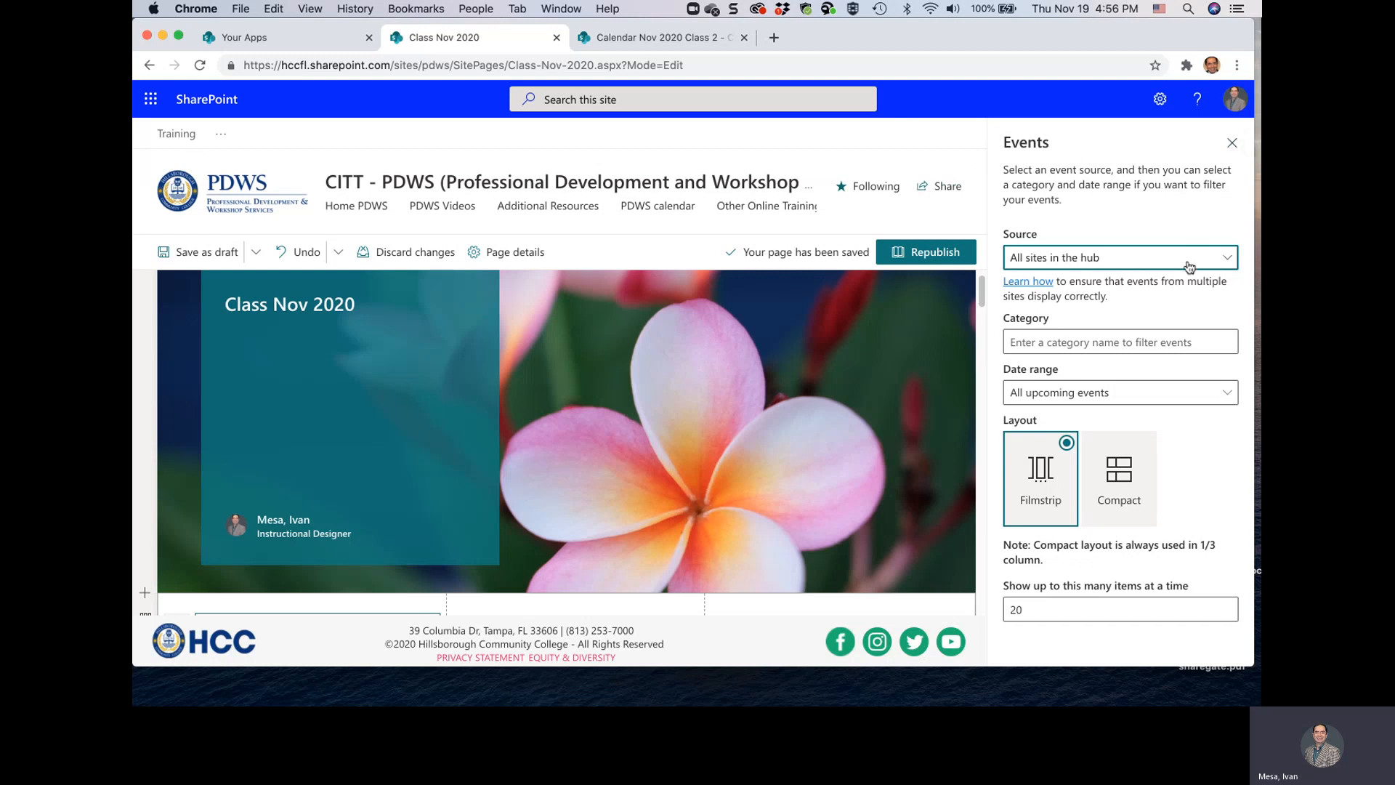
Try the event source as All sites and as Select sites, expanding the list of sites associated with the hub
left_click(1223, 263)
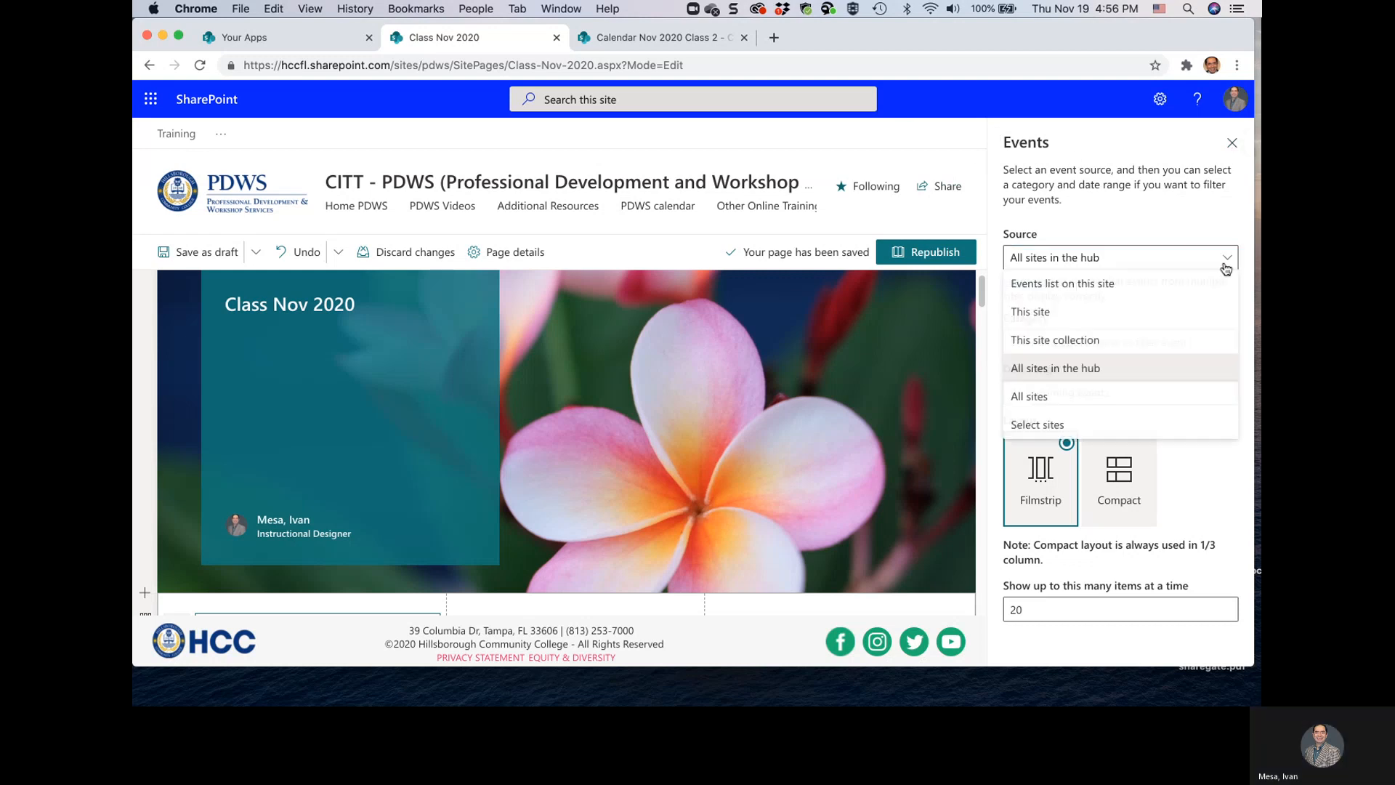
left_click(1085, 399)
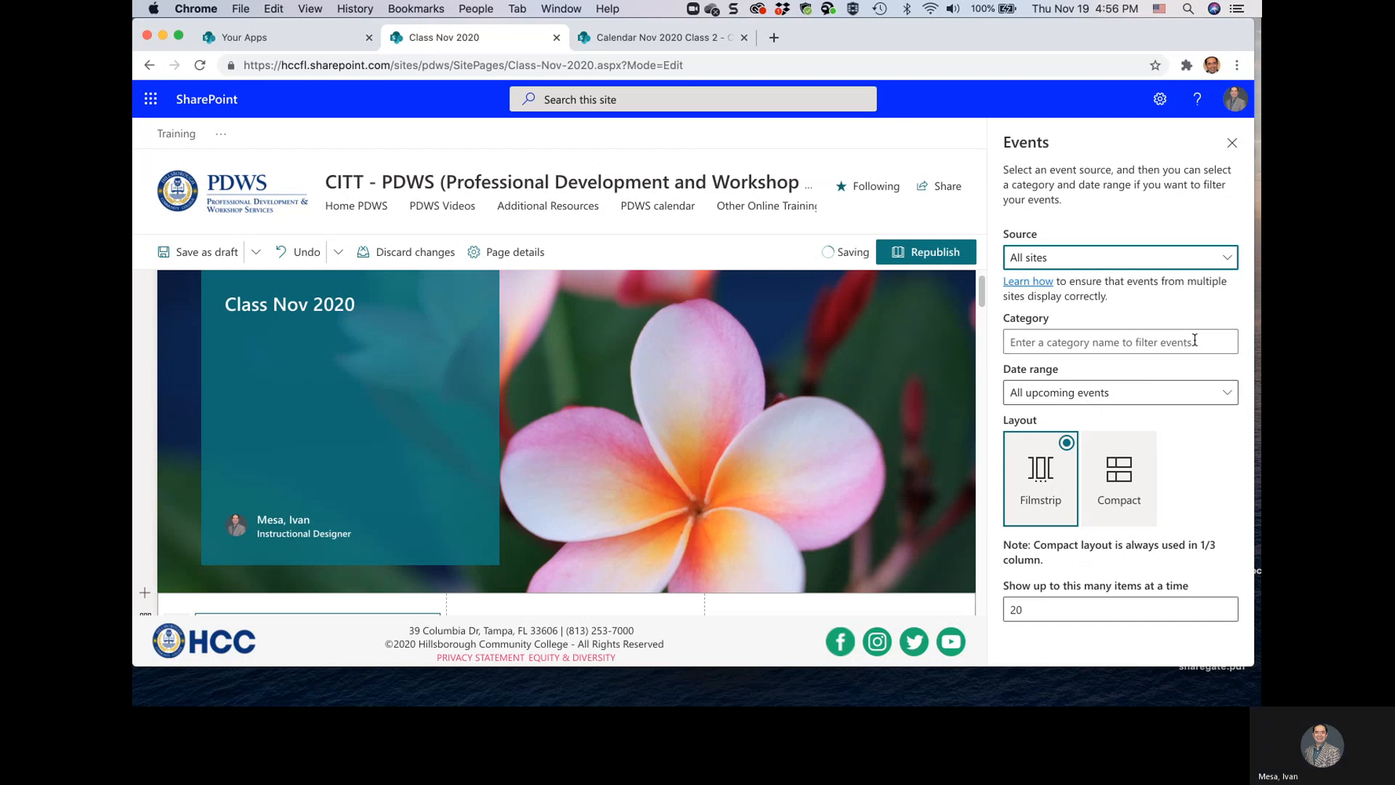
left_click(1227, 261)
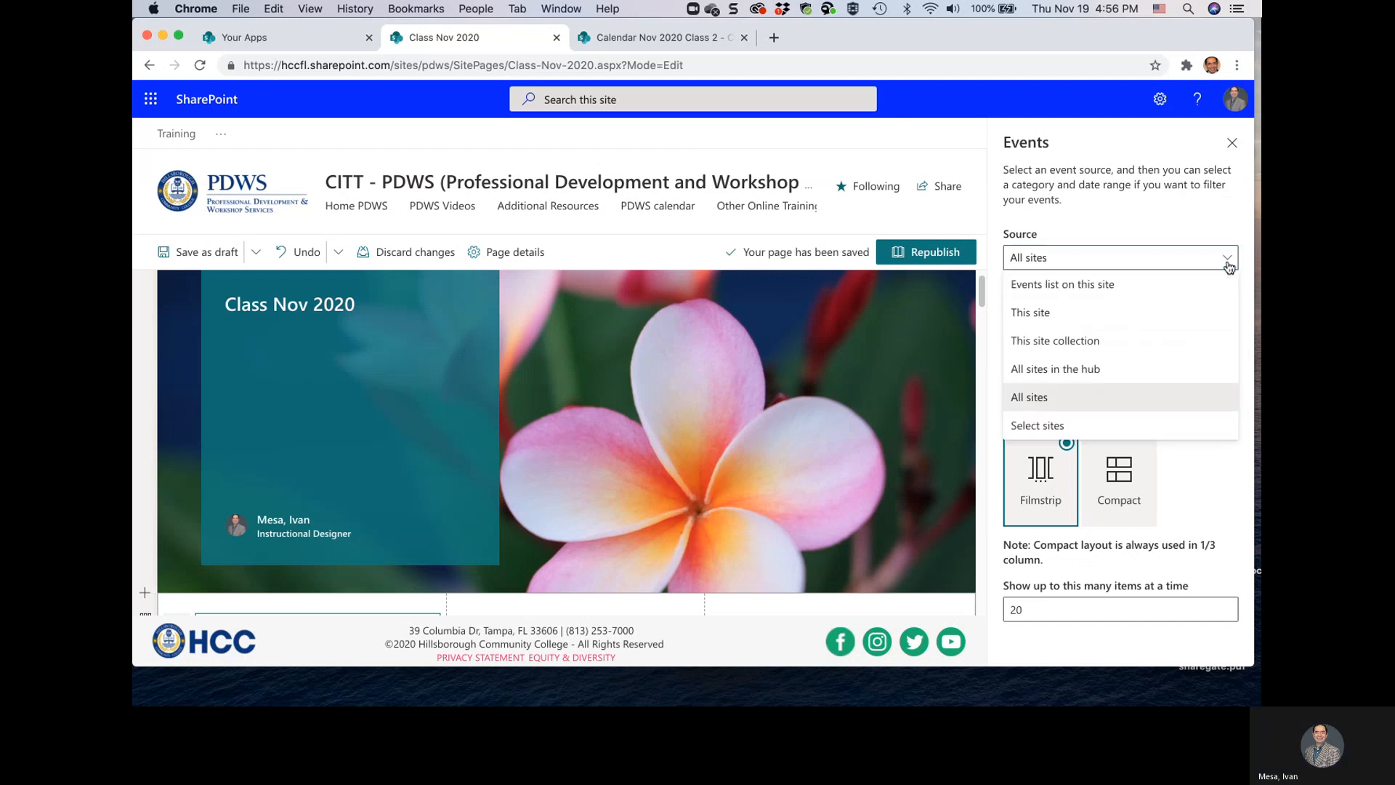
left_click(1098, 431)
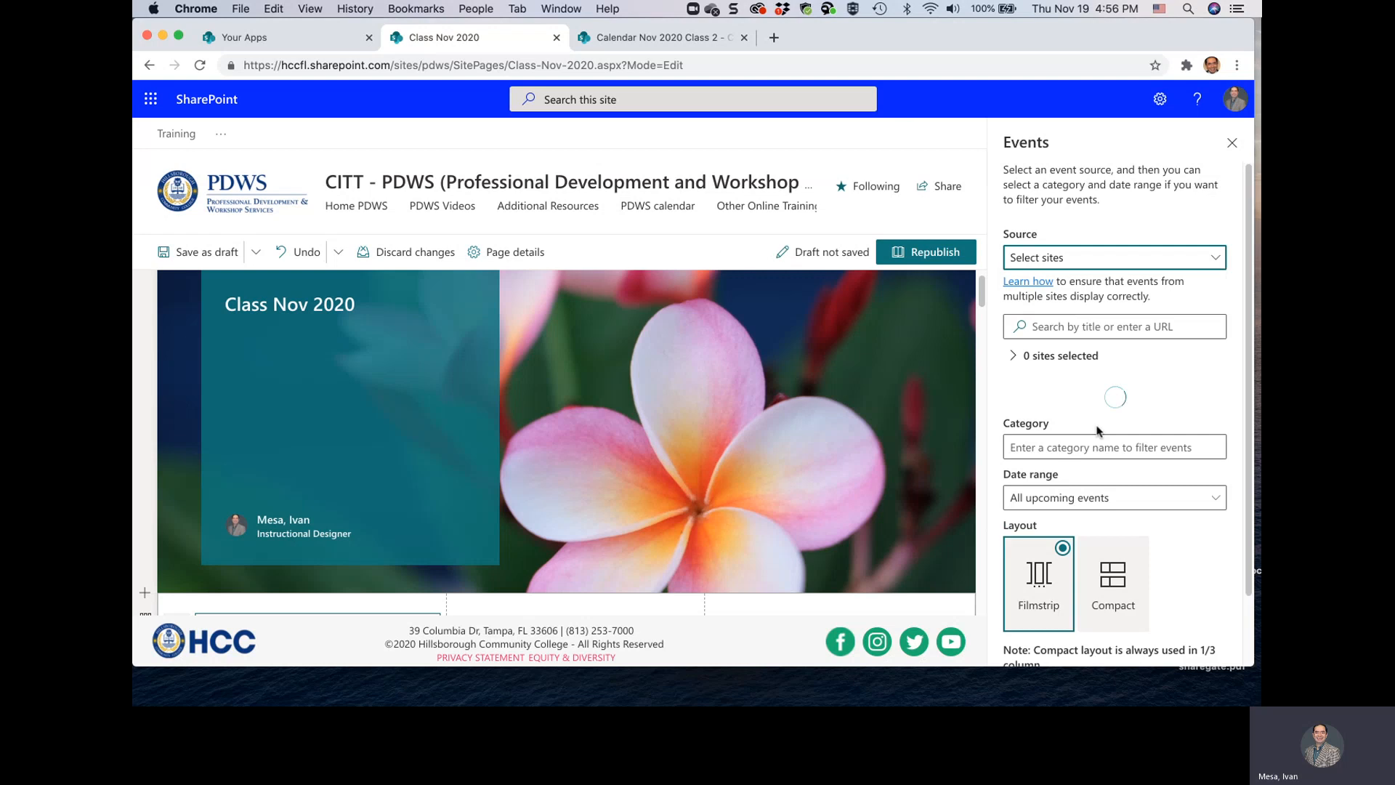
scroll(1133, 465, "down", 3)
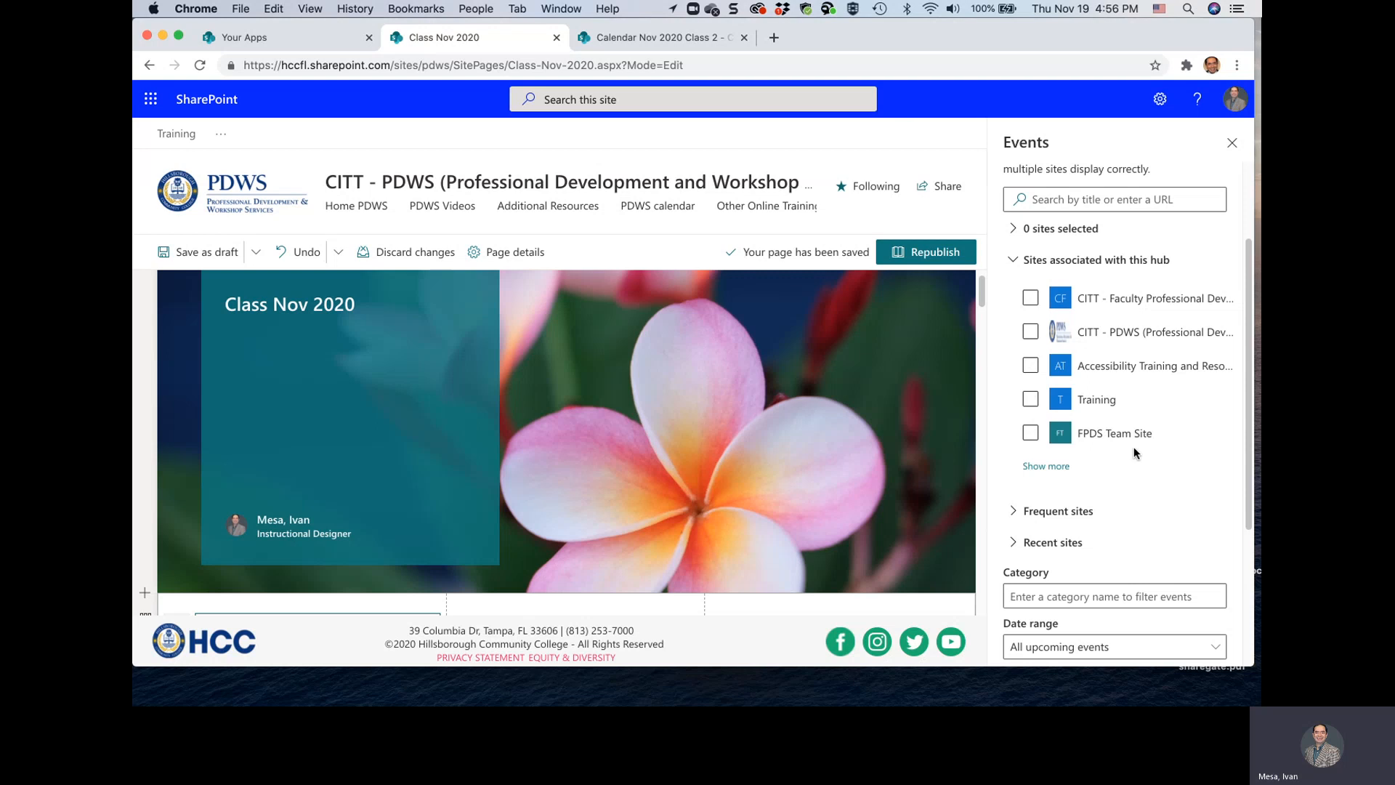
left_click(1040, 467)
left_click(1182, 538)
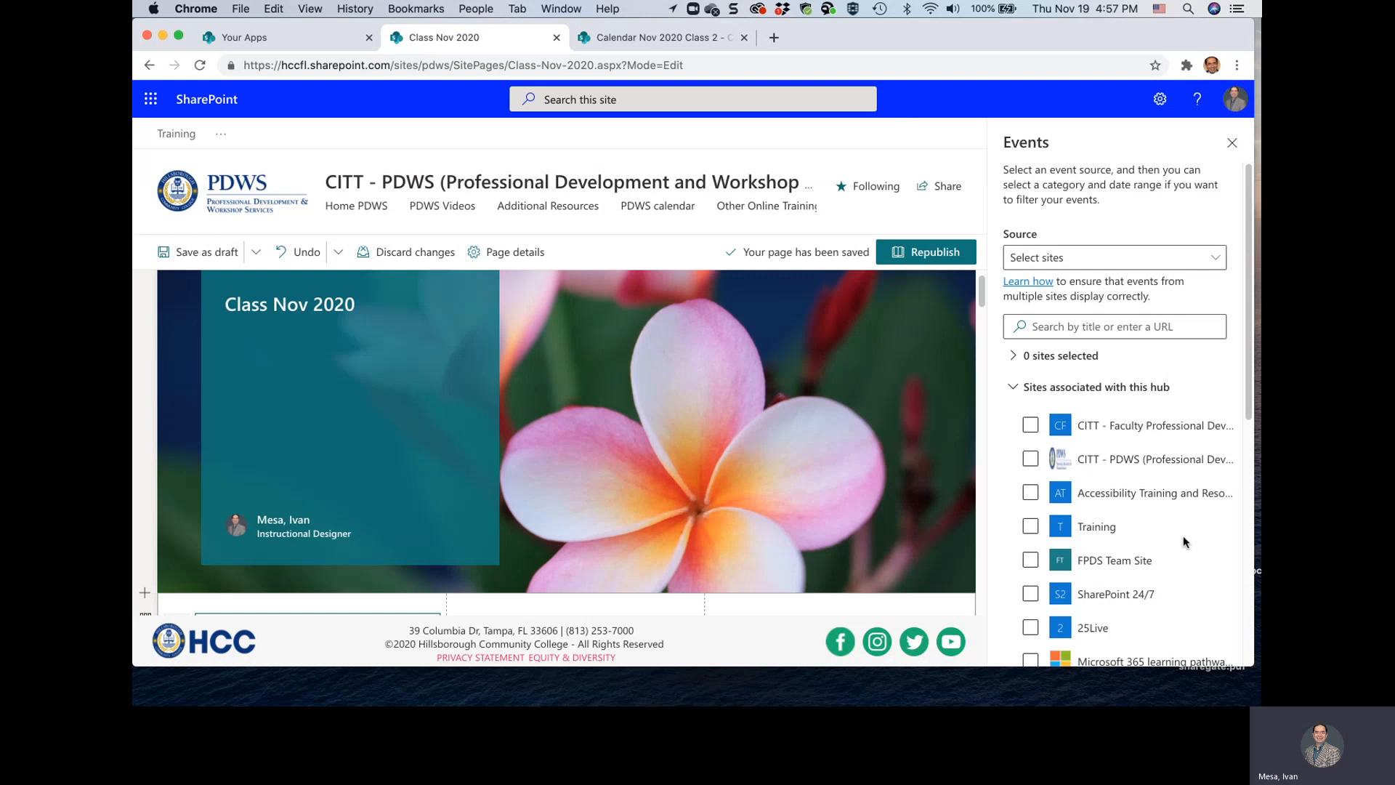
Set the event source to Events list on this site with Calendar Nov 2020 class as the events list
left_click(1216, 259)
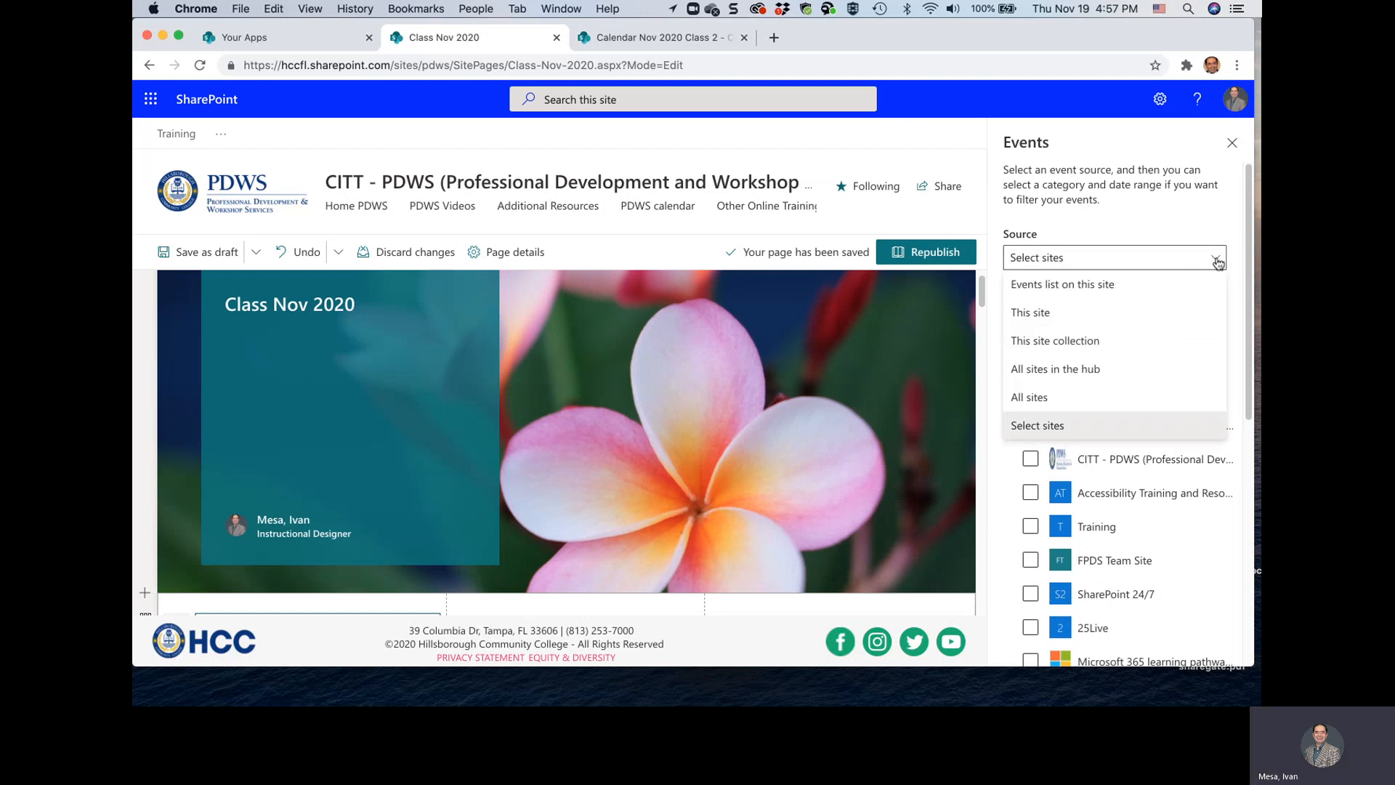
left_click(1112, 293)
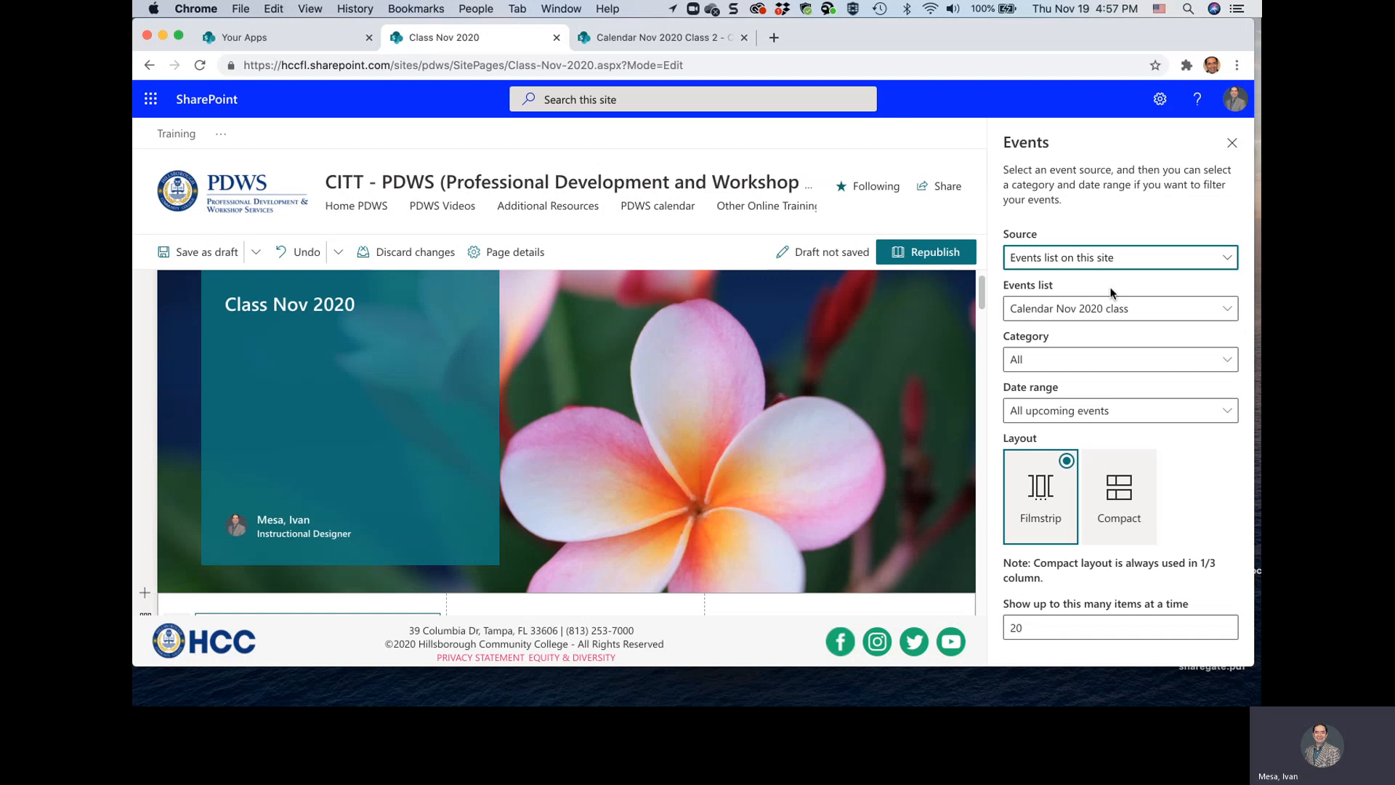
left_click(1147, 315)
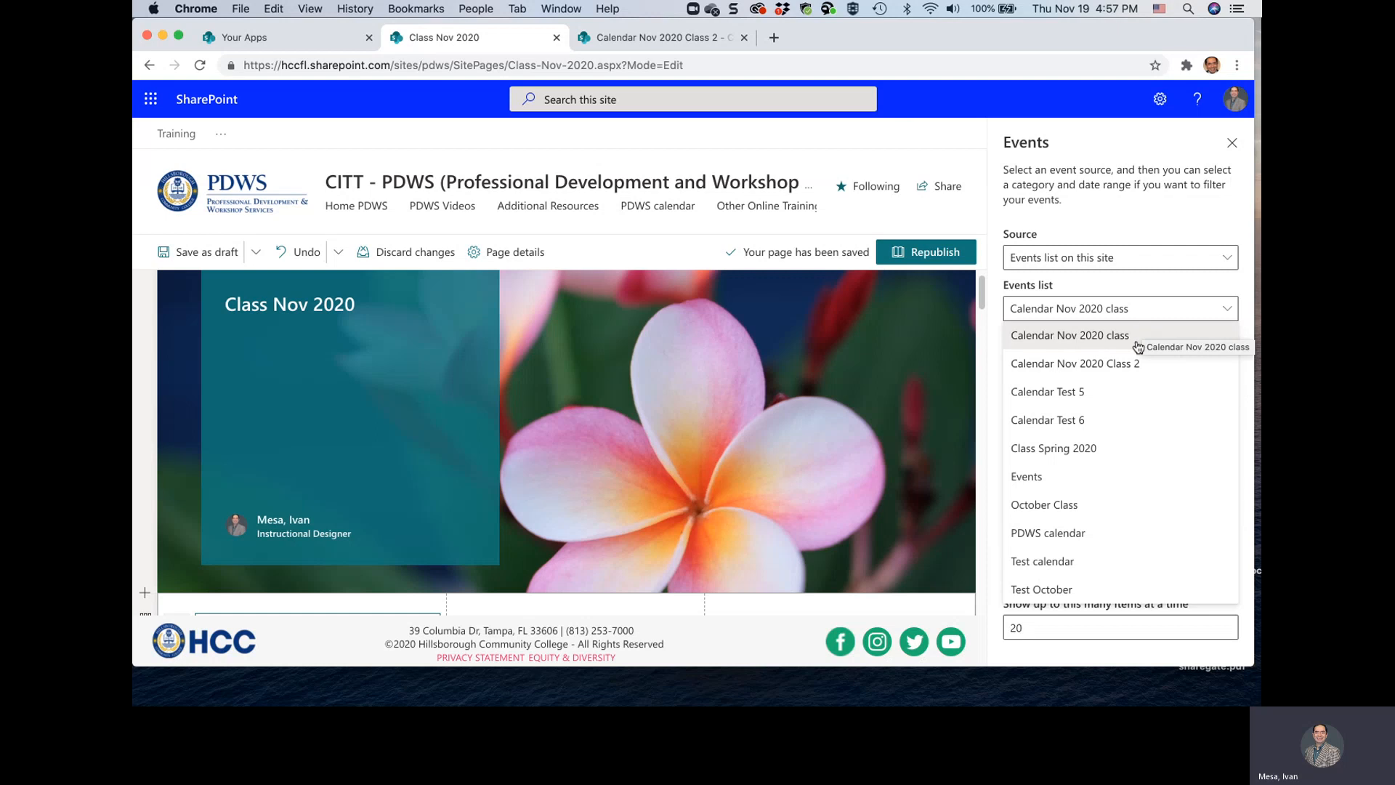
left_click(1138, 346)
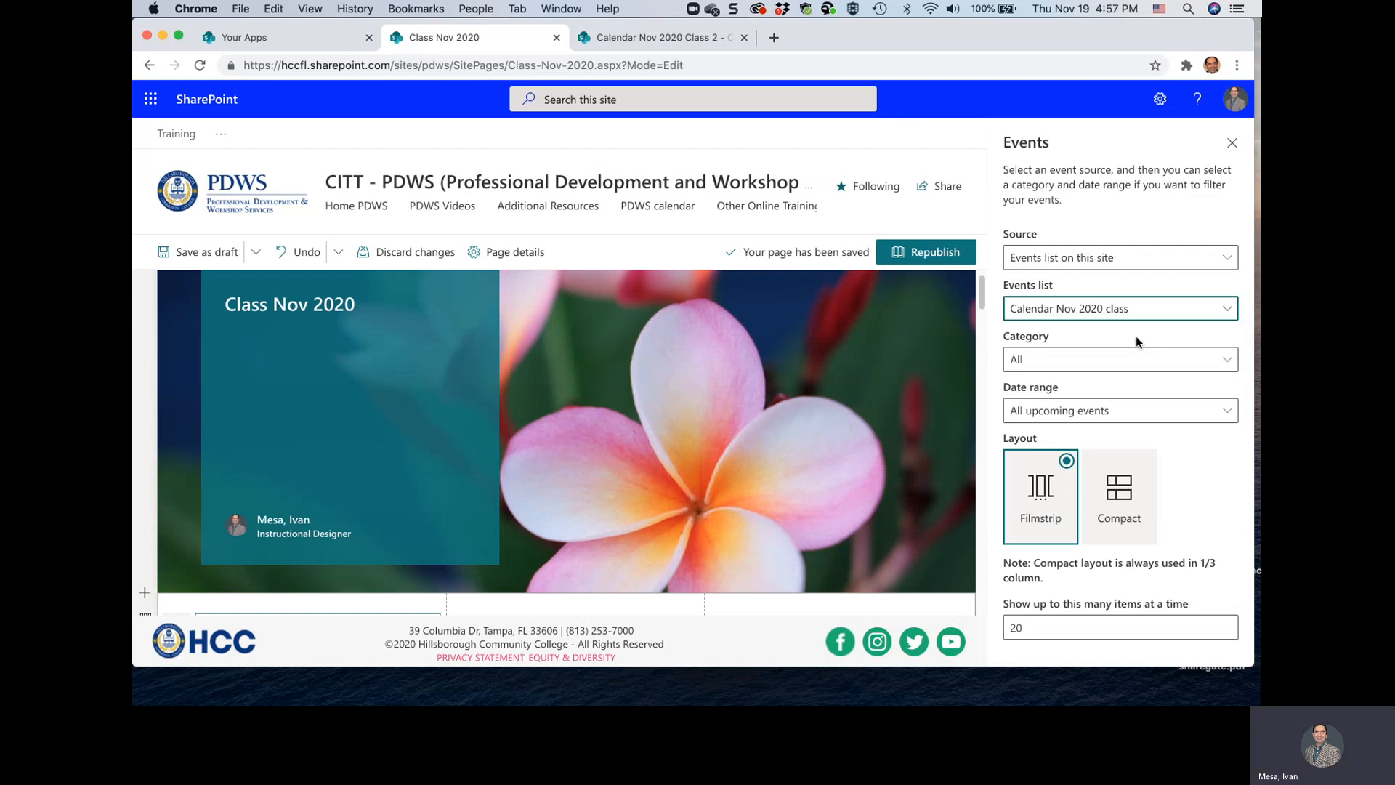
scroll(713, 474, "down", 3)
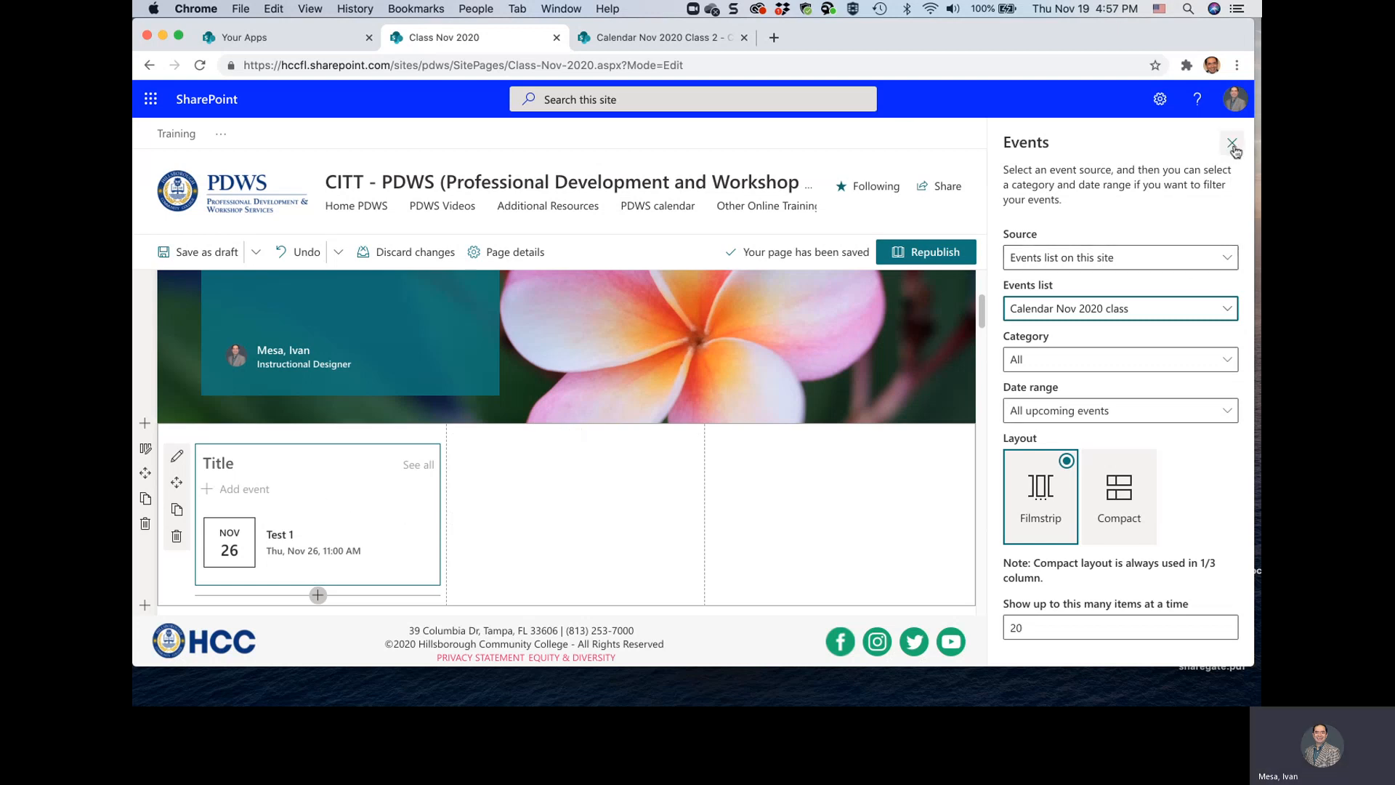
Close the web part settings and delete the Events web part from the section's first column
left_click(1231, 143)
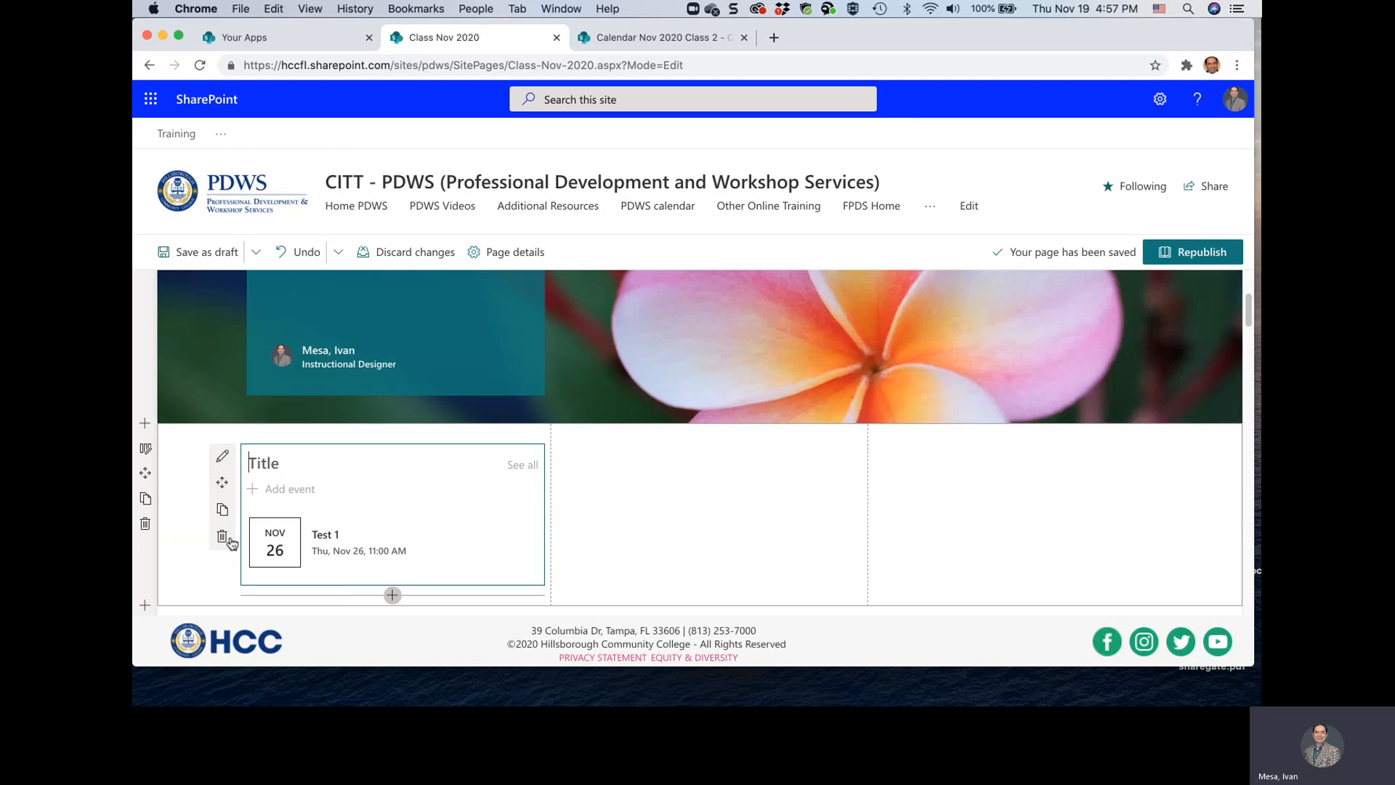
left_click(222, 537)
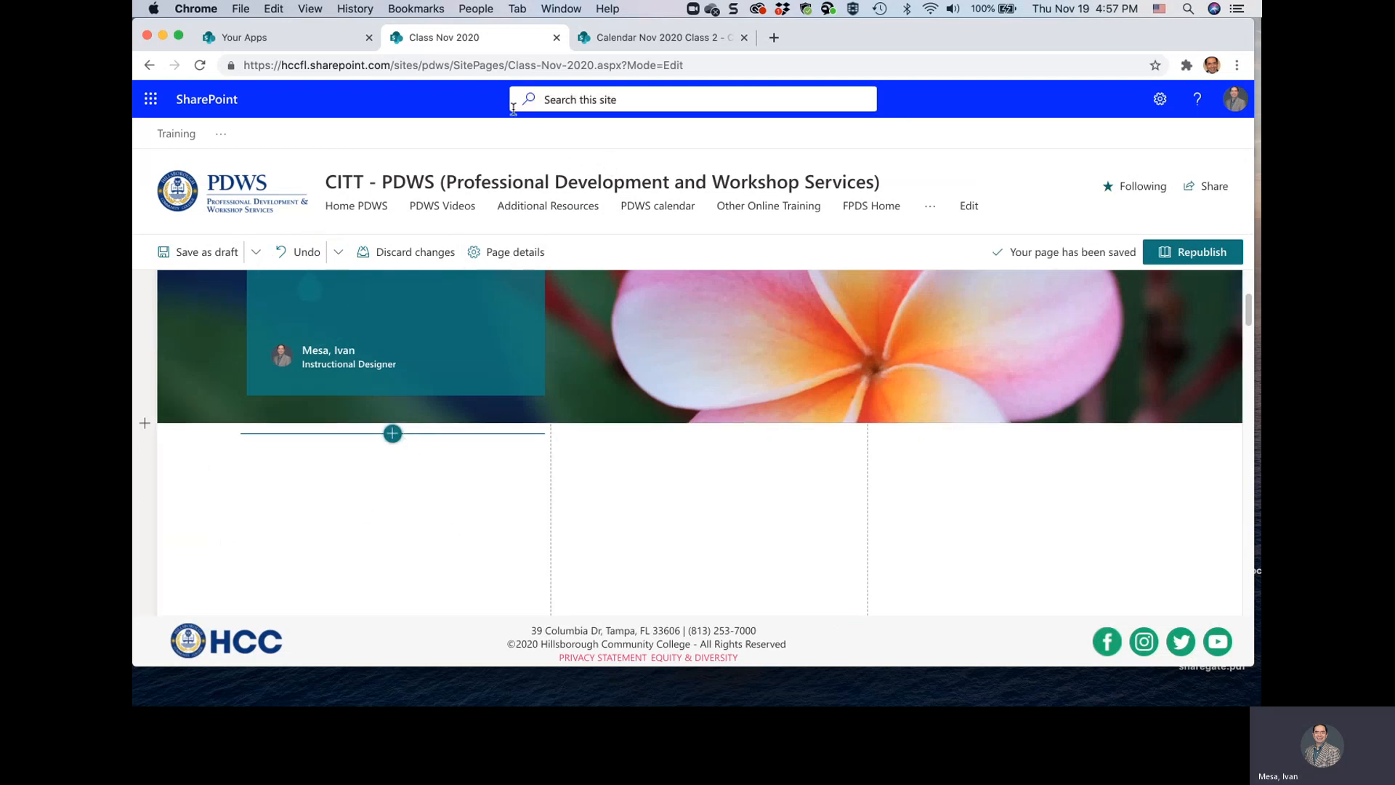
Switch to the Calendar Nov 2020 Class 2 page, open the site contents, and start adding a new app
left_click(594, 42)
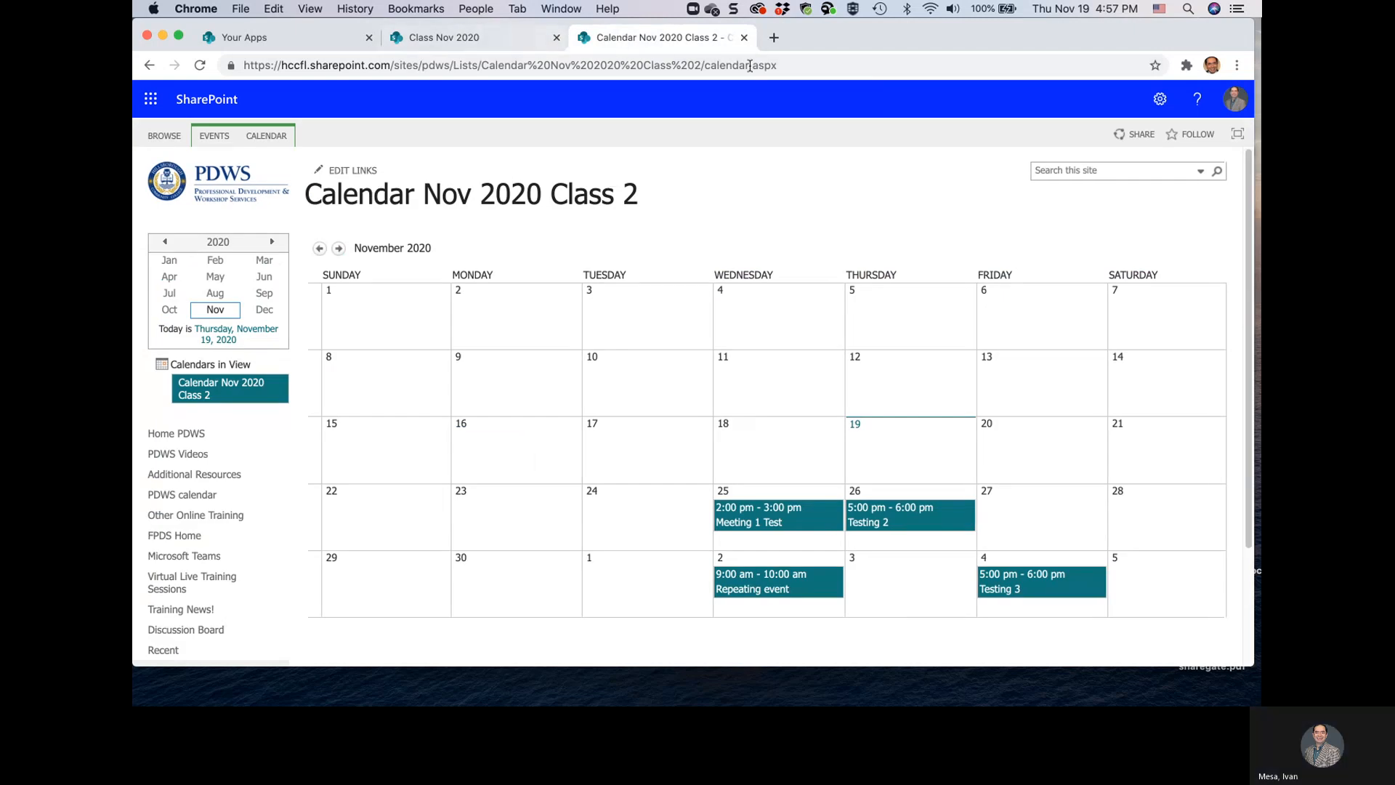
left_click(1159, 99)
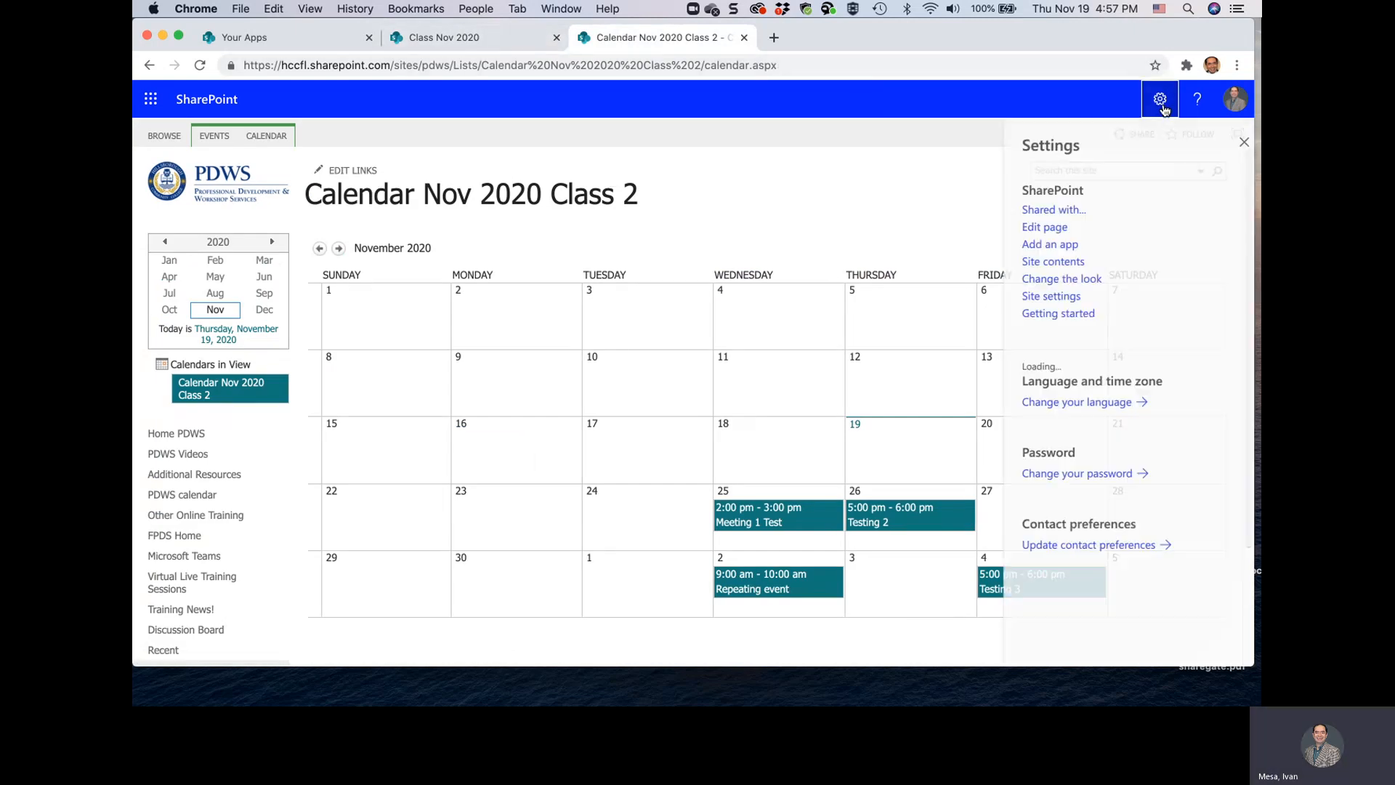
left_click(1057, 262)
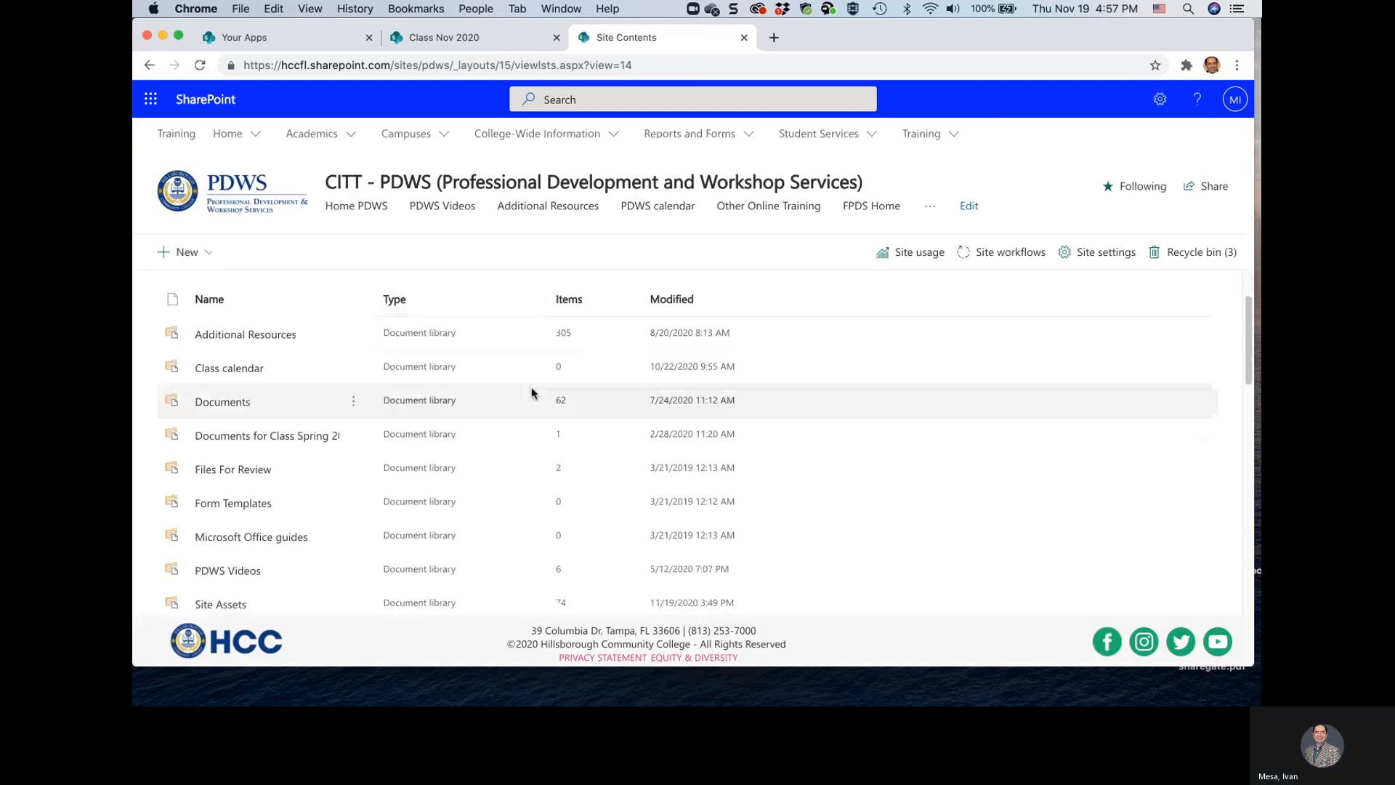
left_click(181, 251)
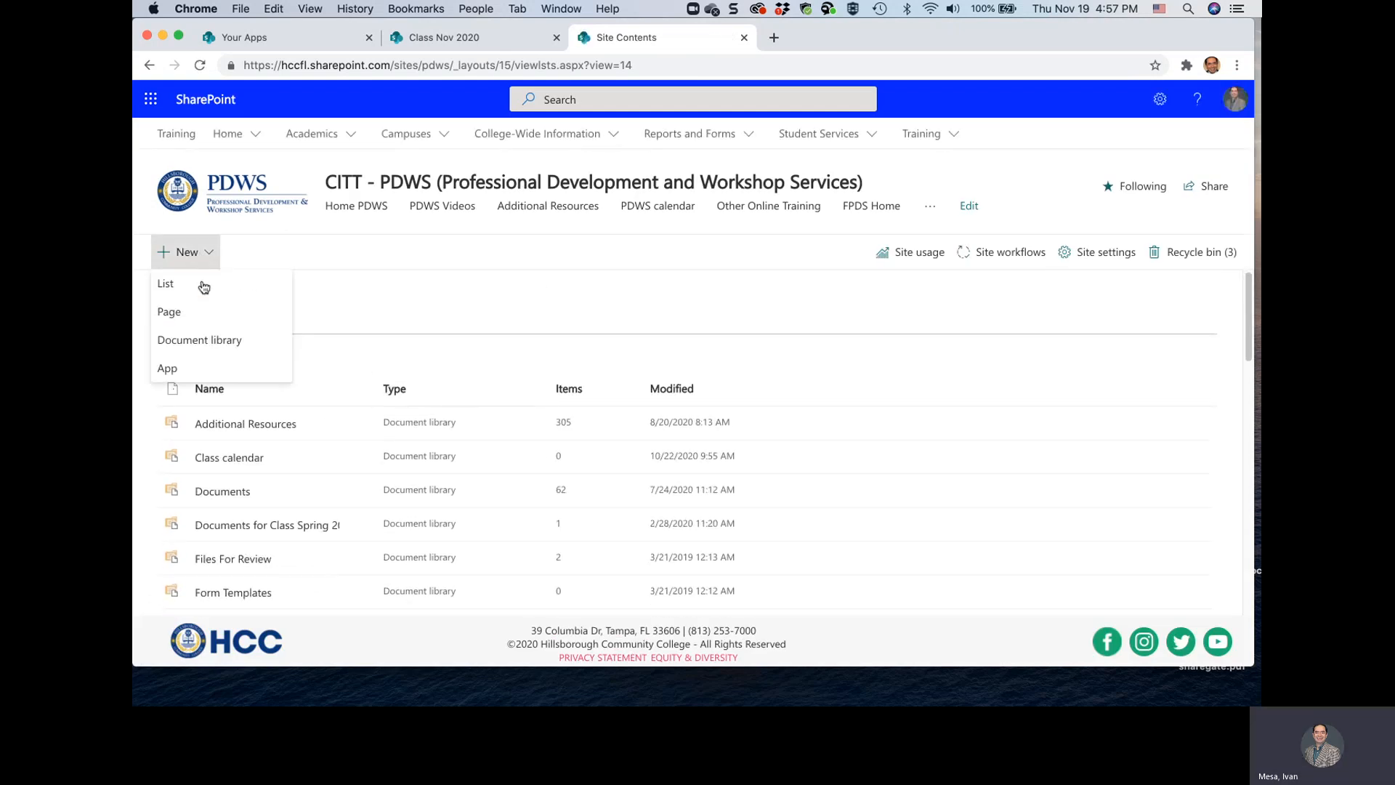
left_click(183, 369)
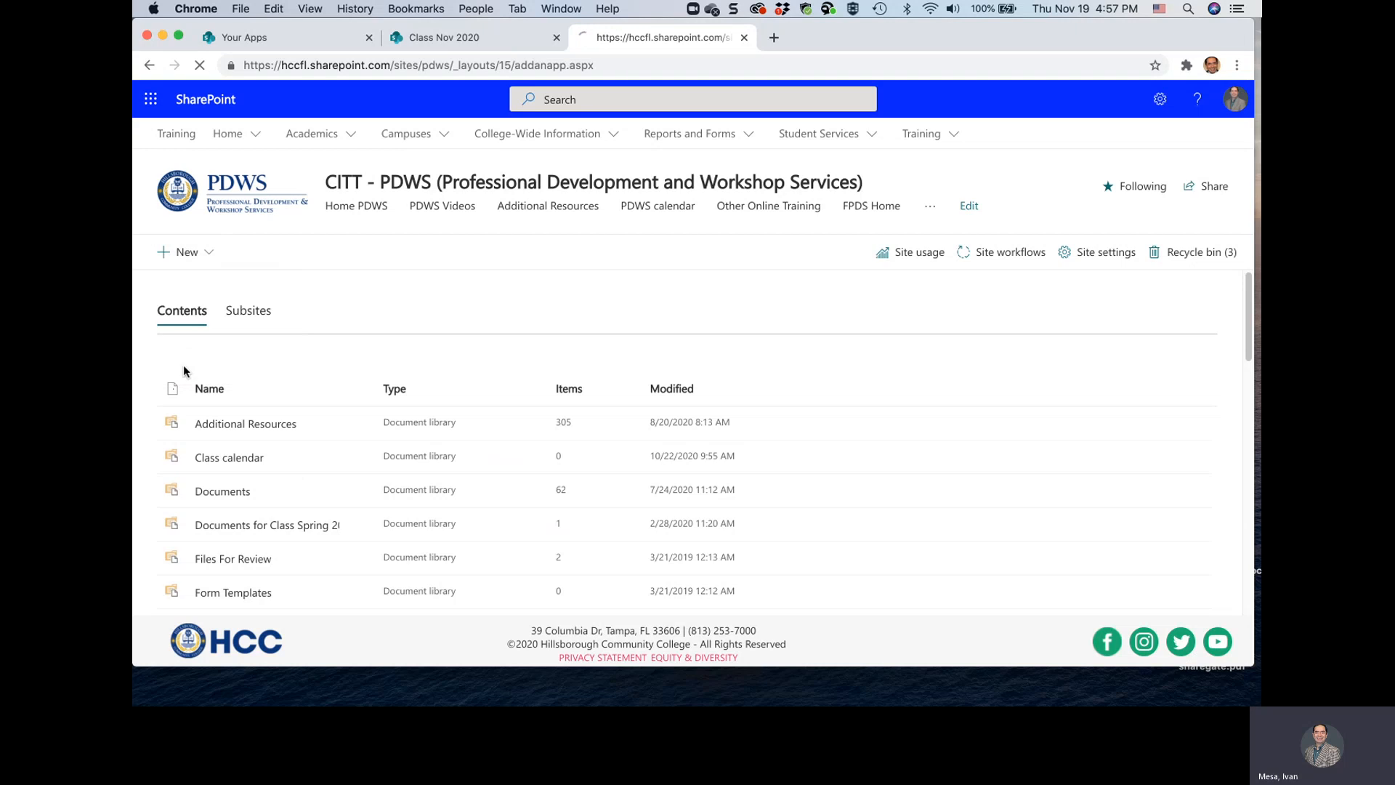
Add a Calendar app to the site and name it "Calendar 3 for Nov 2020 class"
scroll(414, 463, "down", 5)
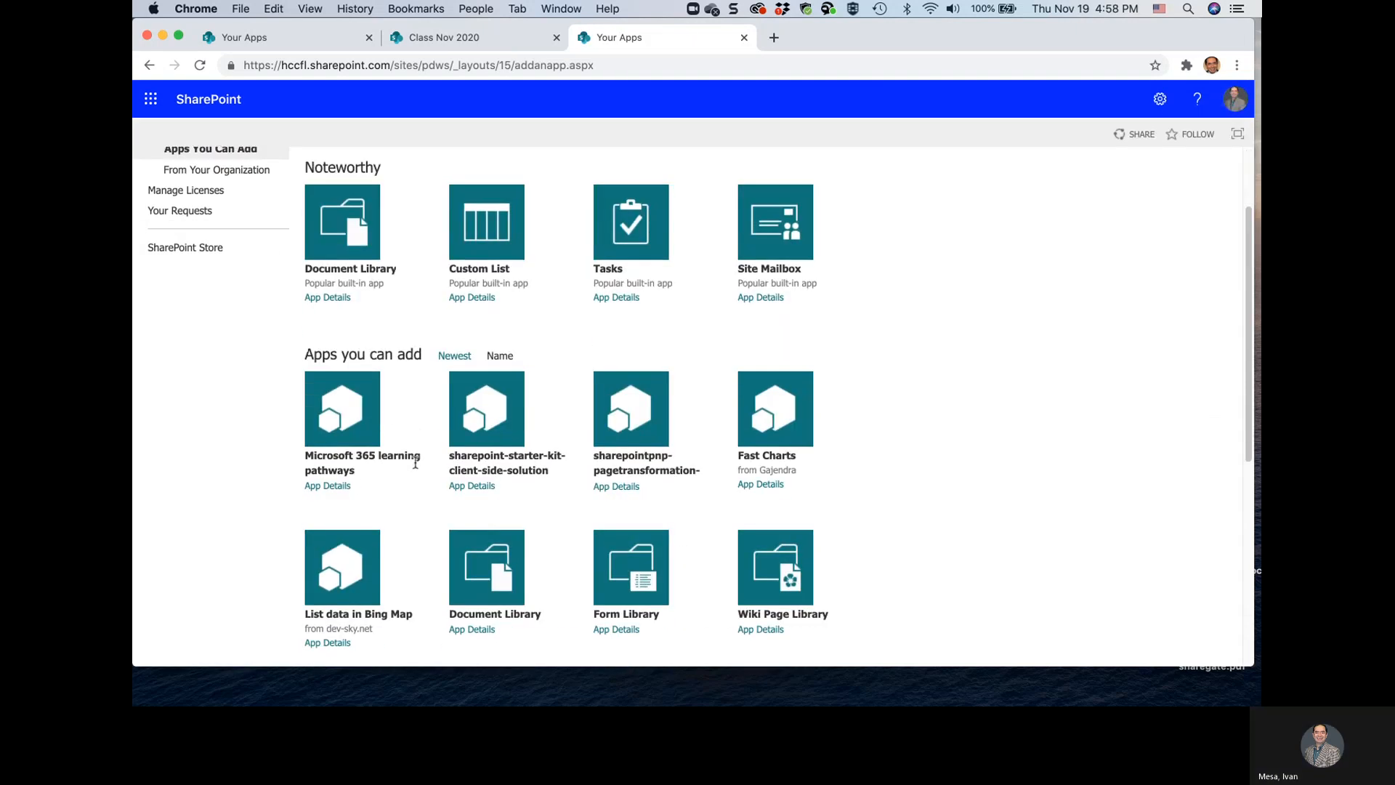
scroll(415, 462, "down", 10)
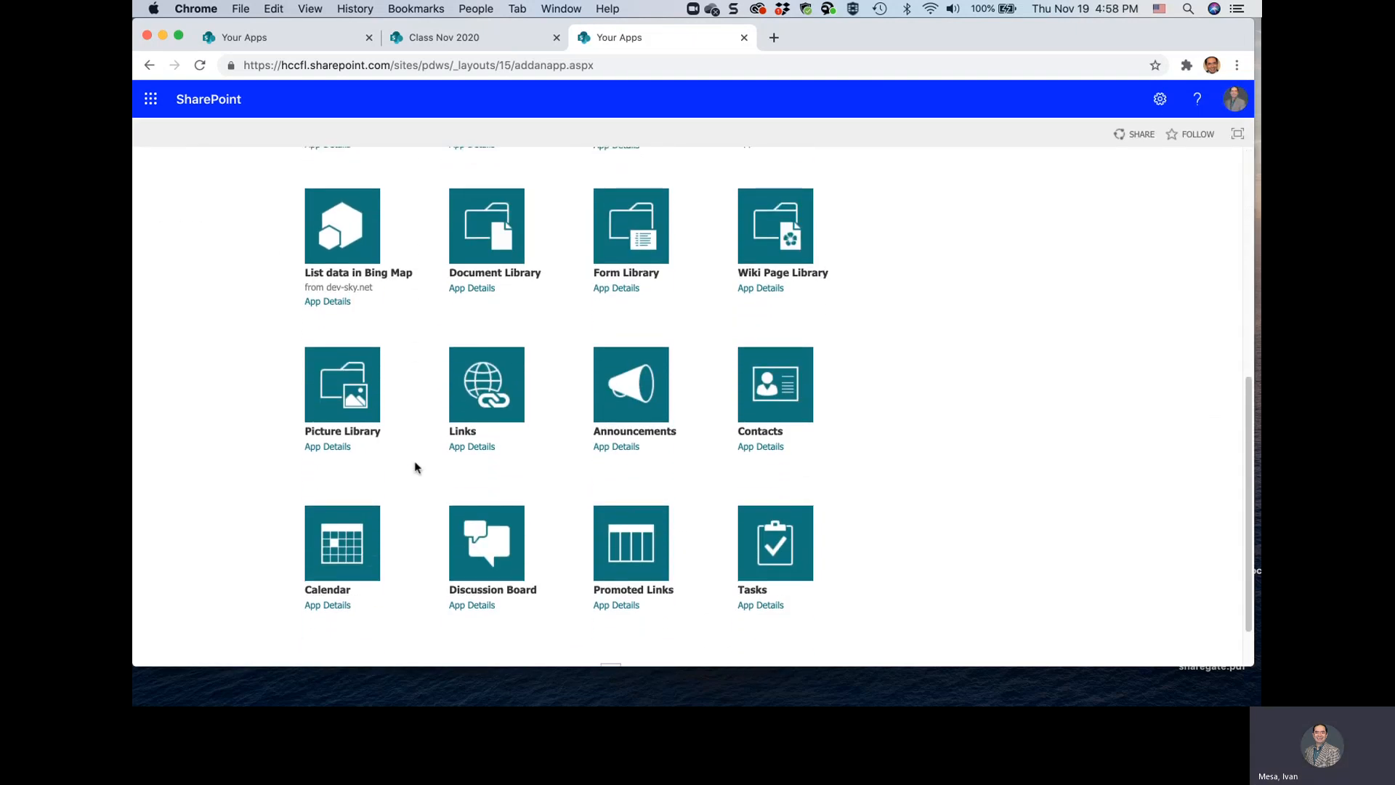
left_click(337, 517)
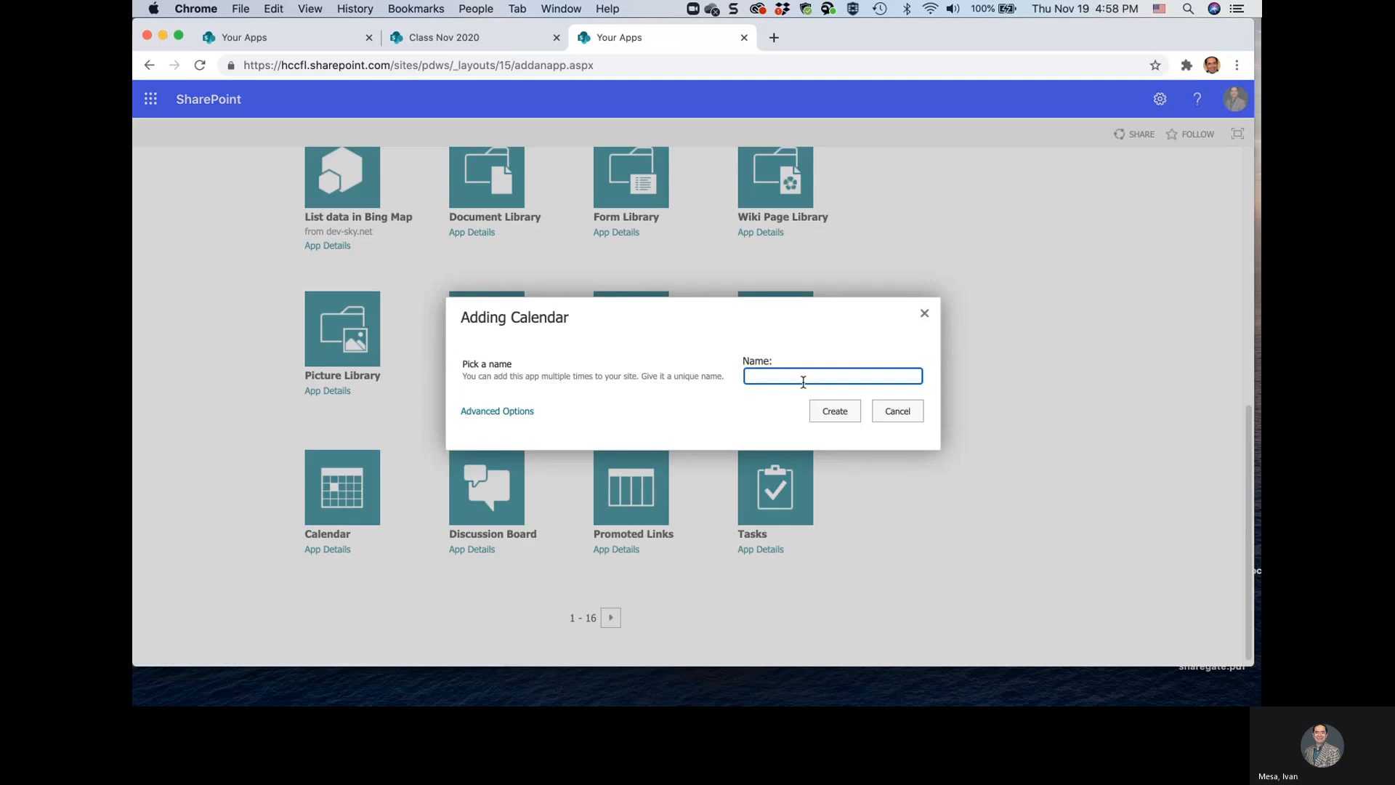
type("Nov 2020 class")
left_click(748, 375)
type("Calendar")
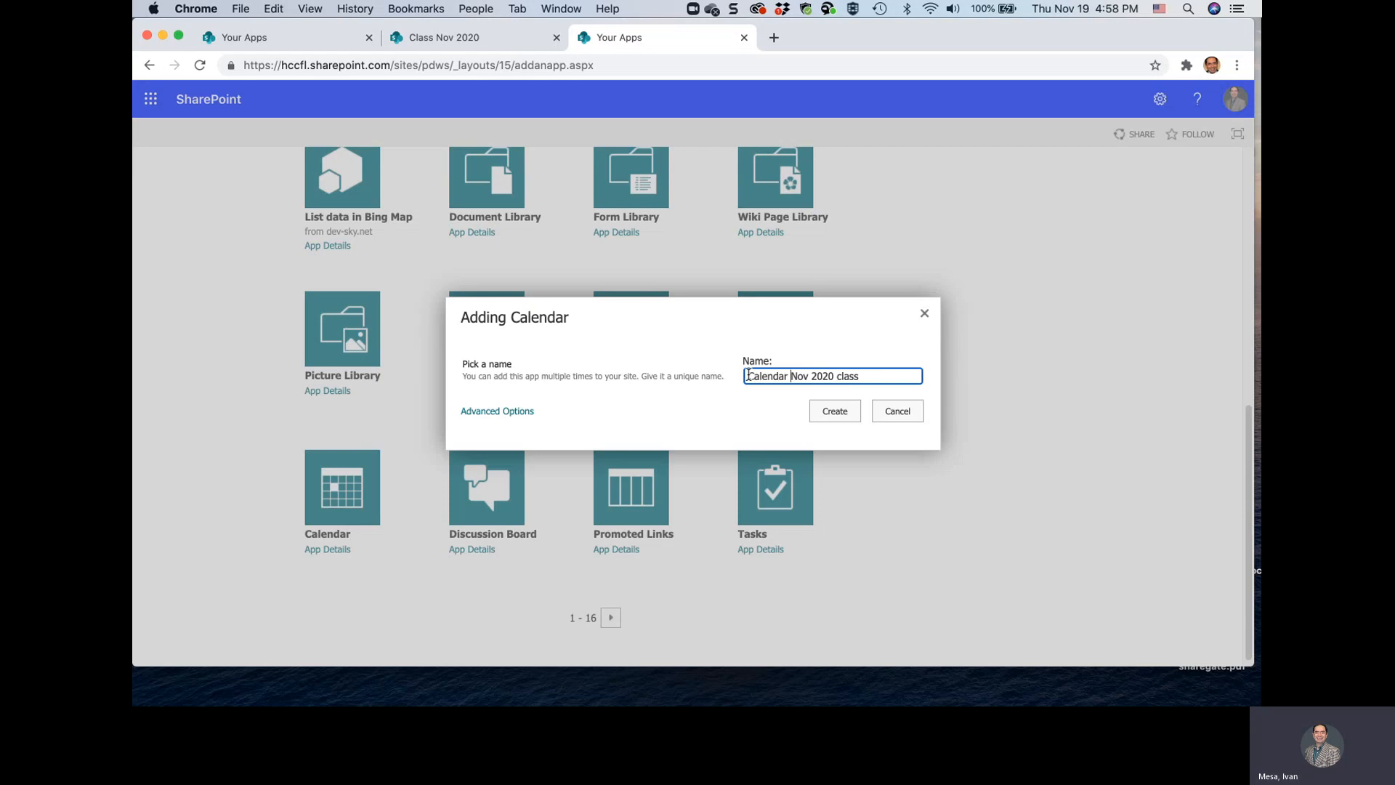
type(" 2")
key("BackSpace")
type("for")
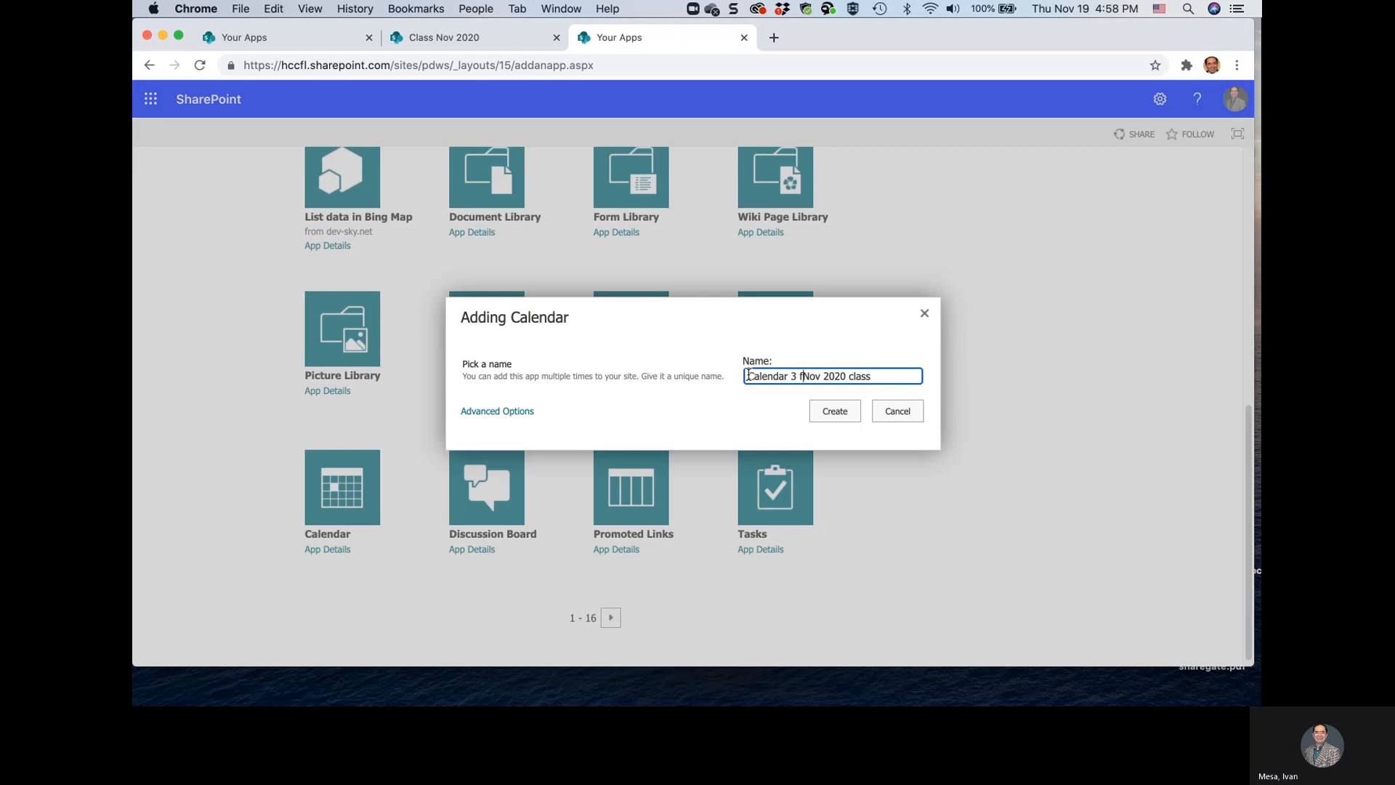
left_click(838, 416)
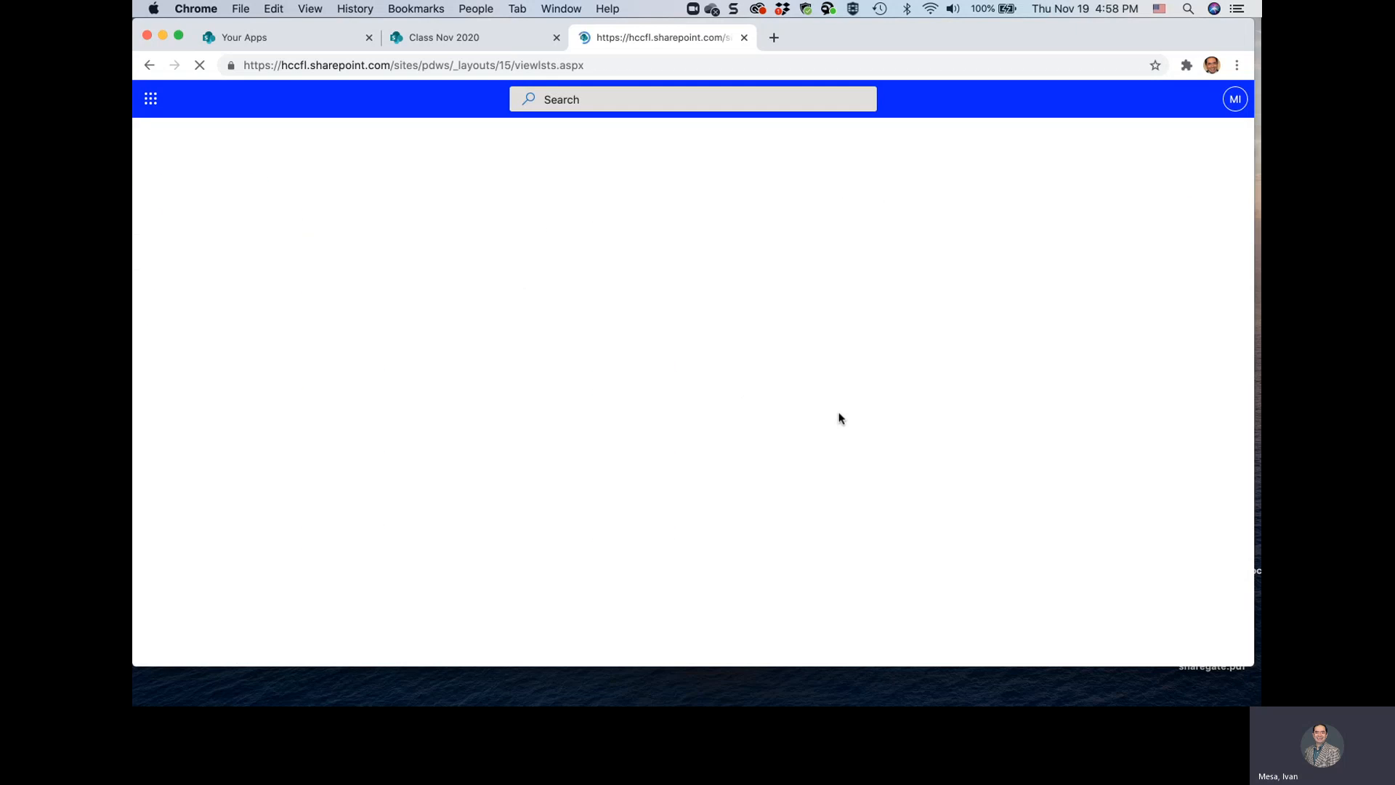
Find Calendar 3 for Nov 2020 class in the site contents and open it
scroll(838, 418, "down", 4)
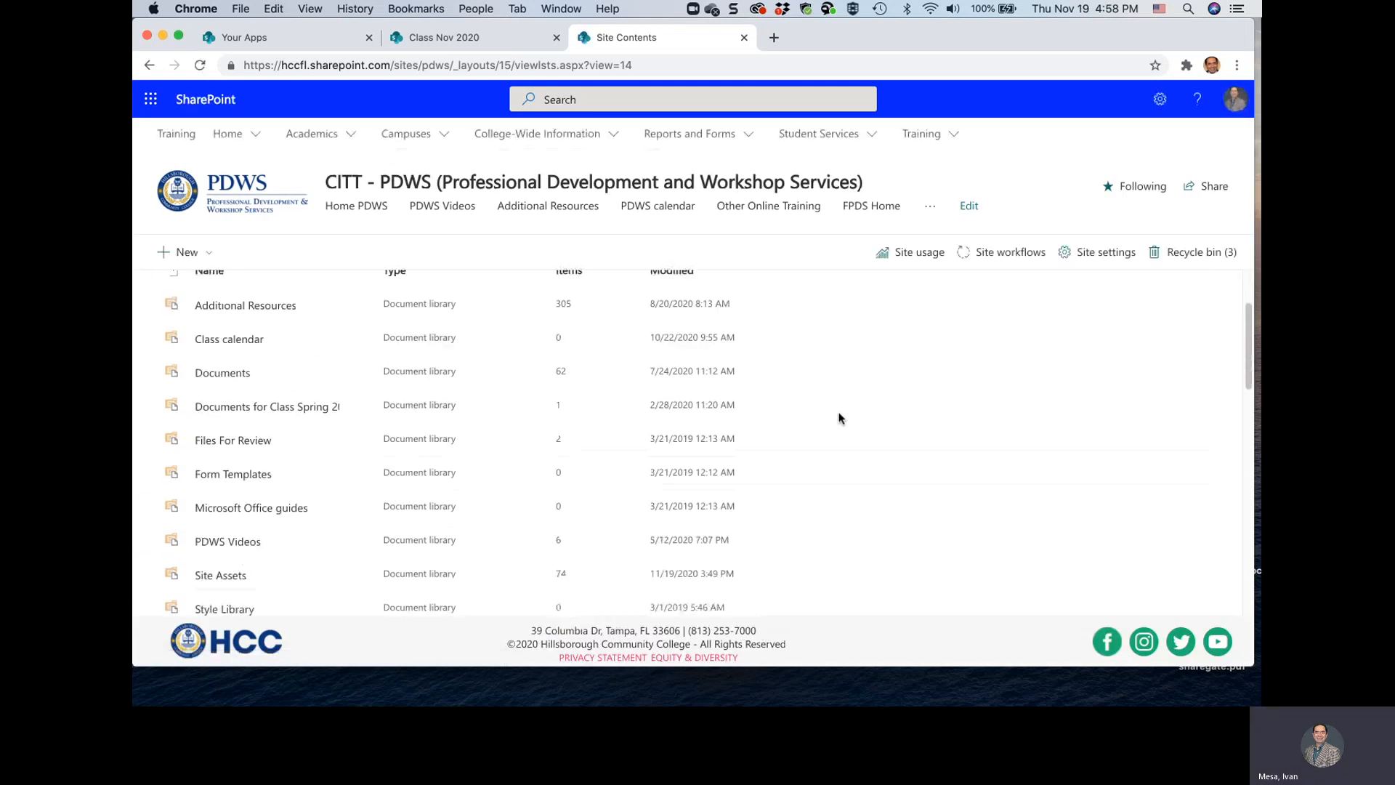
scroll(838, 418, "down", 4)
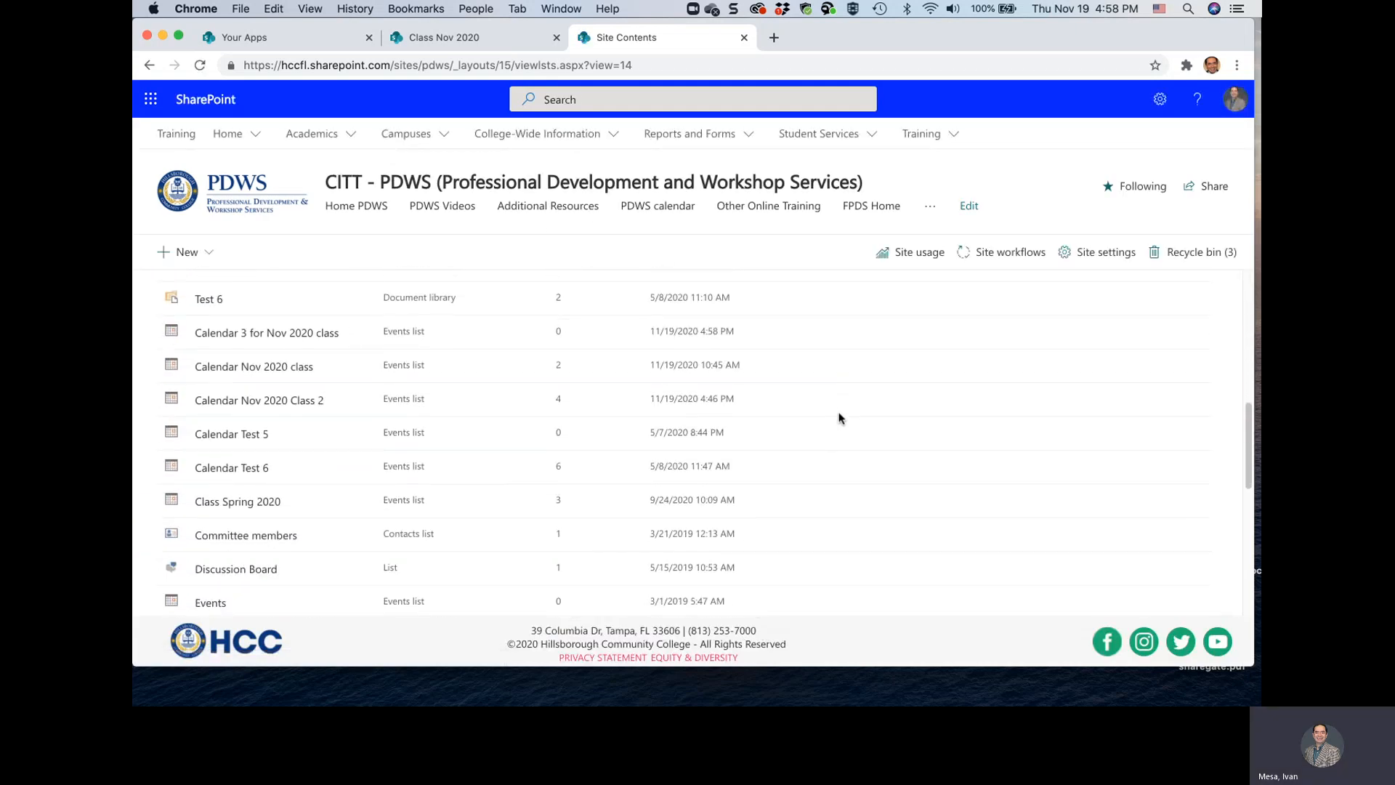
left_click(254, 335)
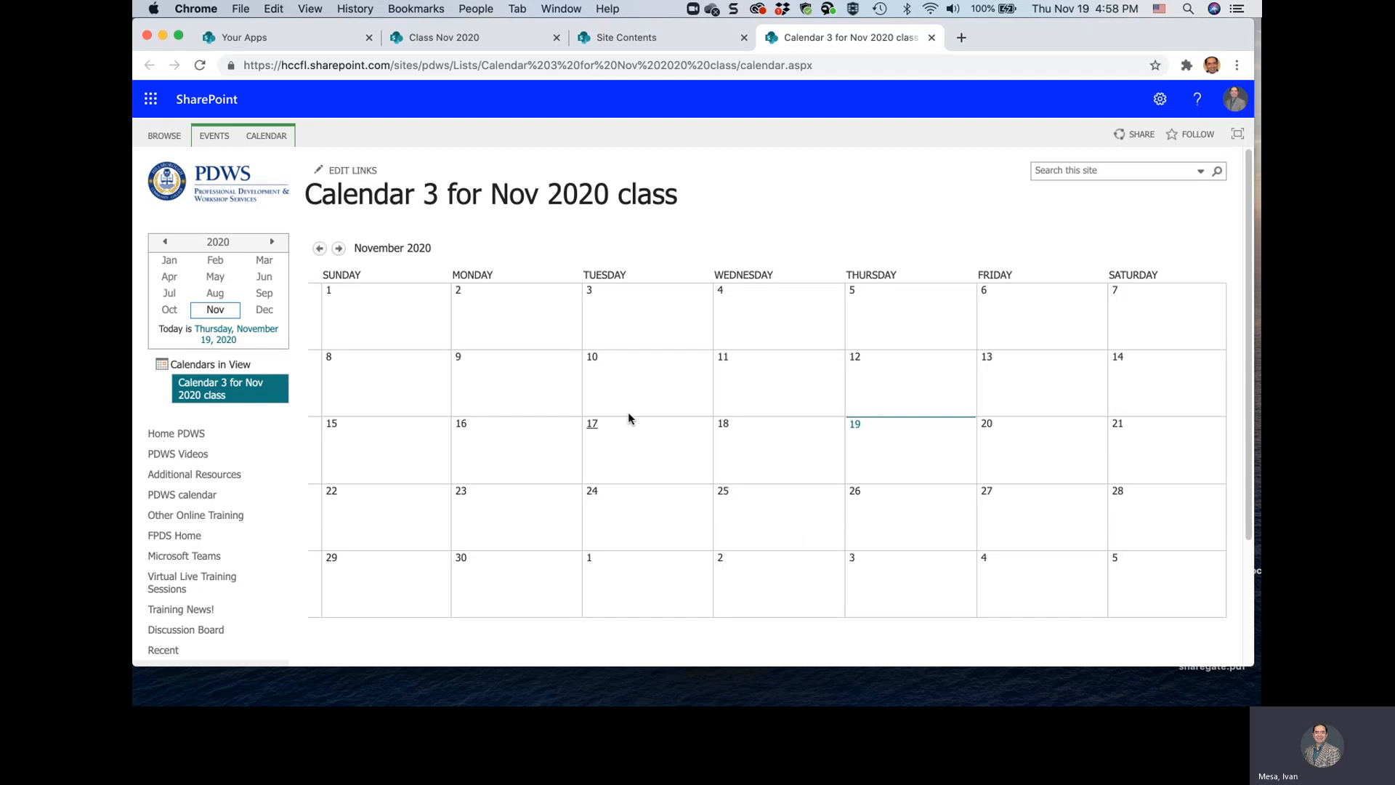
Start a new calendar event on November 25, 2020, titled "Event Test 1", with a start time of 2 PM
mouse_move(810, 520)
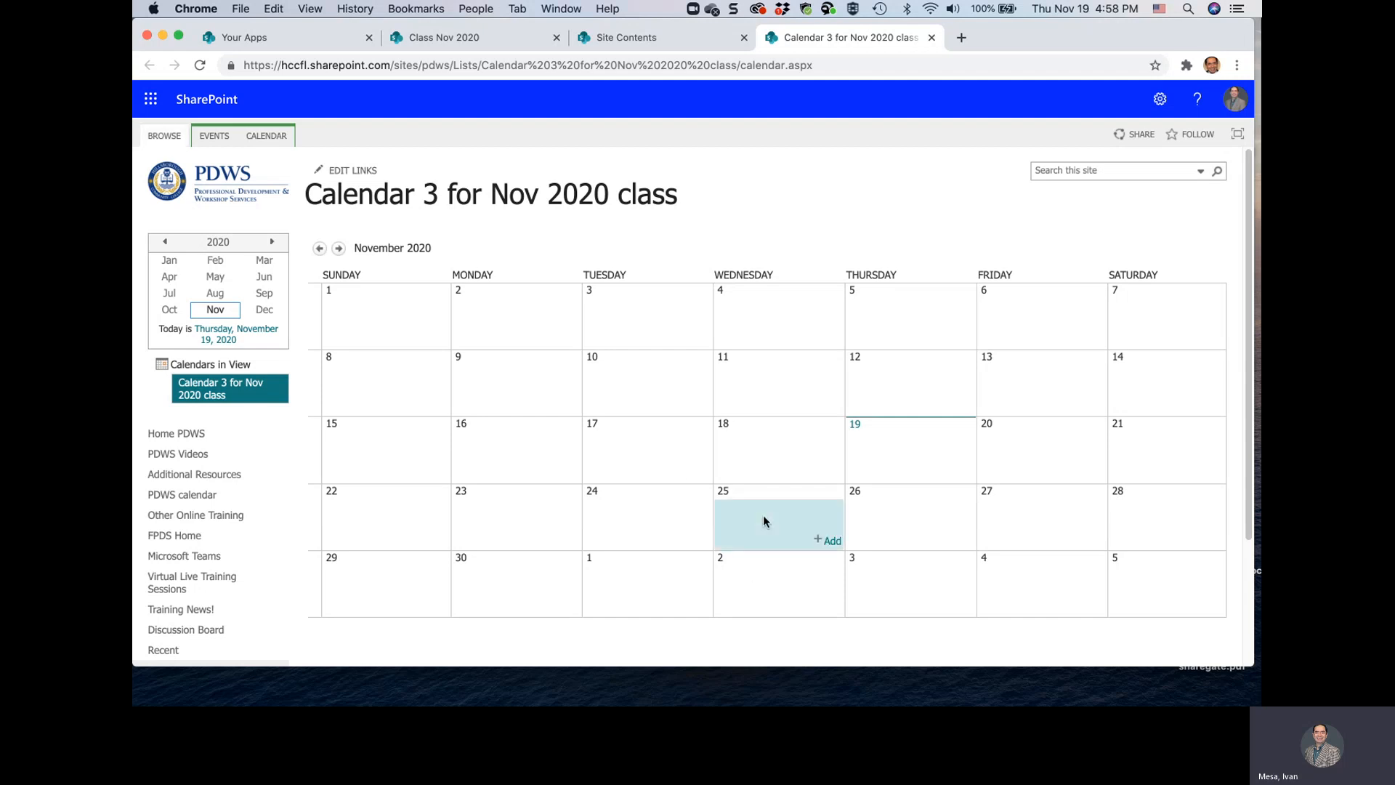
double_click(829, 544)
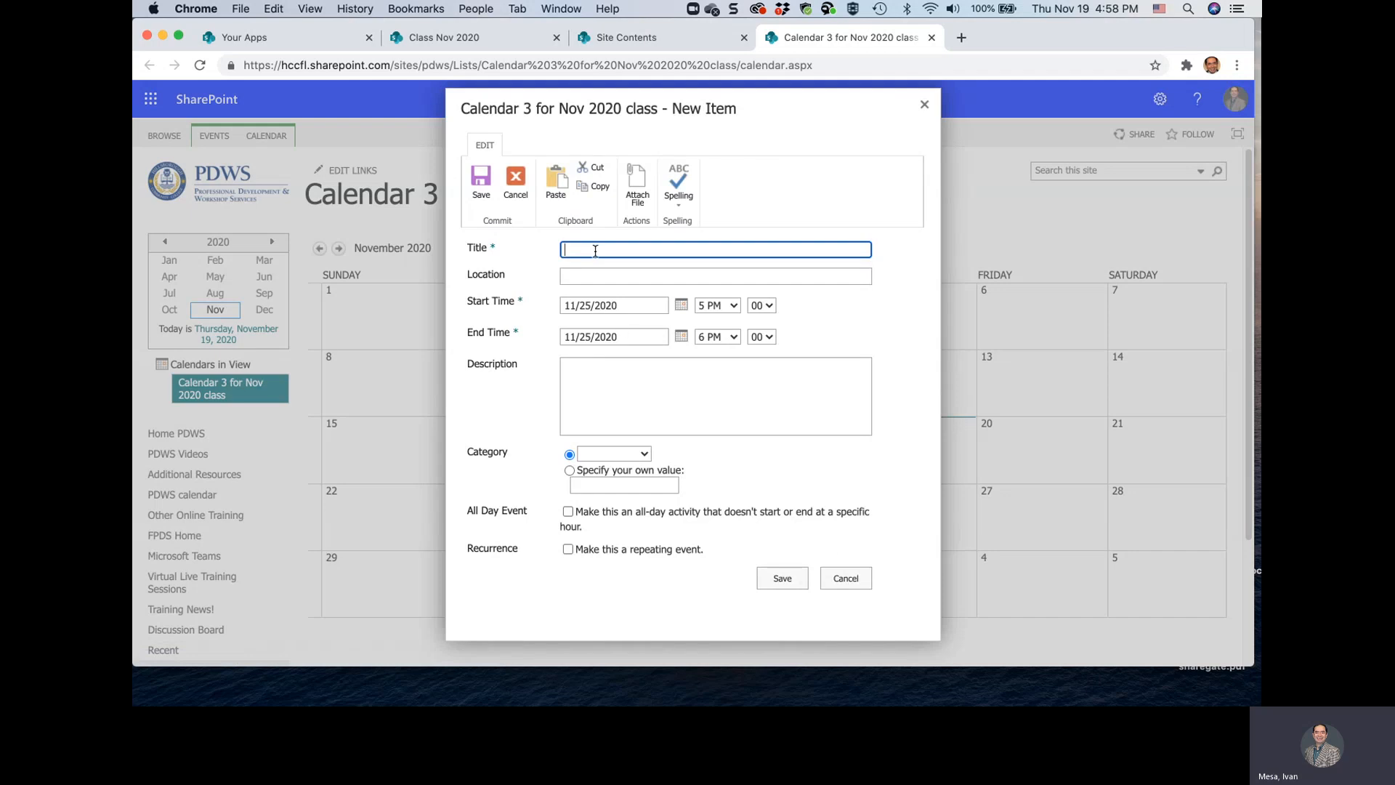
type("Event Test 1")
left_click(733, 304)
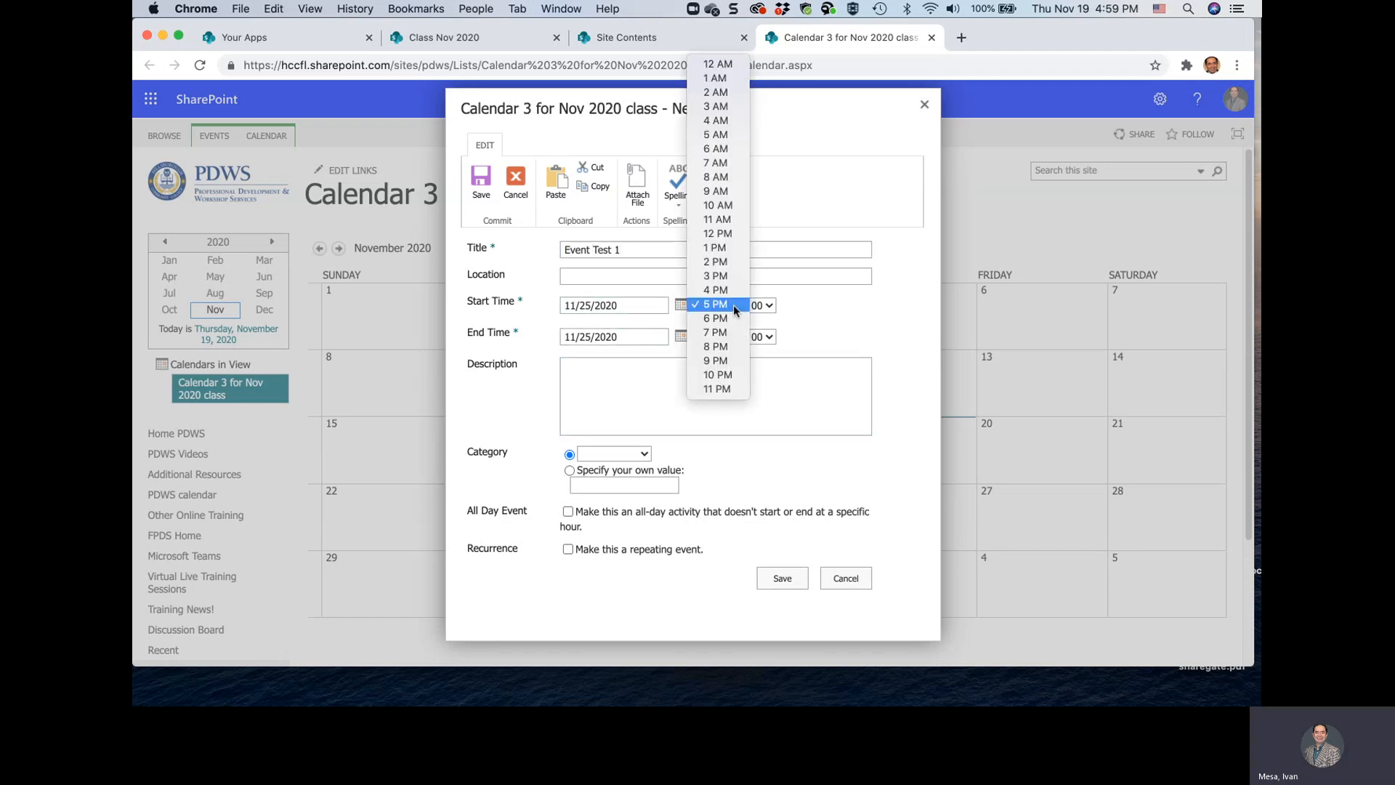
left_click(716, 261)
Enter the event description "visit HCC website" with "Register here for the class" on a separate line below
left_click(636, 371)
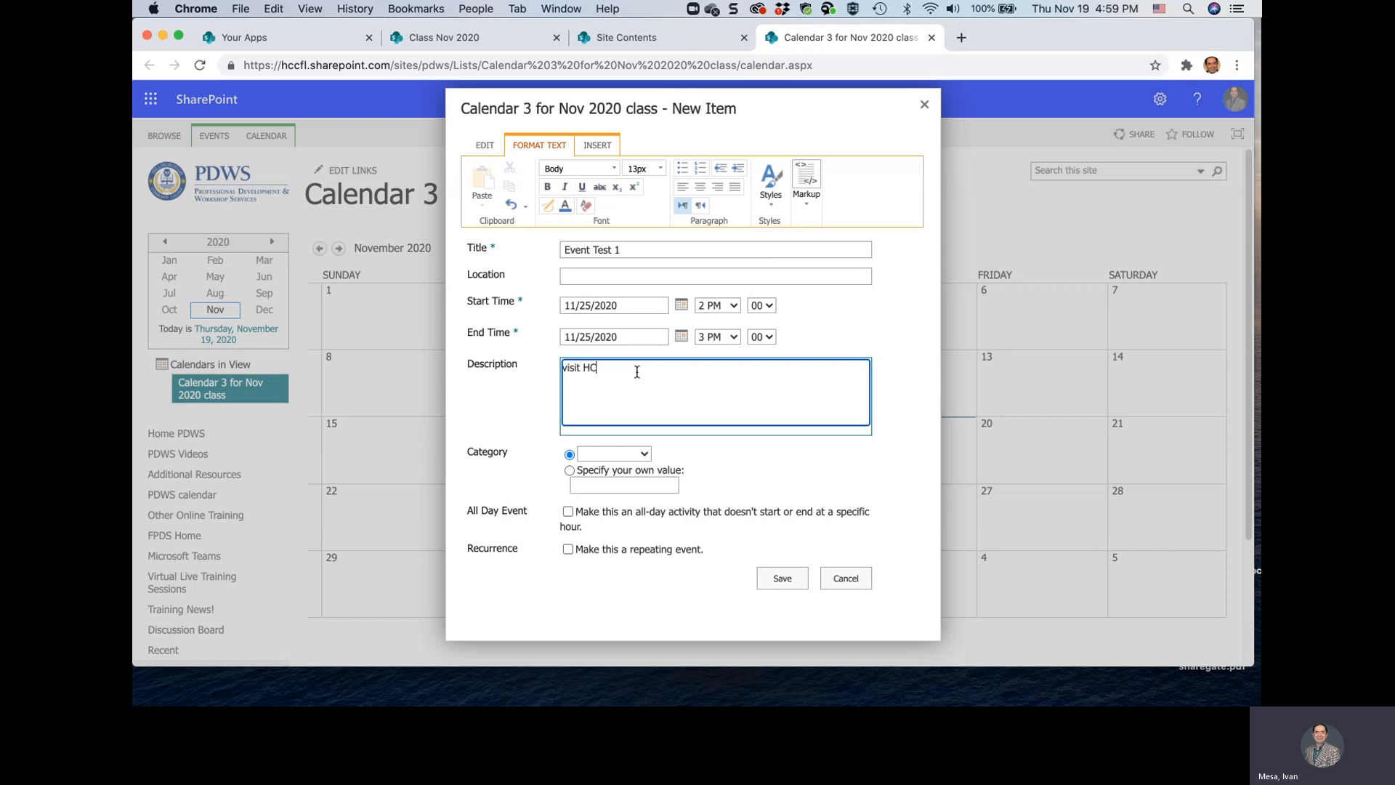
type("visit HCC web")
type("site  ")
type("Registe")
type("r here for the ")
type("class")
Open the college website hccfl.edu in a new browser tab and select its full address for copying
left_click_drag(585, 367, 640, 367)
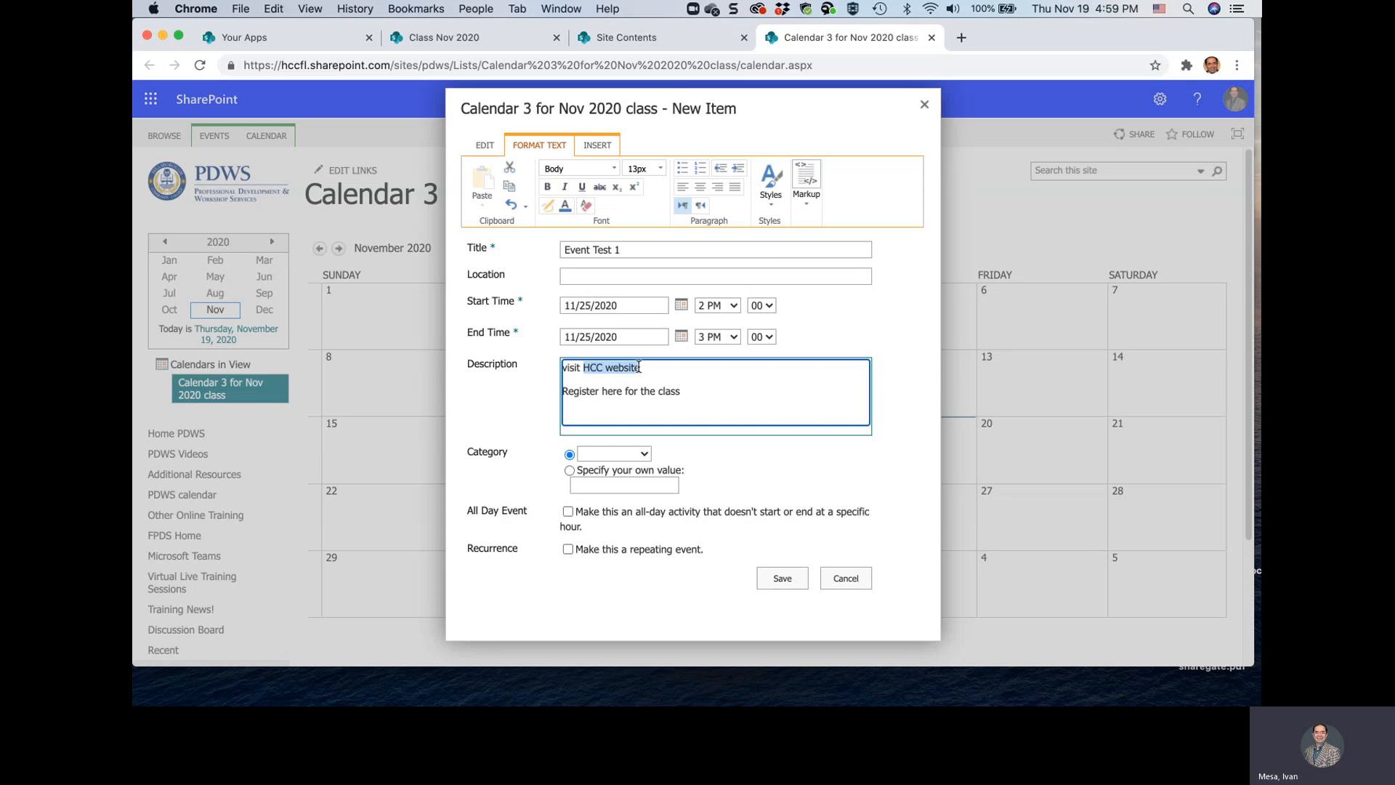
left_click(961, 37)
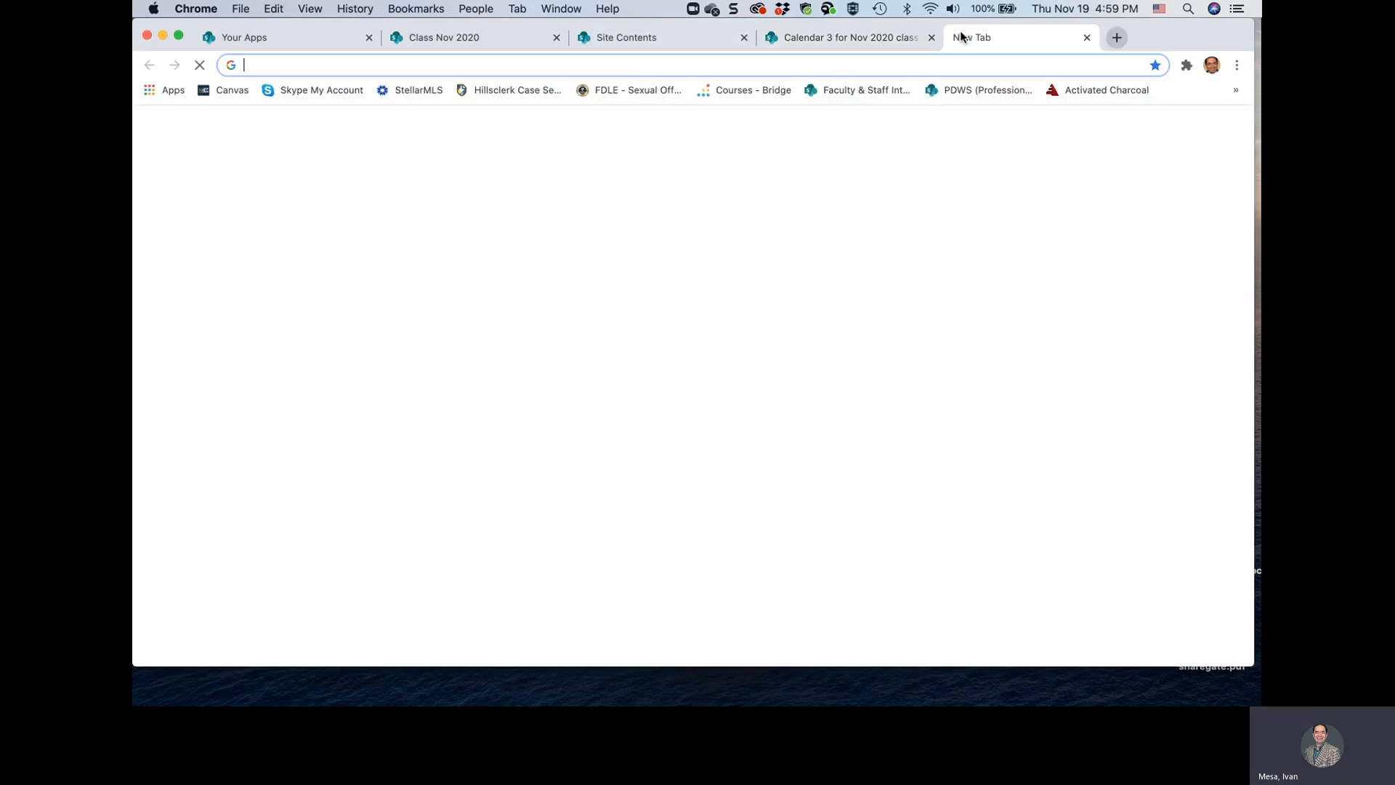
left_click(858, 69)
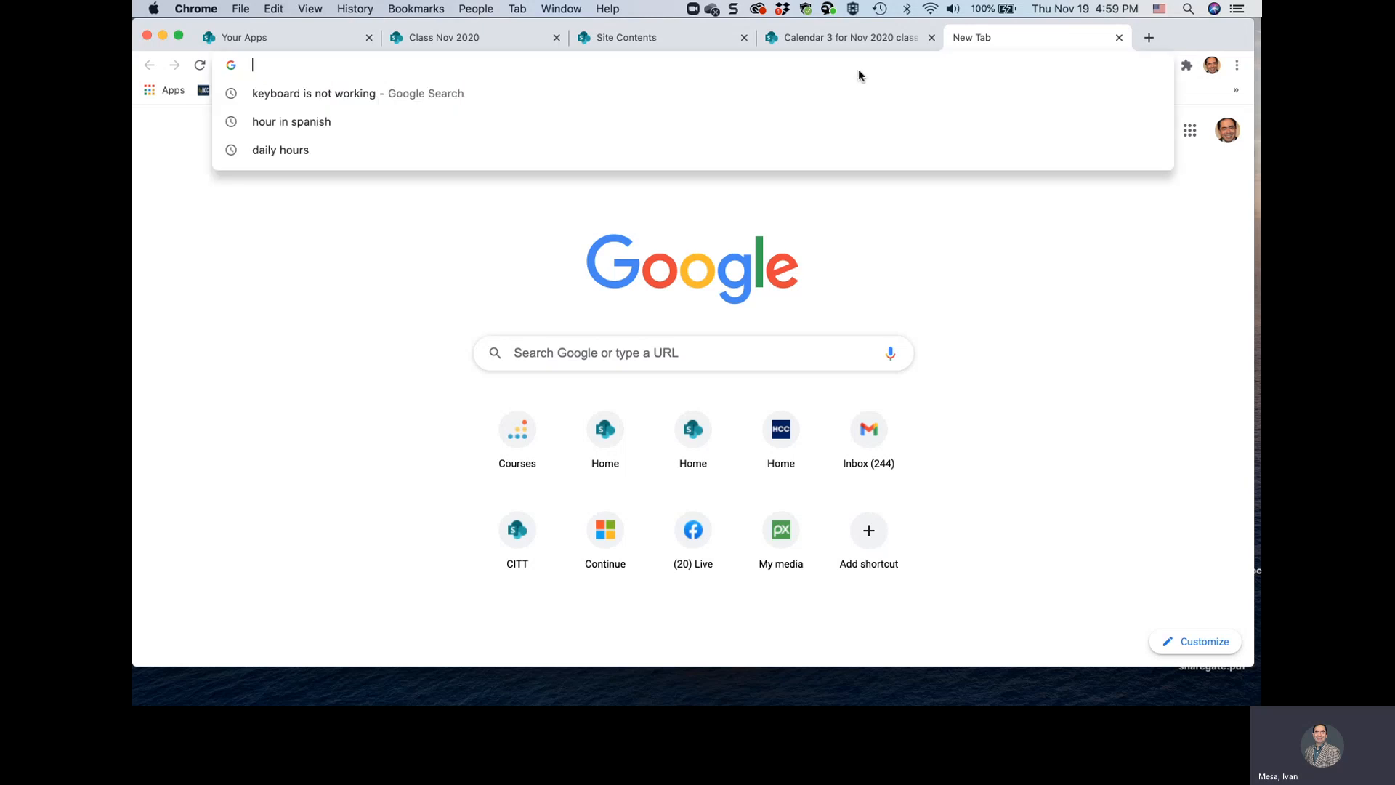
type("hccfl.edu")
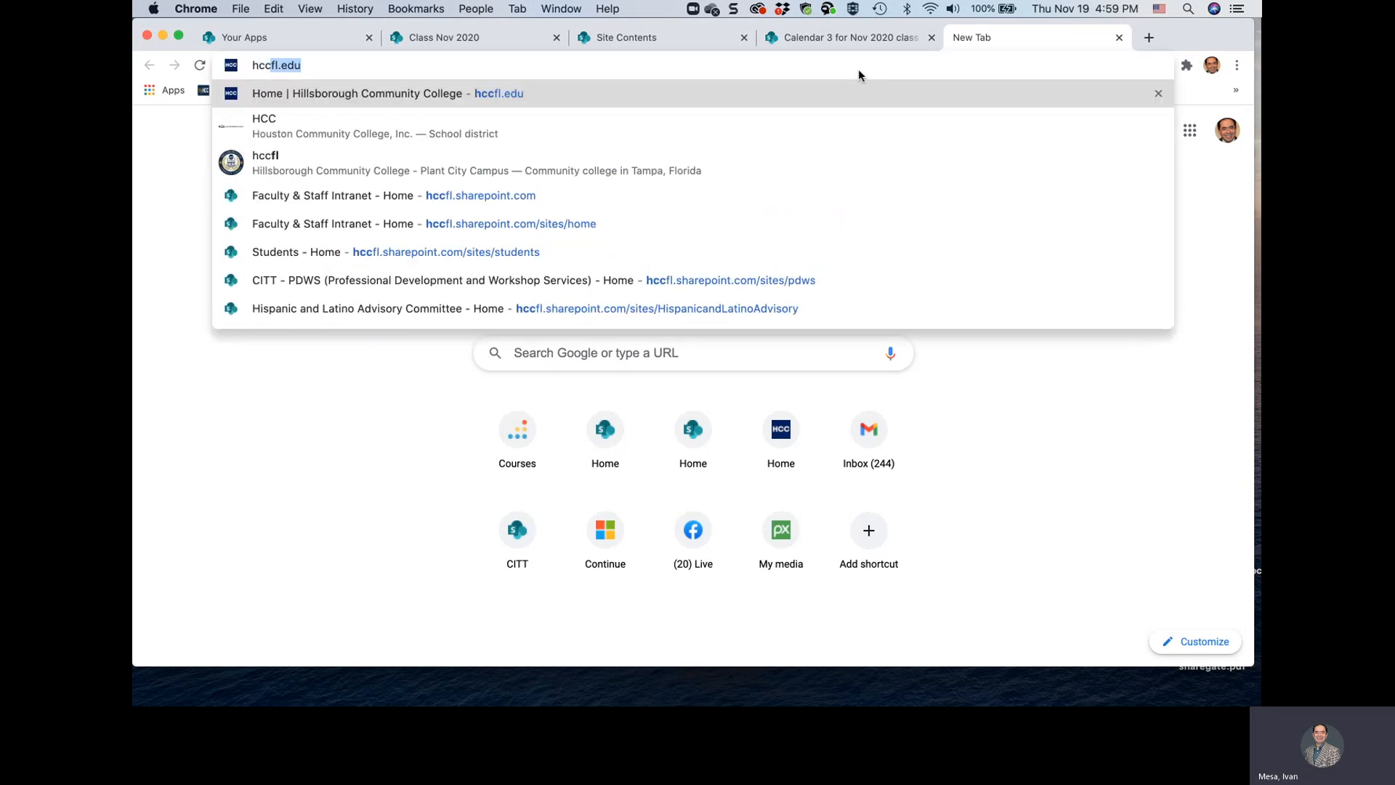
key("Return")
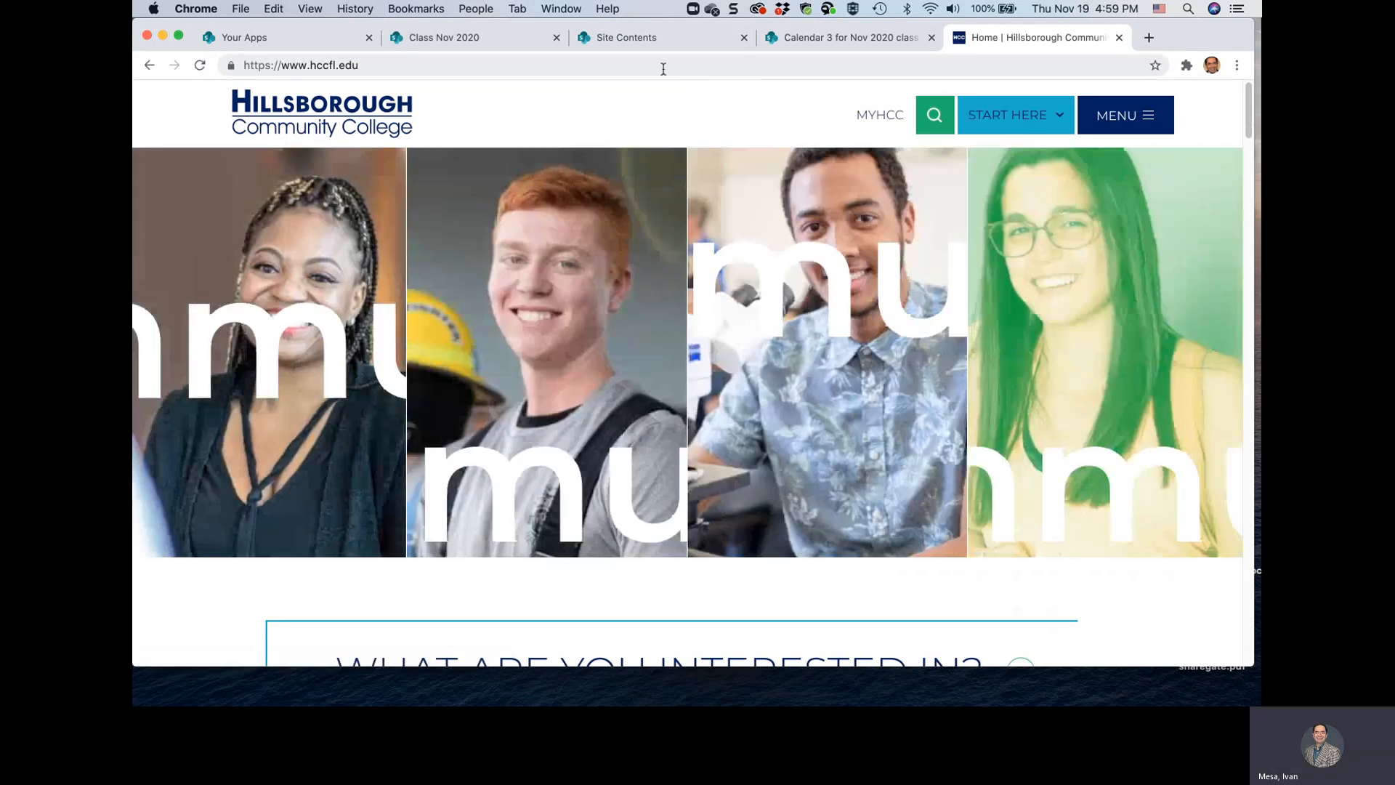
left_click(663, 66)
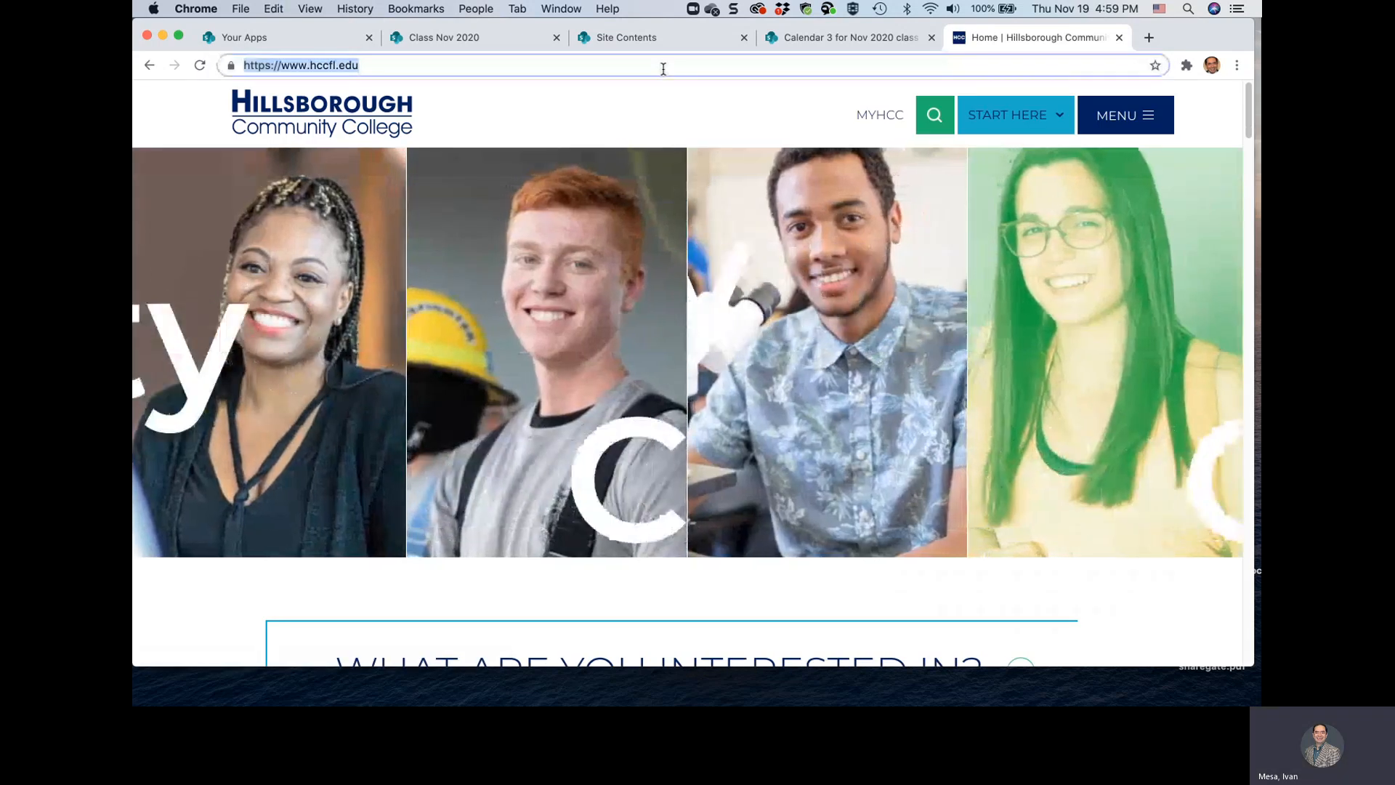
left_click(848, 36)
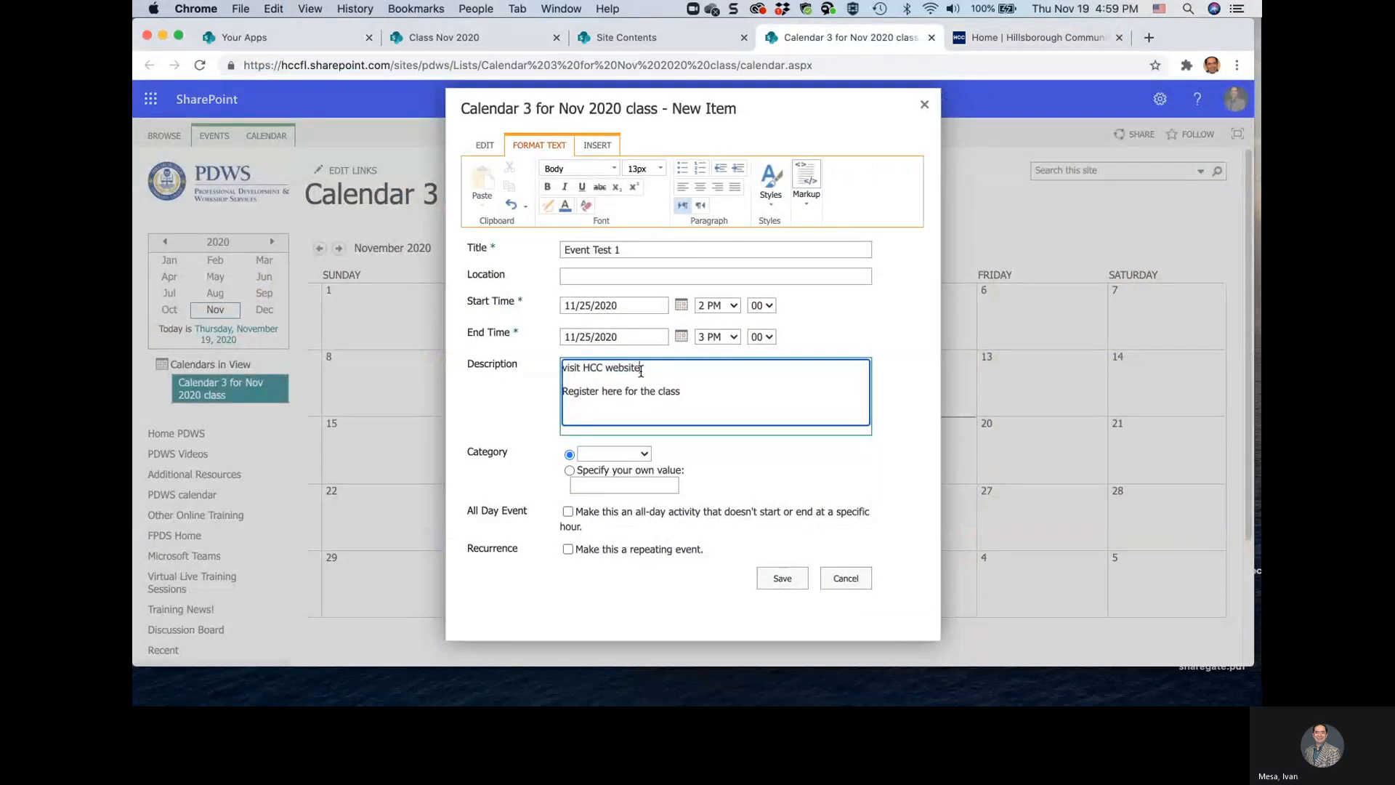
left_click_drag(639, 371, 586, 369)
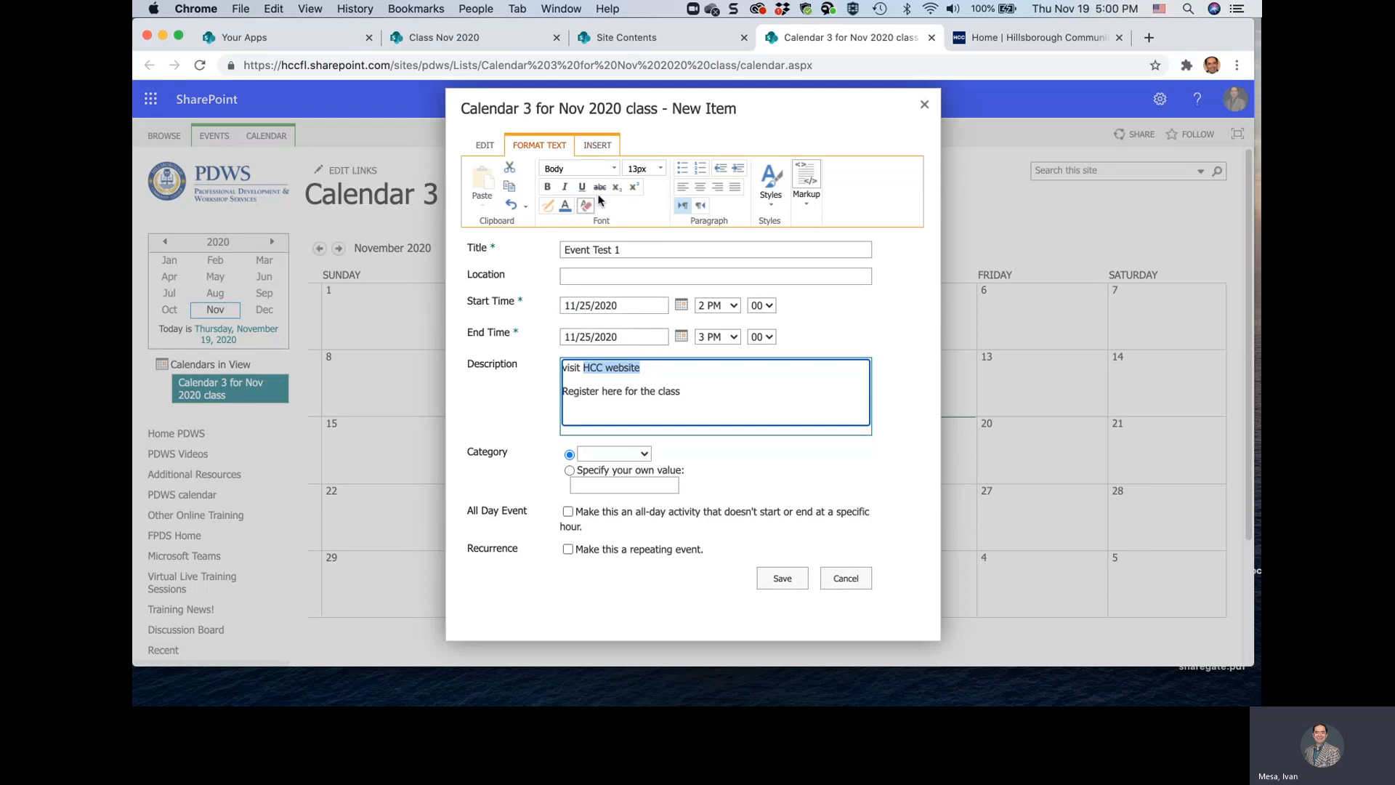
left_click(607, 144)
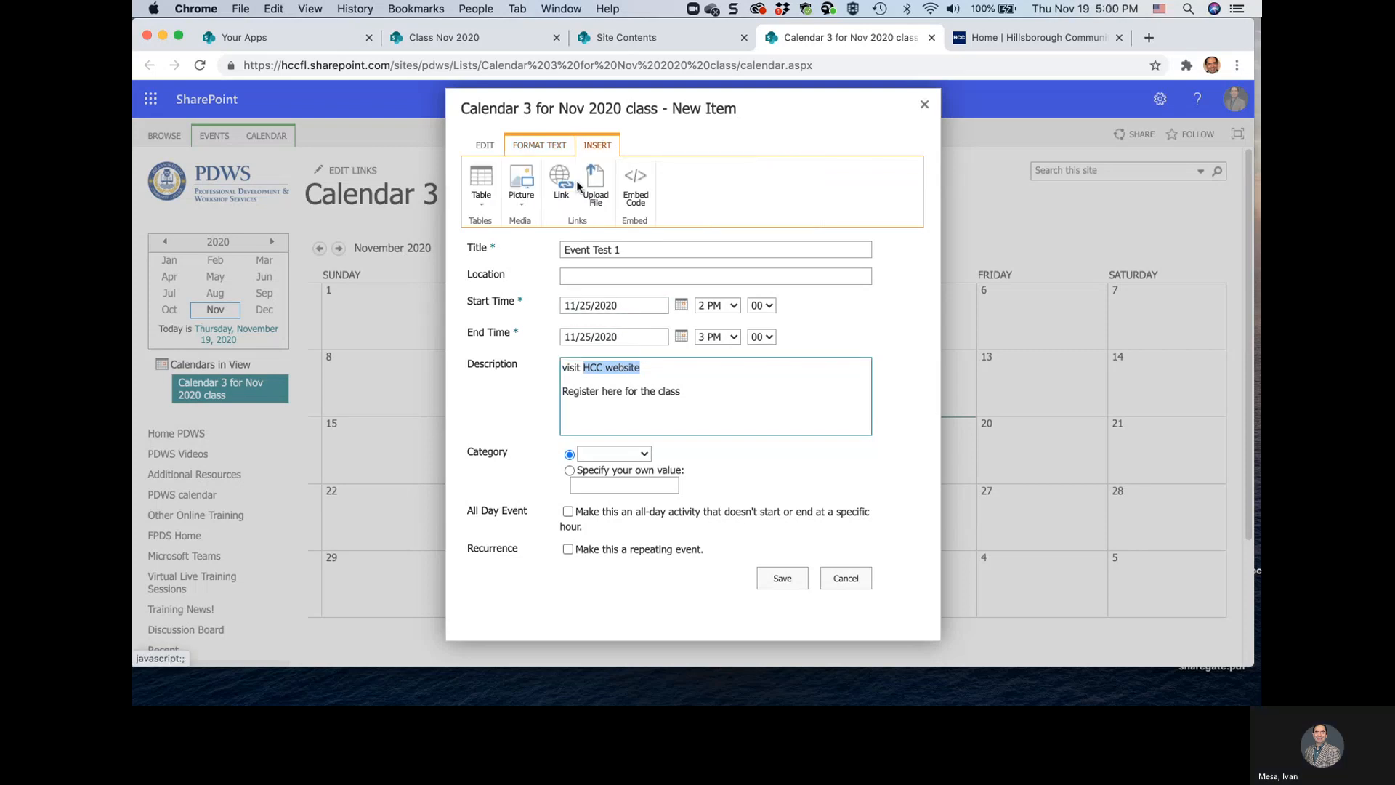
left_click(568, 180)
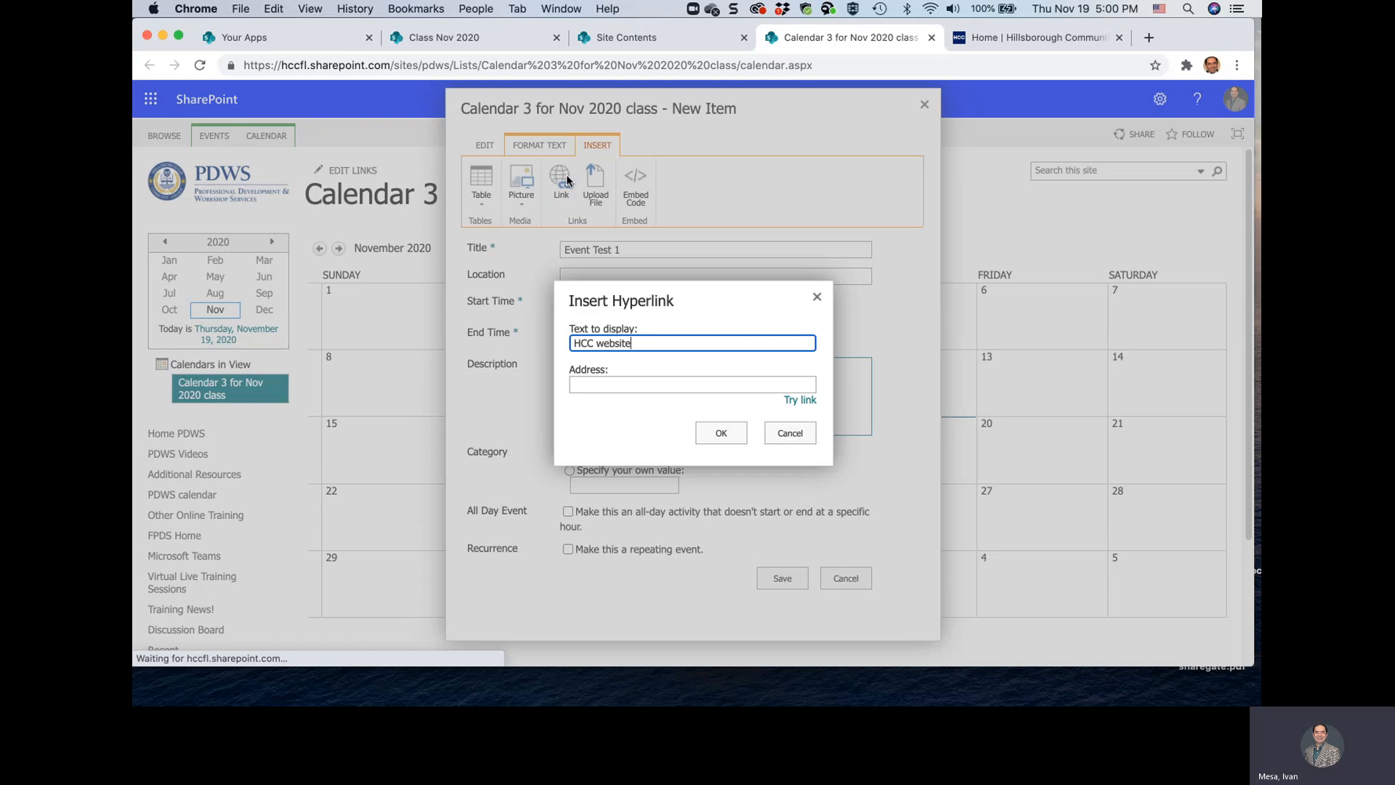
left_click(607, 385)
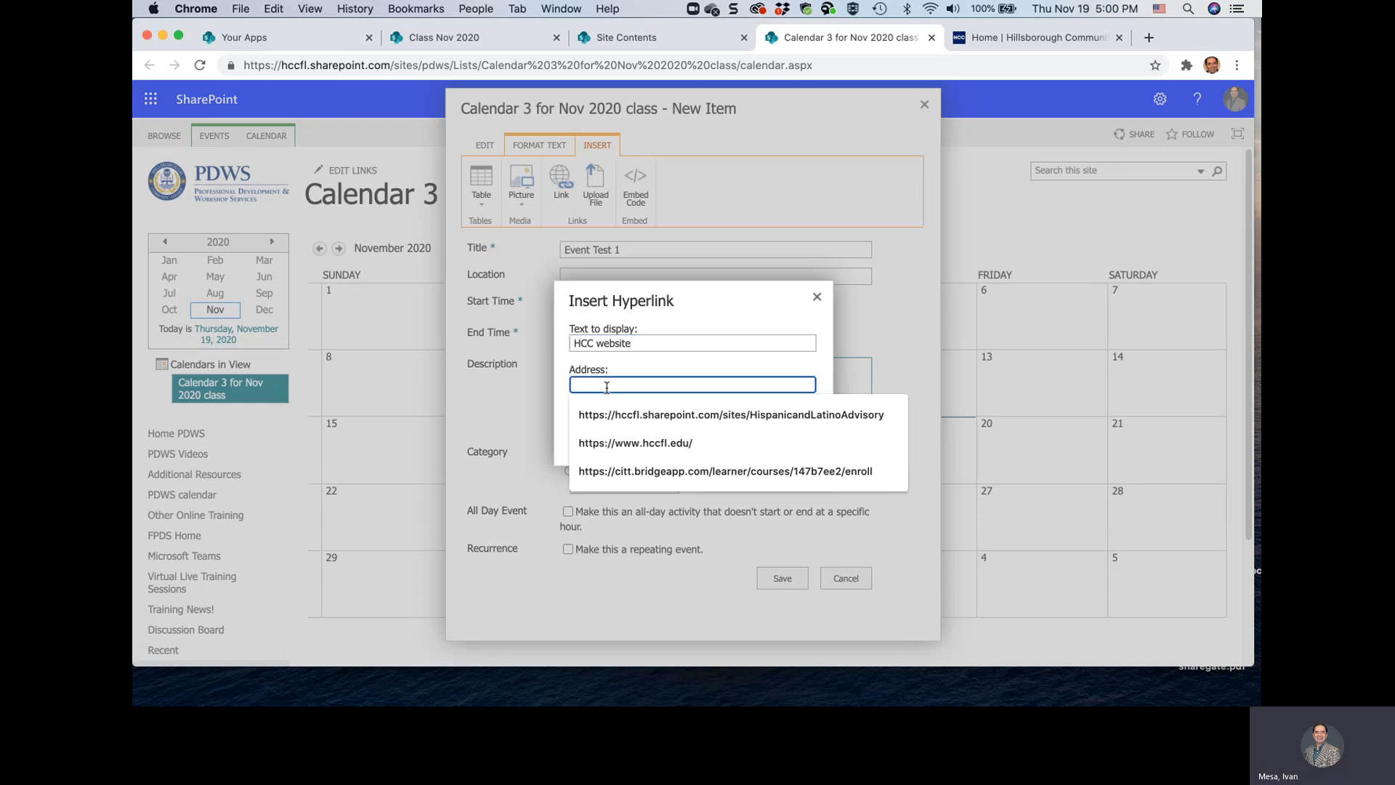
left_click(625, 443)
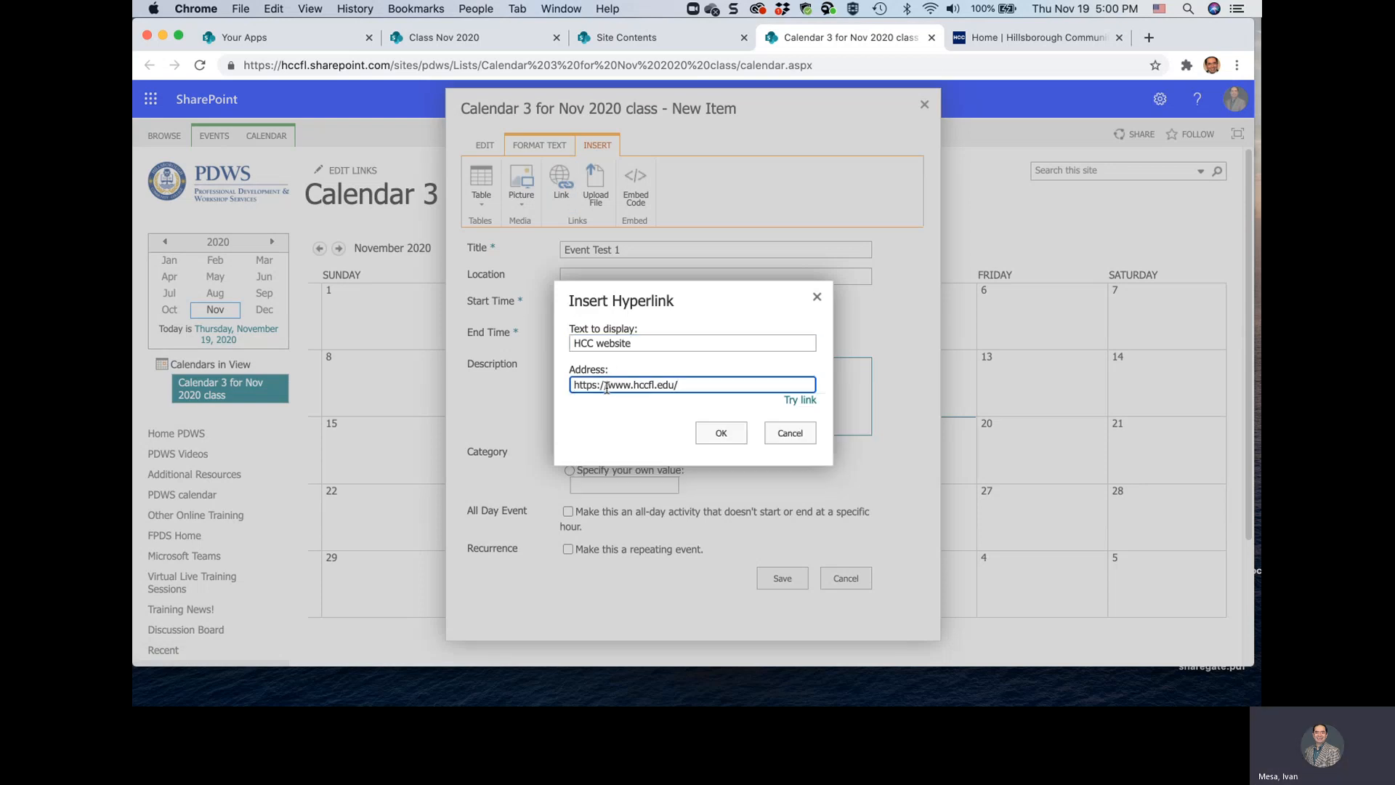
left_click(719, 435)
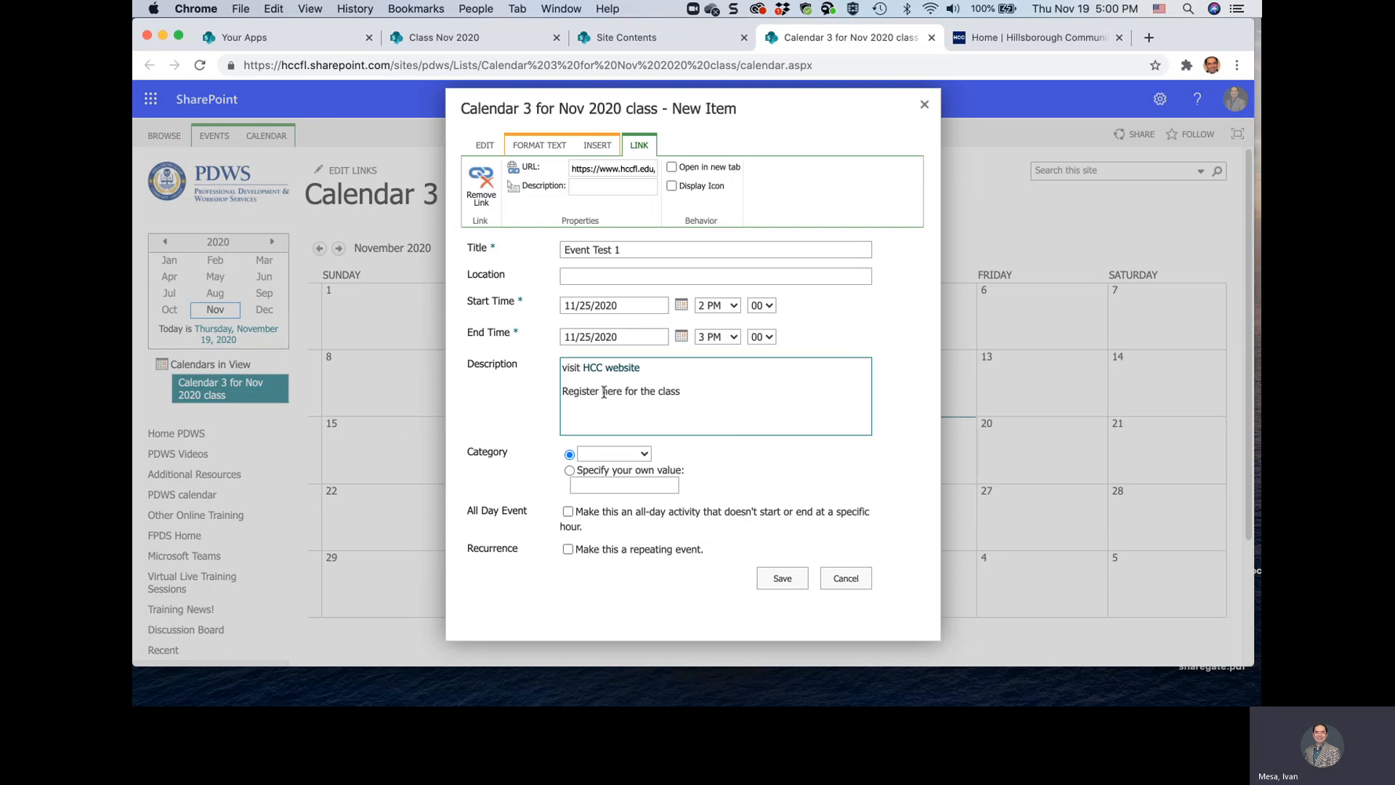
Open the Bridge courses page in a new tab and copy the sharable link of Colleague UI 5: Academic Deans Part II
left_click(1149, 38)
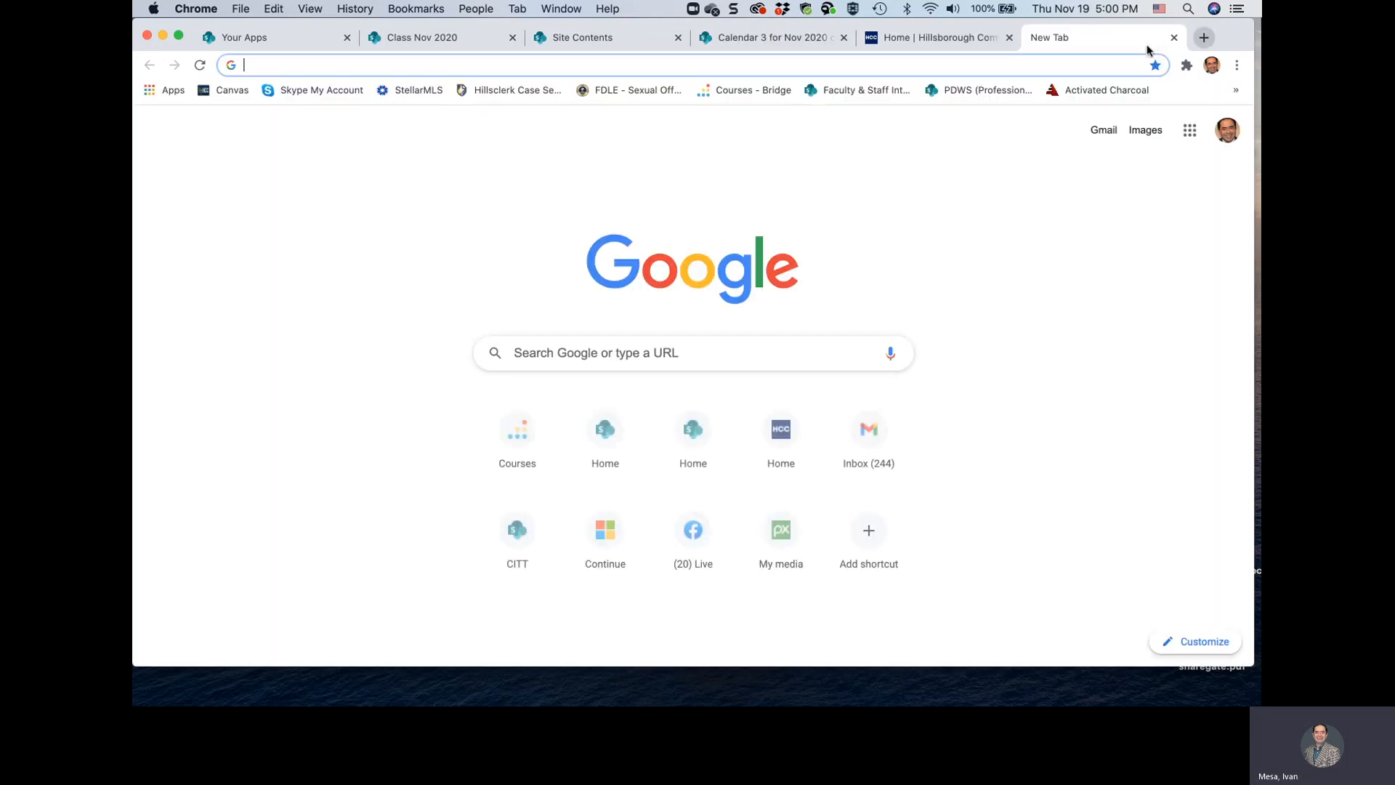
left_click(532, 430)
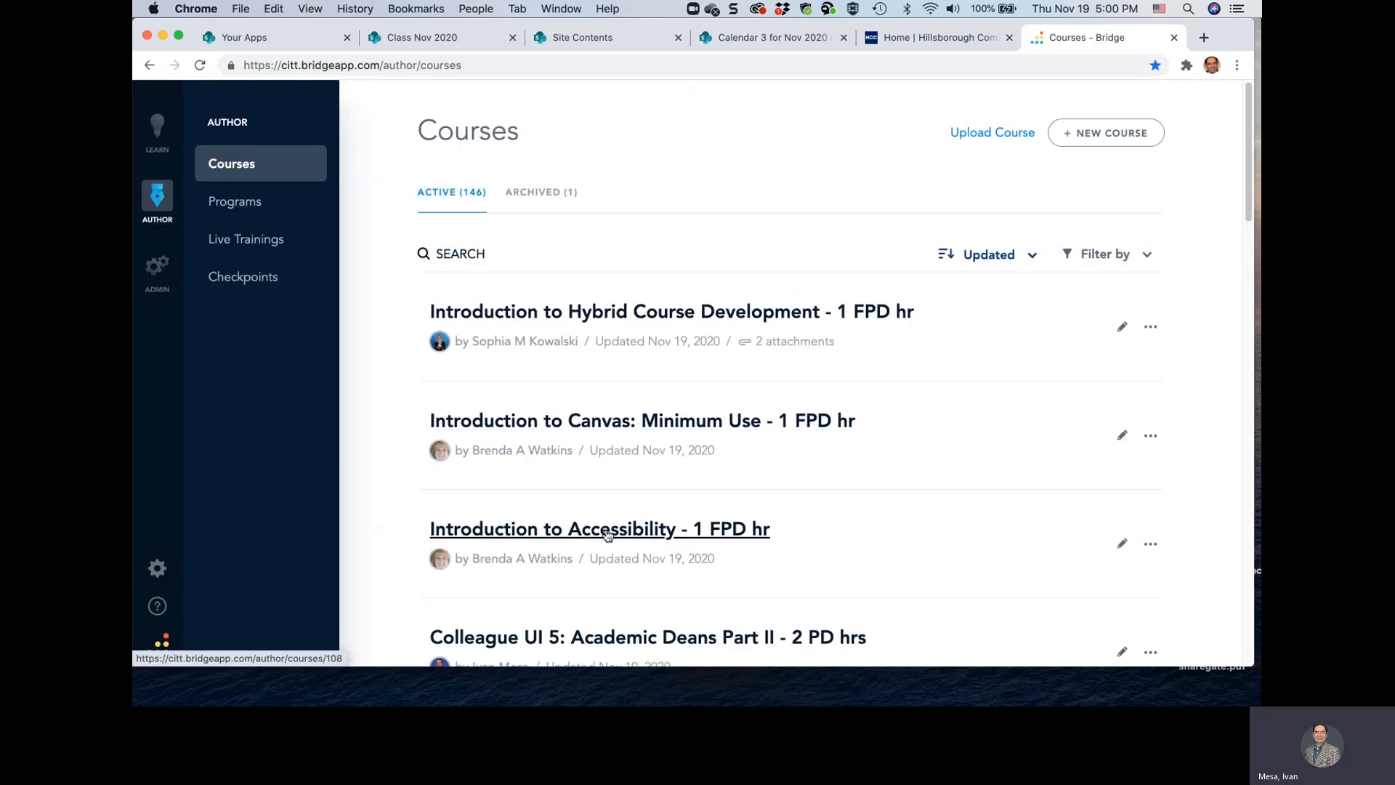
scroll(608, 534, "down", 3)
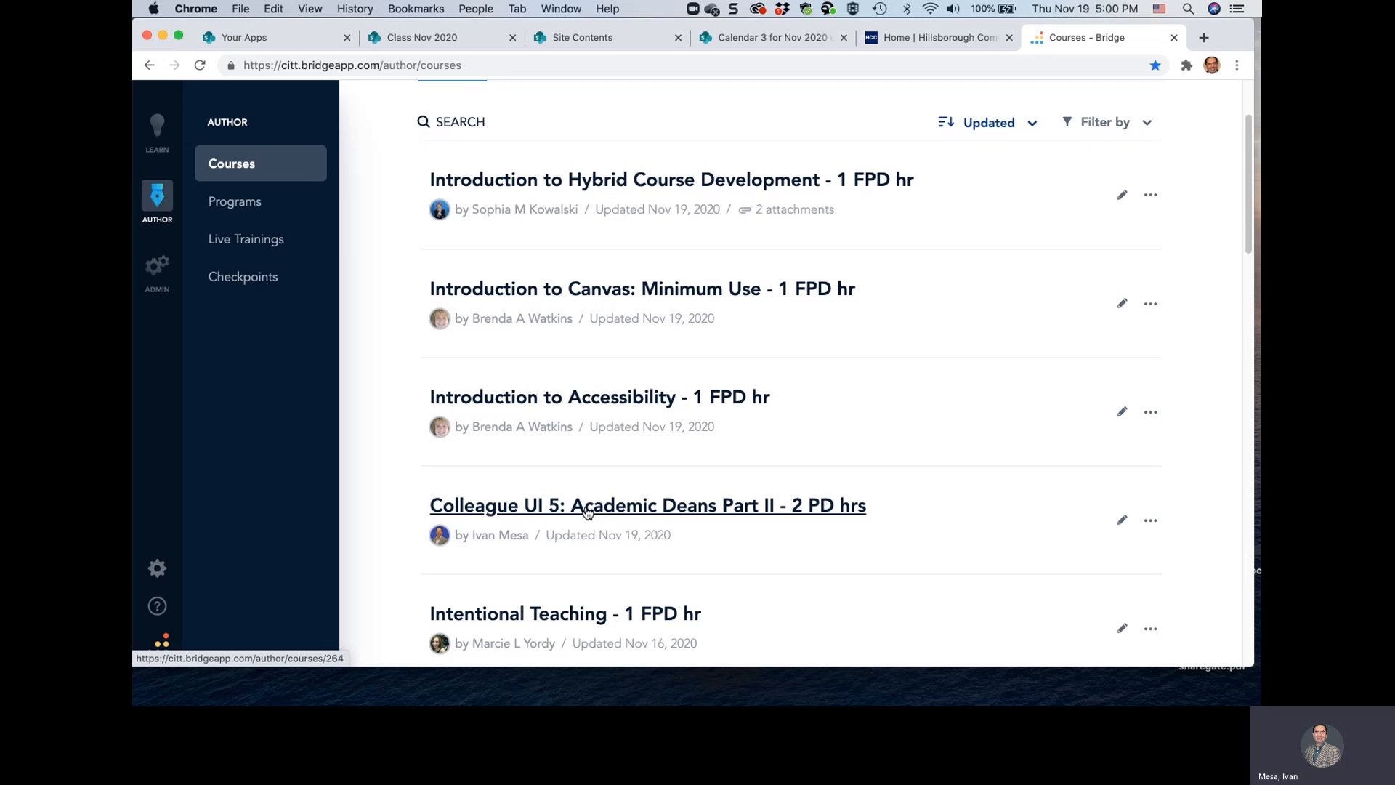
left_click(1149, 523)
left_click(1057, 381)
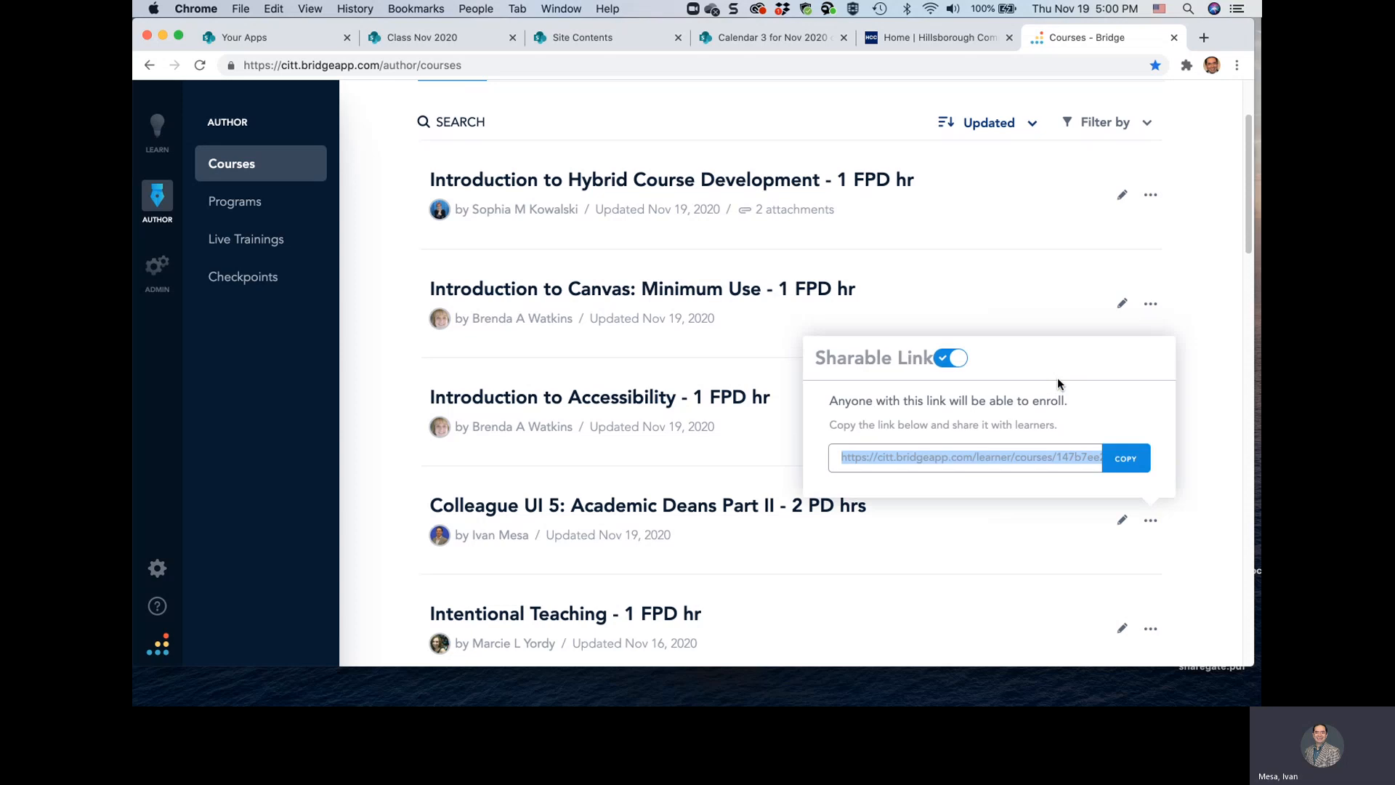
left_click(1127, 468)
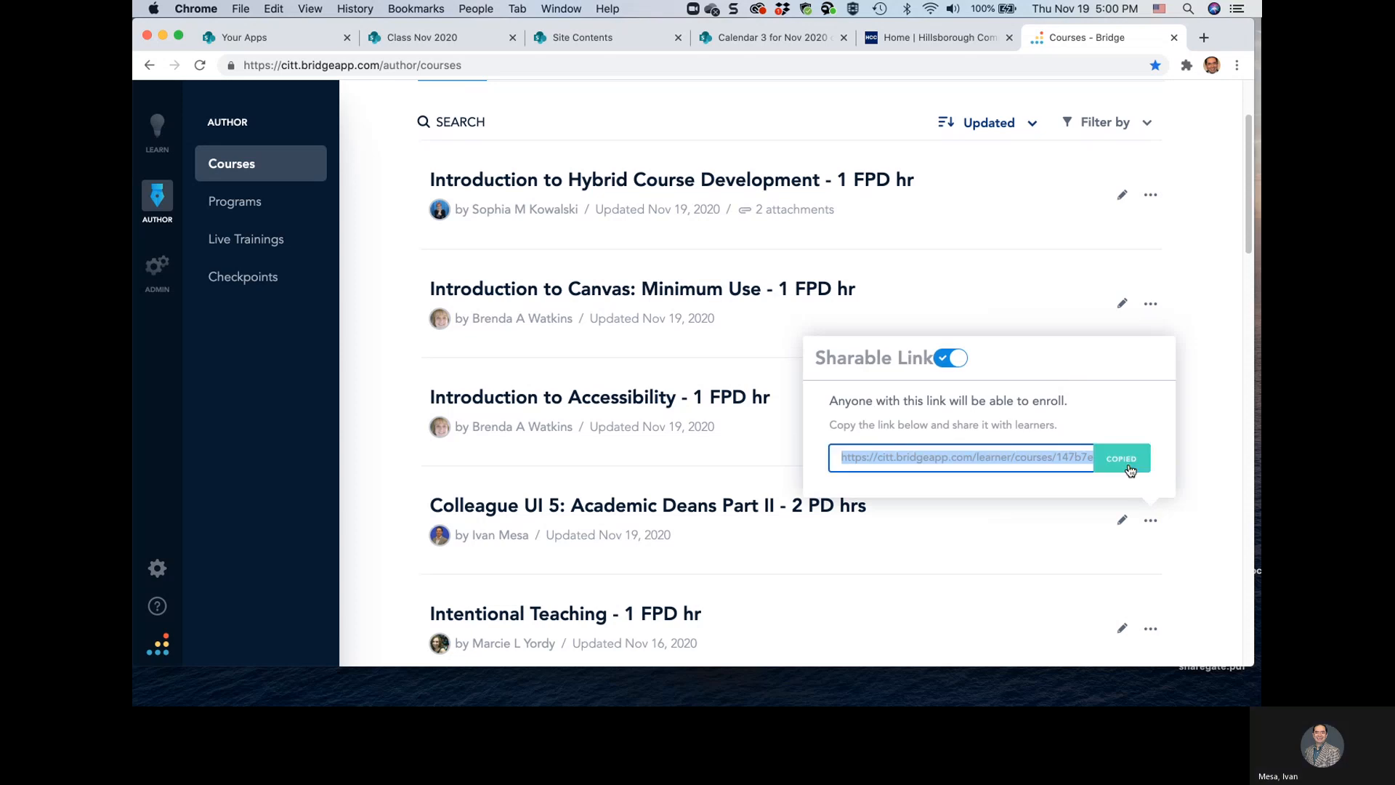
left_click(783, 37)
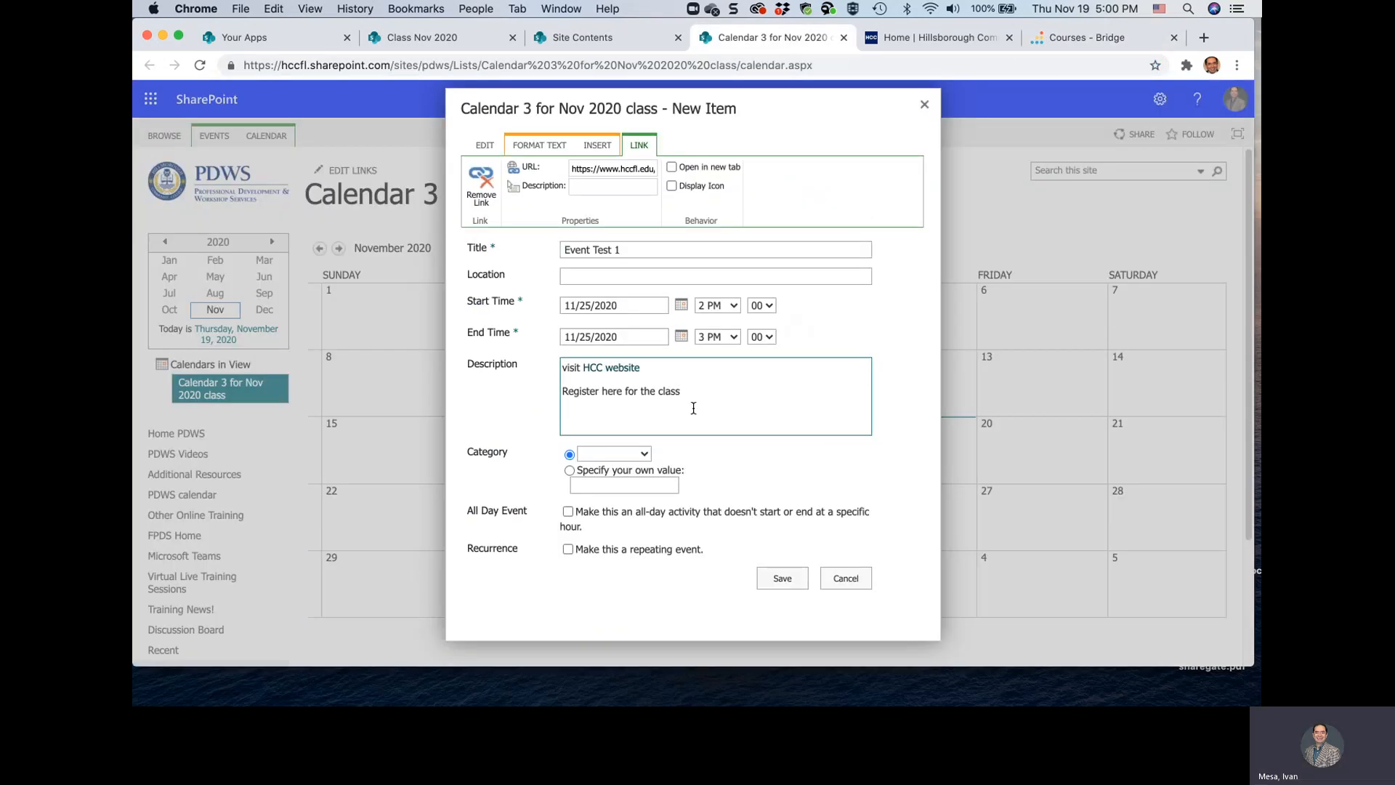
left_click(603, 391)
left_click_drag(603, 391, 681, 392)
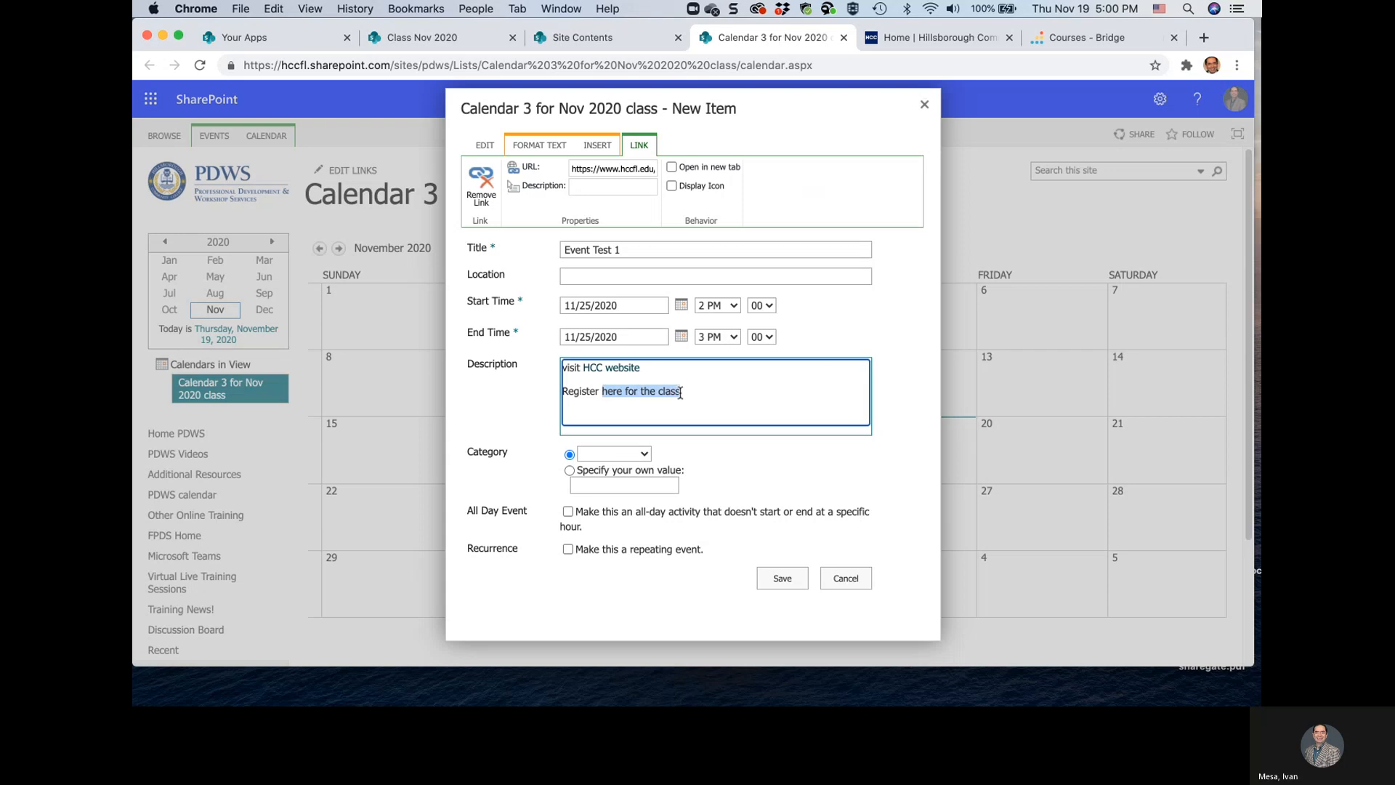
left_click(597, 144)
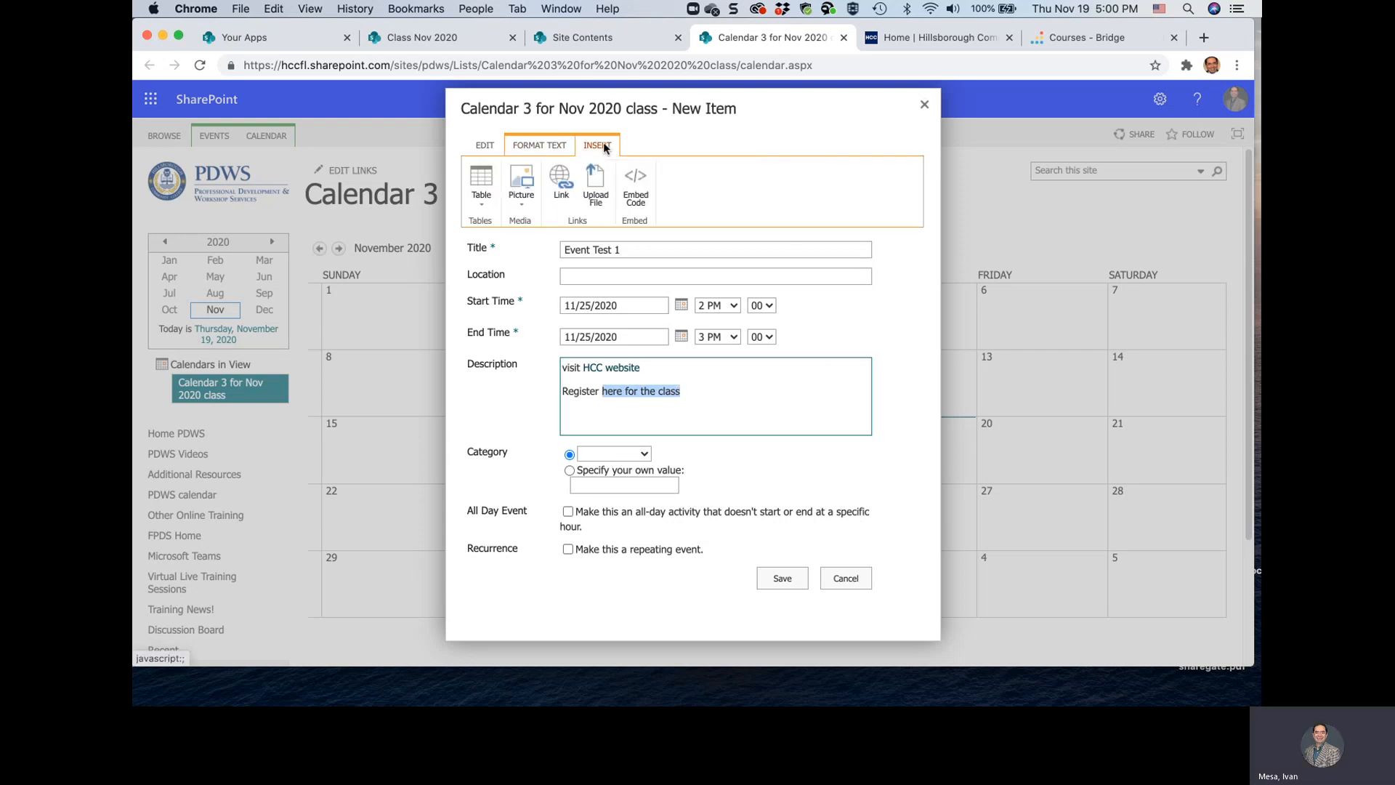
left_click(557, 180)
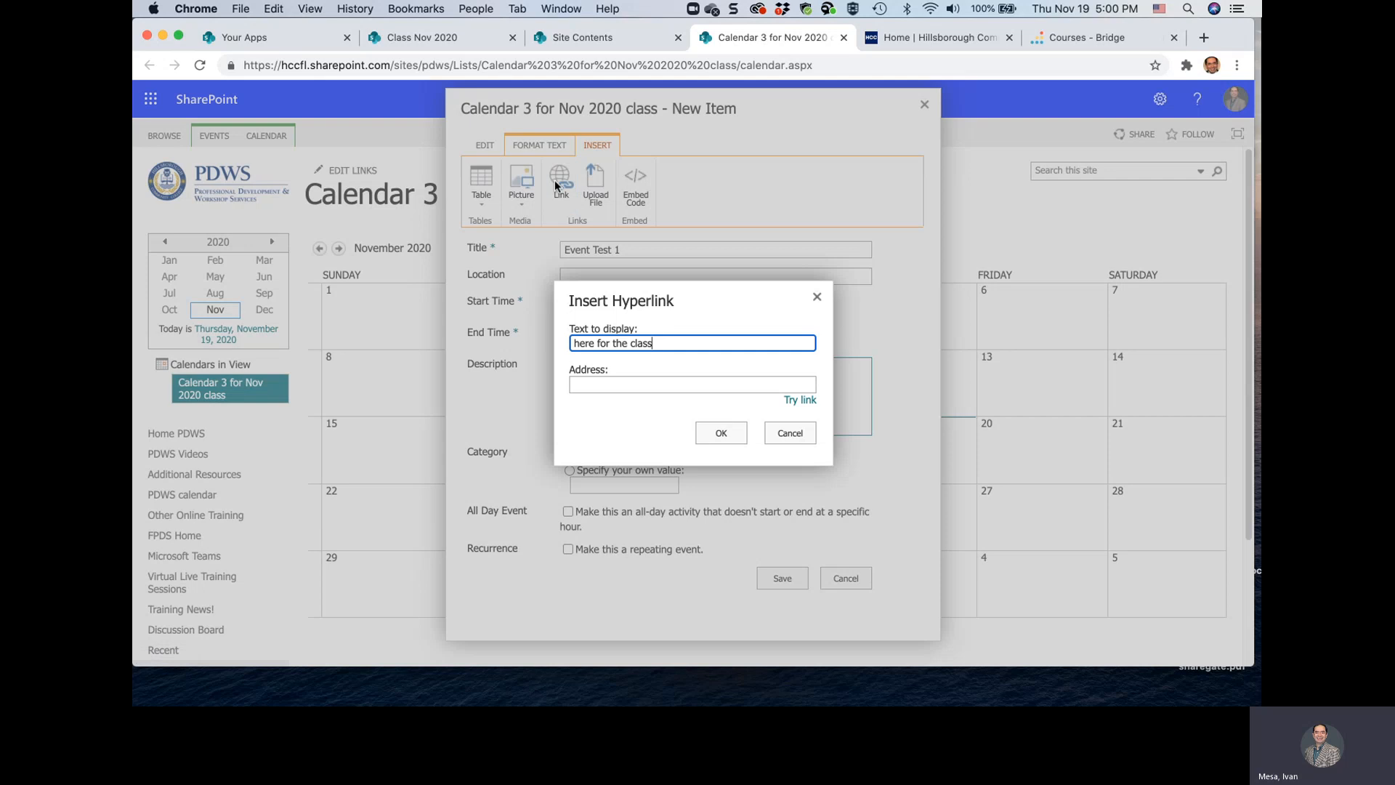
left_click(604, 387)
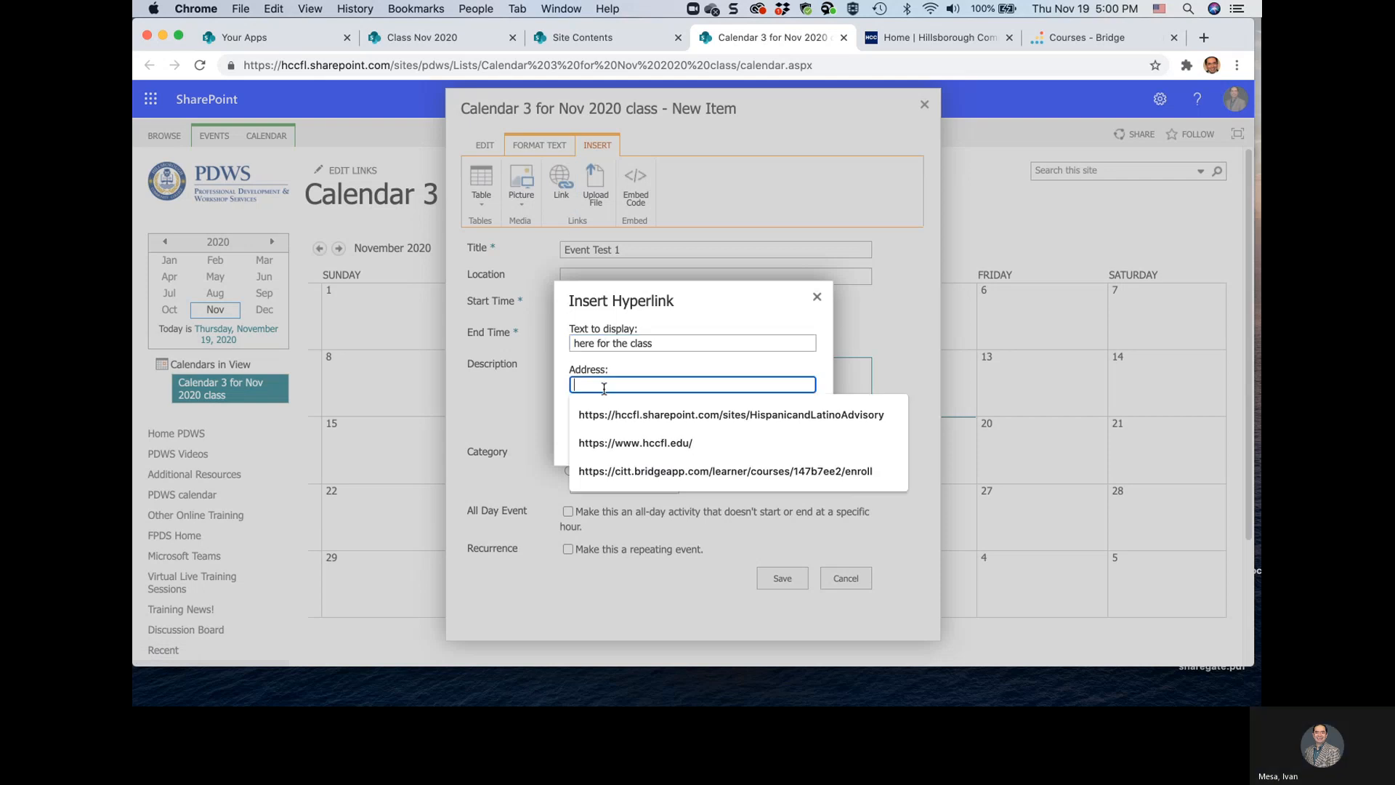
key("Down")
key("Down")
key("Down")
key("Return")
left_click(715, 434)
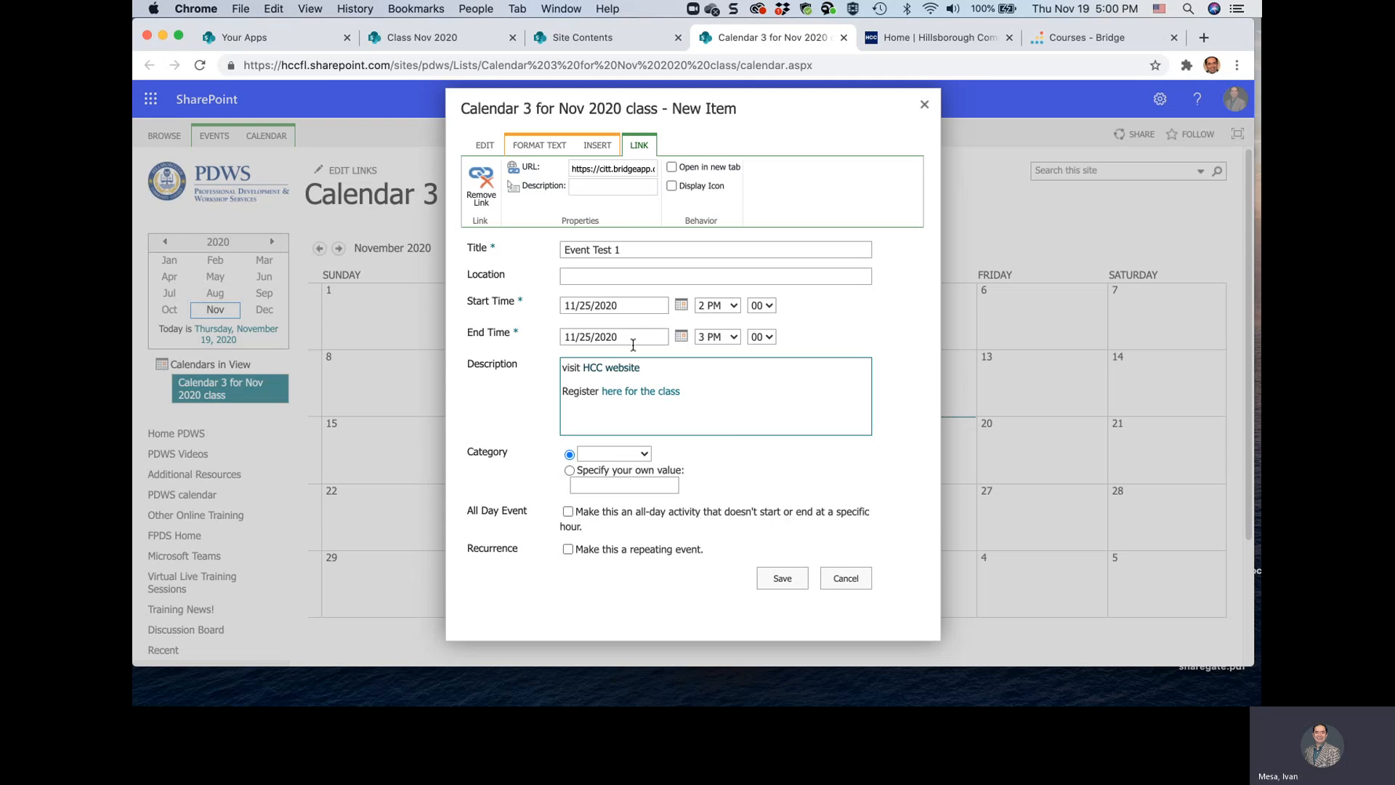
Add "PDWS SharePoint" on a separate line below the registration text in the event description
left_click(735, 403)
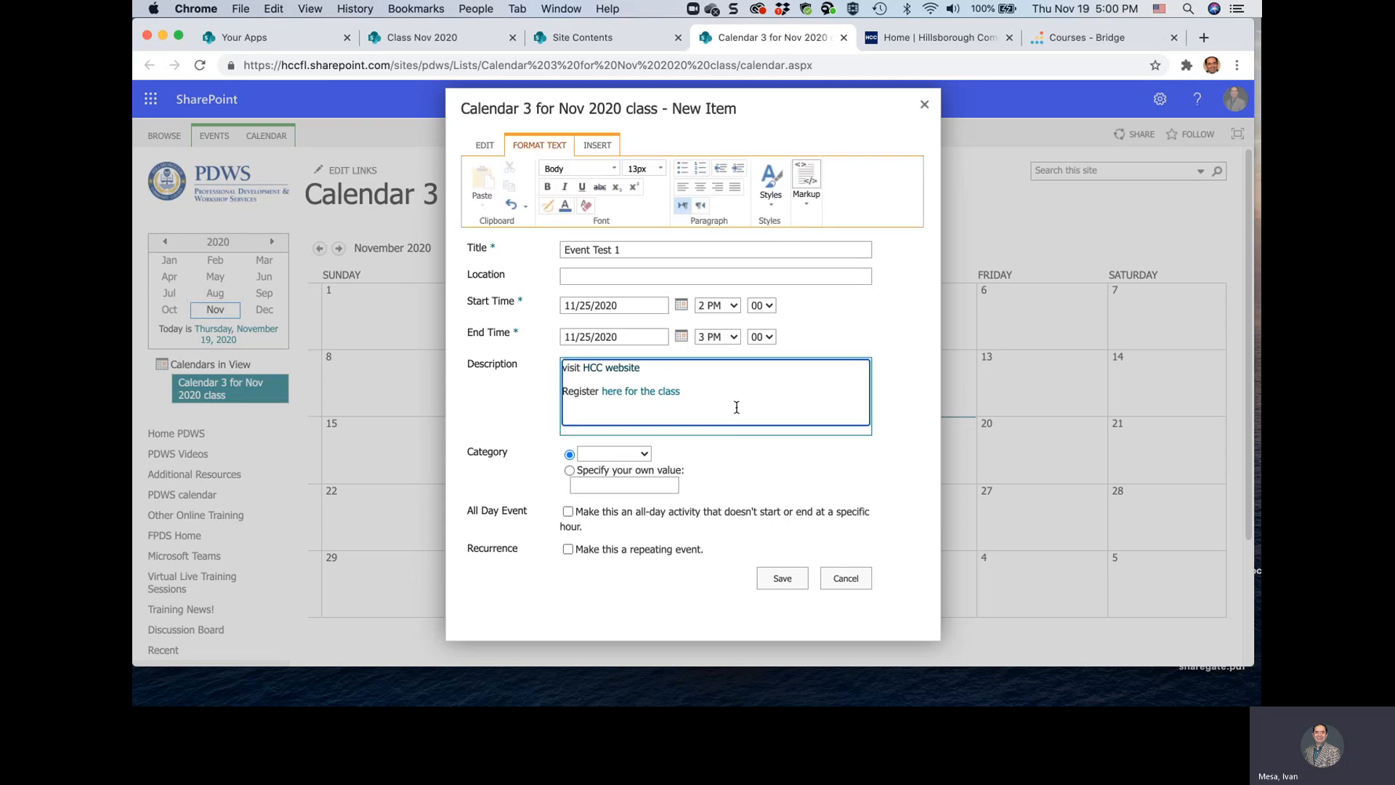
key("Return")
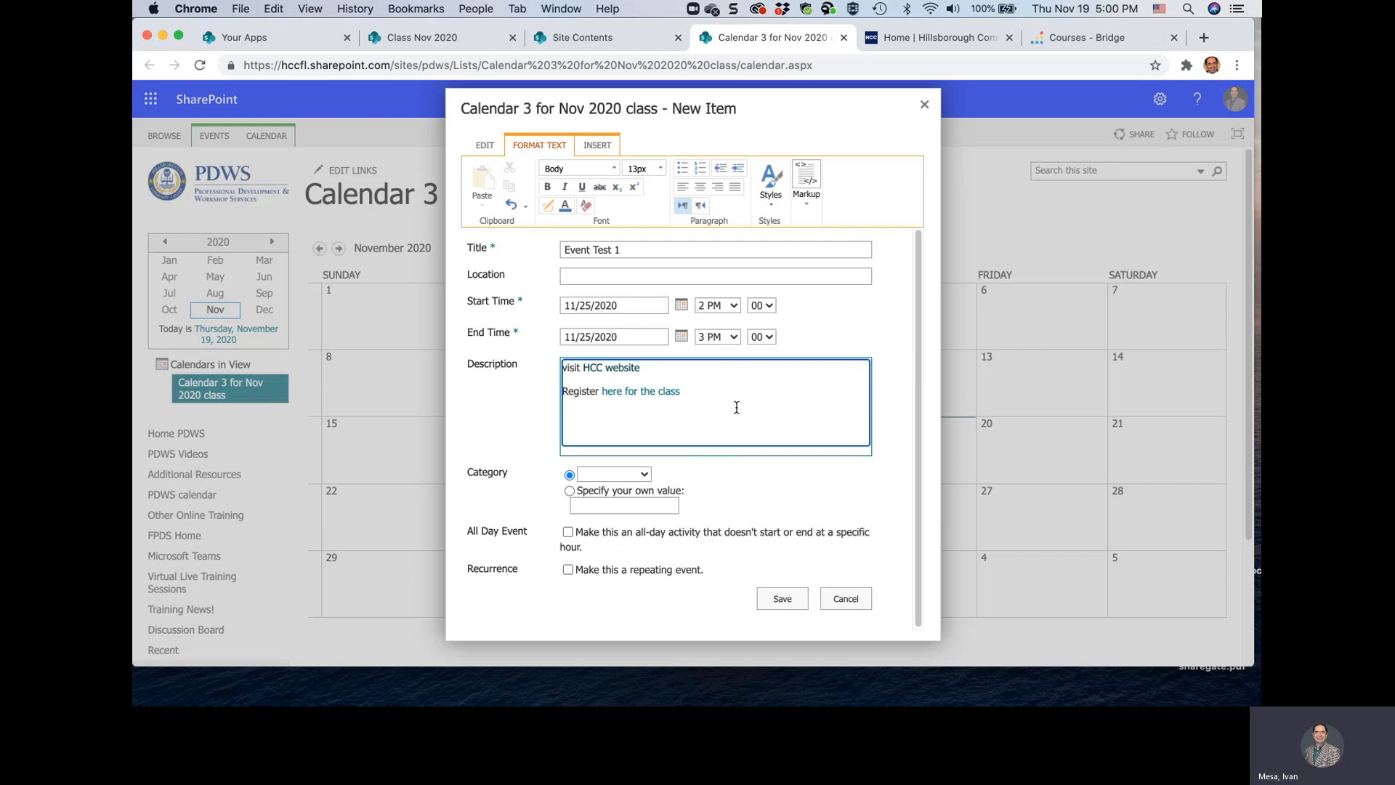
type("PDWS SharePoin")
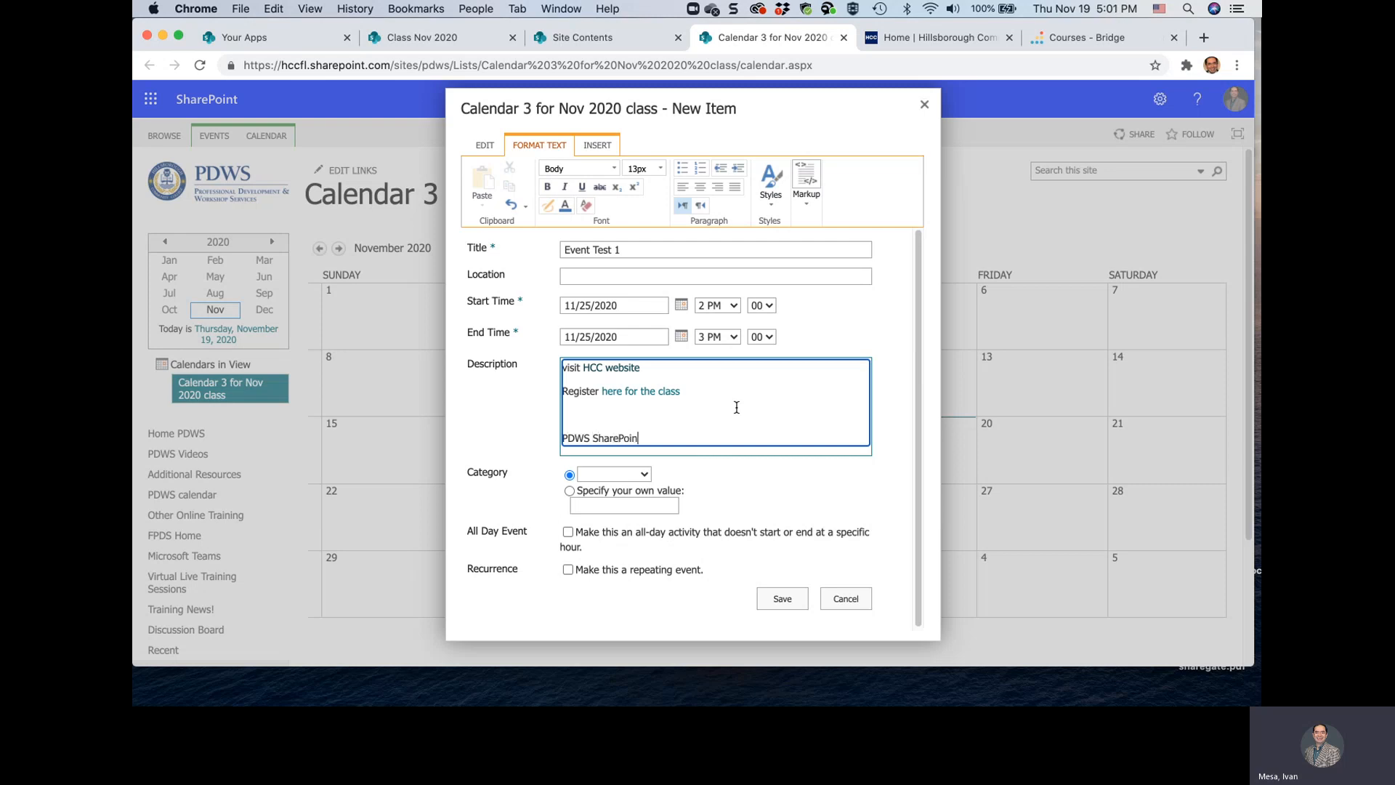
type("t")
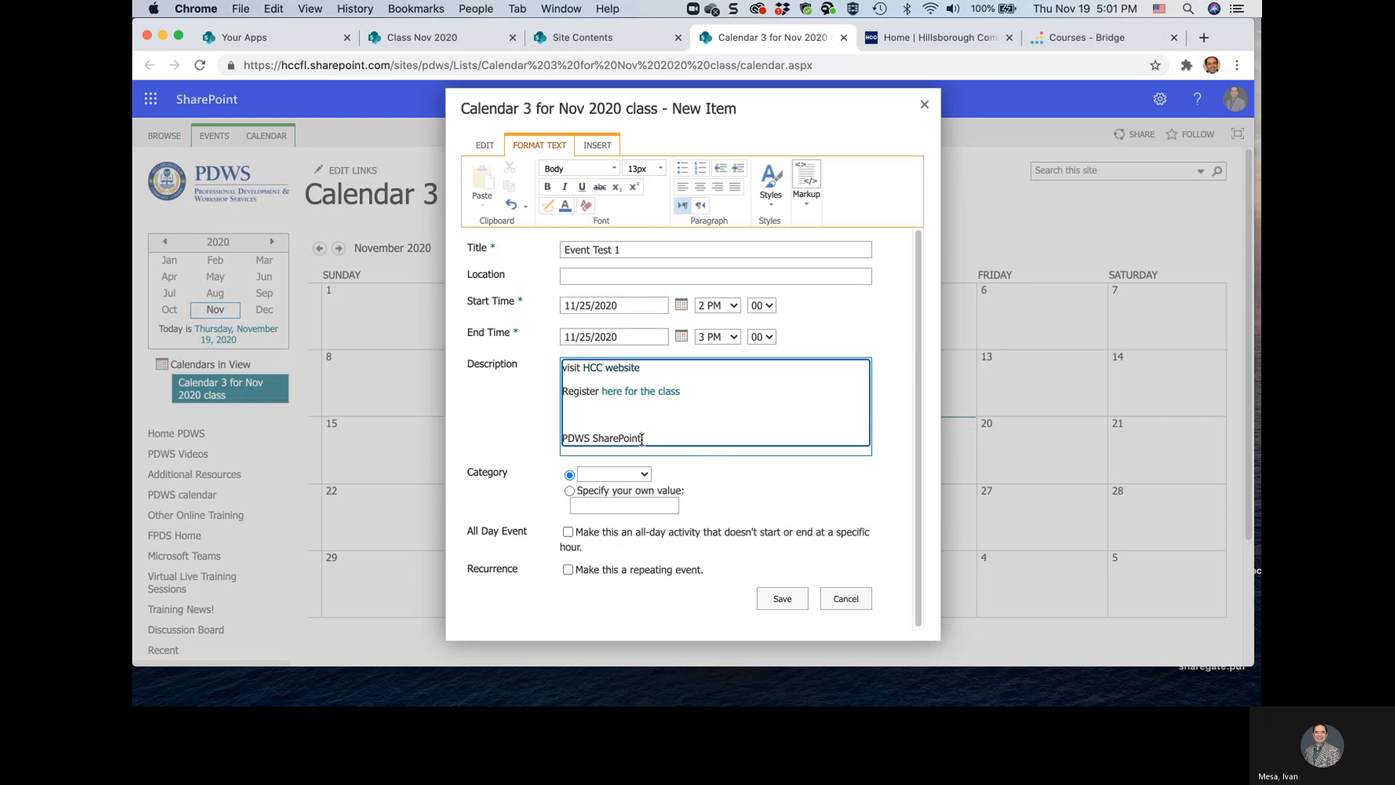
left_click_drag(644, 439, 556, 439)
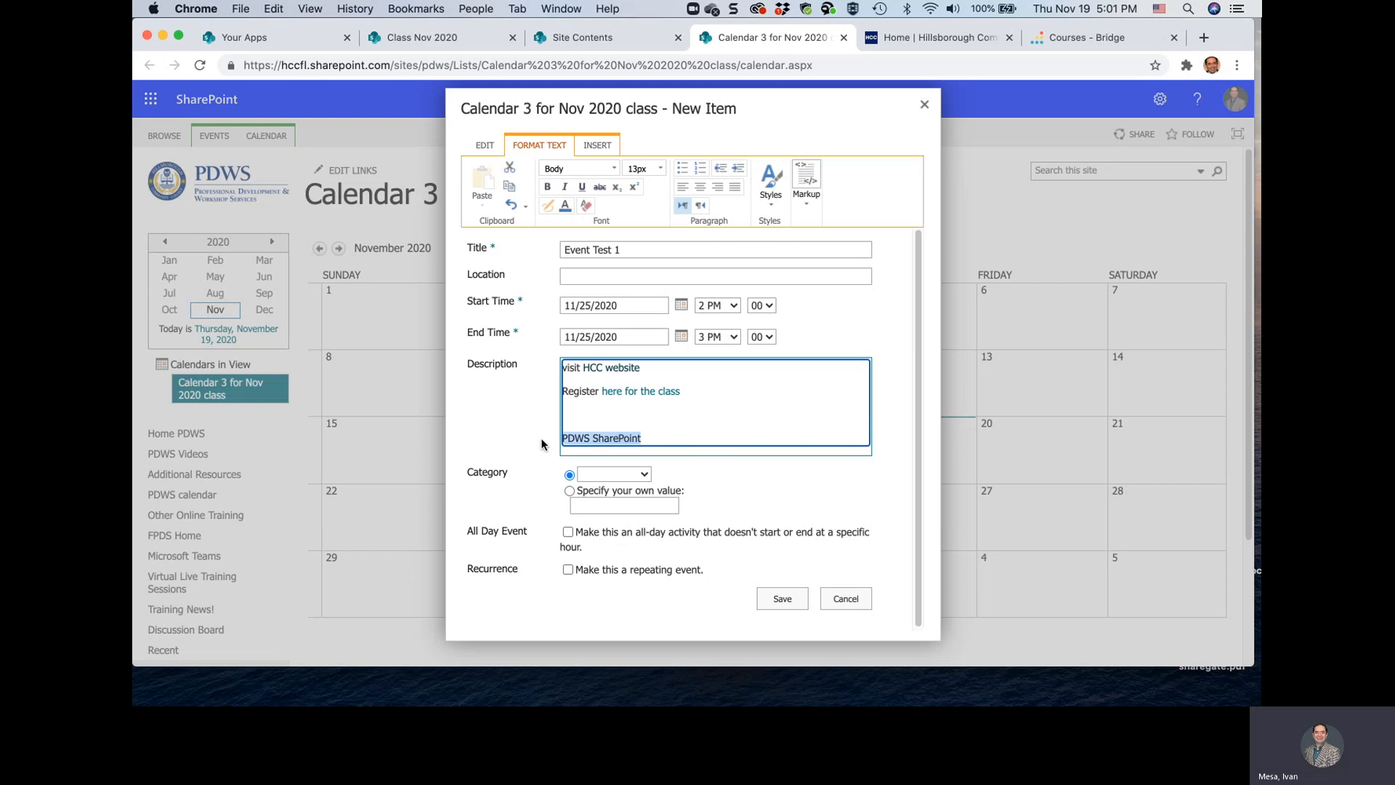
Open the PDWS site home page from the Your Apps page and select its full address for copying
left_click(288, 38)
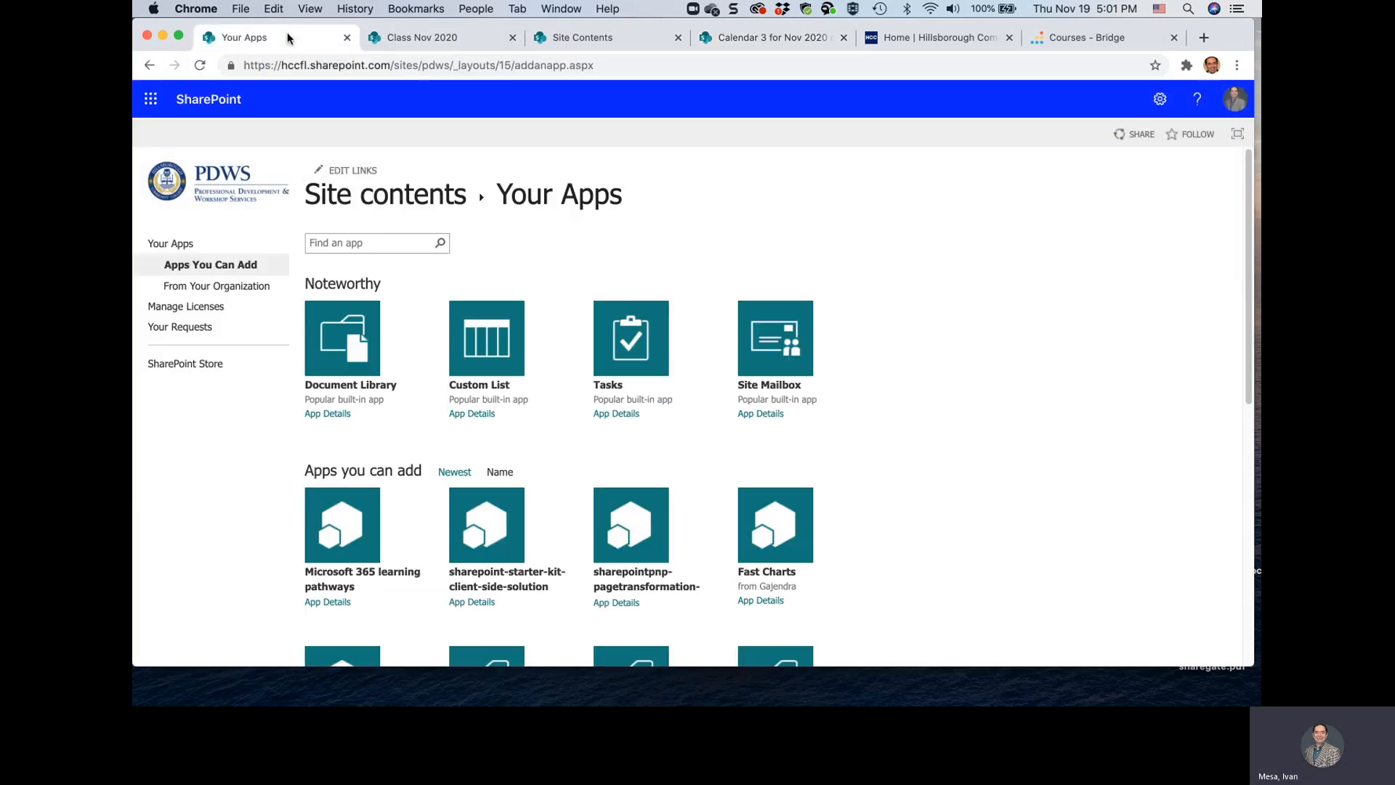
left_click(213, 190)
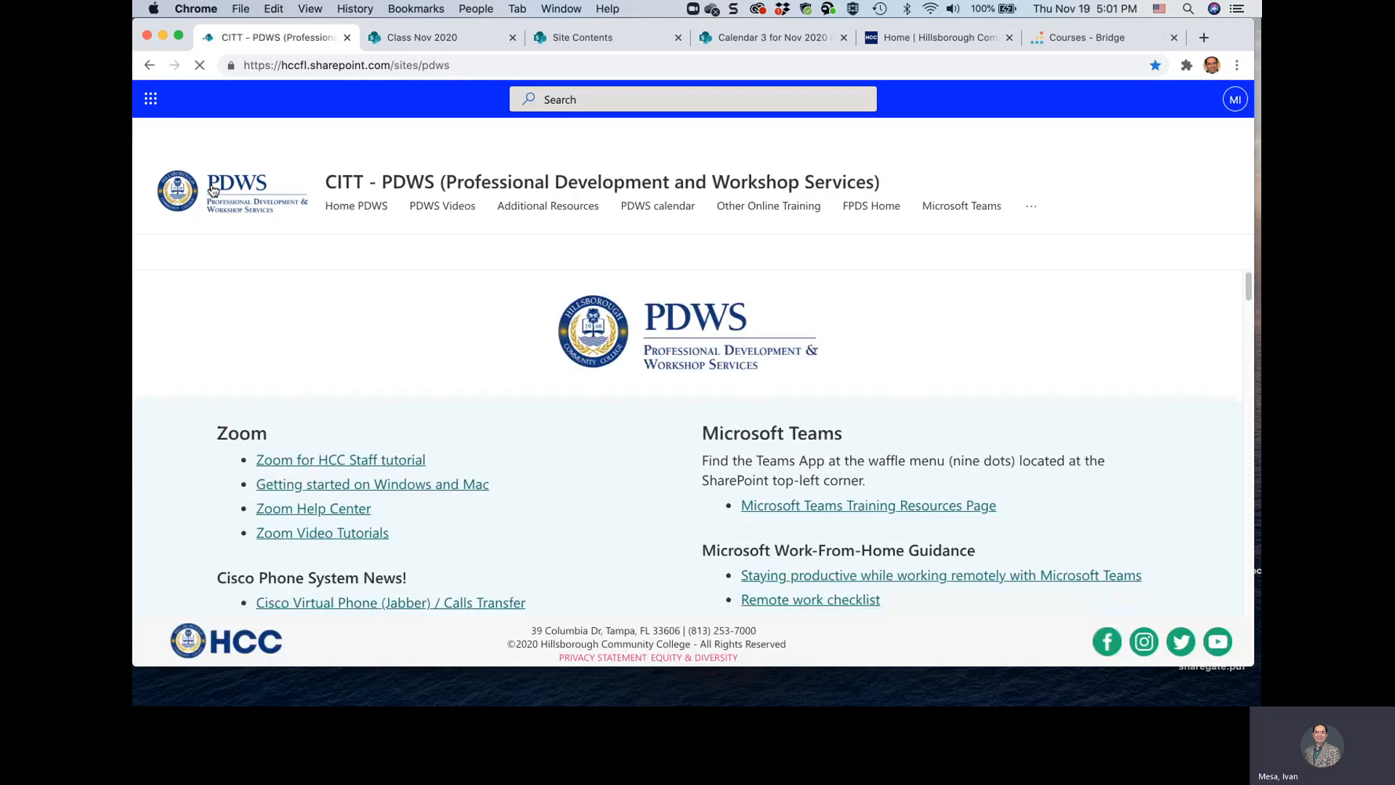
left_click(480, 67)
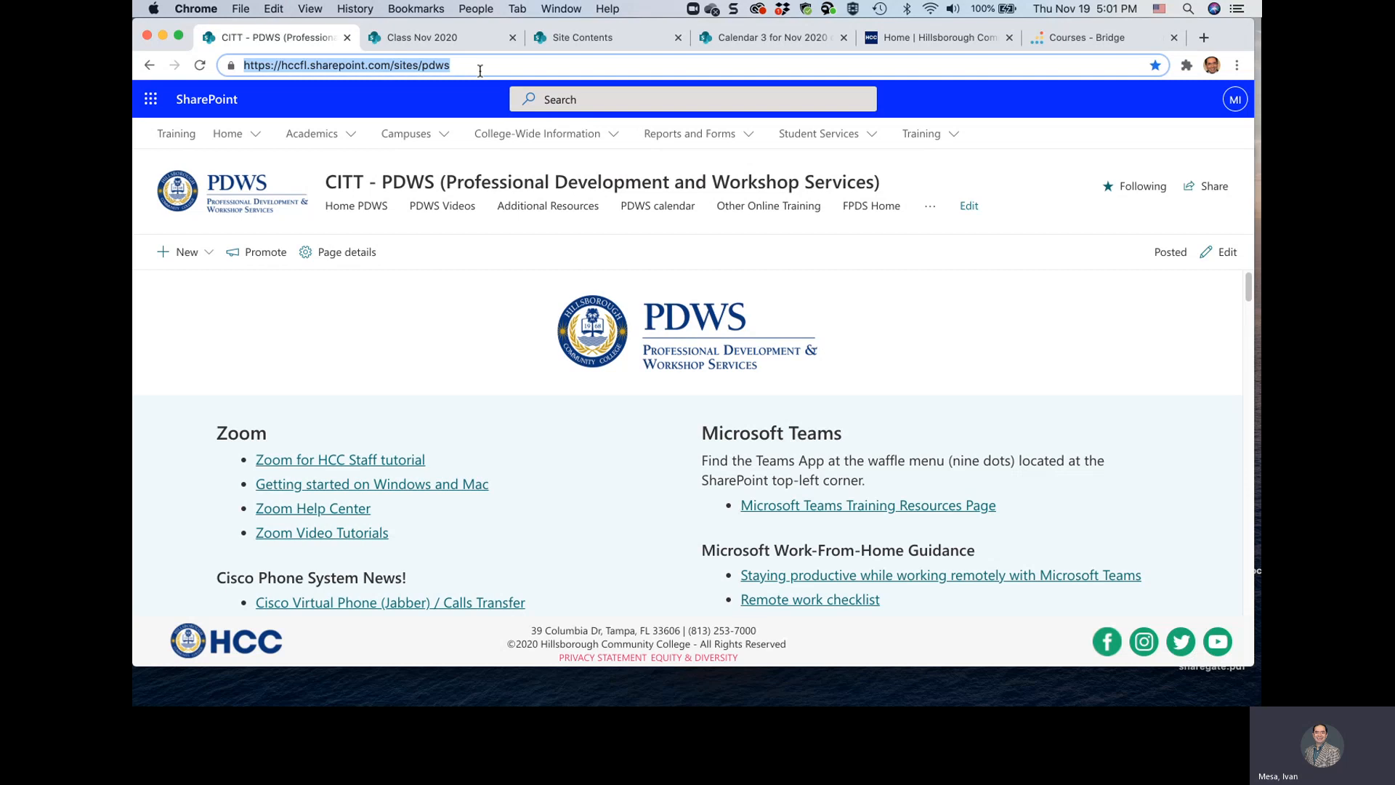
left_click(773, 36)
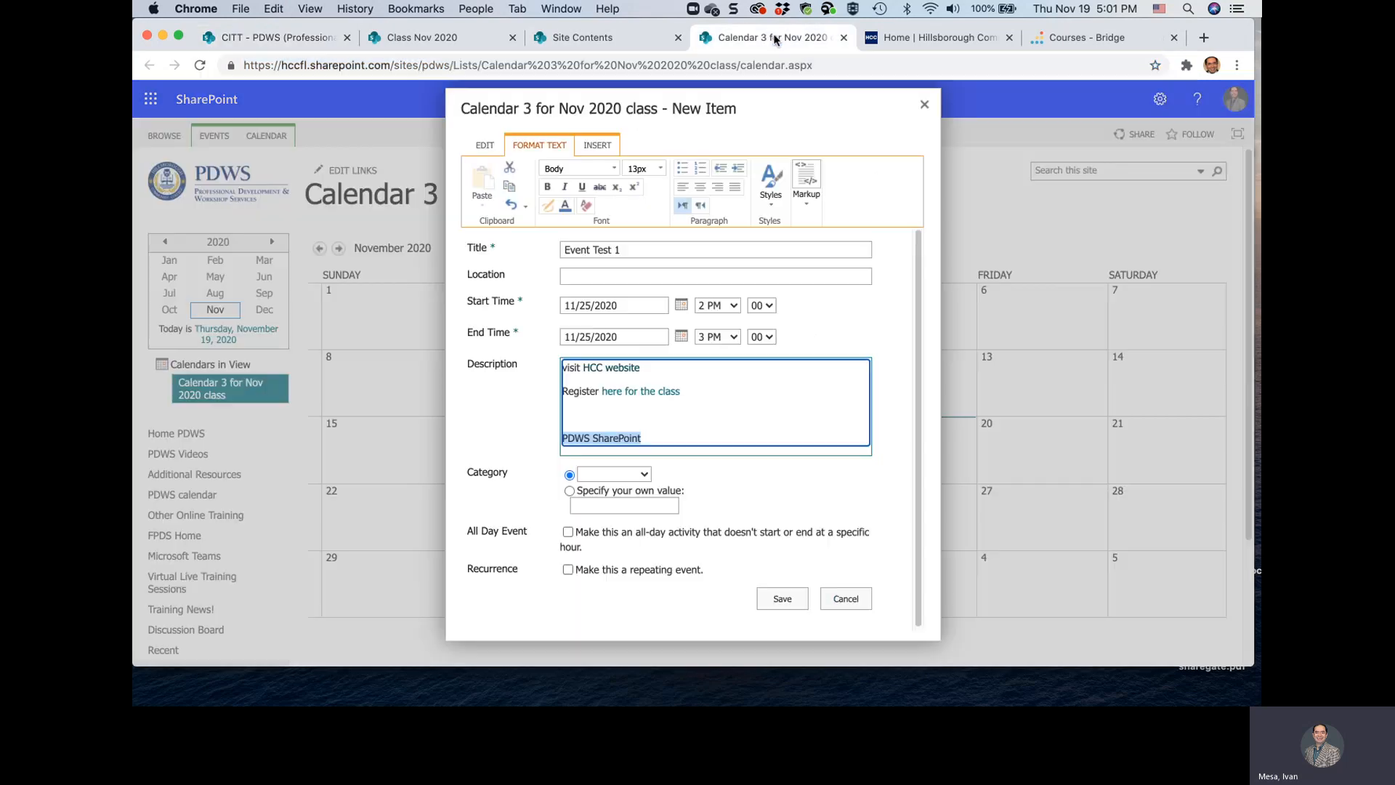
left_click(665, 418)
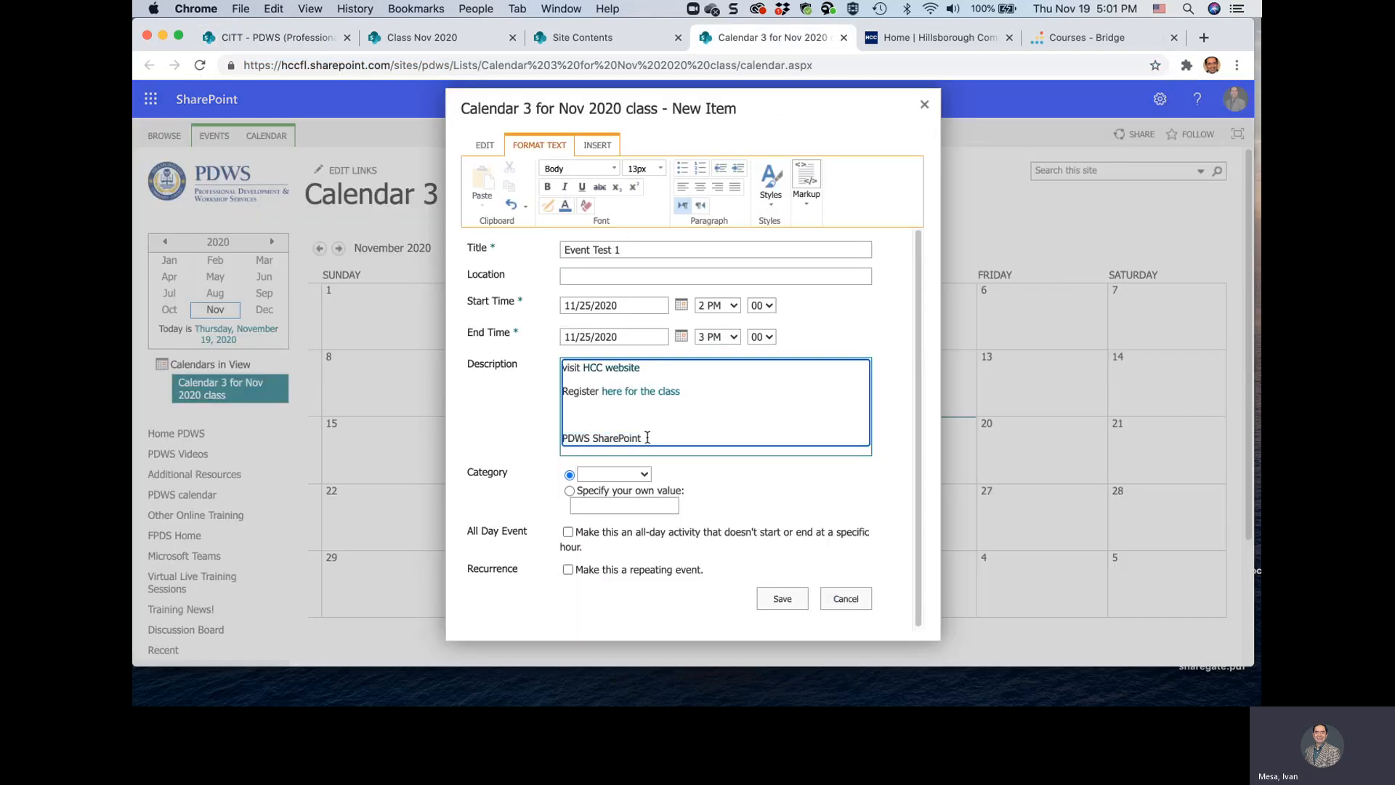
left_click_drag(646, 436, 538, 438)
left_click(603, 144)
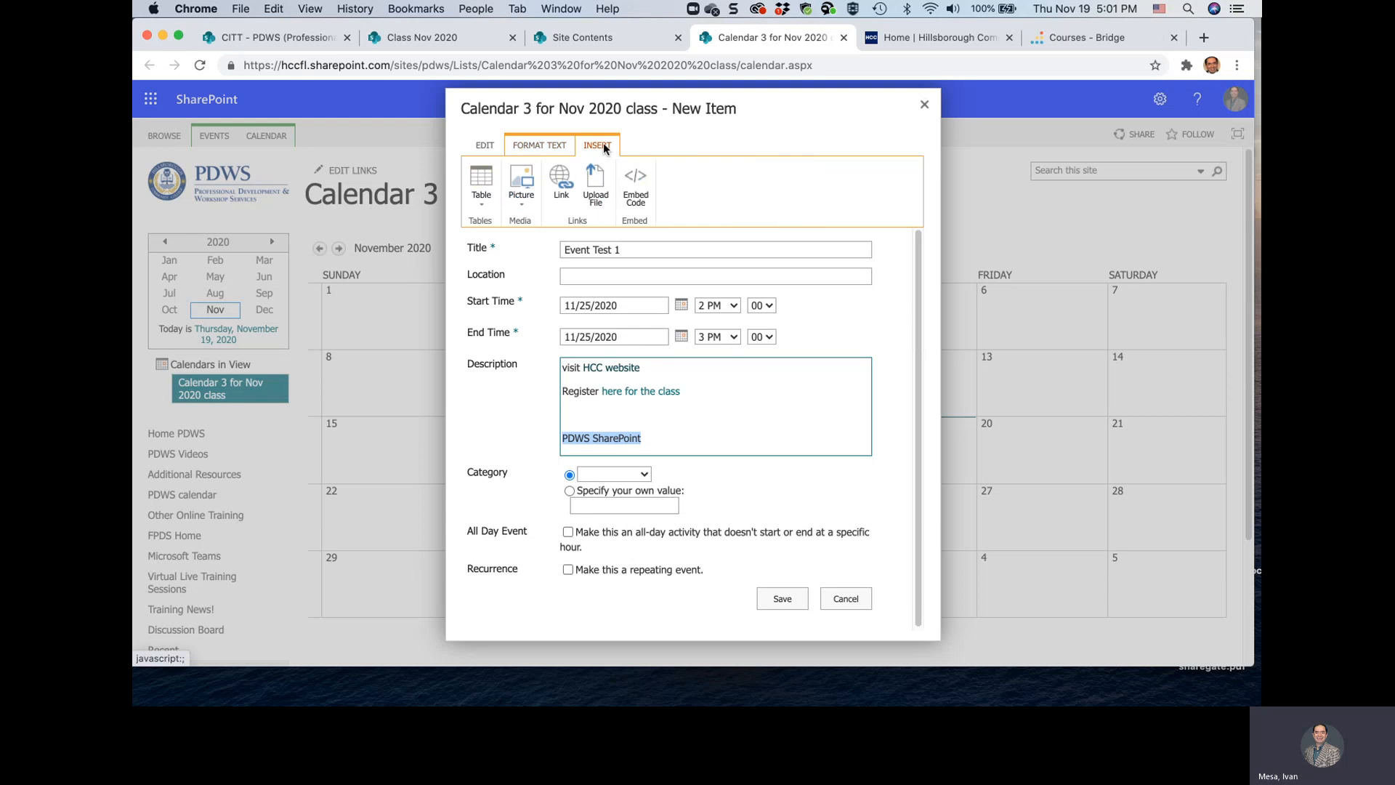
left_click(564, 181)
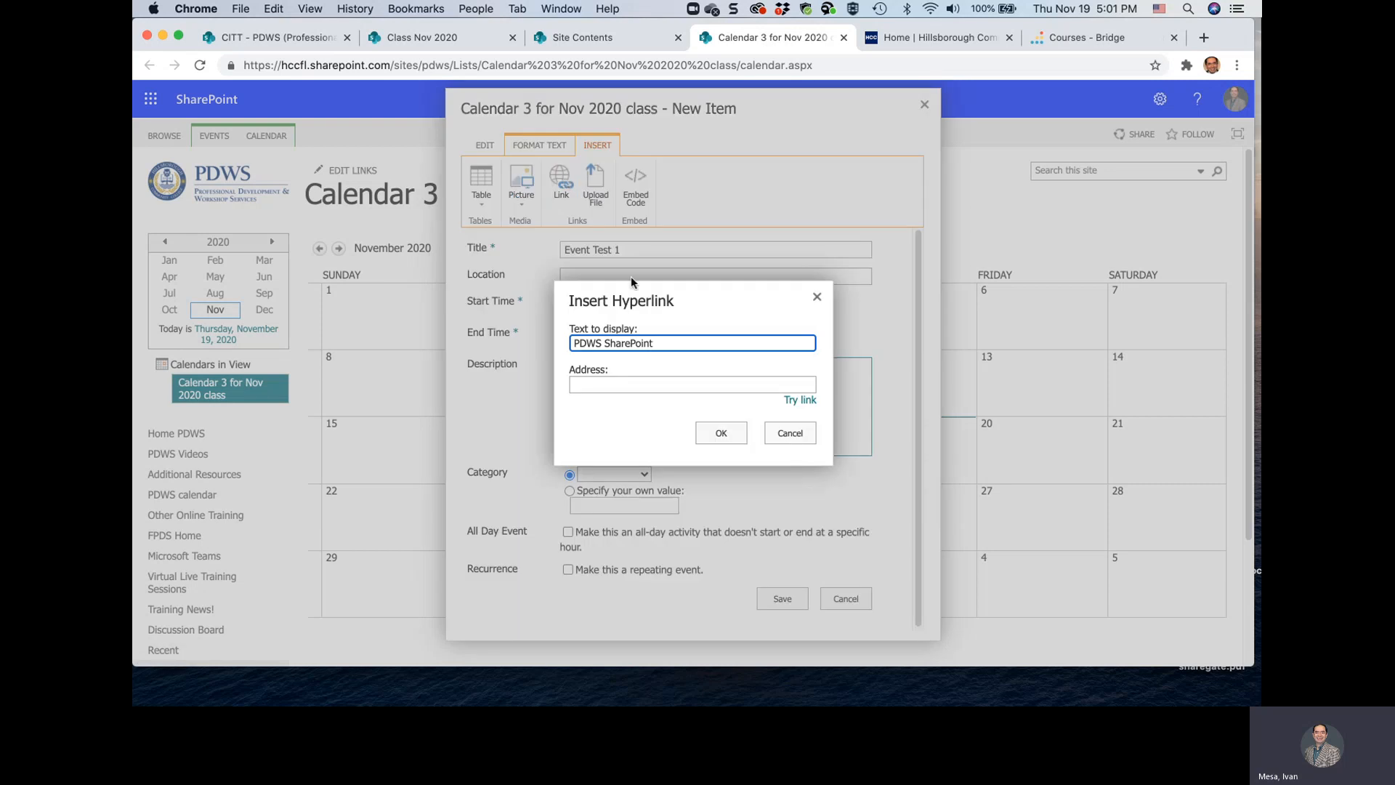
left_click(648, 383)
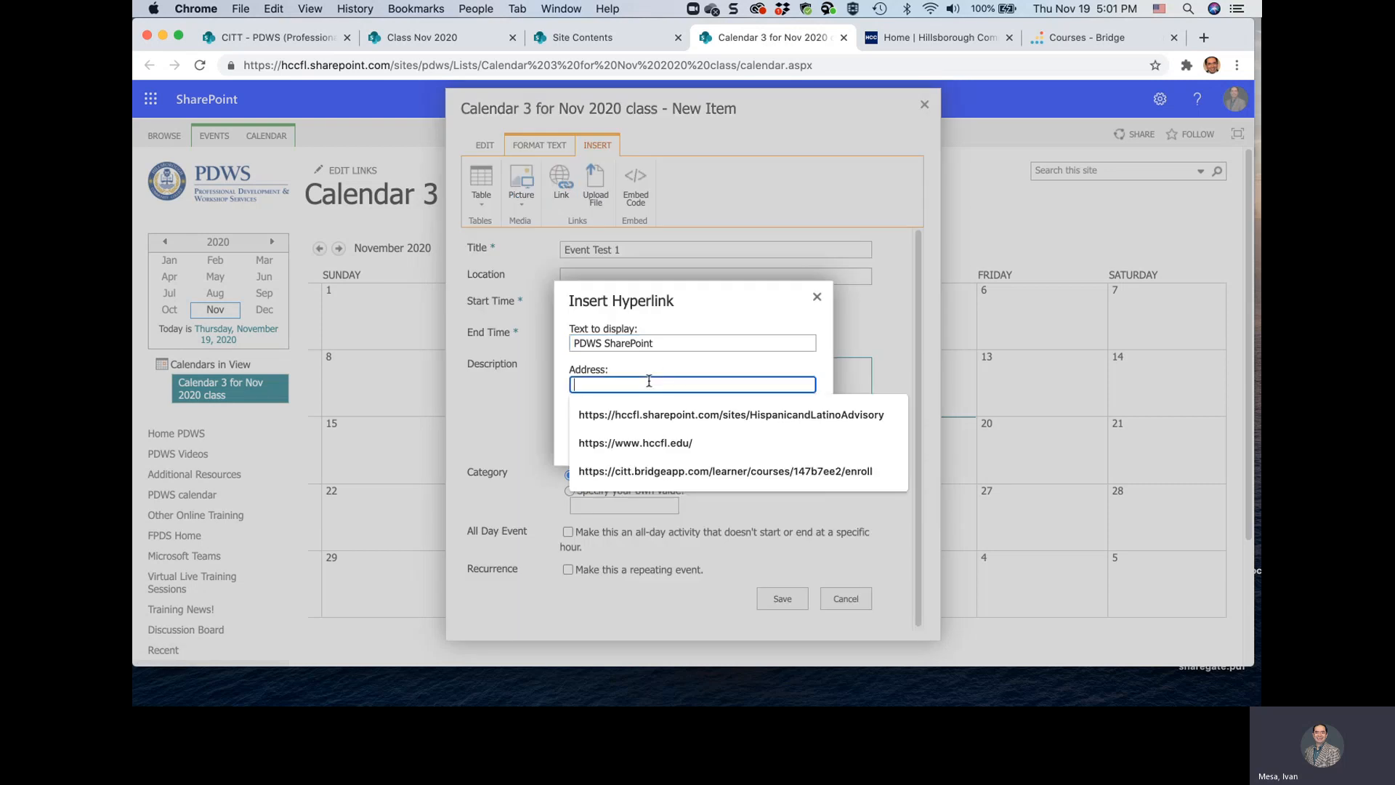
key("super+v")
left_click(723, 434)
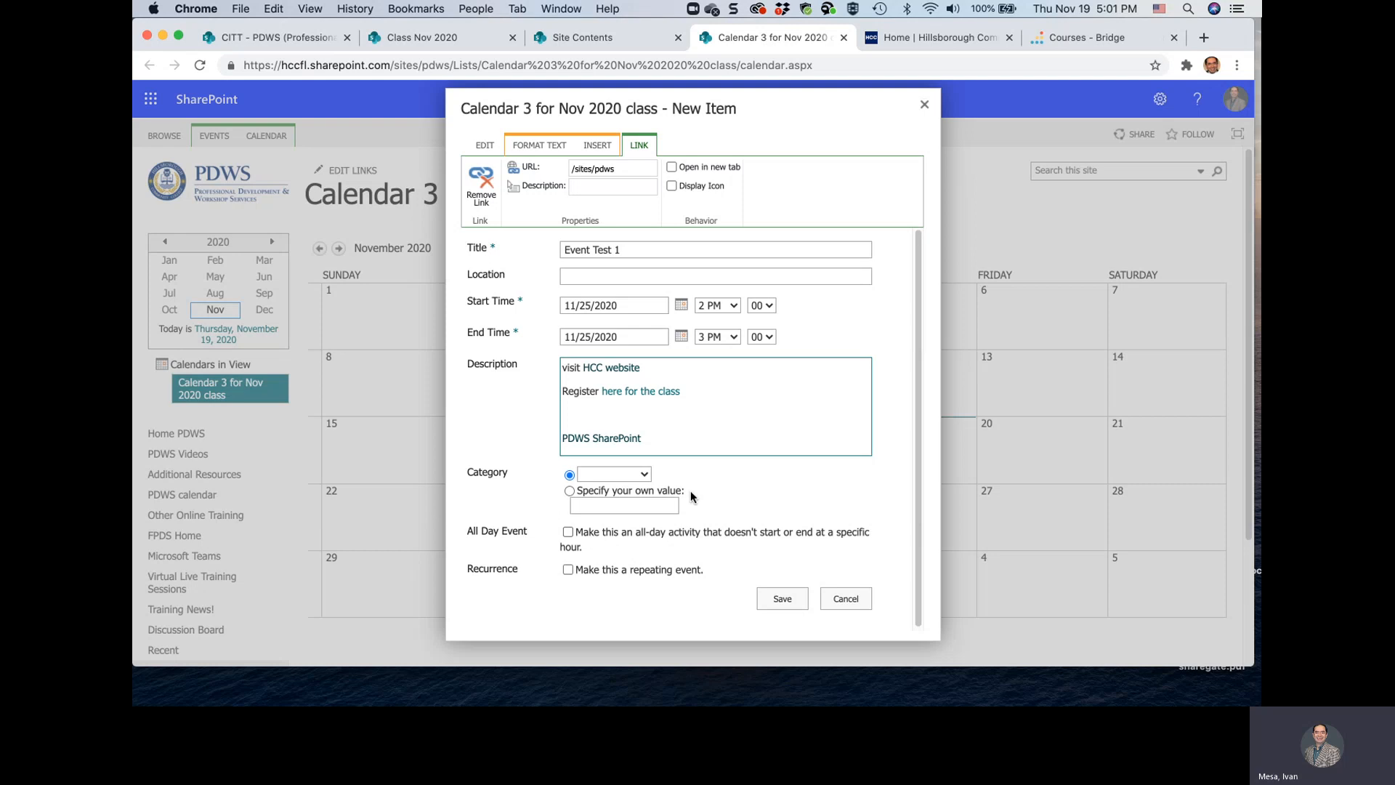
Set the event's category to Meeting and save the event
left_click(643, 475)
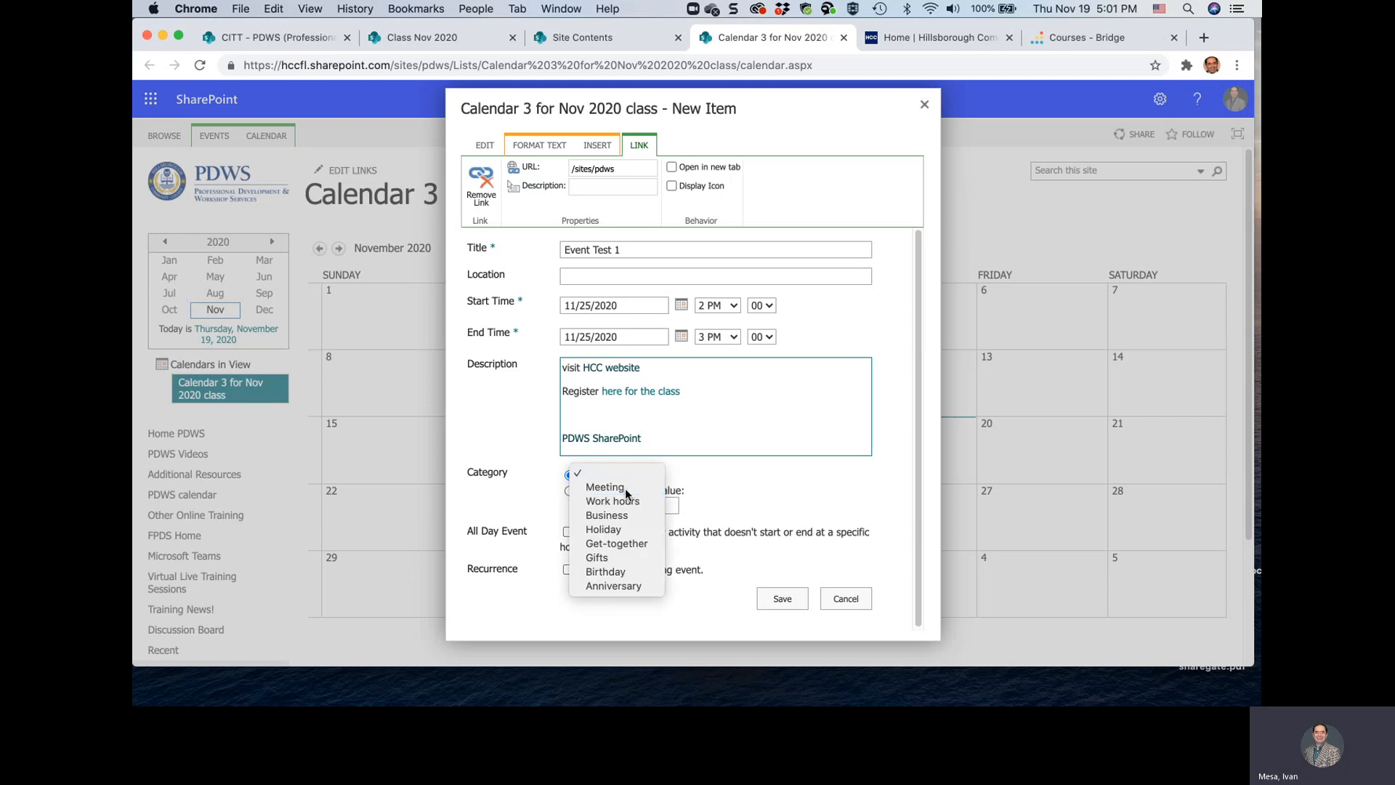
left_click(625, 487)
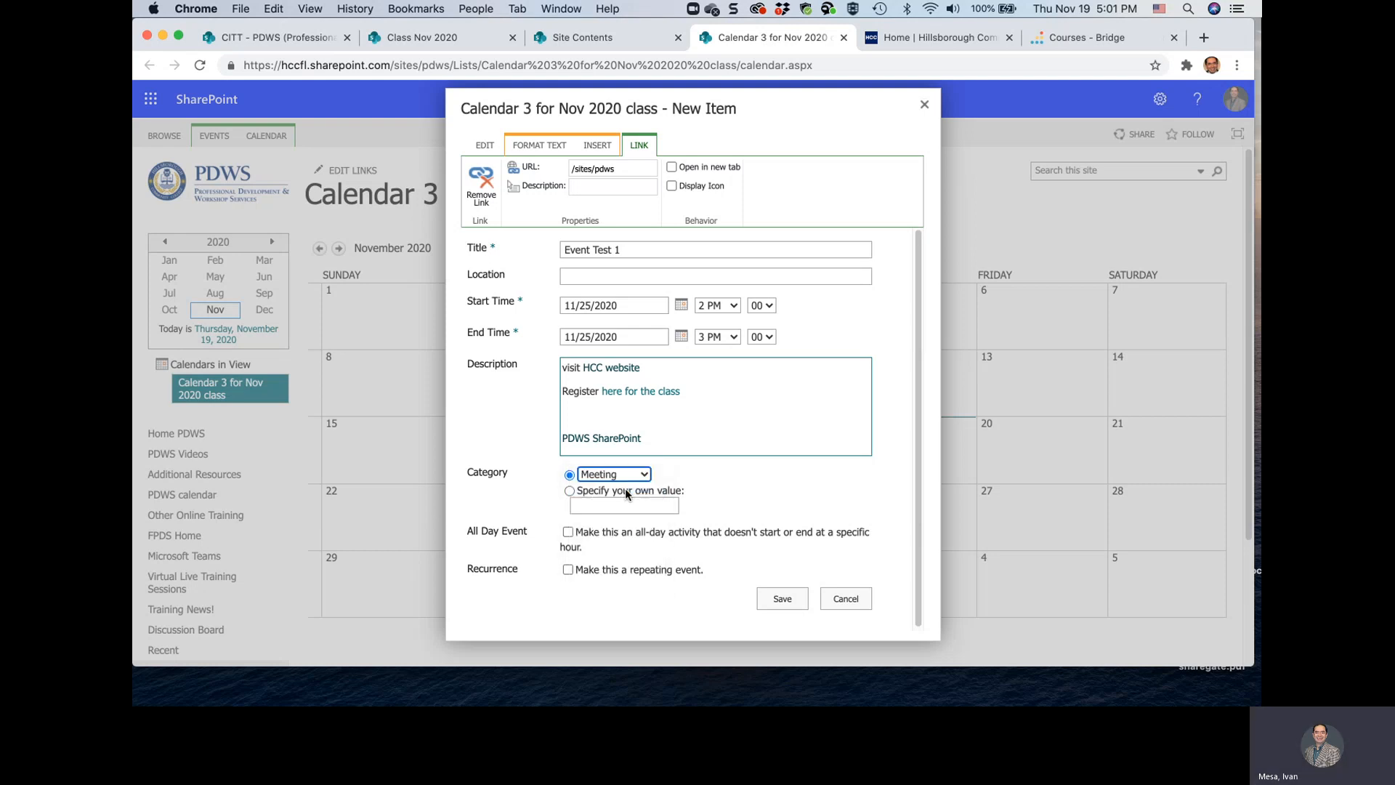
left_click(778, 599)
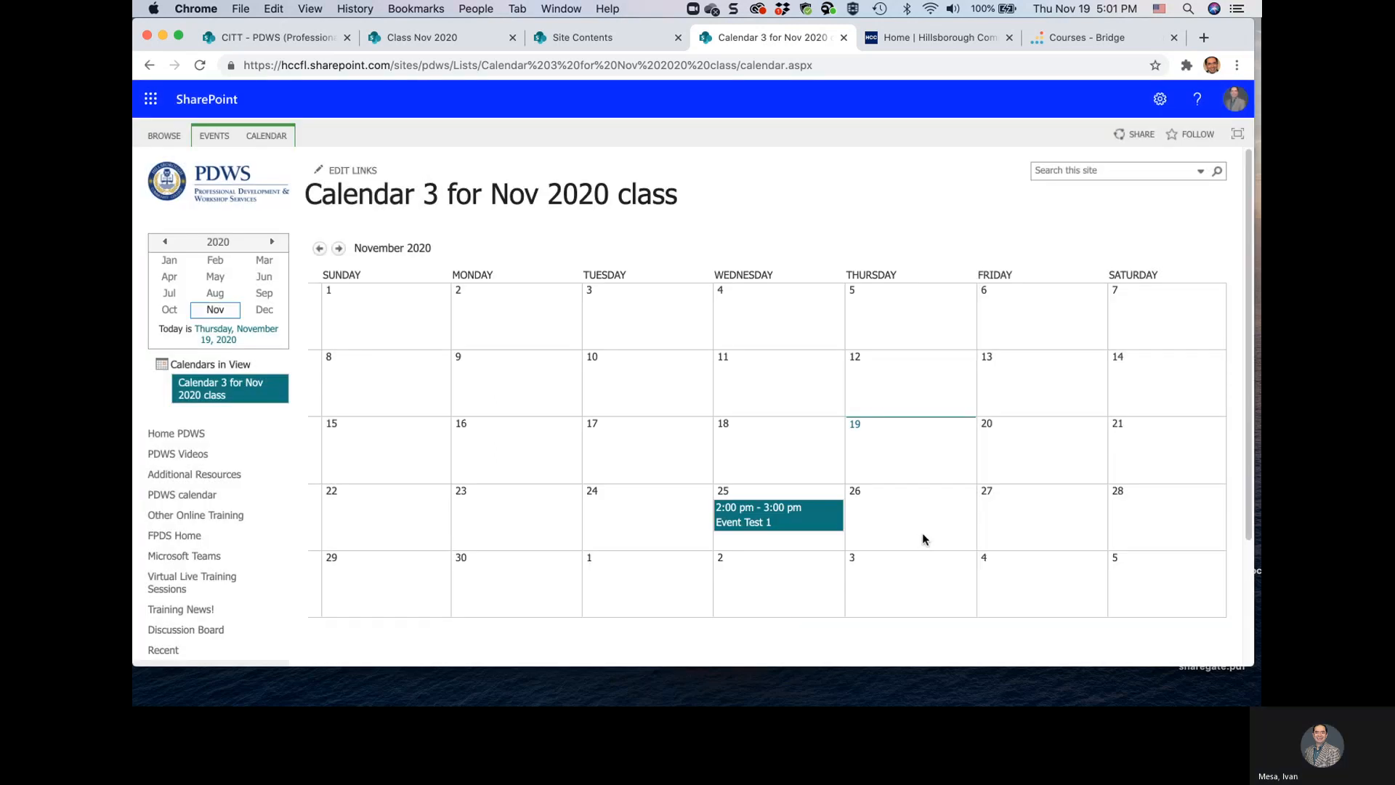
Add an event titled "Event test 2" on November 26, 2020 with the category Get-together and save it
left_click(964, 542)
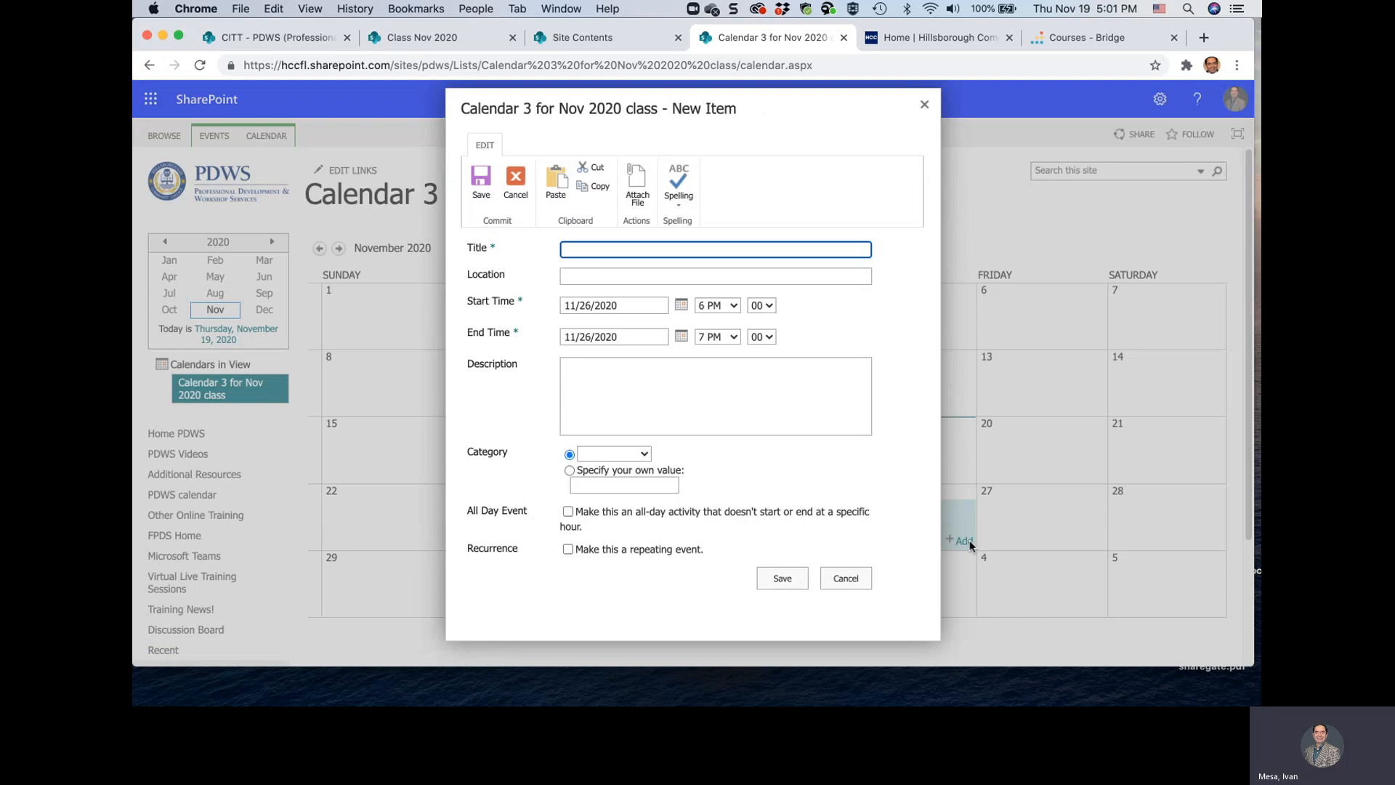
type("E")
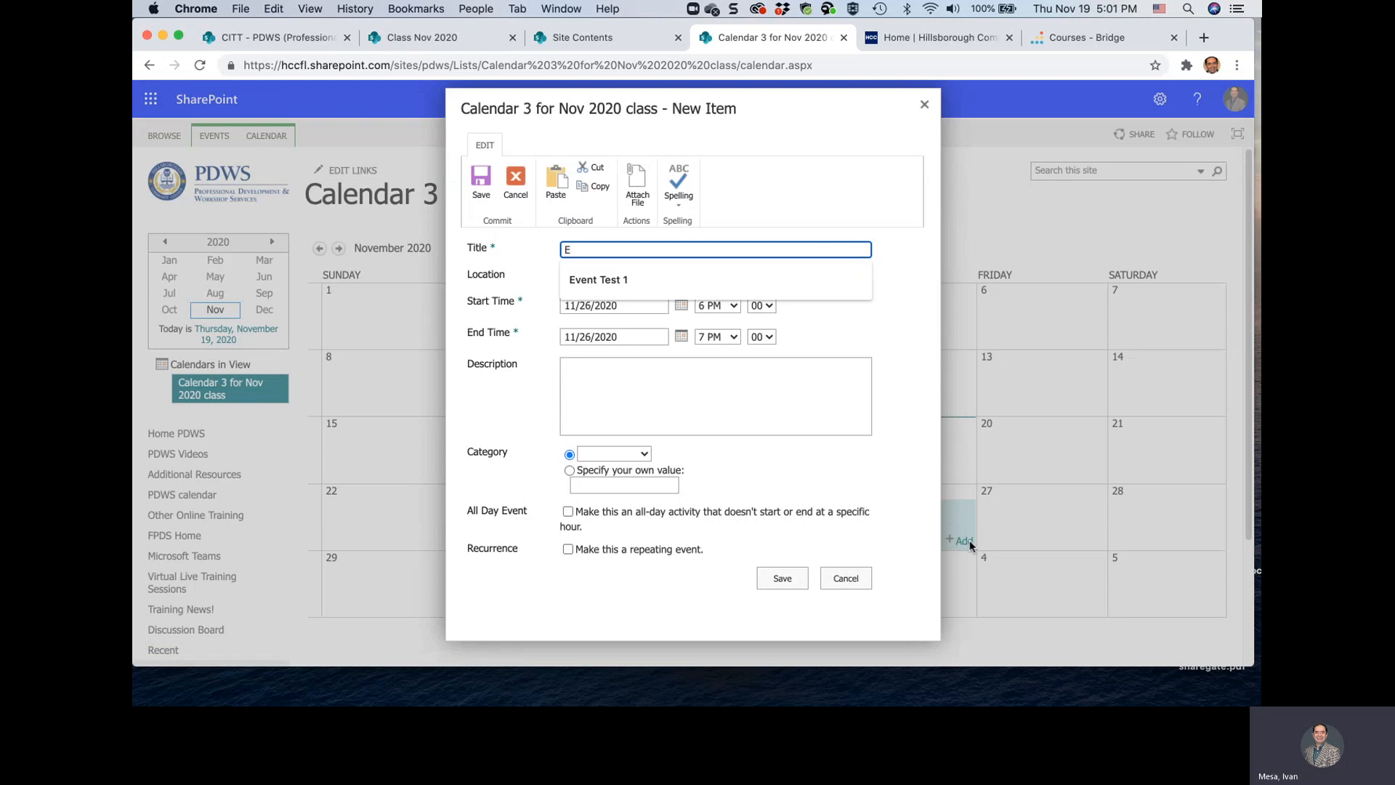
type("vent test3")
key("BackSpace")
type("2")
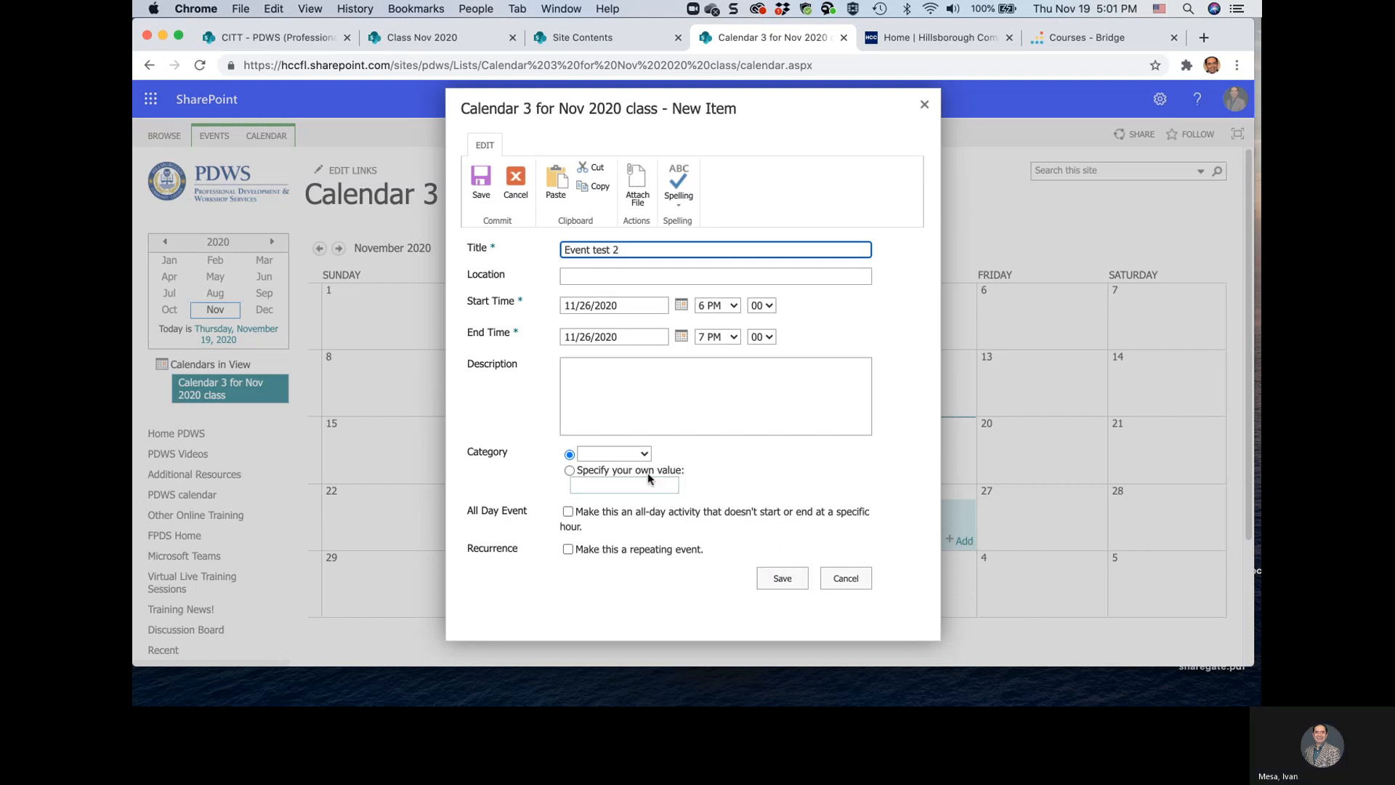
left_click(643, 453)
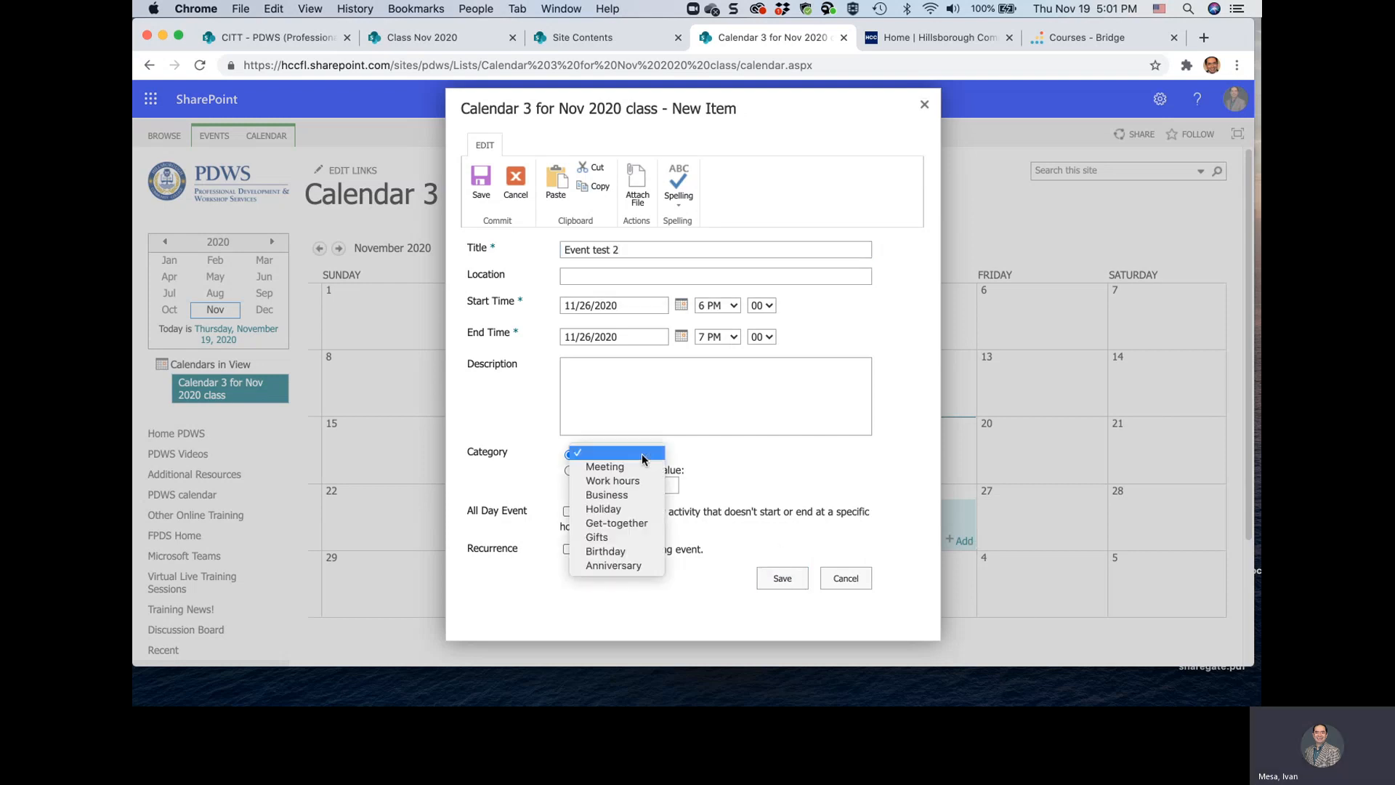
left_click(615, 524)
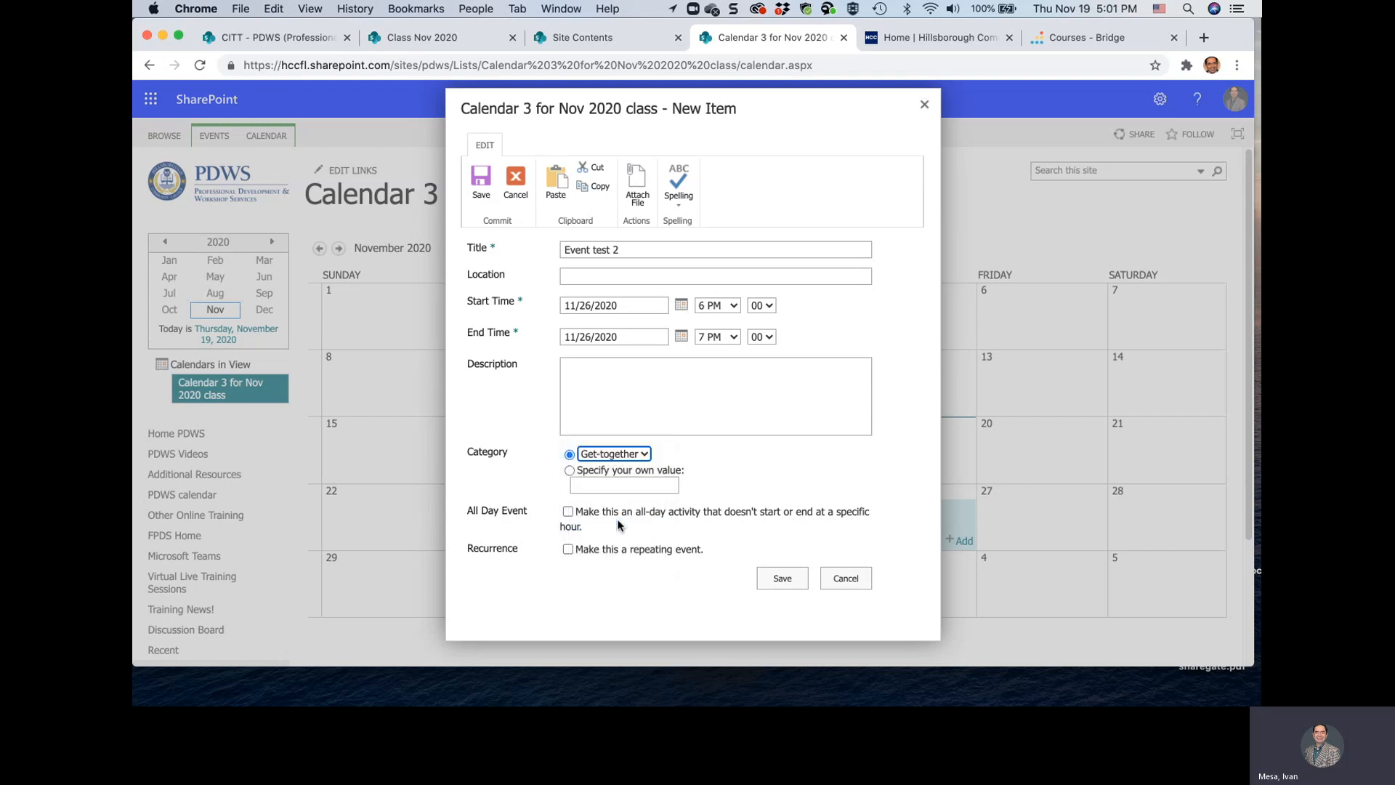
left_click(781, 580)
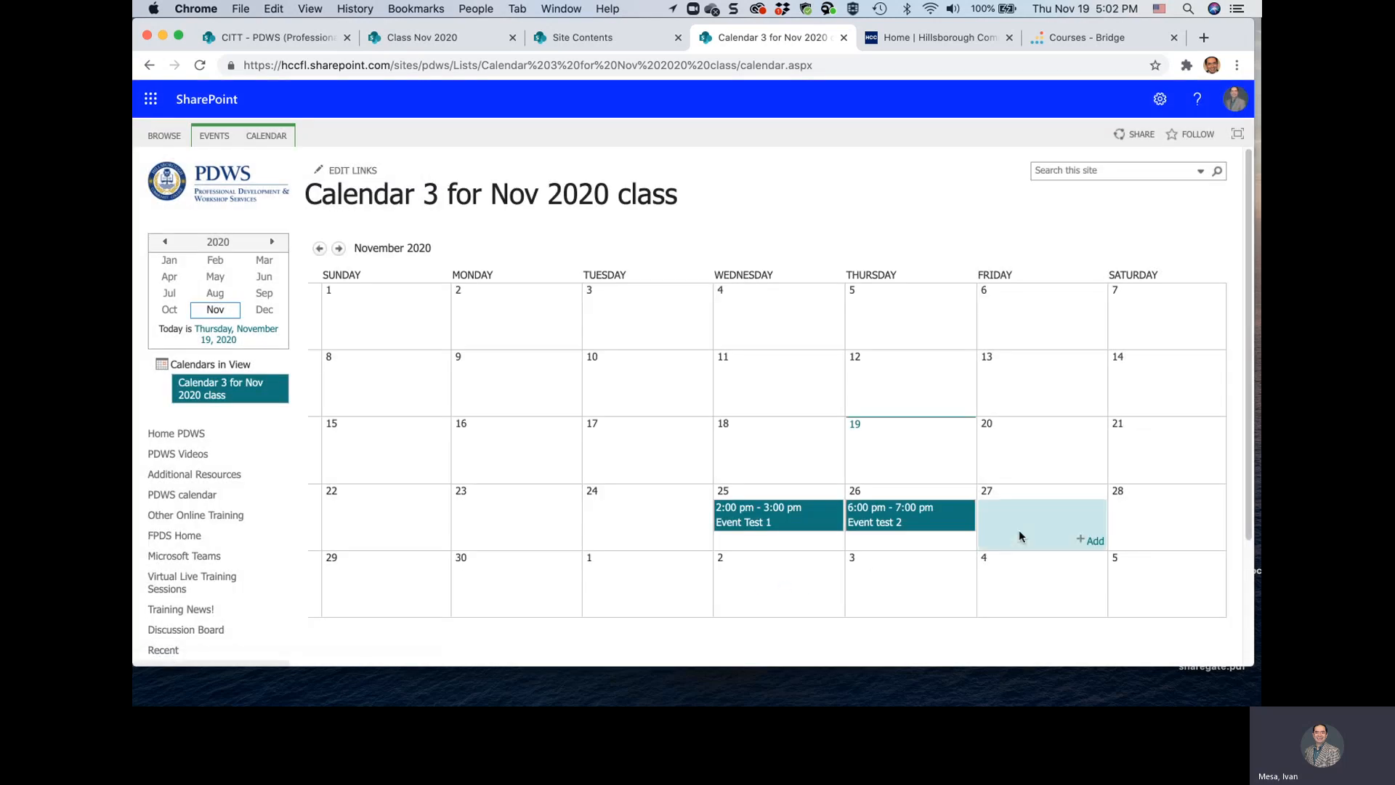
Add an event titled "Event test 3" on November 27, 2020 and save it
left_click(1093, 541)
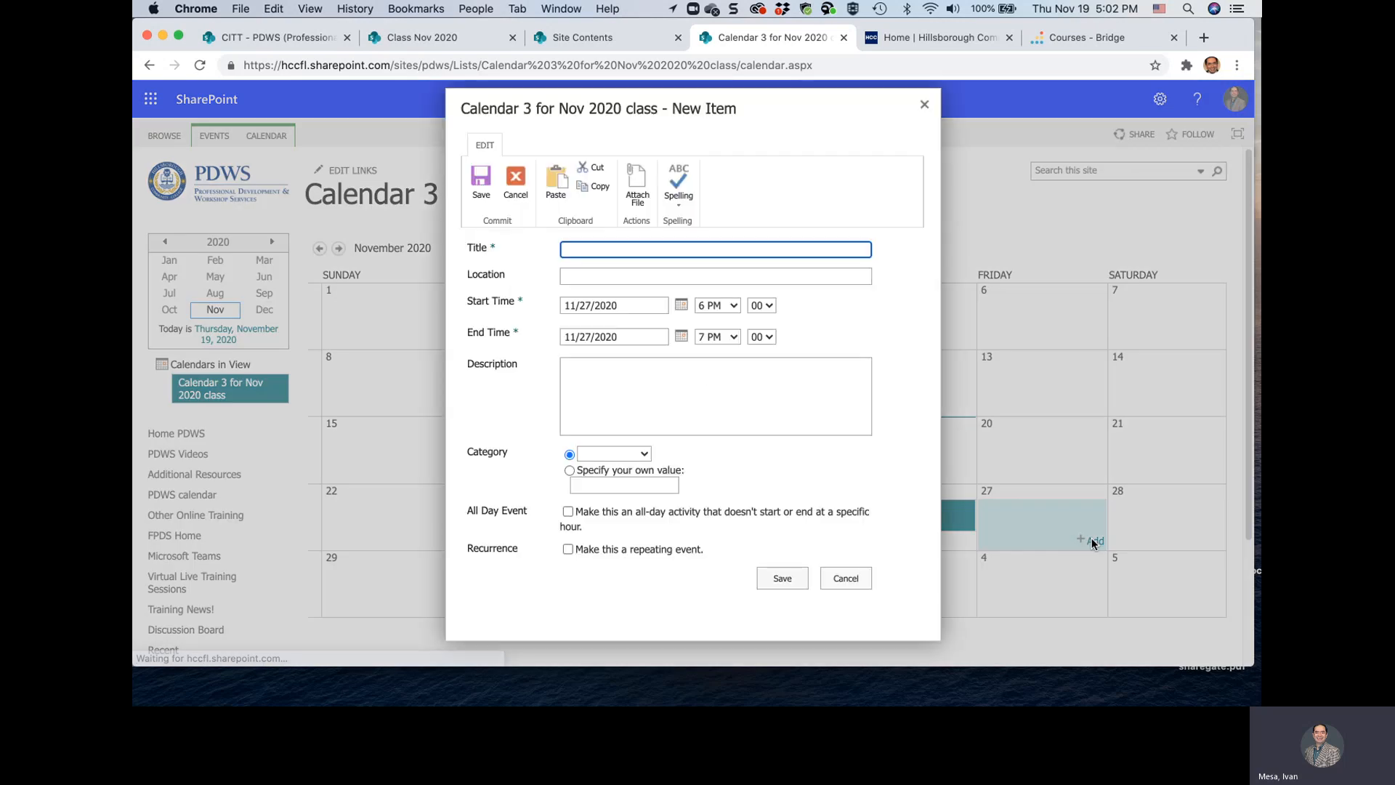
type("Ev")
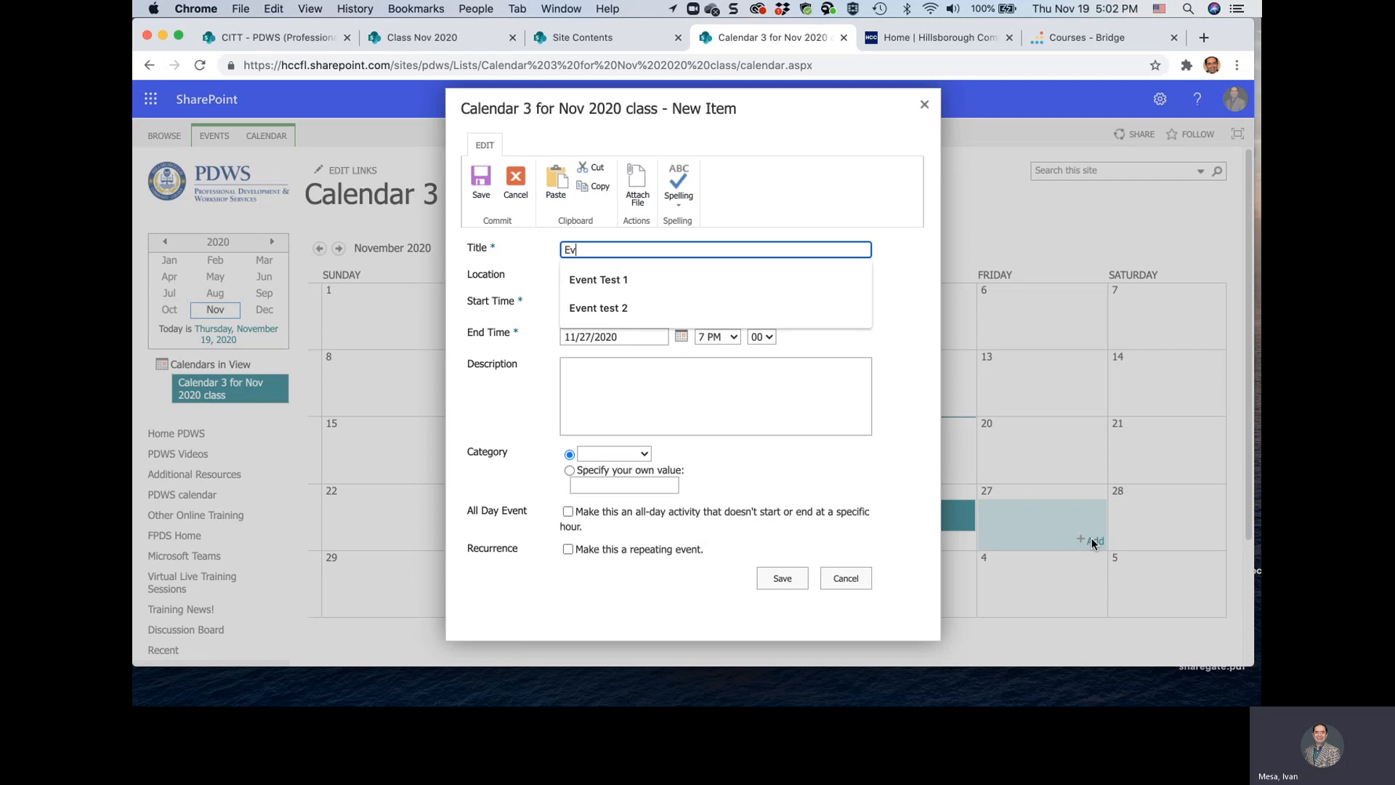
type("ent test 3")
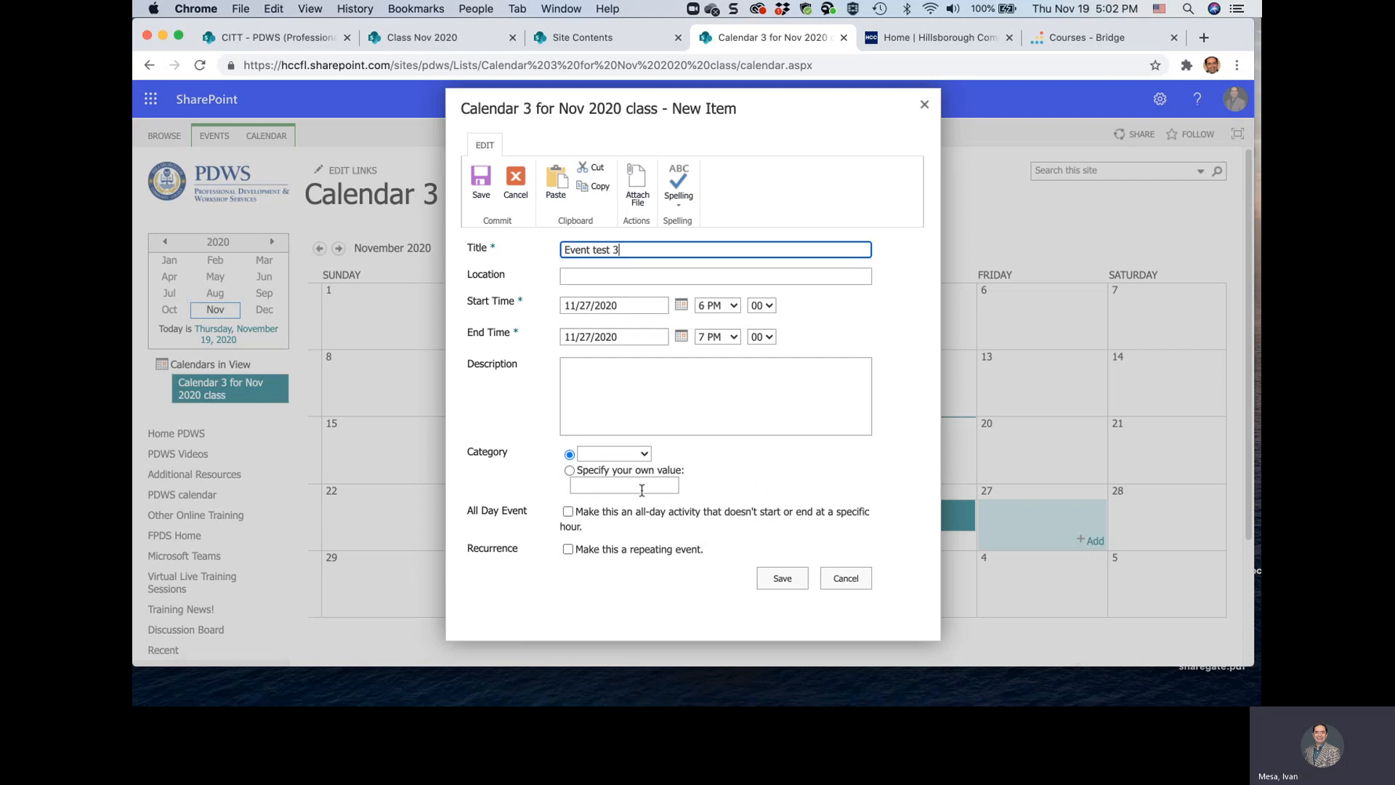
left_click(783, 578)
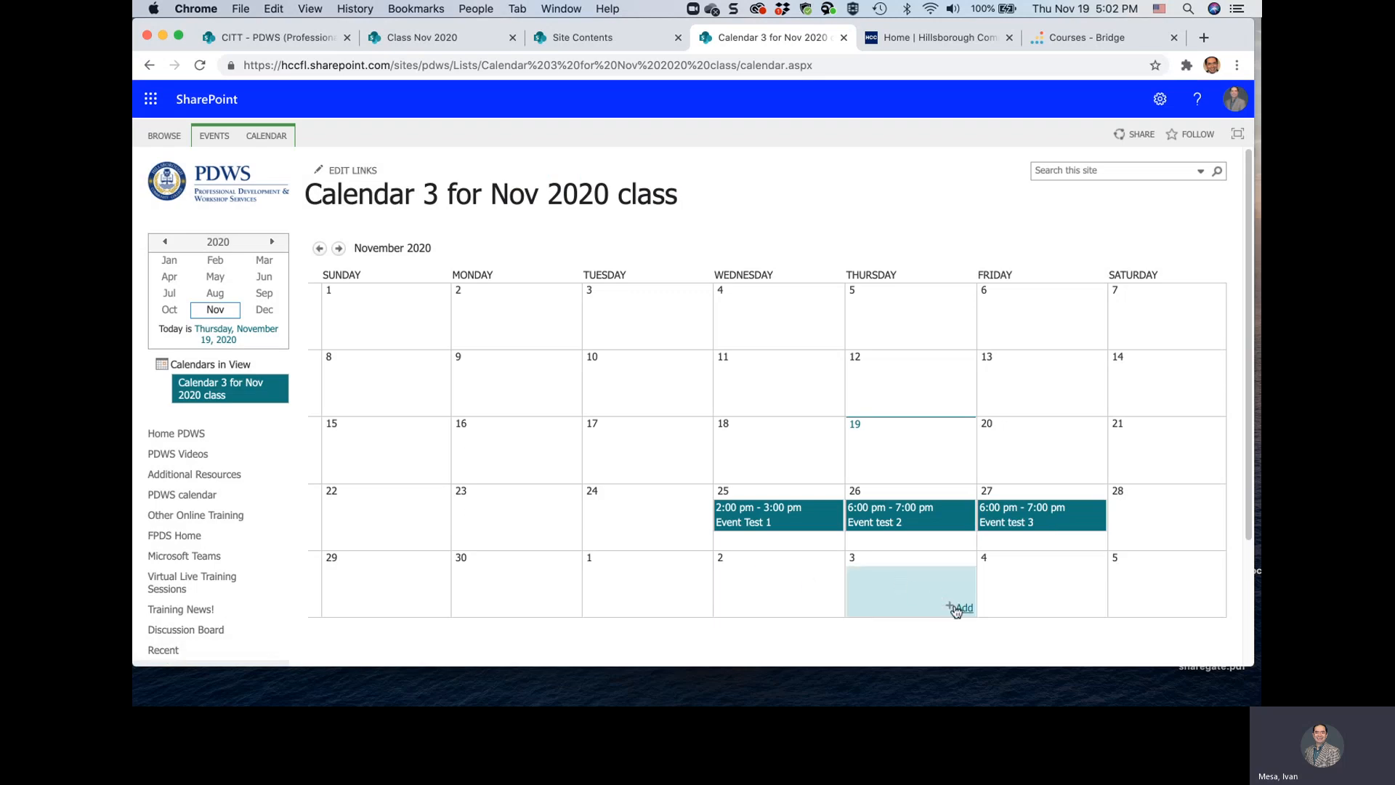
Add an event titled "Event test 4" on December 3, 2020 with the category Work hours and save it
left_click(957, 609)
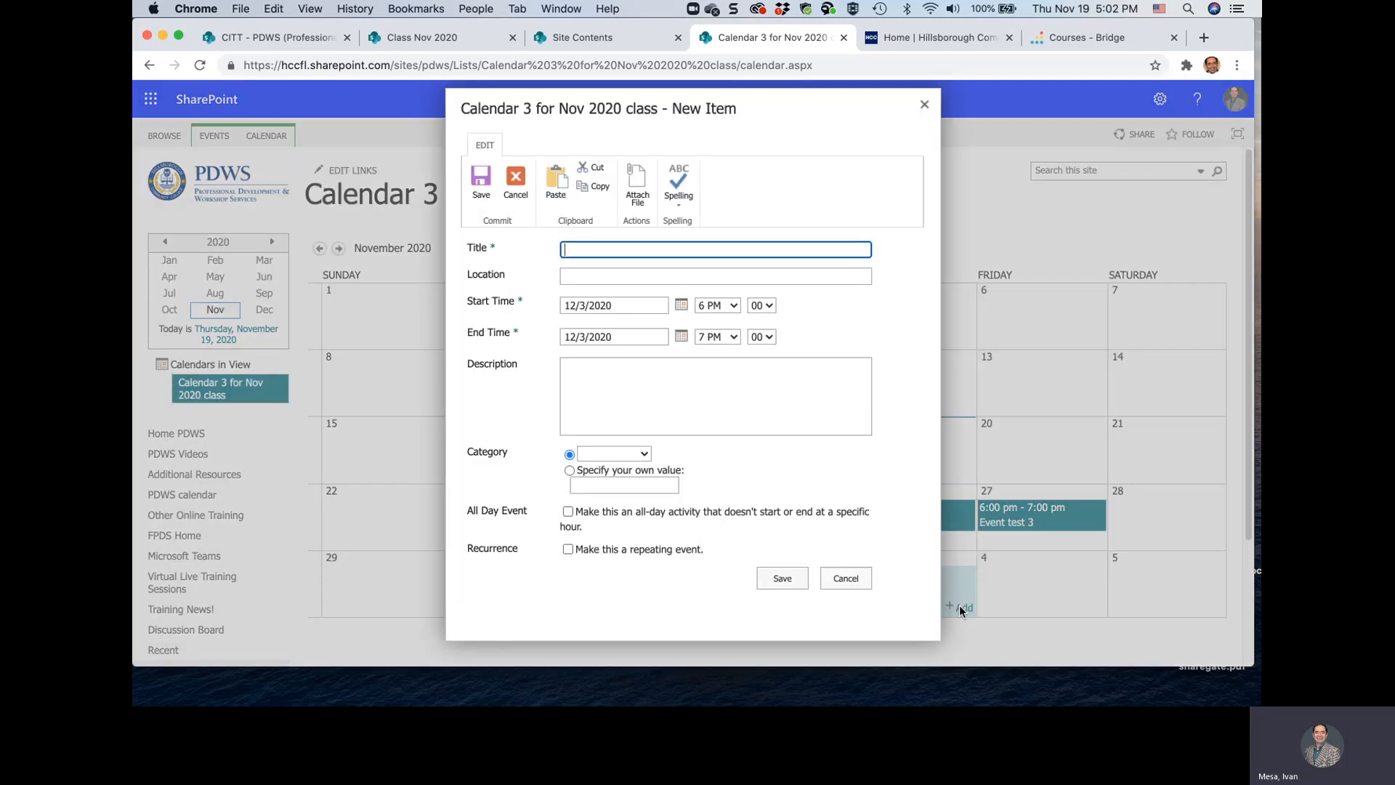
type("Event te")
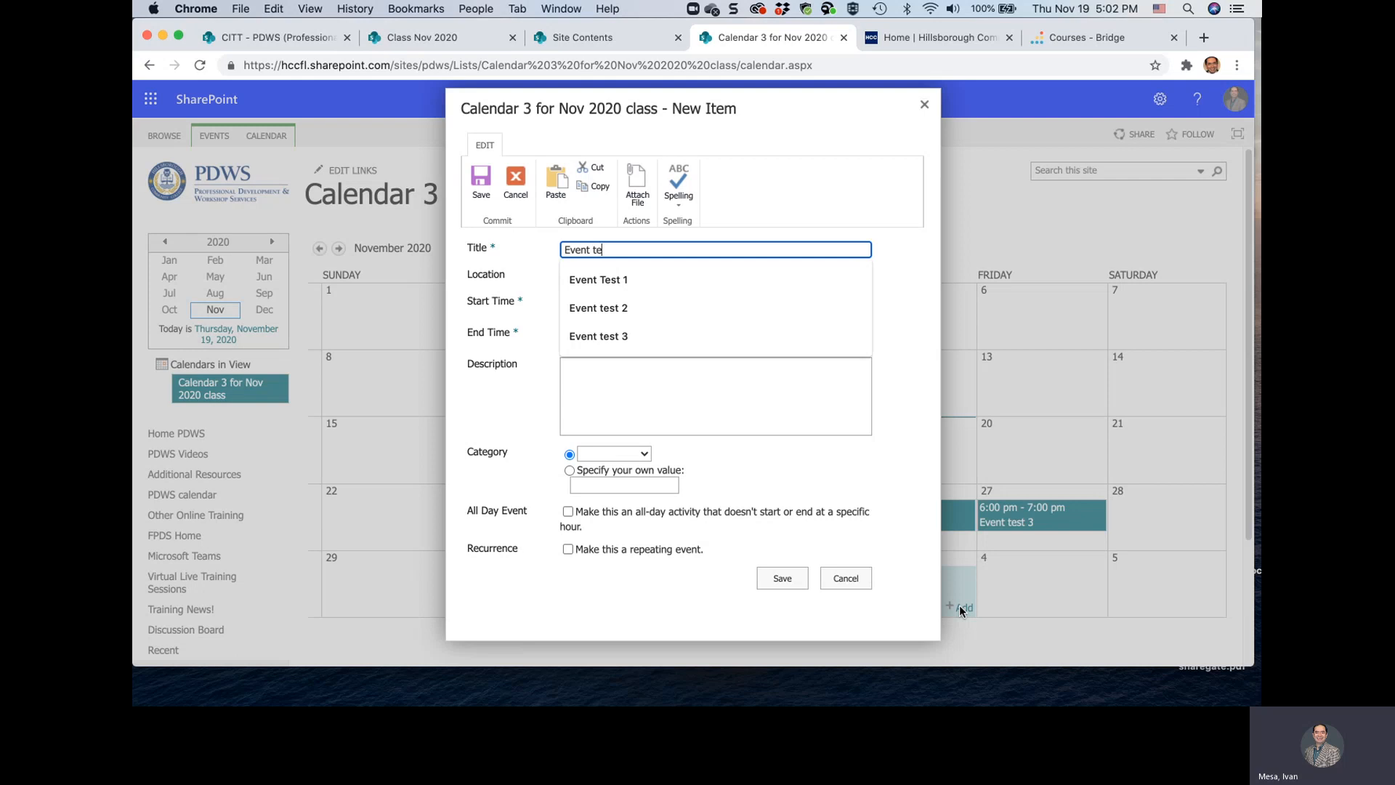
type("st 4")
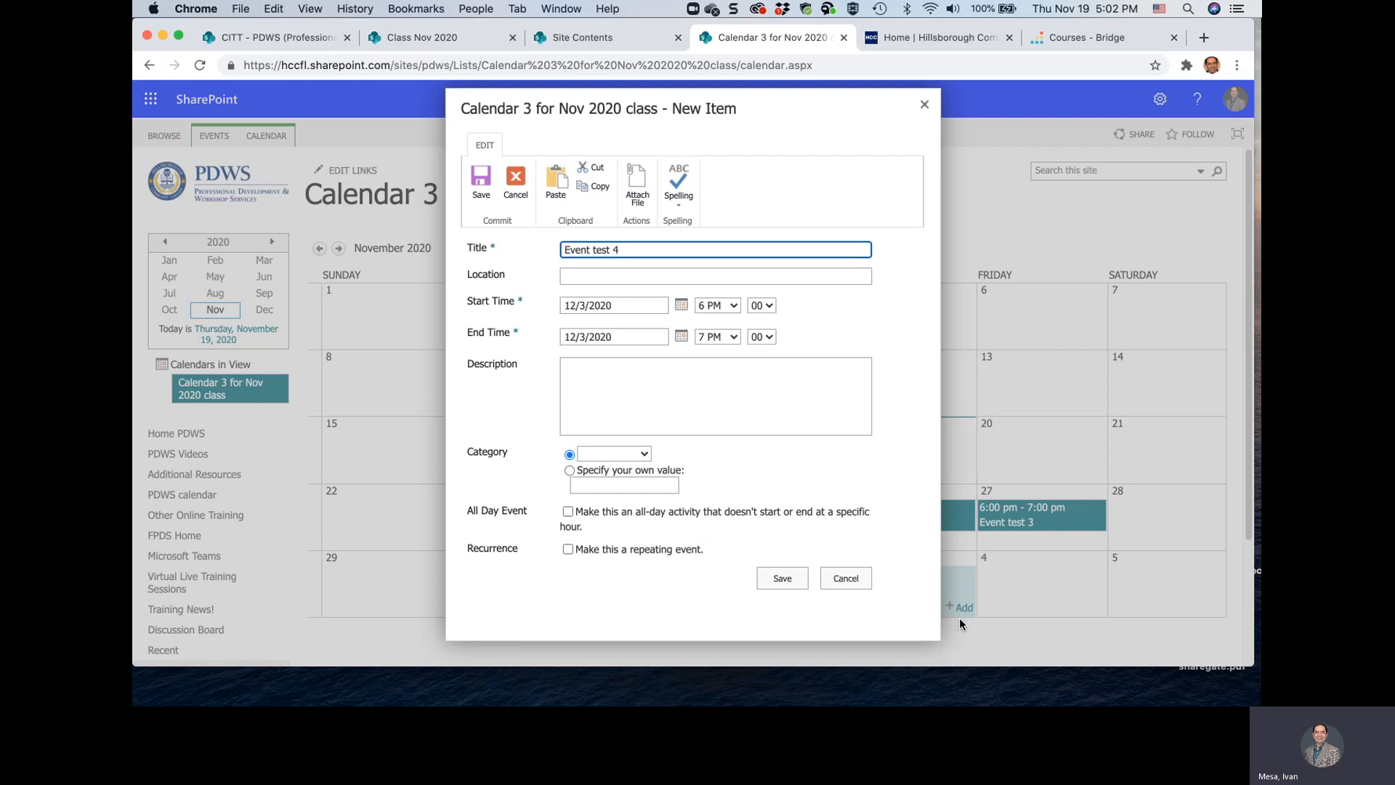
left_click(646, 456)
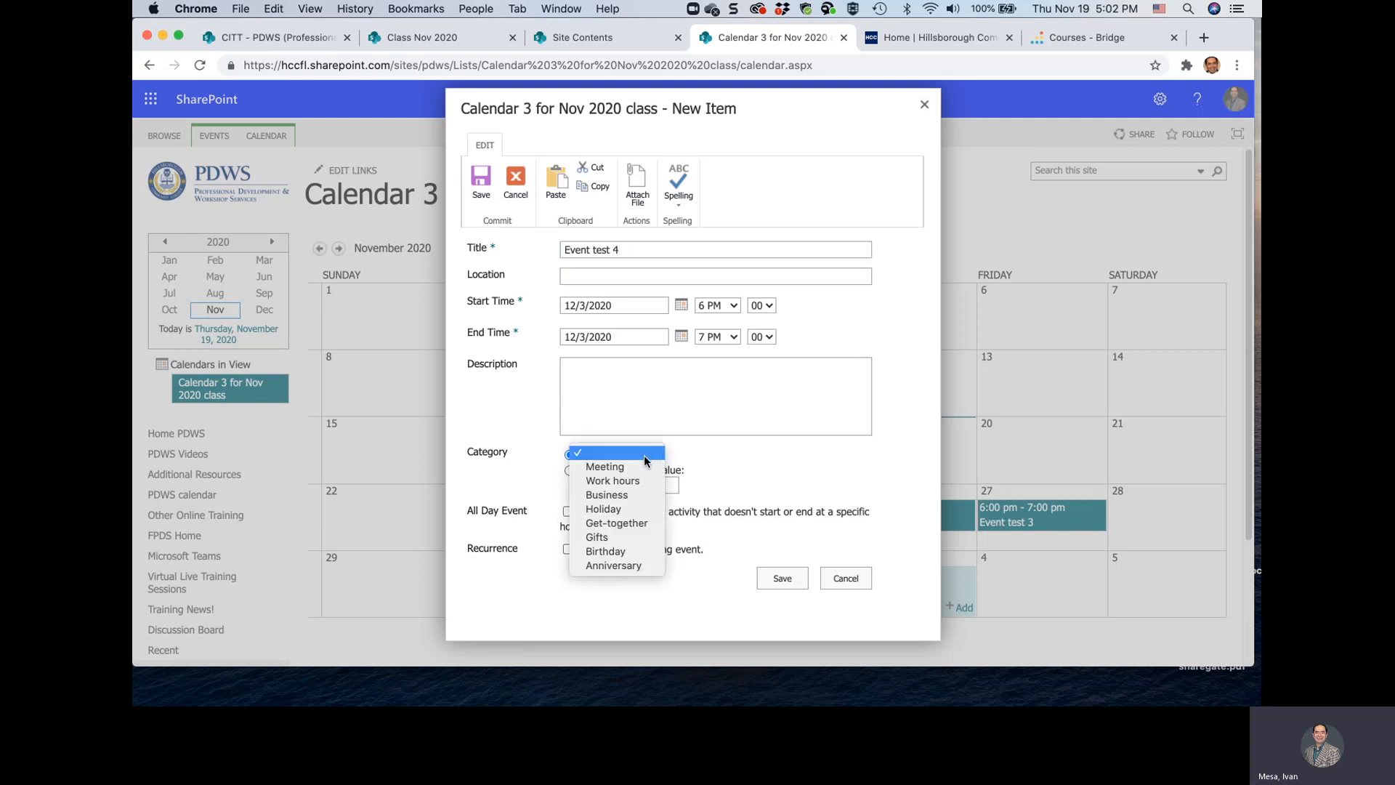
left_click(613, 480)
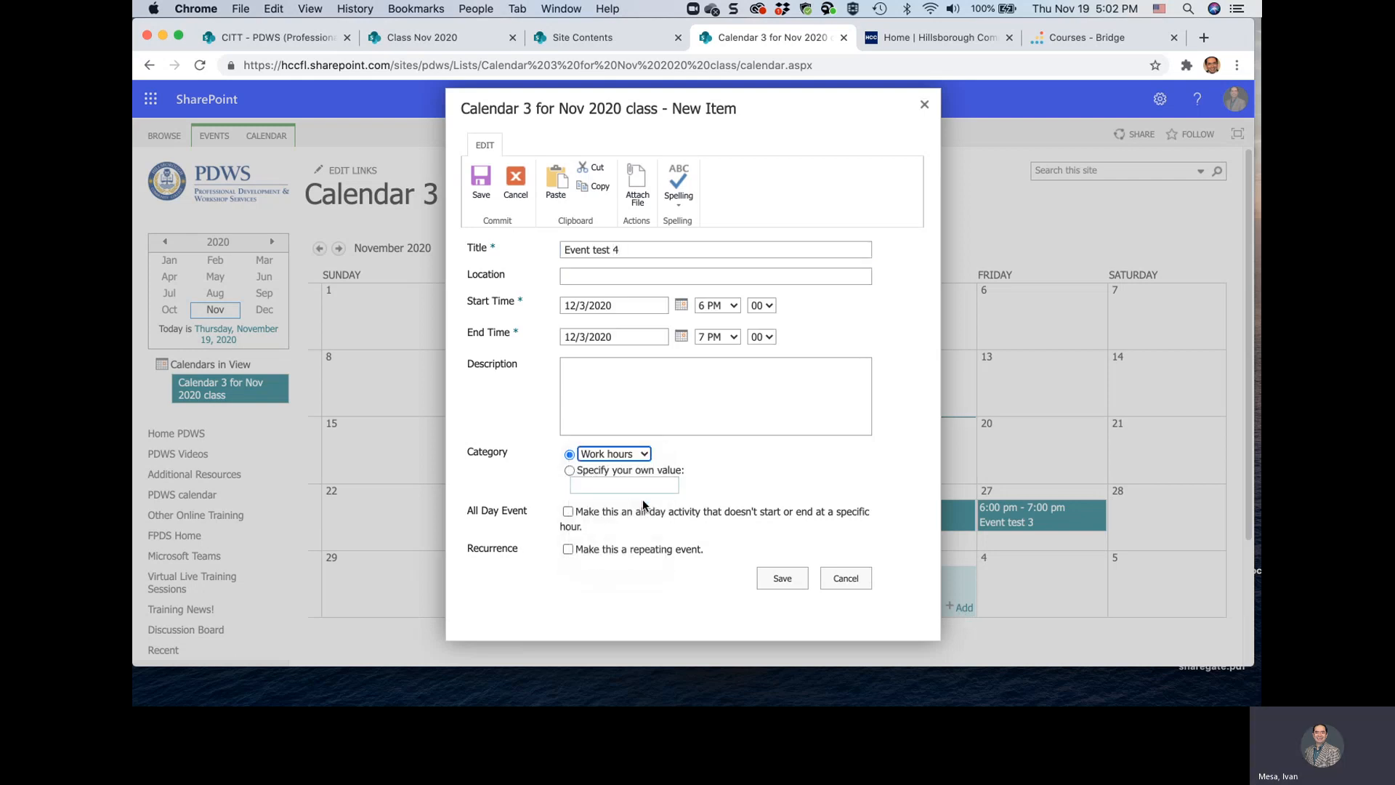
left_click(770, 579)
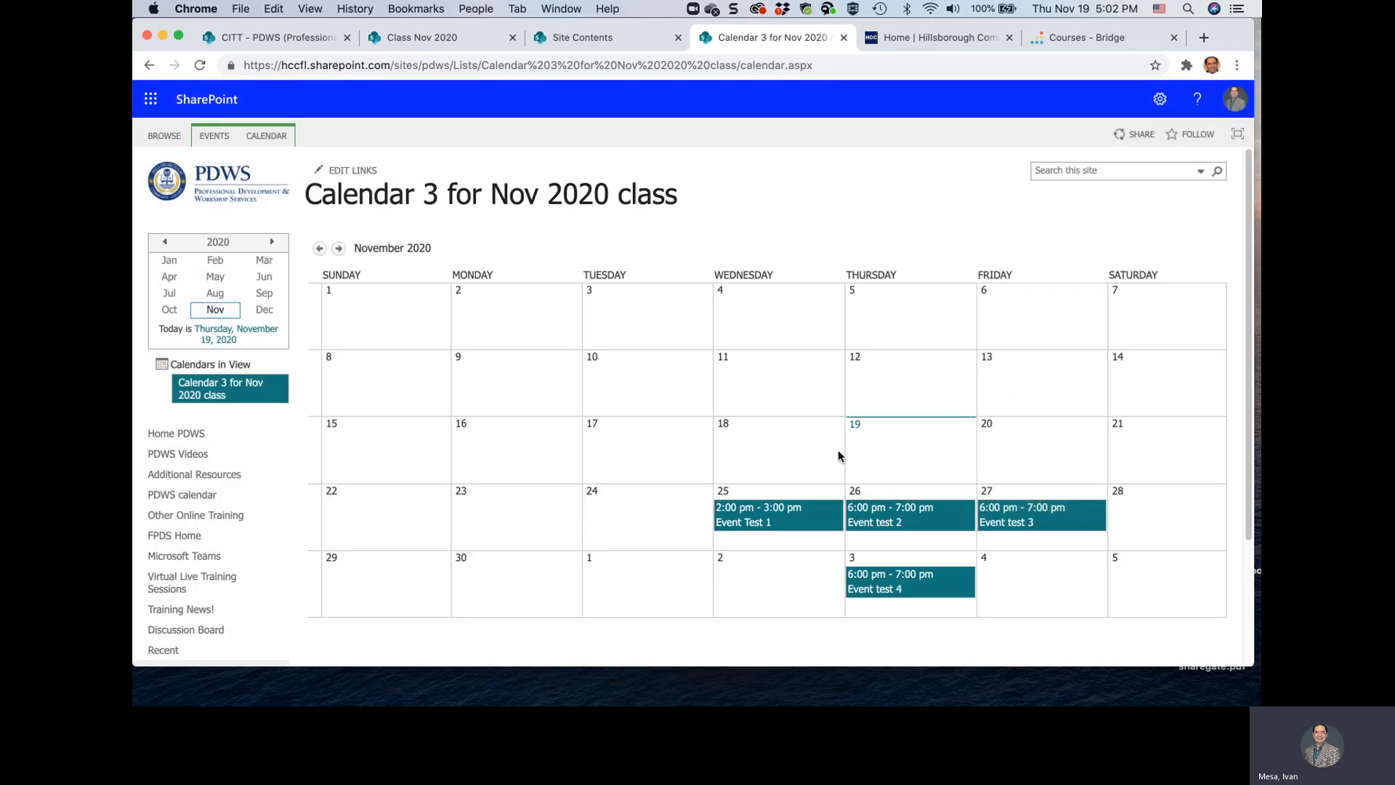
Return to the Class Nov 2020 page and add an Events web part in column one of the three-column section
left_click(590, 38)
left_click(465, 33)
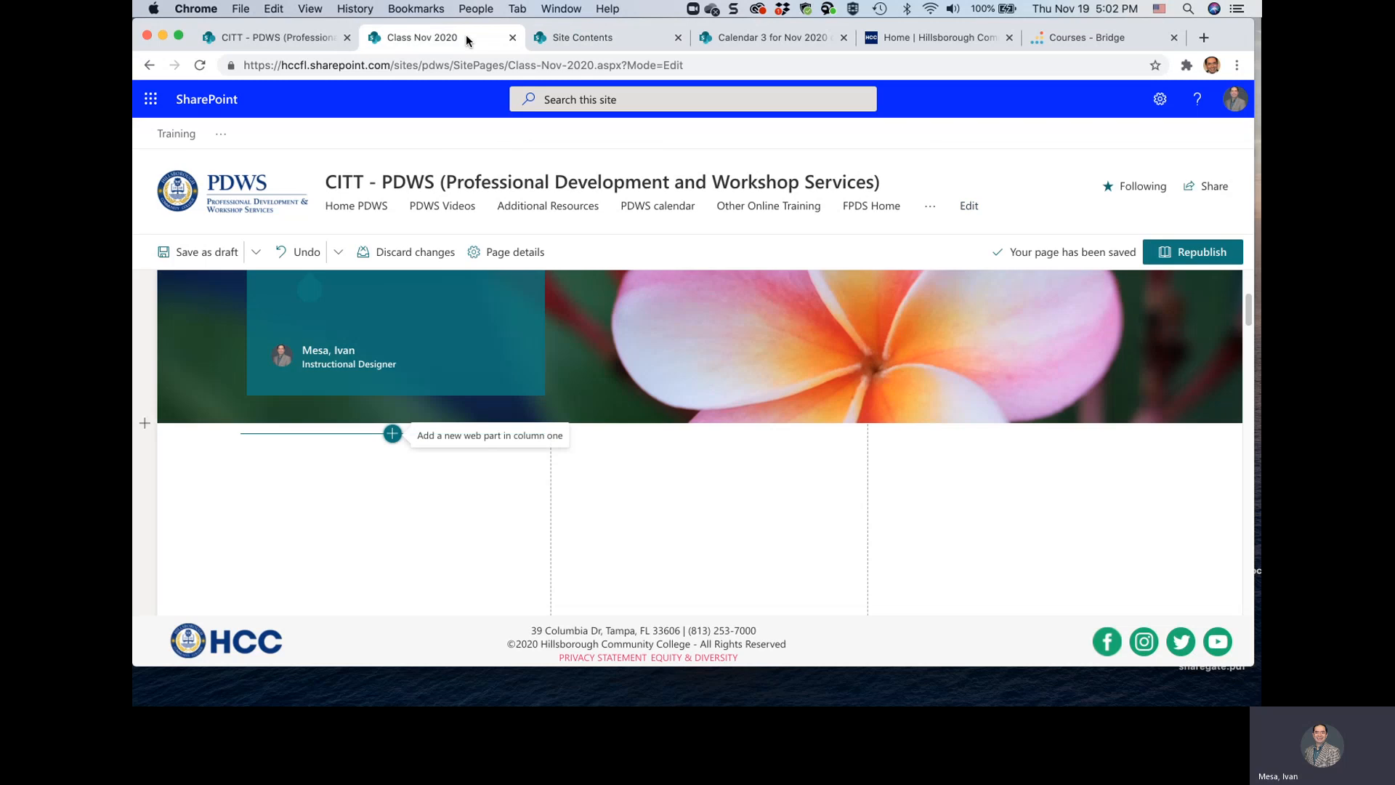
left_click(392, 434)
scroll(438, 347, "down", 5)
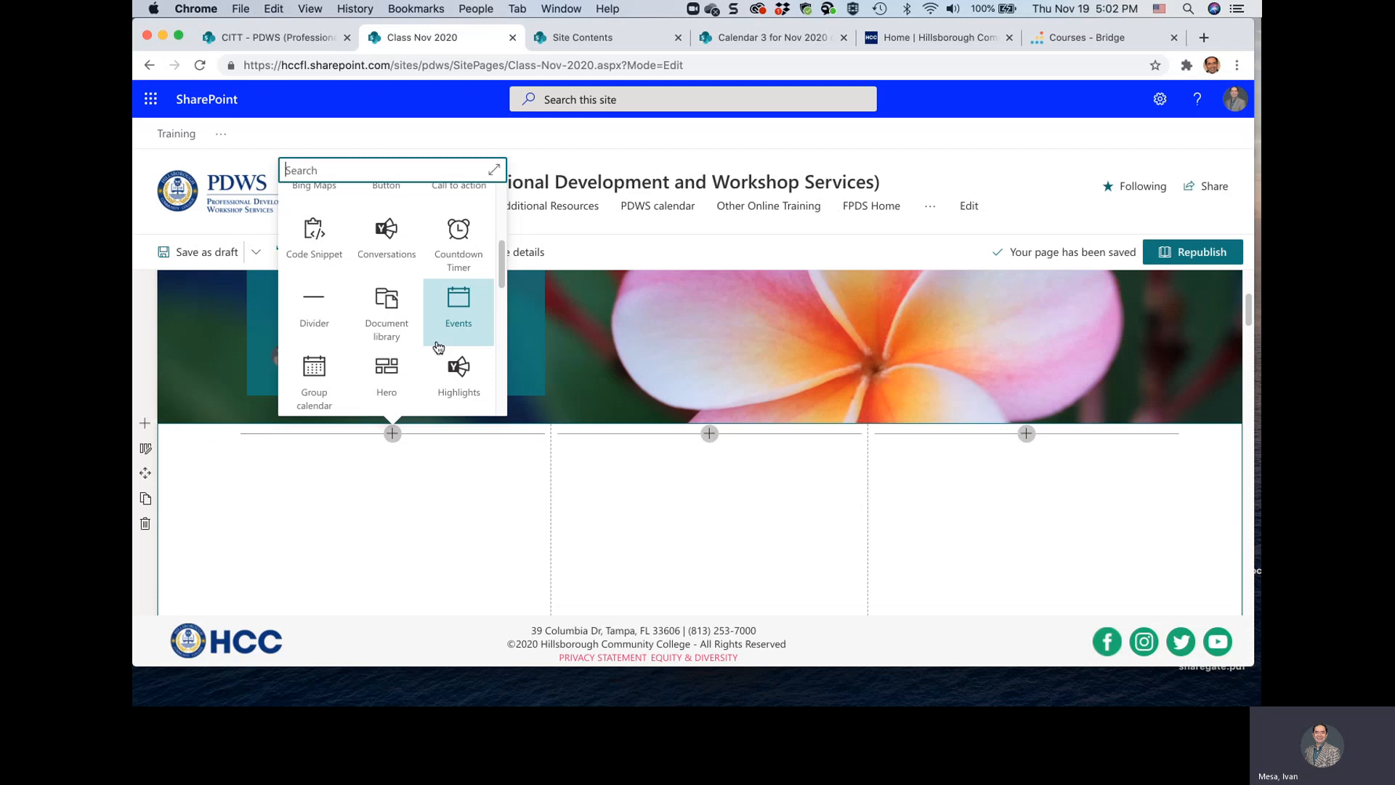
left_click(461, 309)
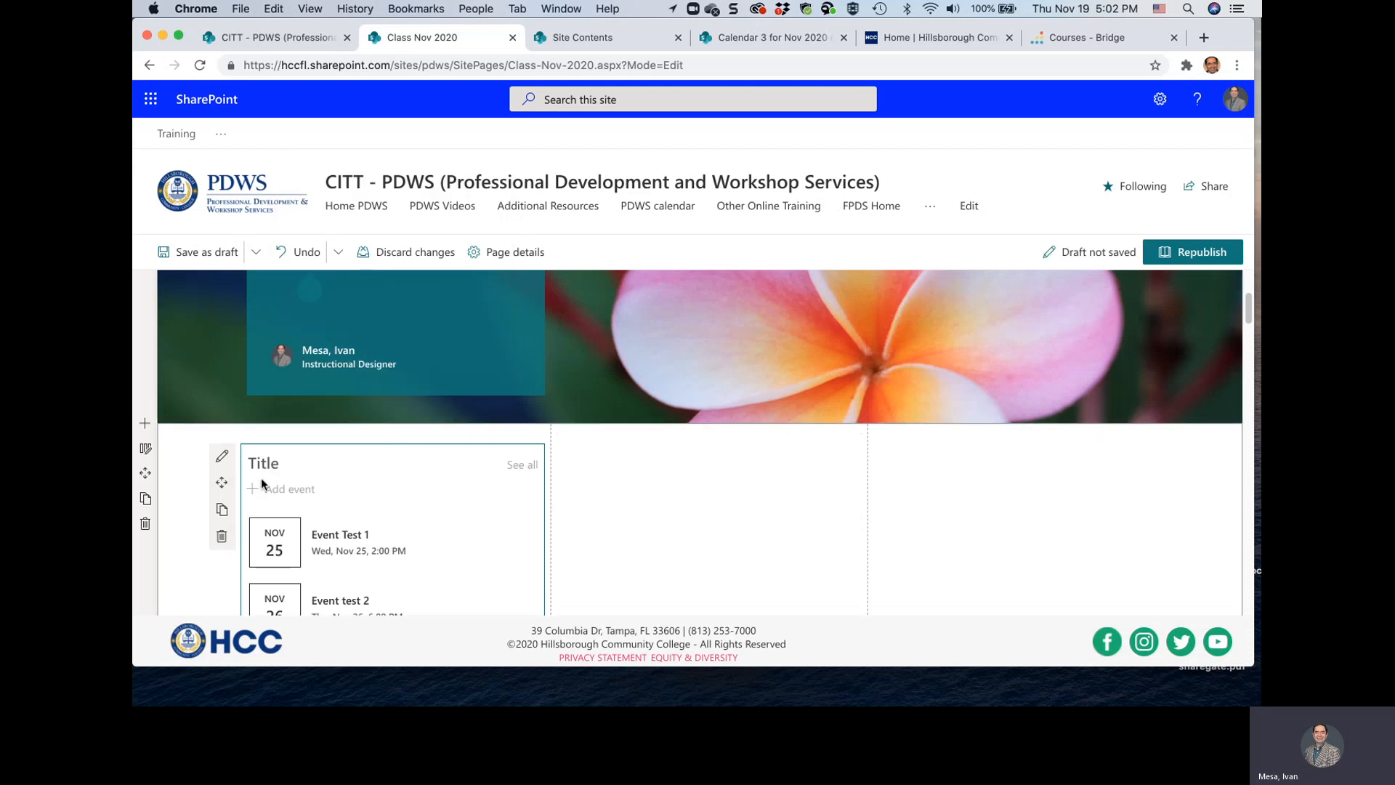
scroll(381, 539, "down", 2)
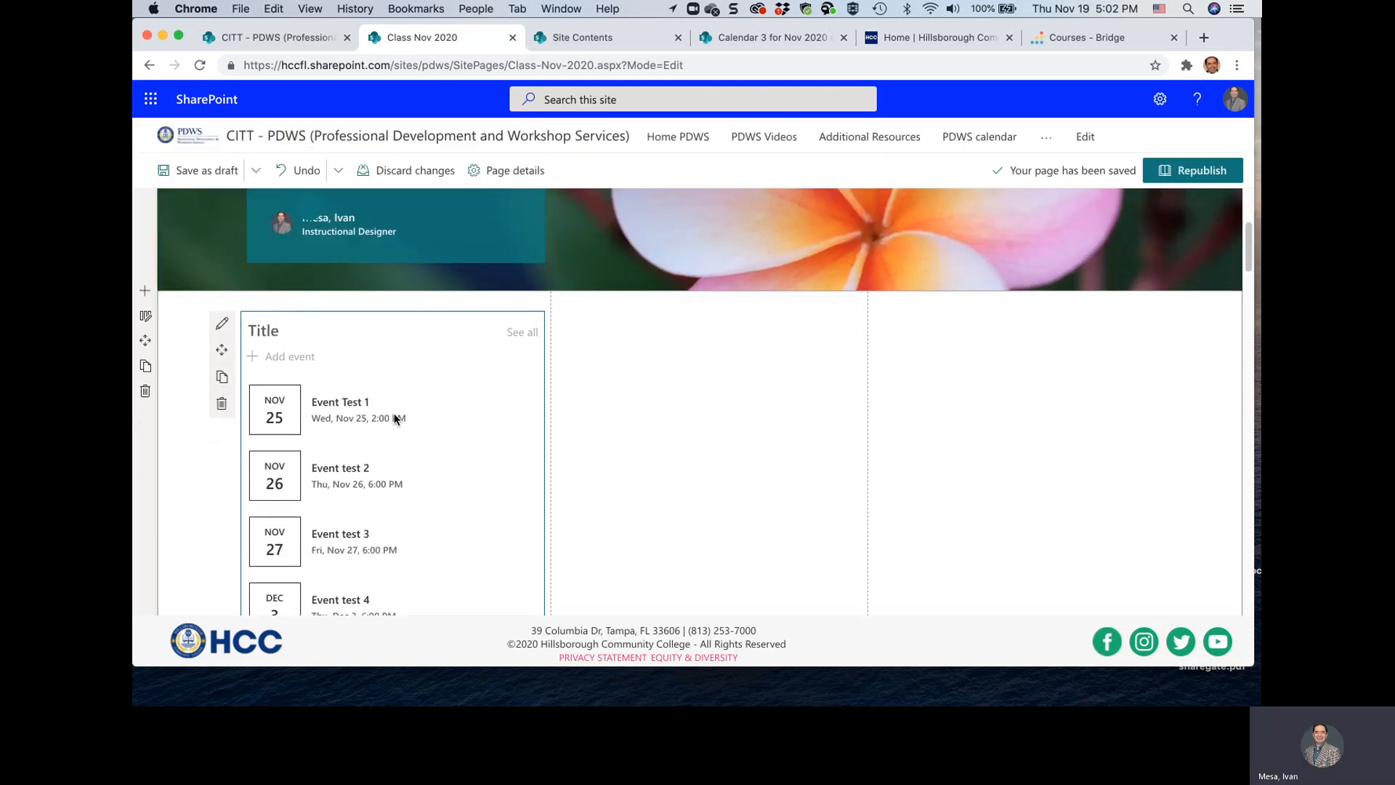
scroll(399, 416, "down", 2)
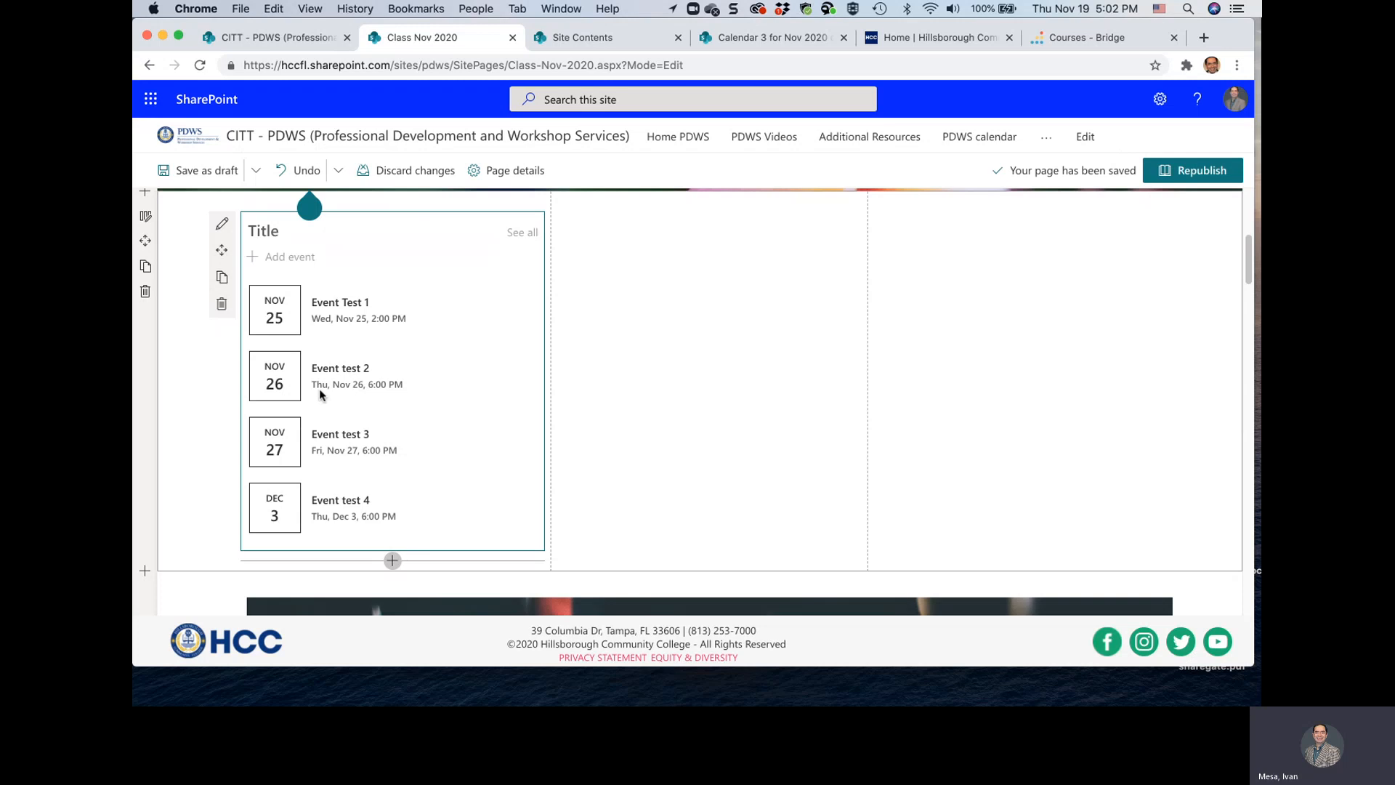
Set the Events web part's events list to "Calendar 3 for Nov 2020 class" and its layout to Compact
left_click(223, 228)
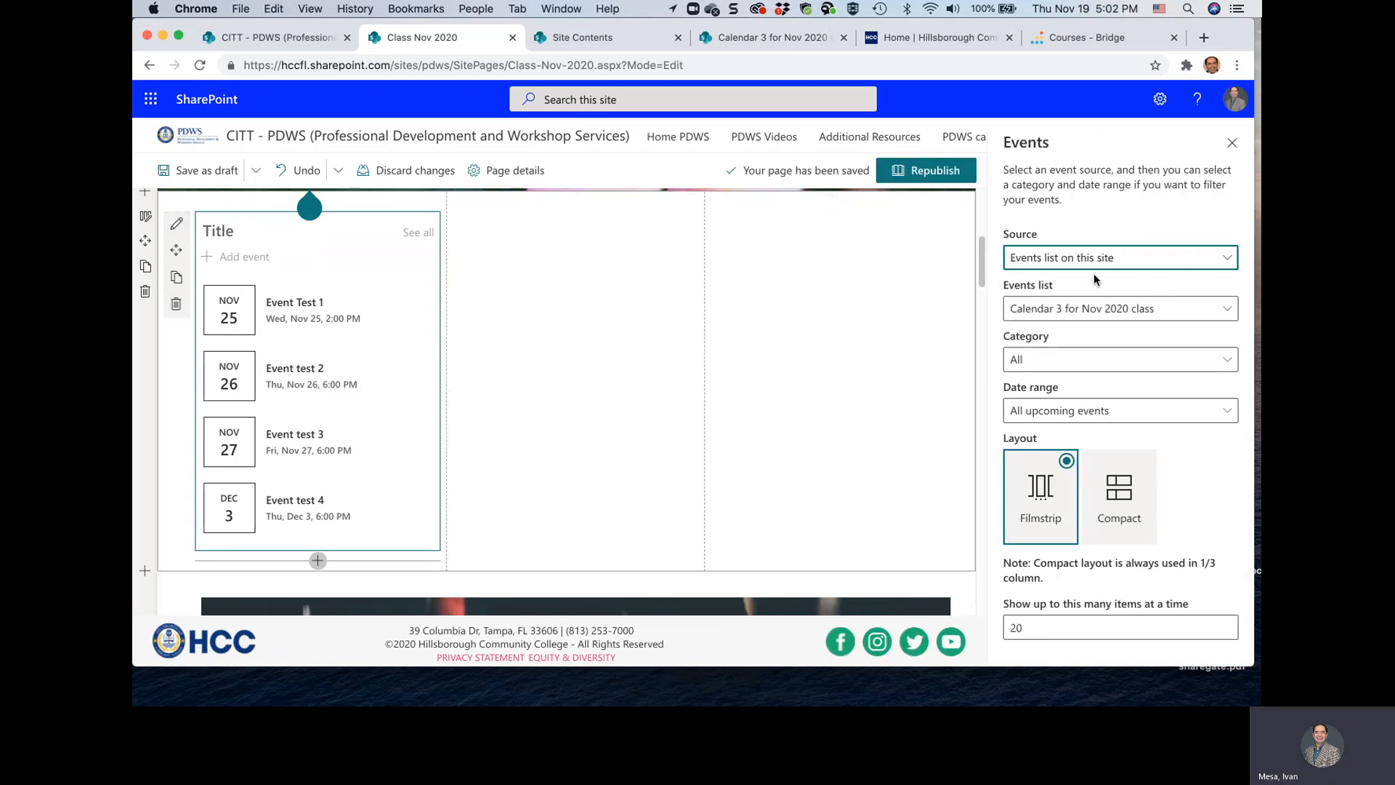
left_click(1175, 318)
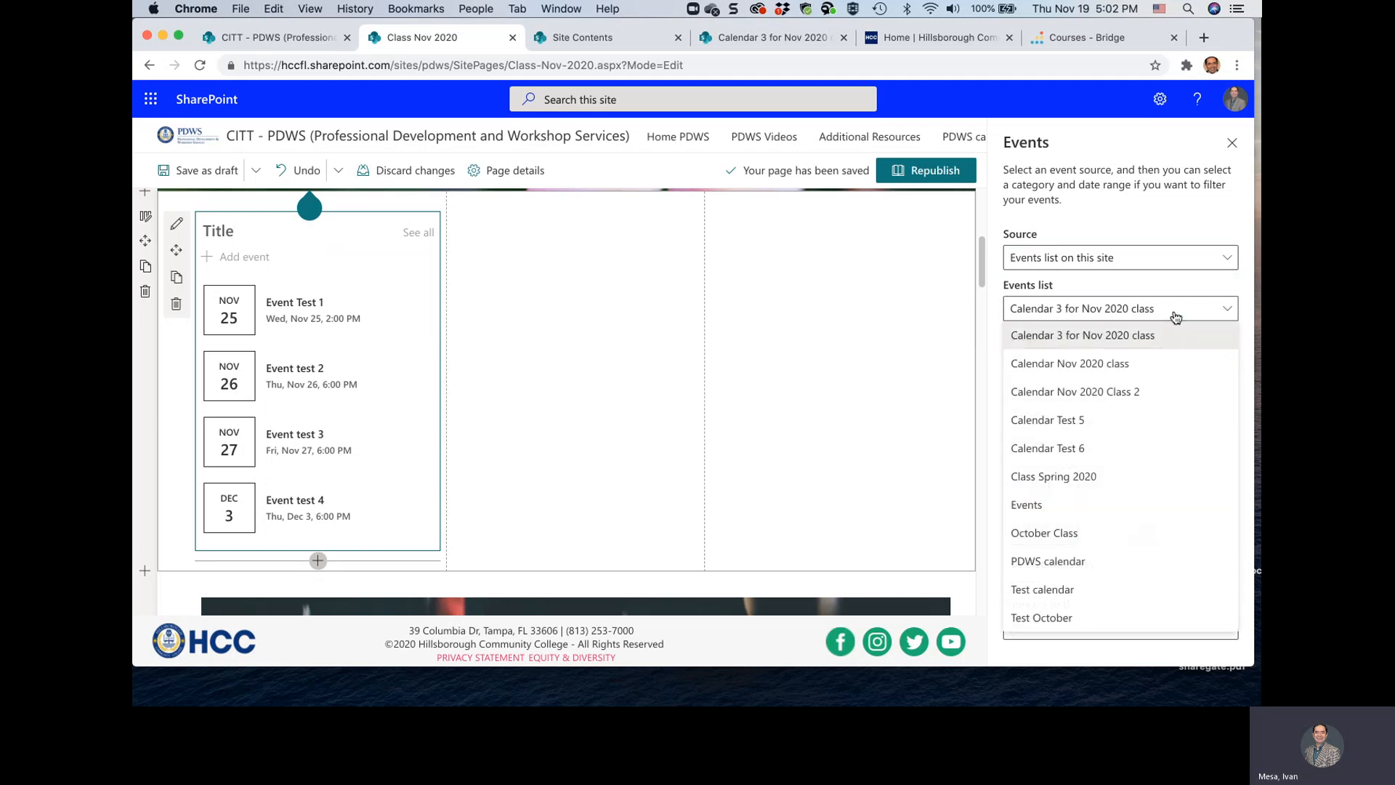
left_click(1125, 337)
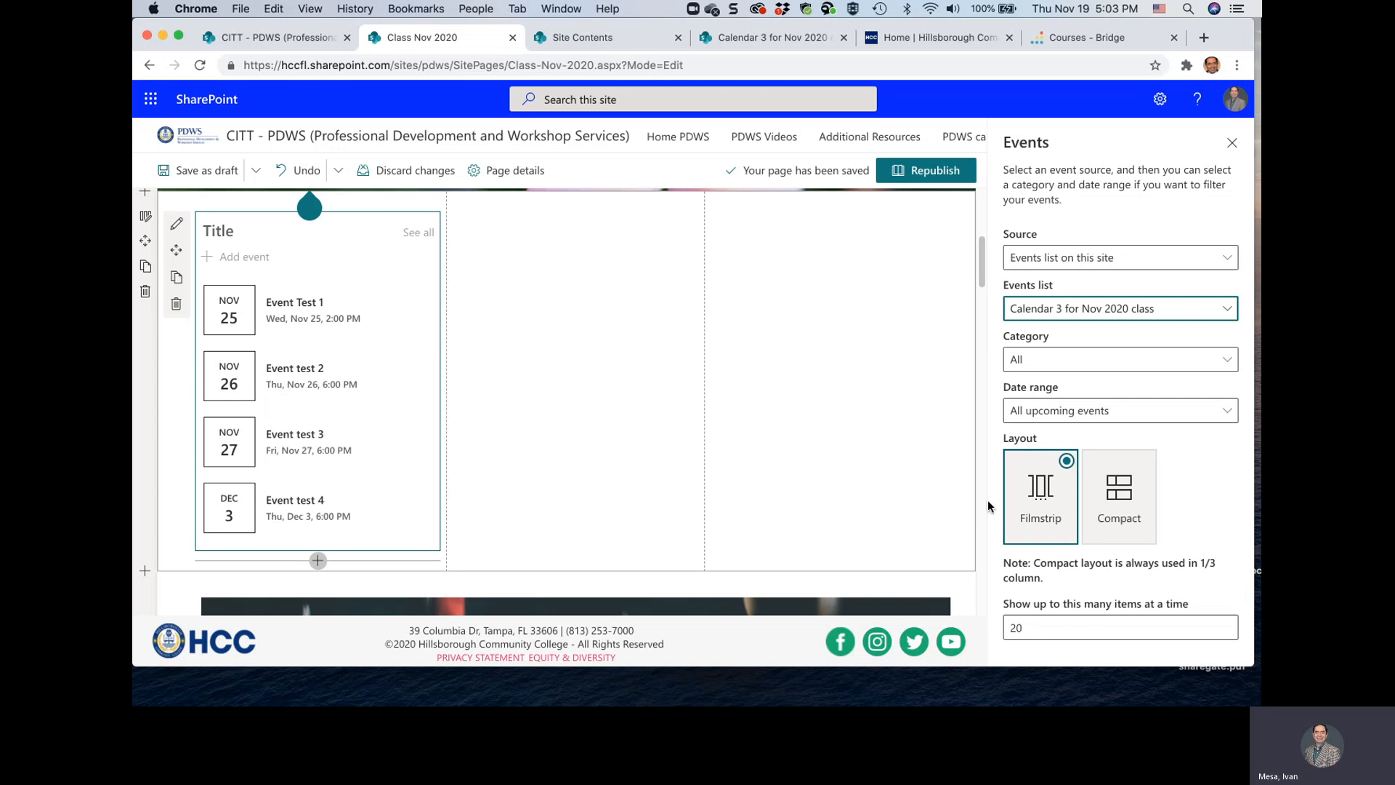
left_click(1122, 496)
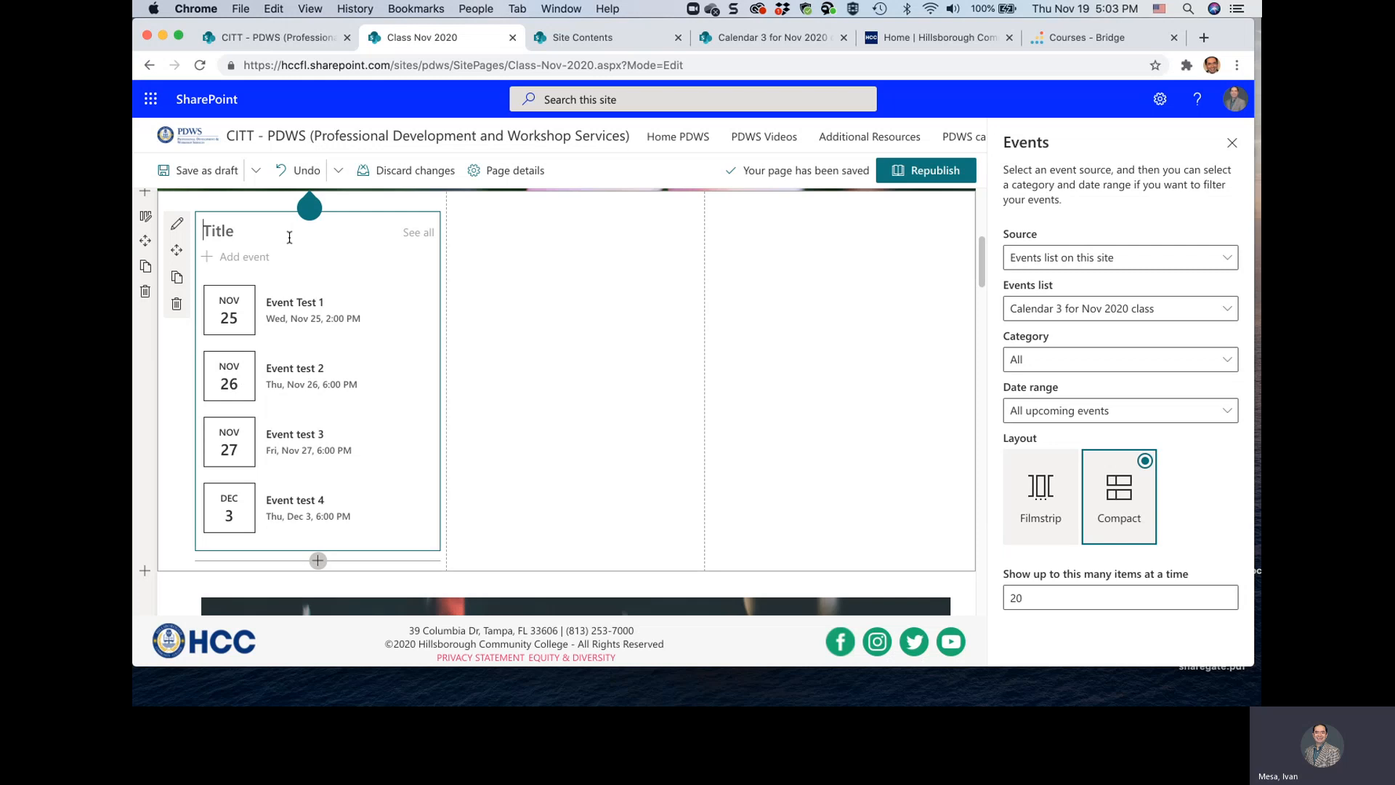
Title the Events web part "Nov 2020 class calendar" and republish the page
type("Nov 2020 class calendar")
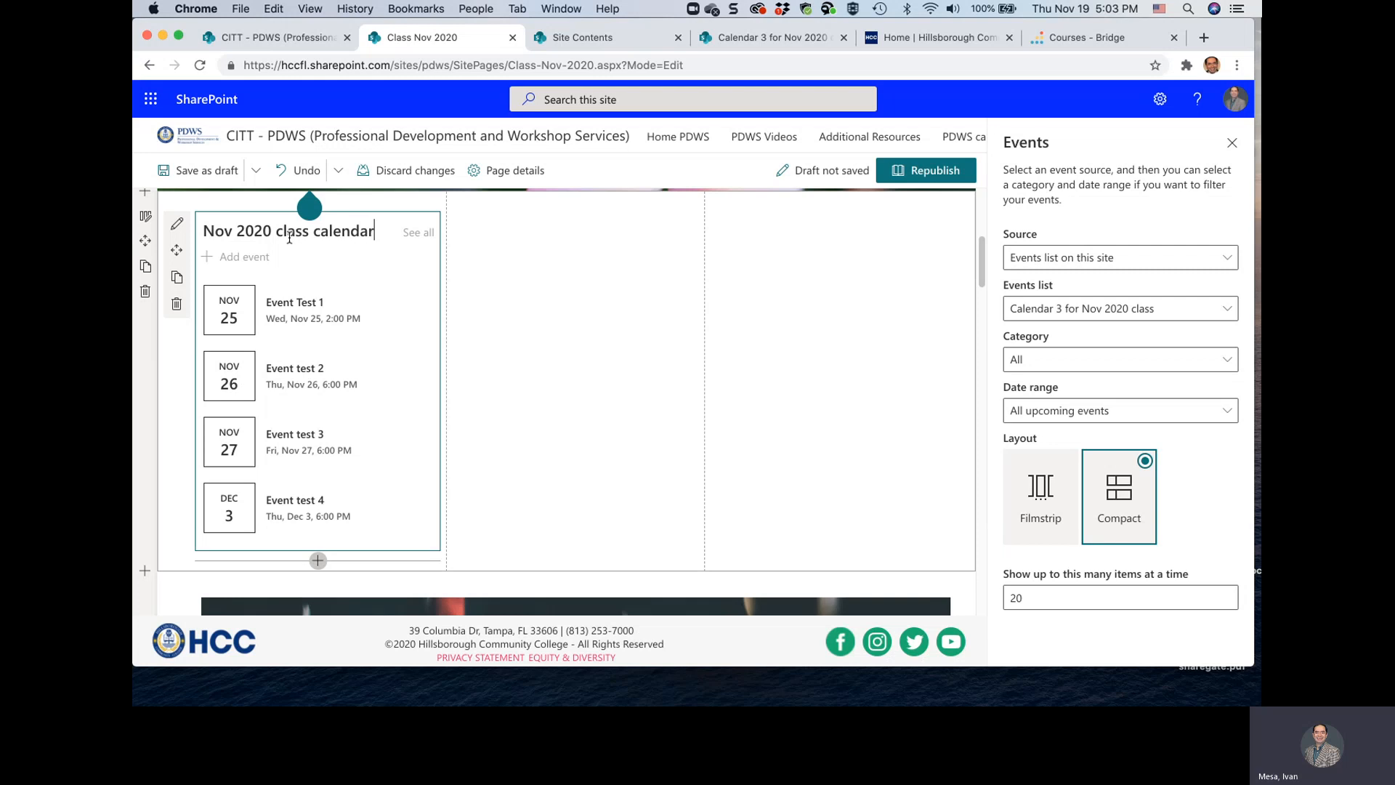
left_click(477, 286)
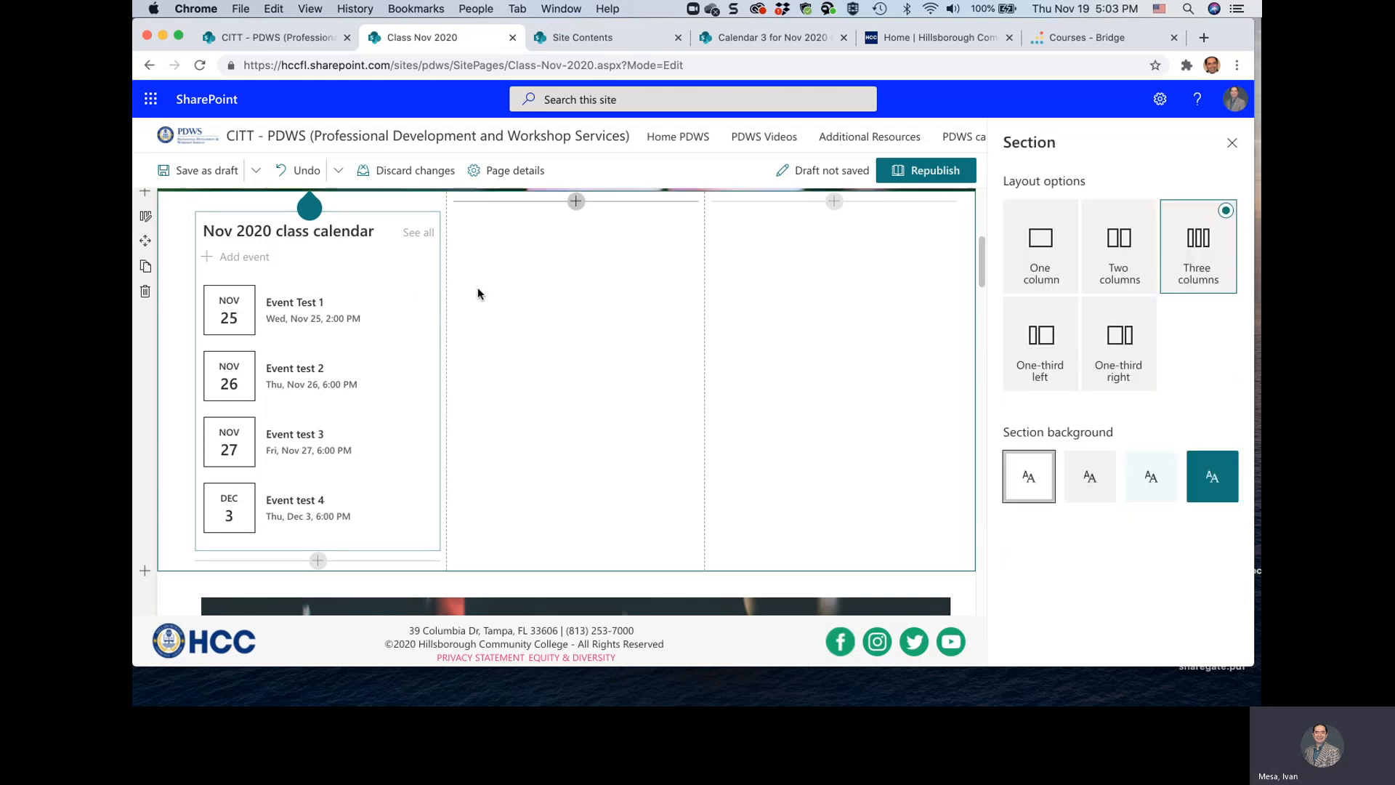
left_click(927, 175)
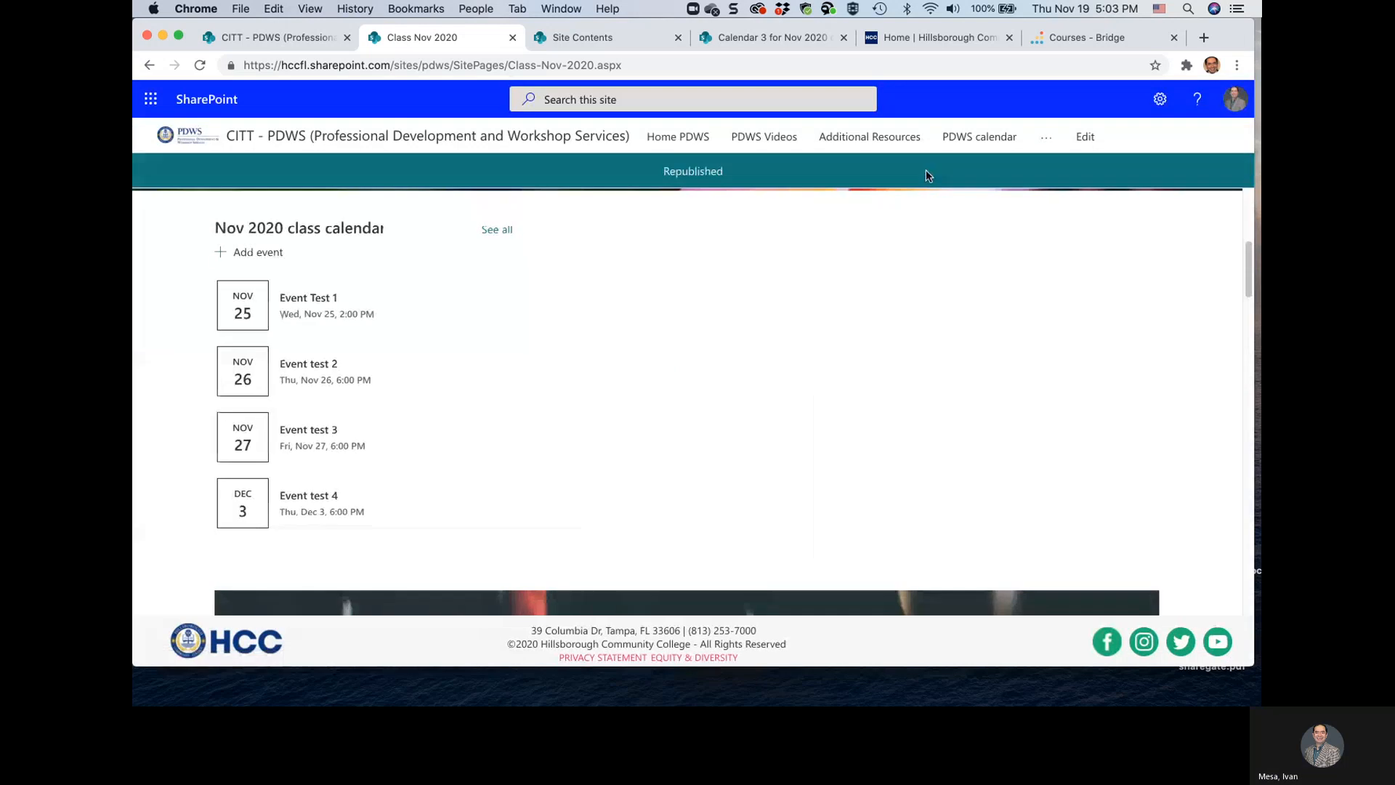
View the details of Event test 2 from the published page, return to the page and refresh it to check the calendar
left_click(320, 369)
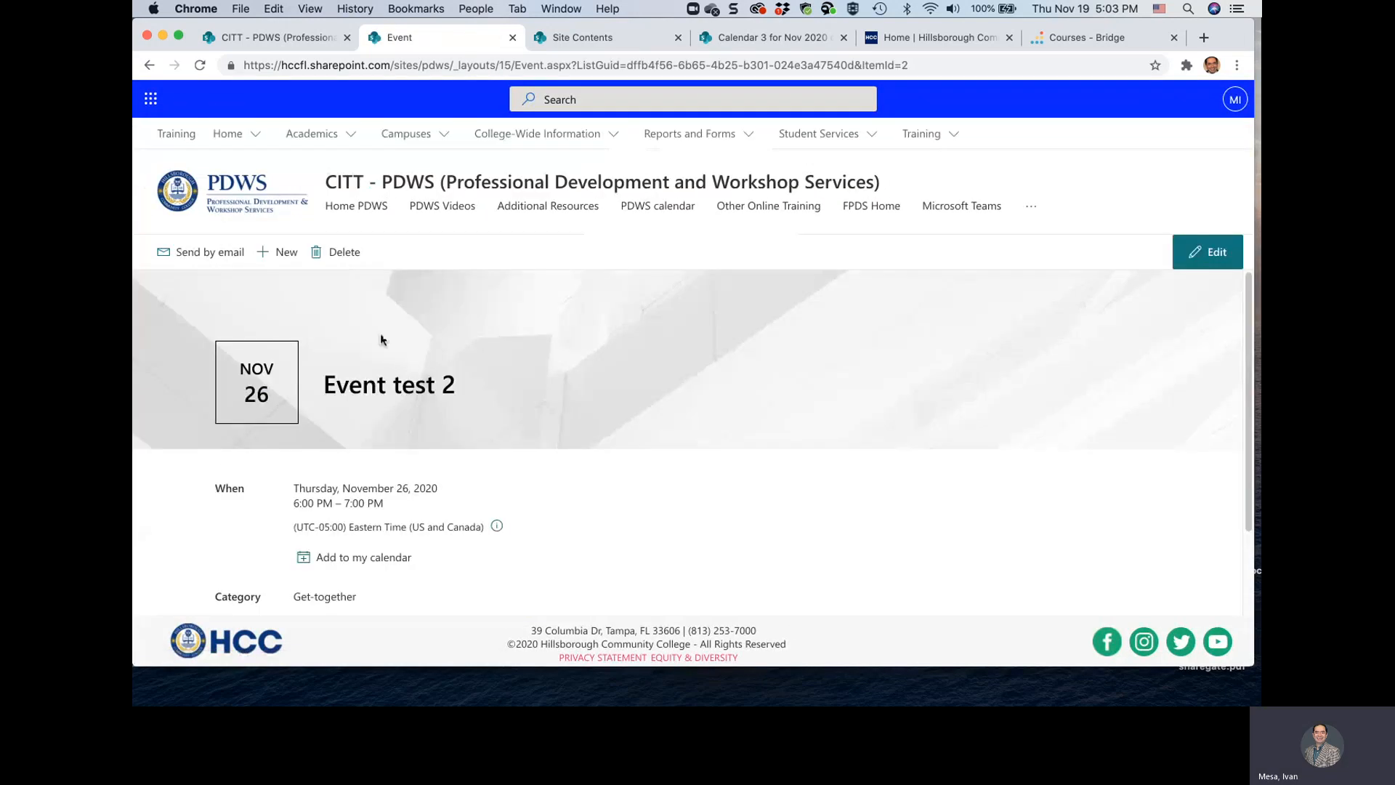
left_click(149, 65)
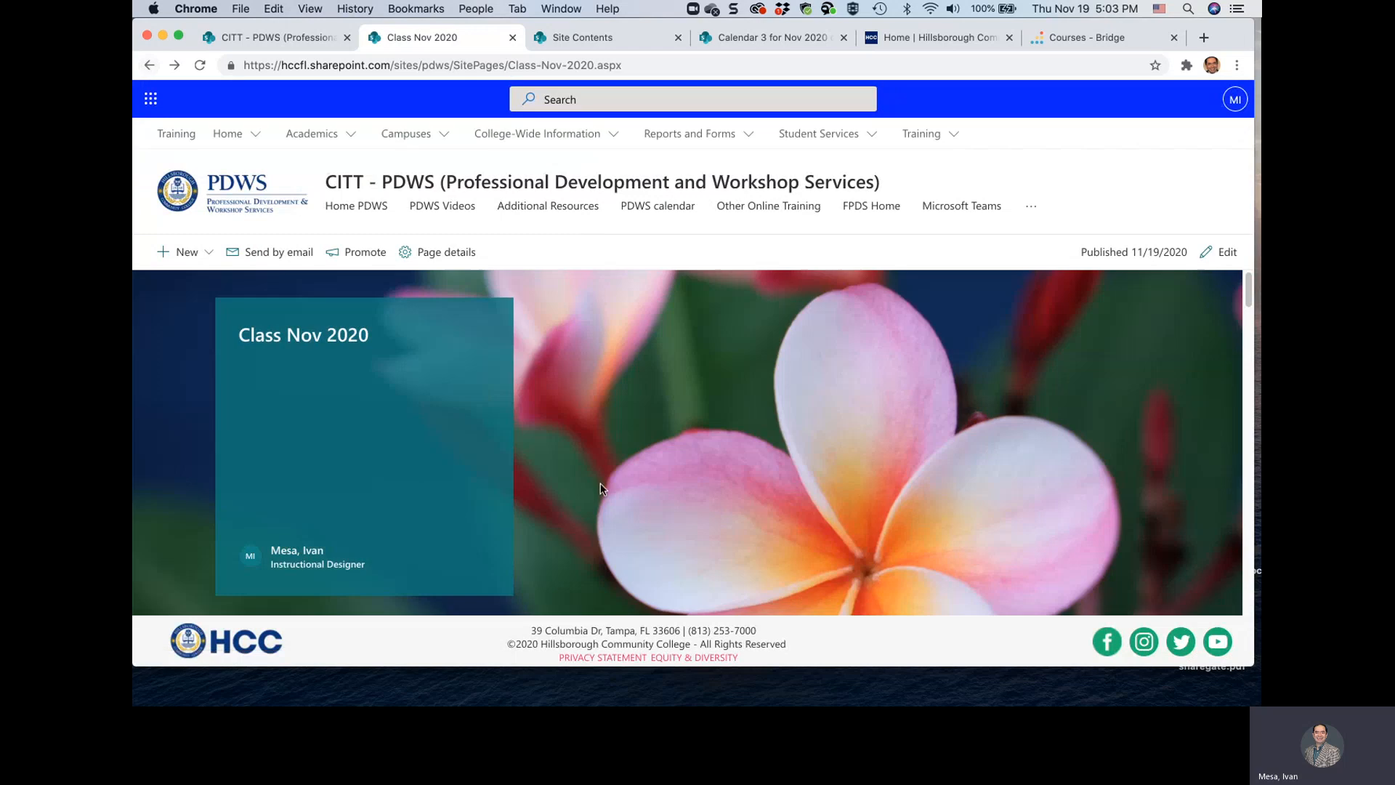
scroll(600, 482, "down", 6)
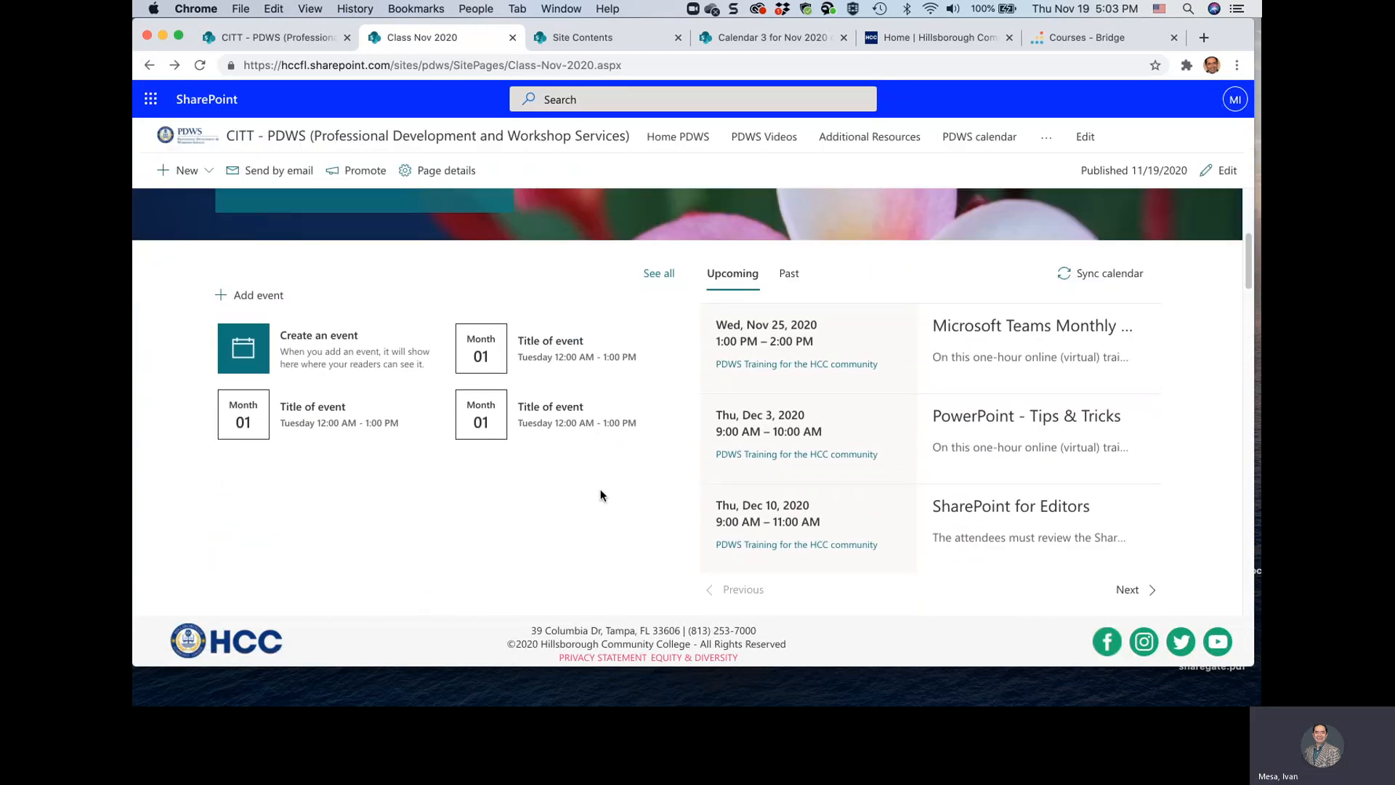
scroll(600, 496, "down", 2)
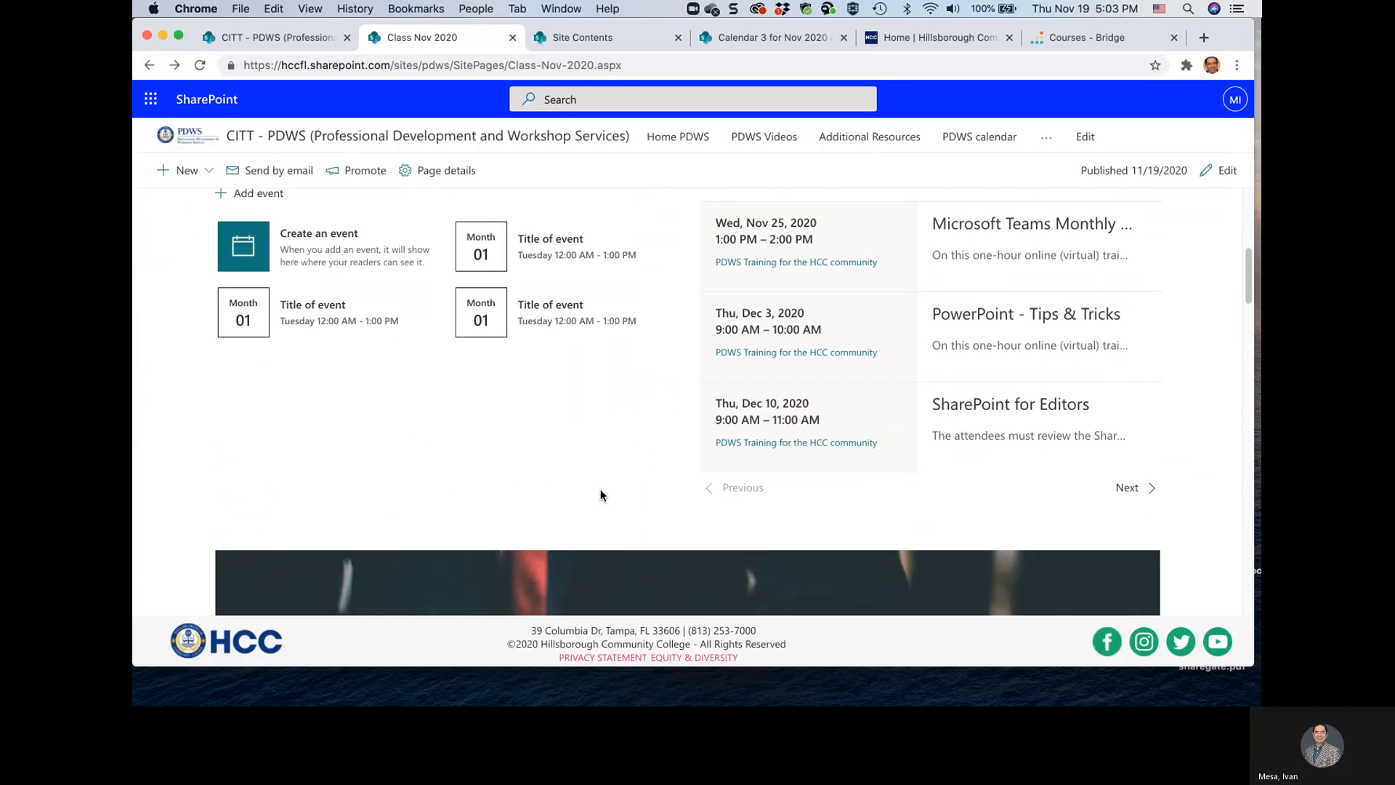
scroll(600, 495, "up", 8)
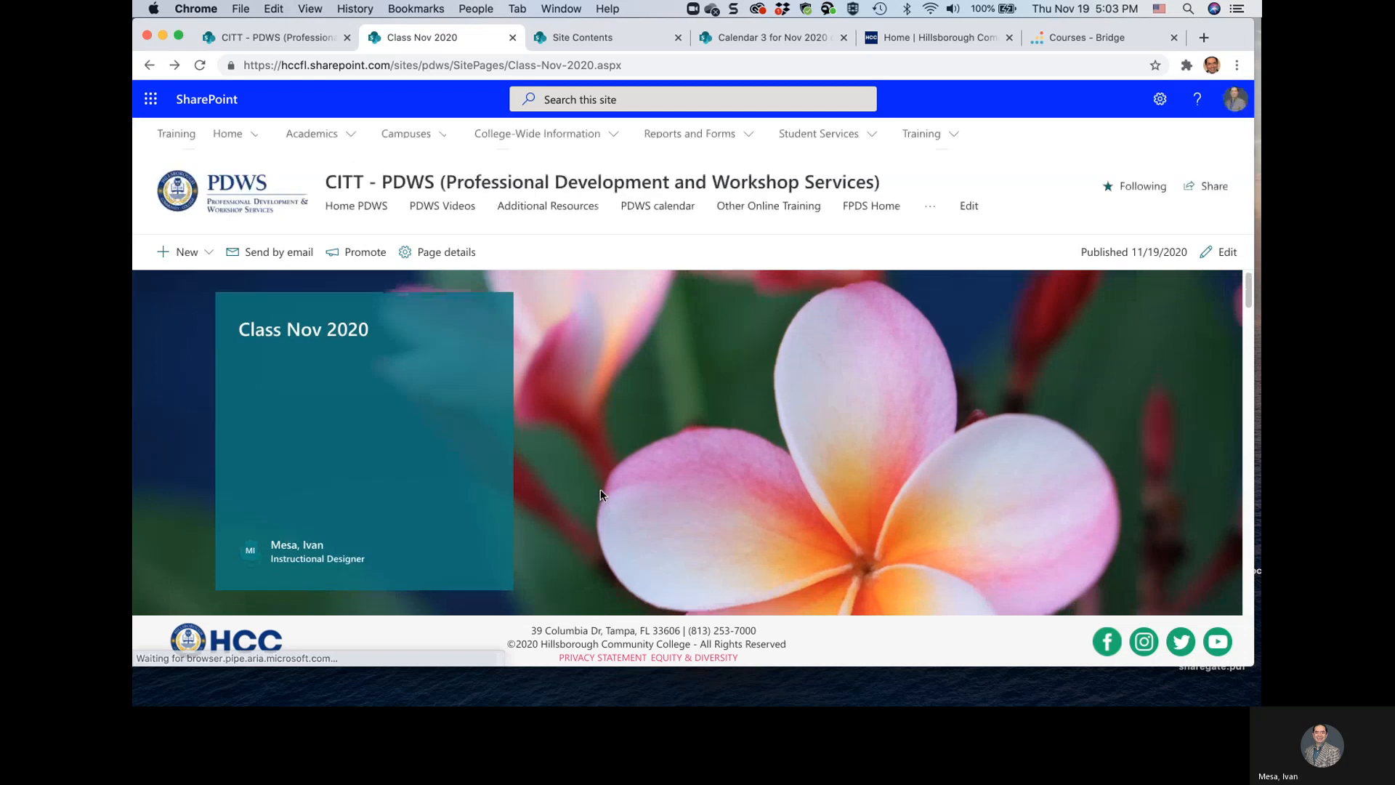
scroll(600, 496, "down", 5)
left_click(200, 65)
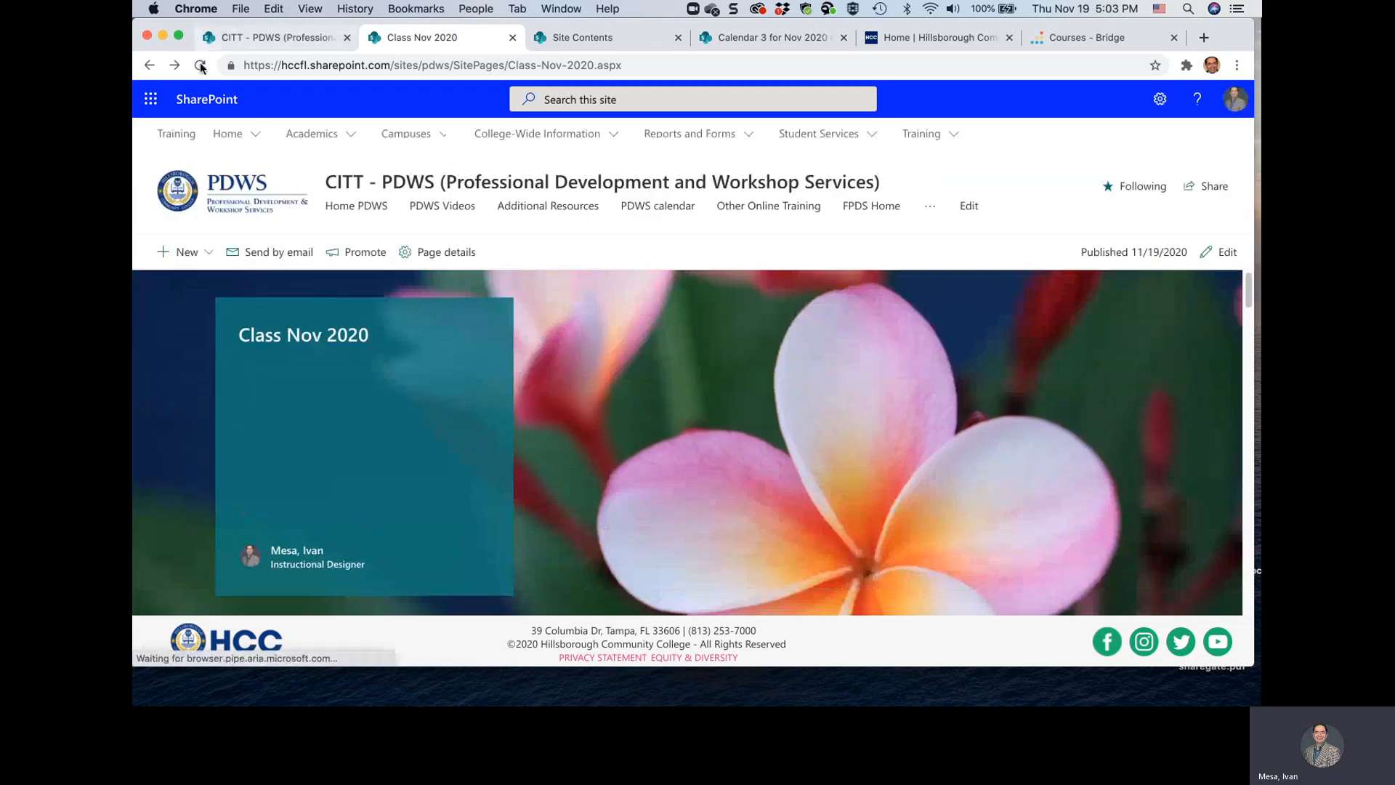
scroll(592, 417, "down", 5)
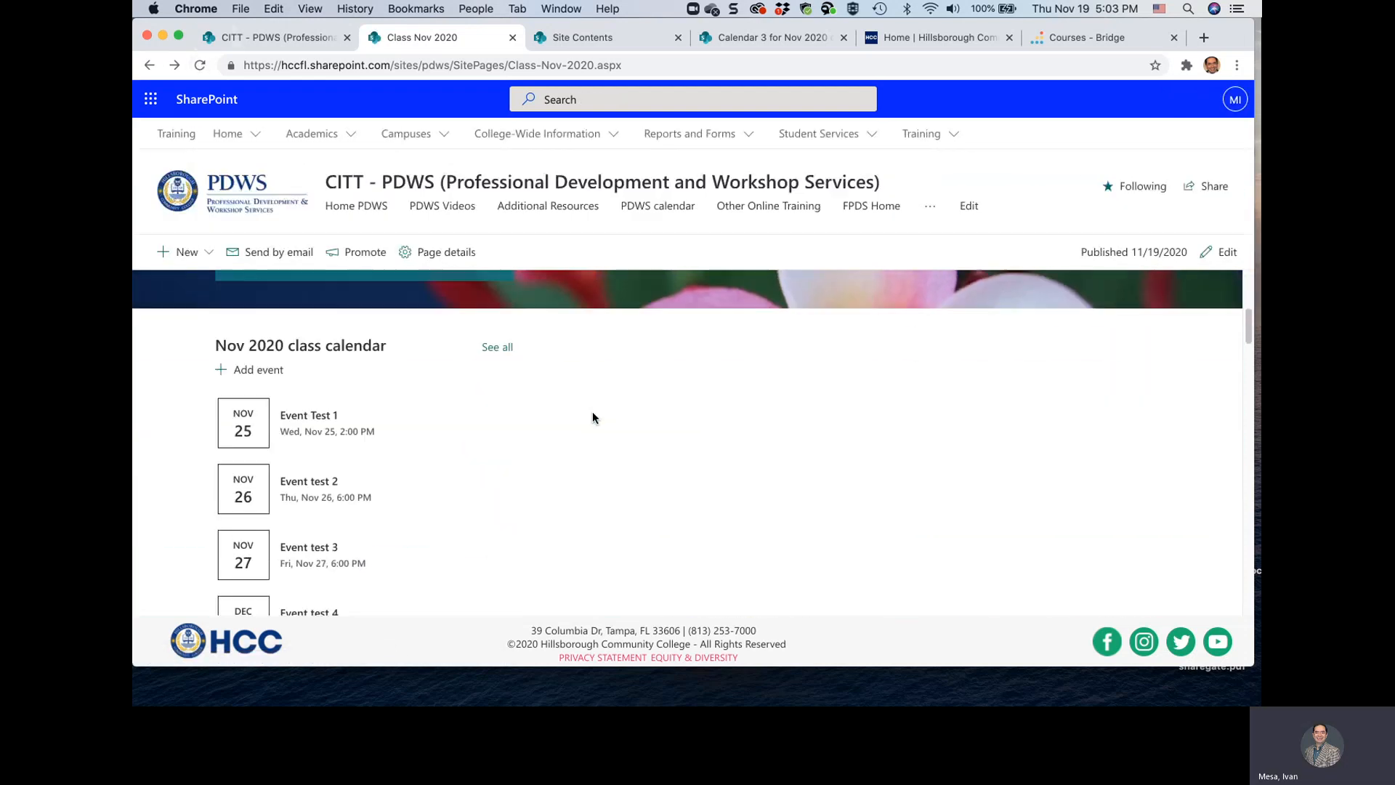
scroll(591, 414, "down", 2)
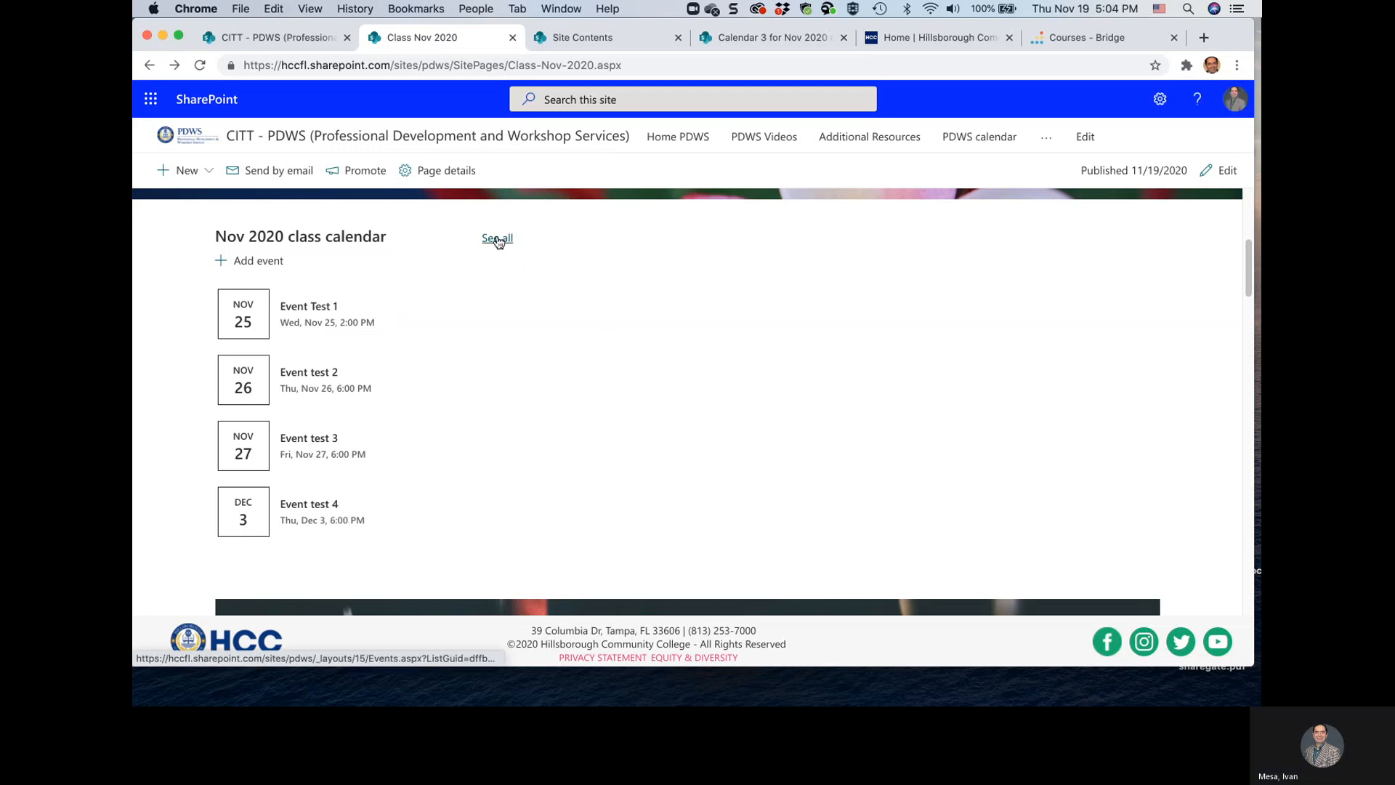
Open the details of Event Test 1, test the "here for the class" registration link and return to the event
left_click(308, 308)
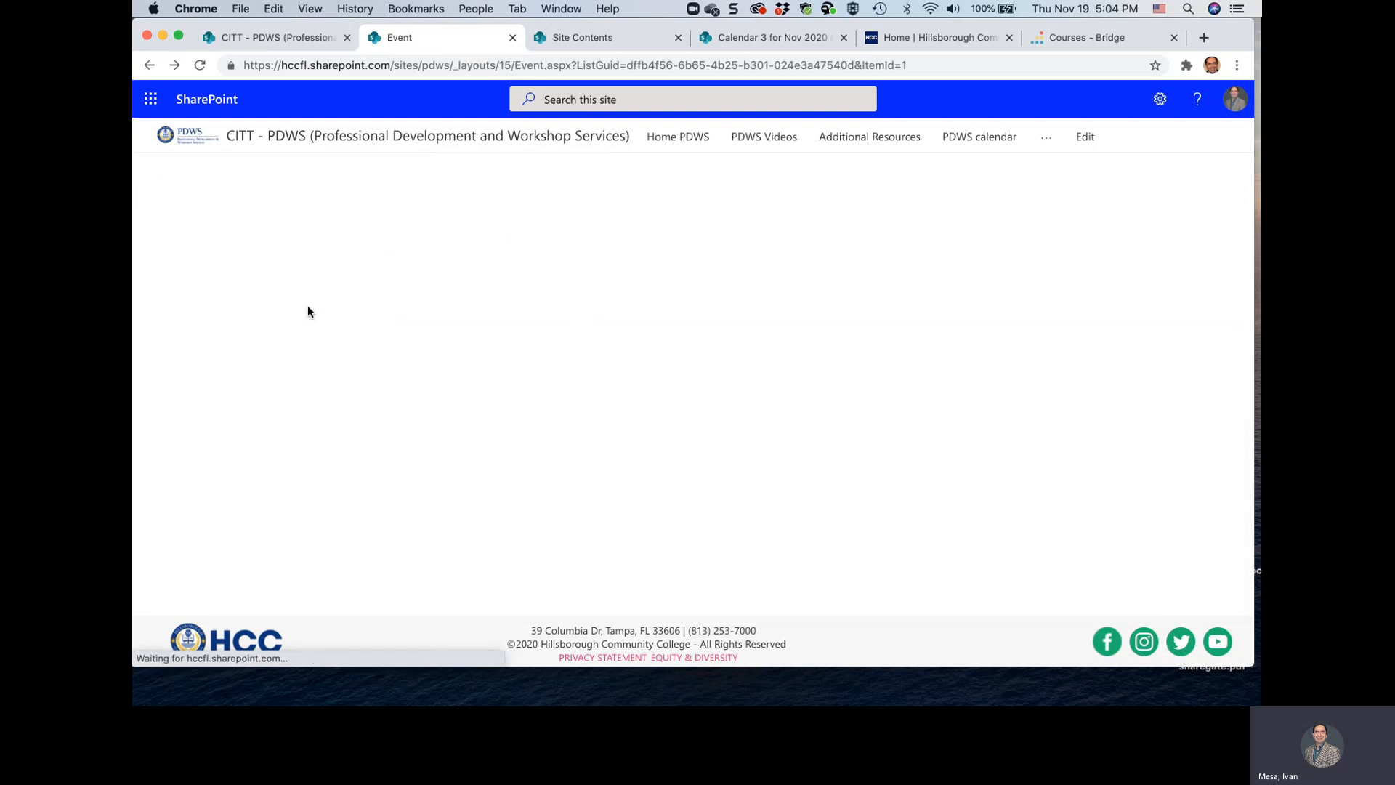
scroll(602, 472, "down", 3)
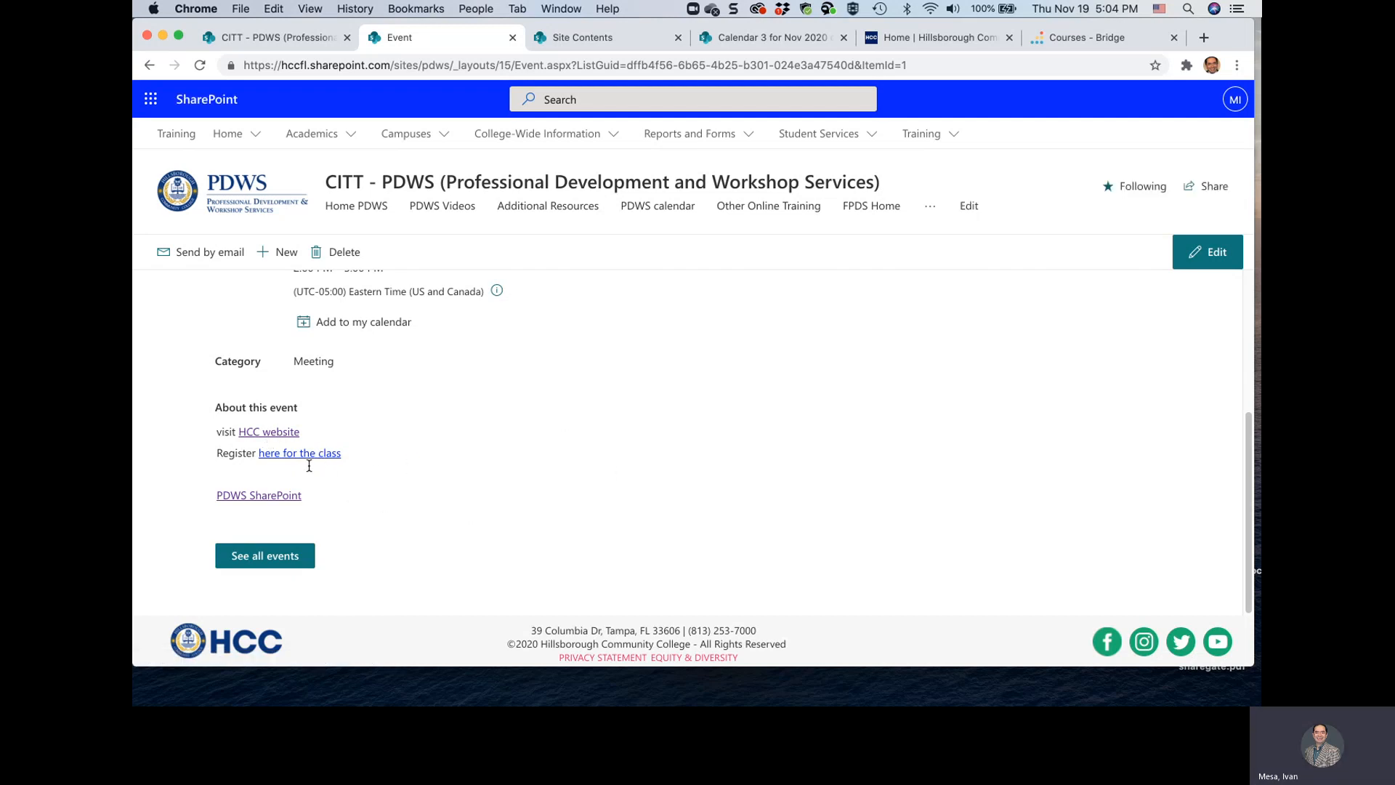
left_click(298, 457)
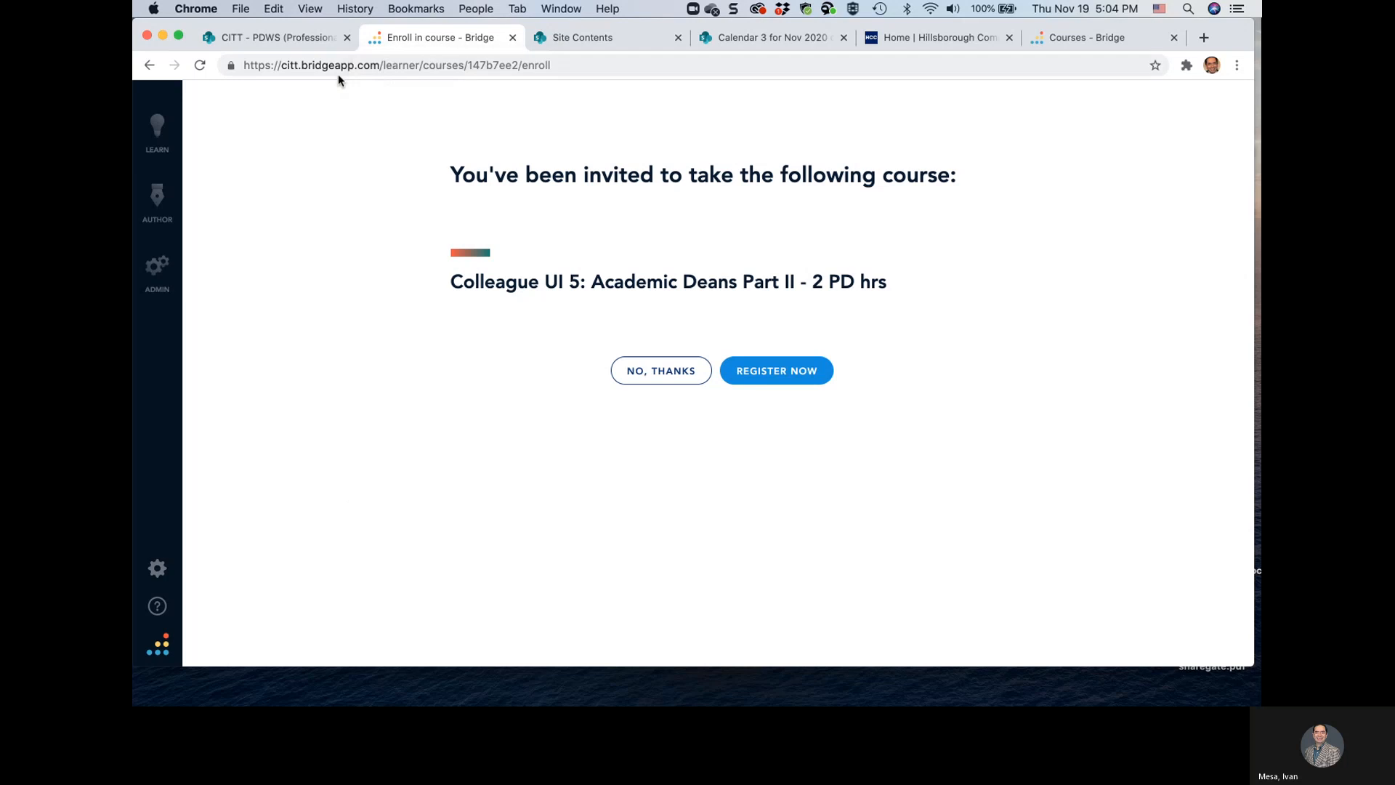
left_click(149, 66)
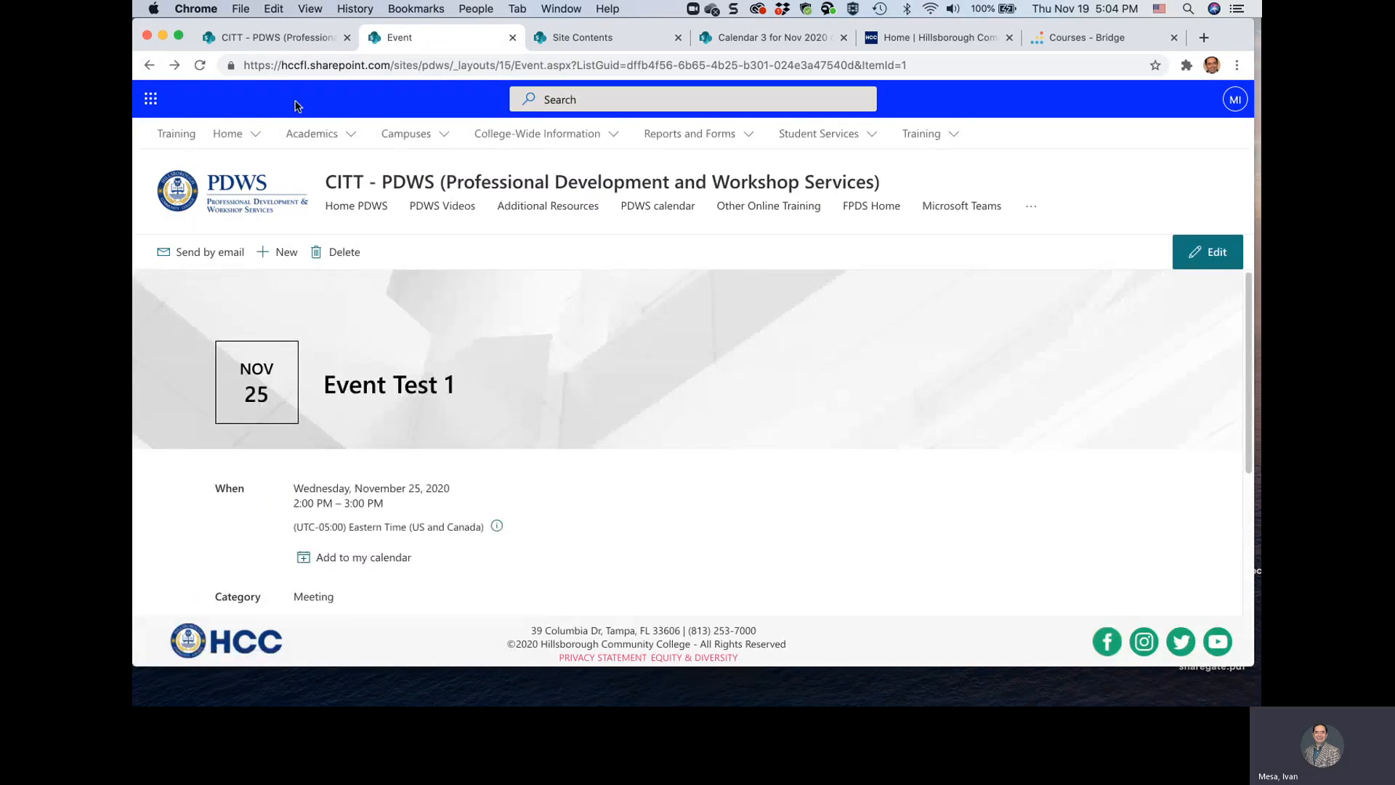
Close the event page and open Calendar 3 for Nov 2020 class in a new tab from the site contents
left_click(513, 37)
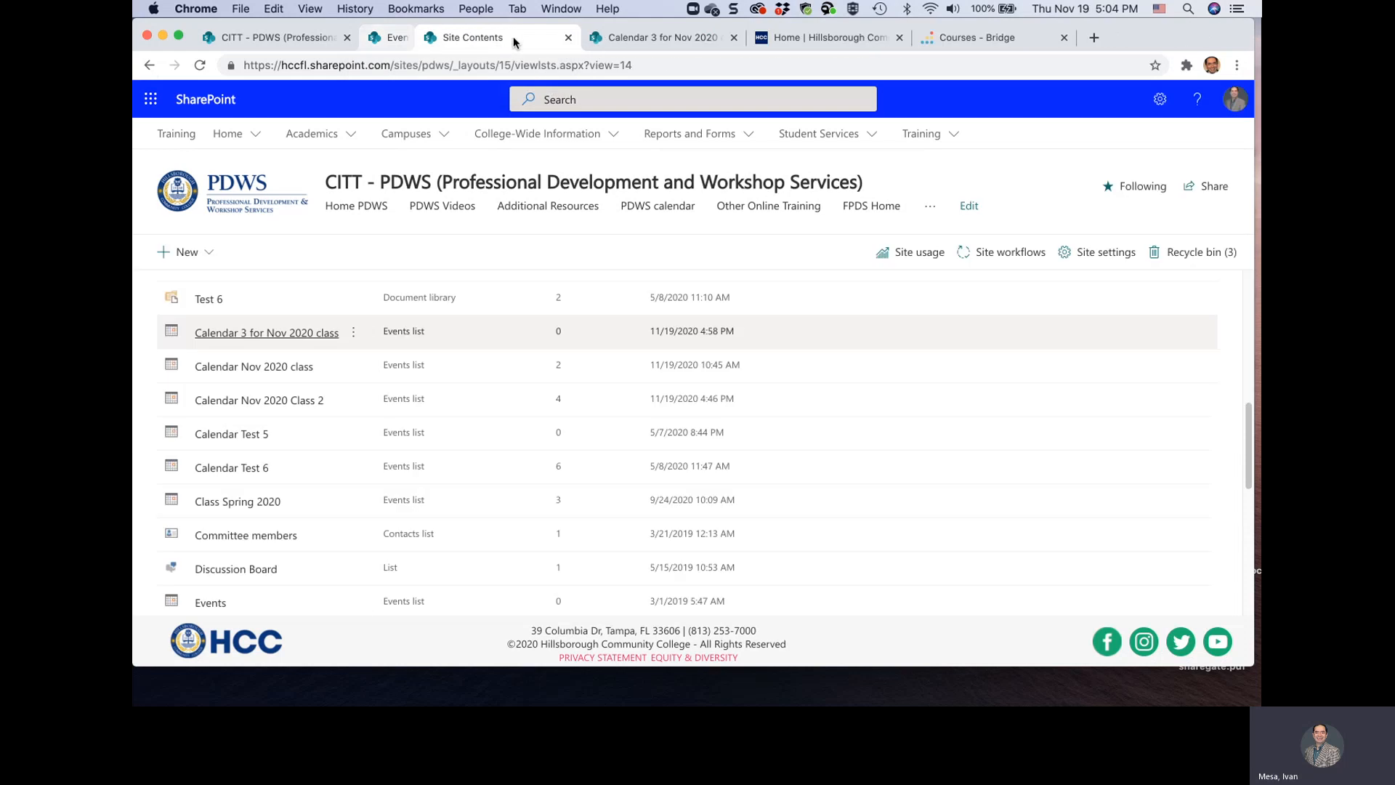
left_click(248, 334)
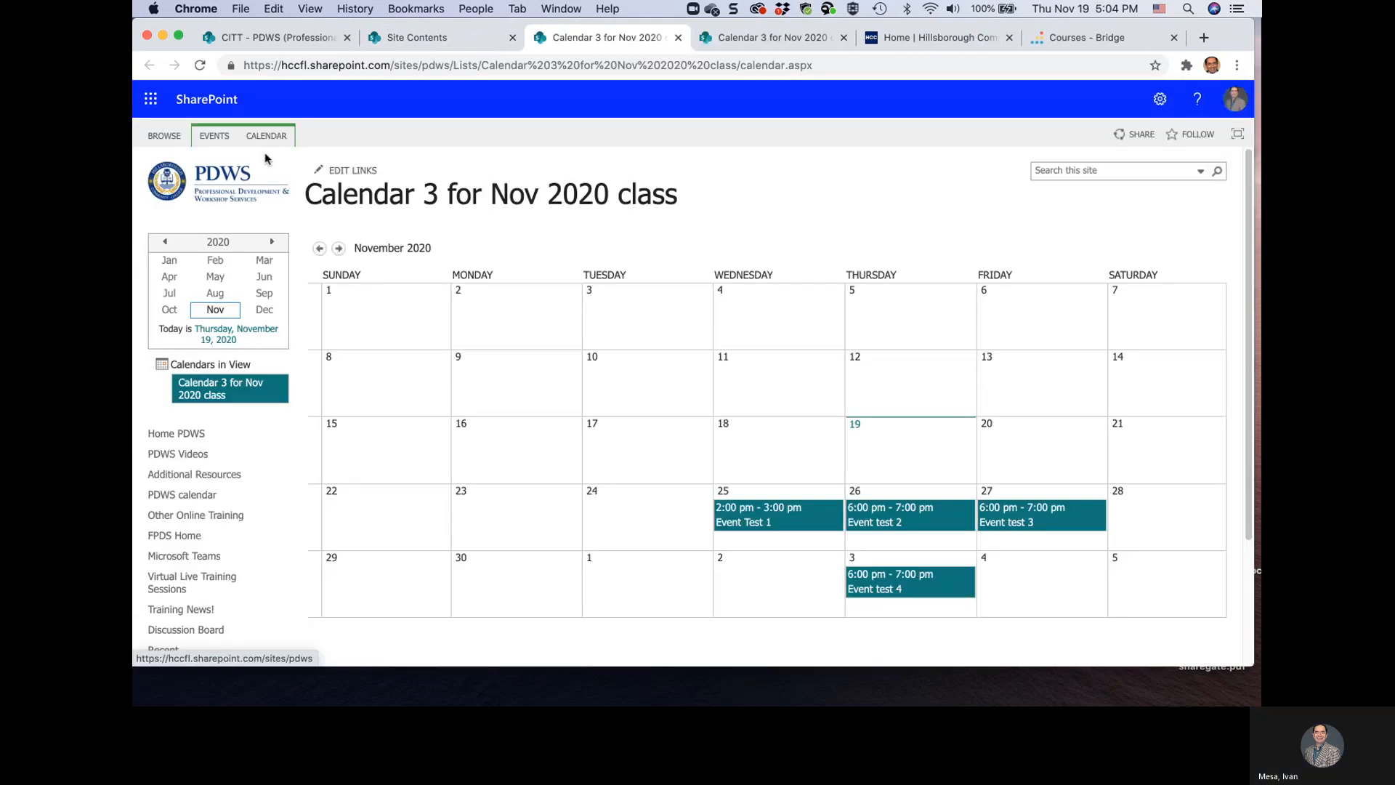
Return to the PDWS site's tabs and reopen the site contents from the site settings
left_click(294, 37)
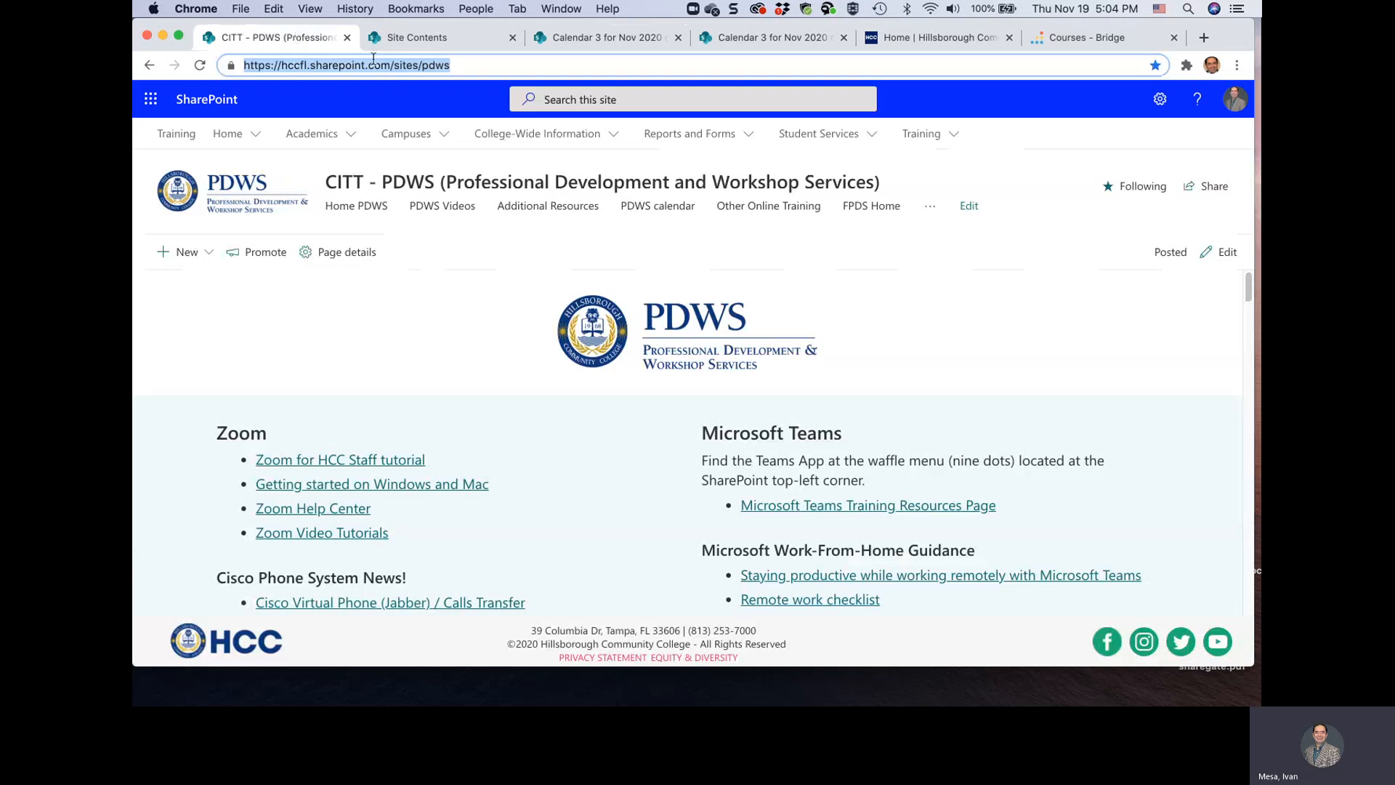
left_click(413, 38)
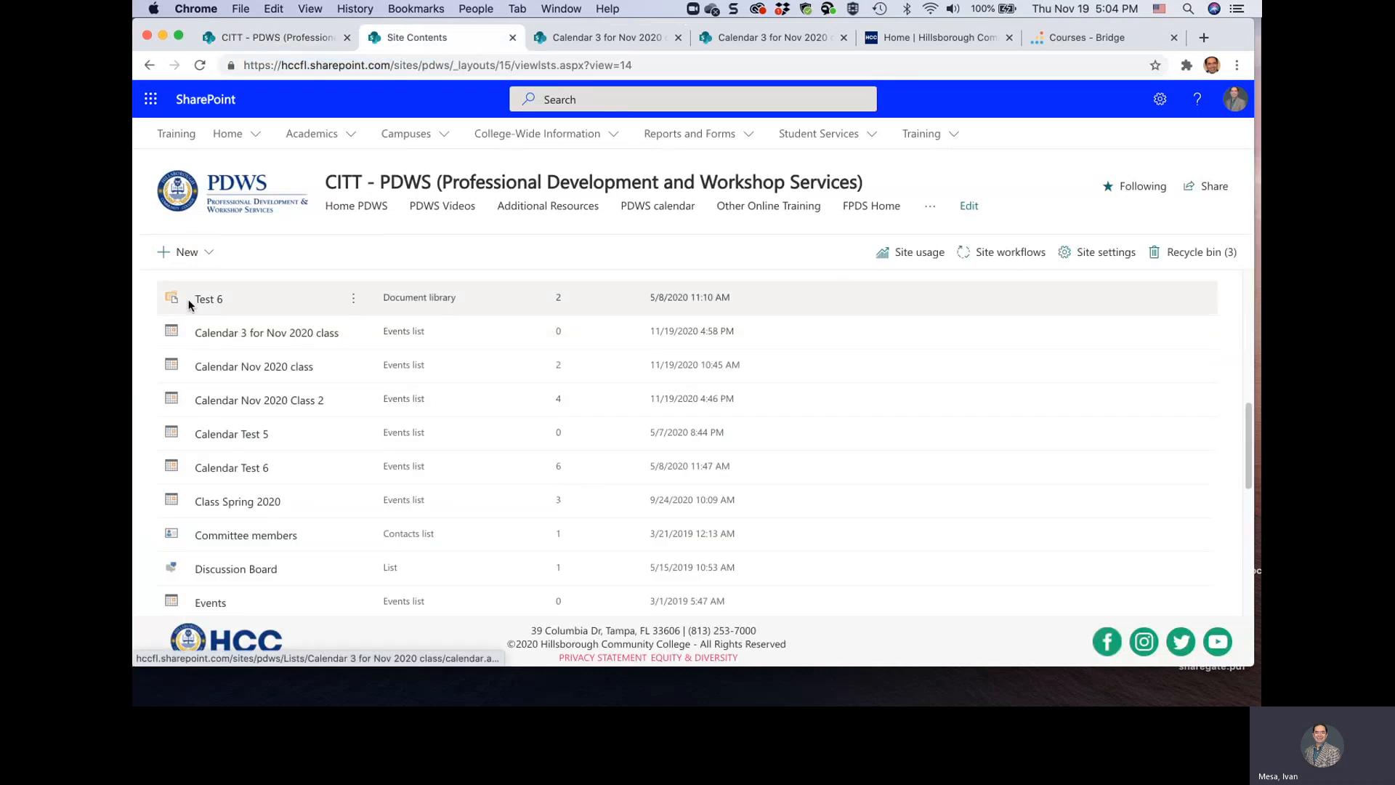
left_click(149, 65)
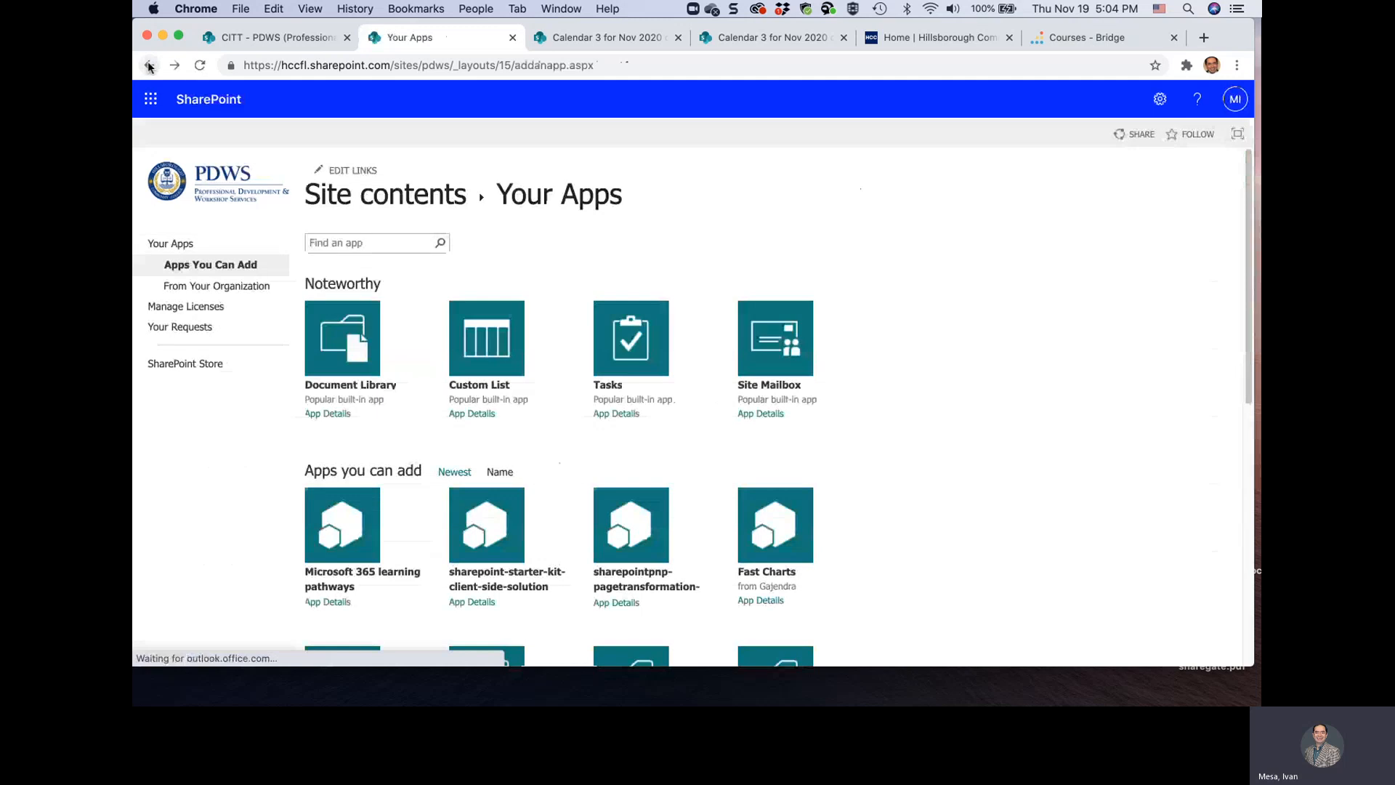
left_click(1159, 106)
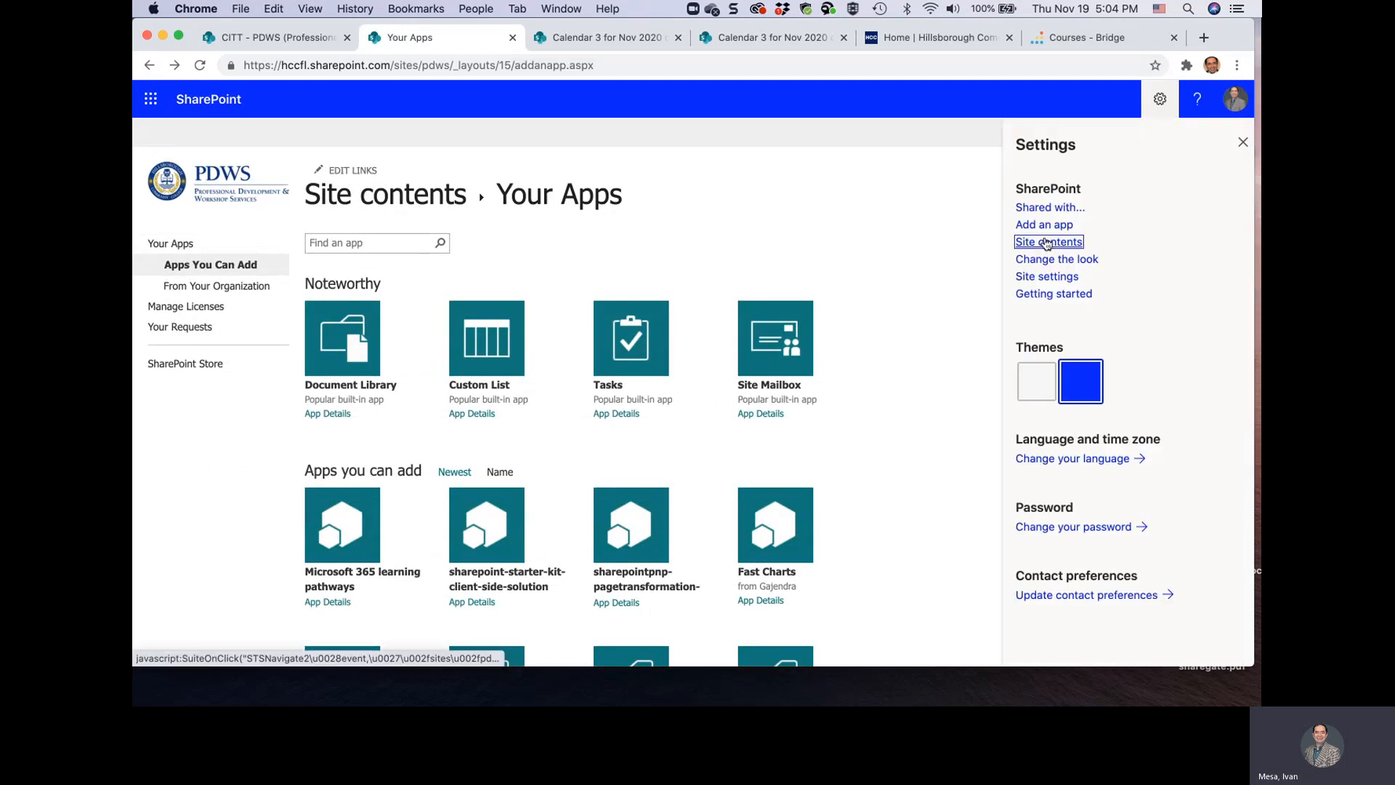
left_click(1046, 242)
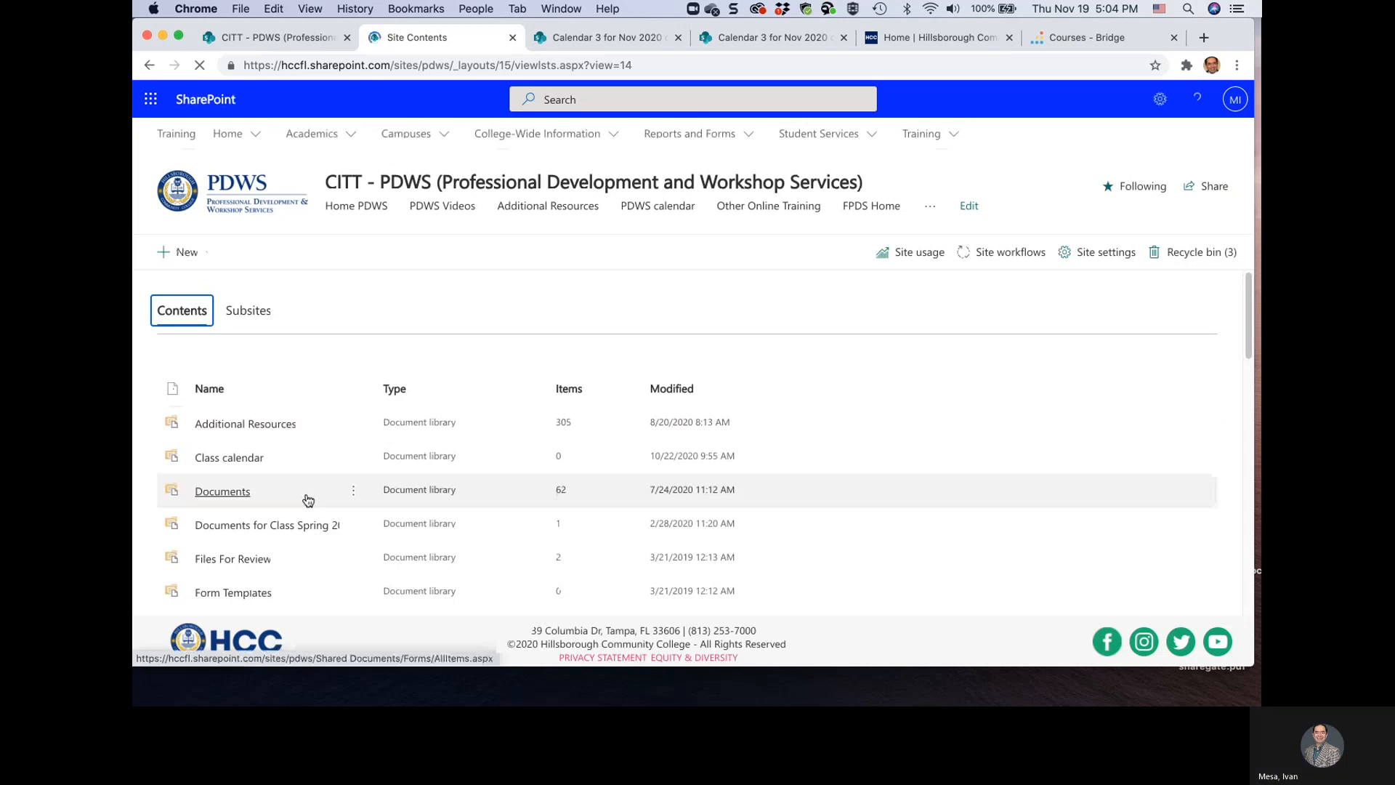
Open the Site Pages library from the site contents and open the Class-Nov-2020.aspx page
scroll(307, 493, "down", 3)
scroll(248, 533, "down", 6)
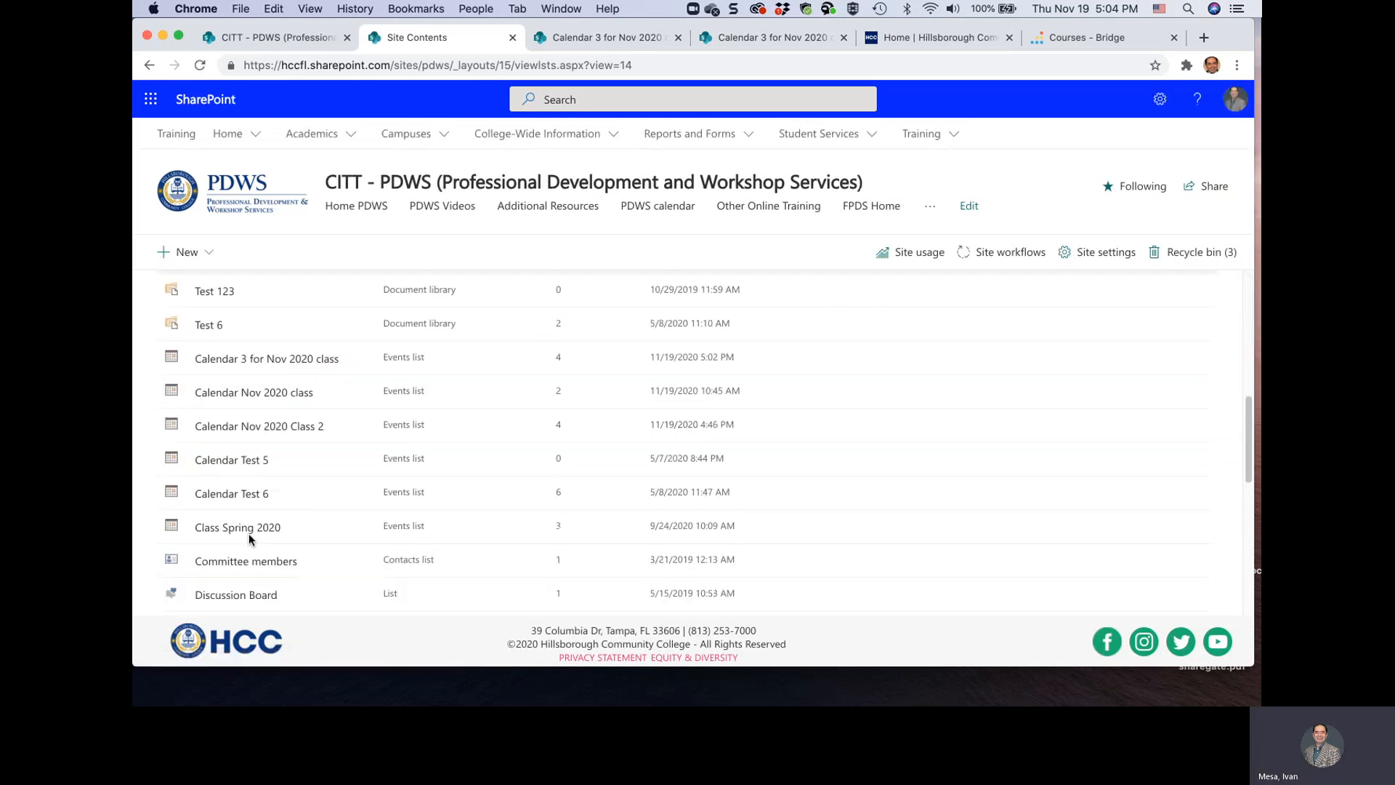
scroll(240, 532, "down", 5)
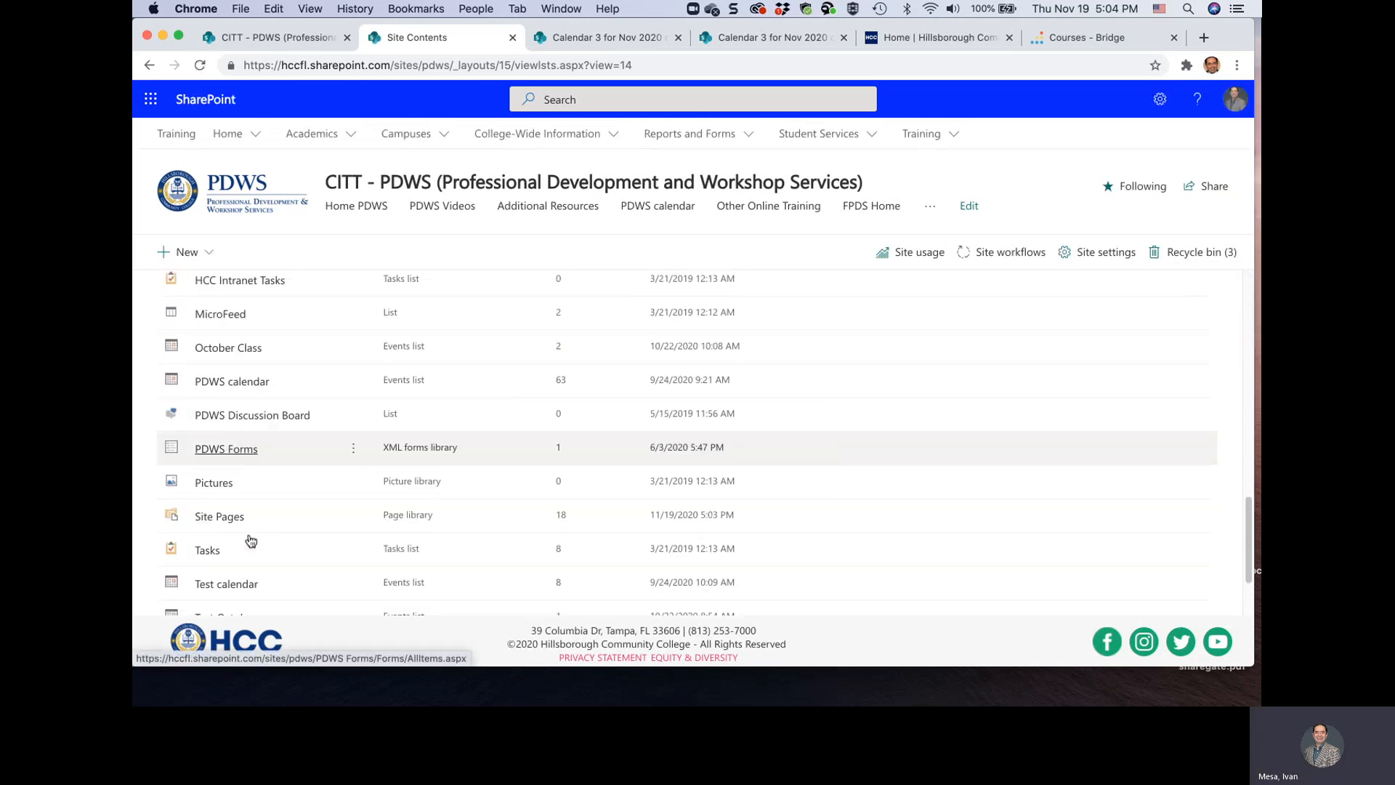
left_click(210, 510)
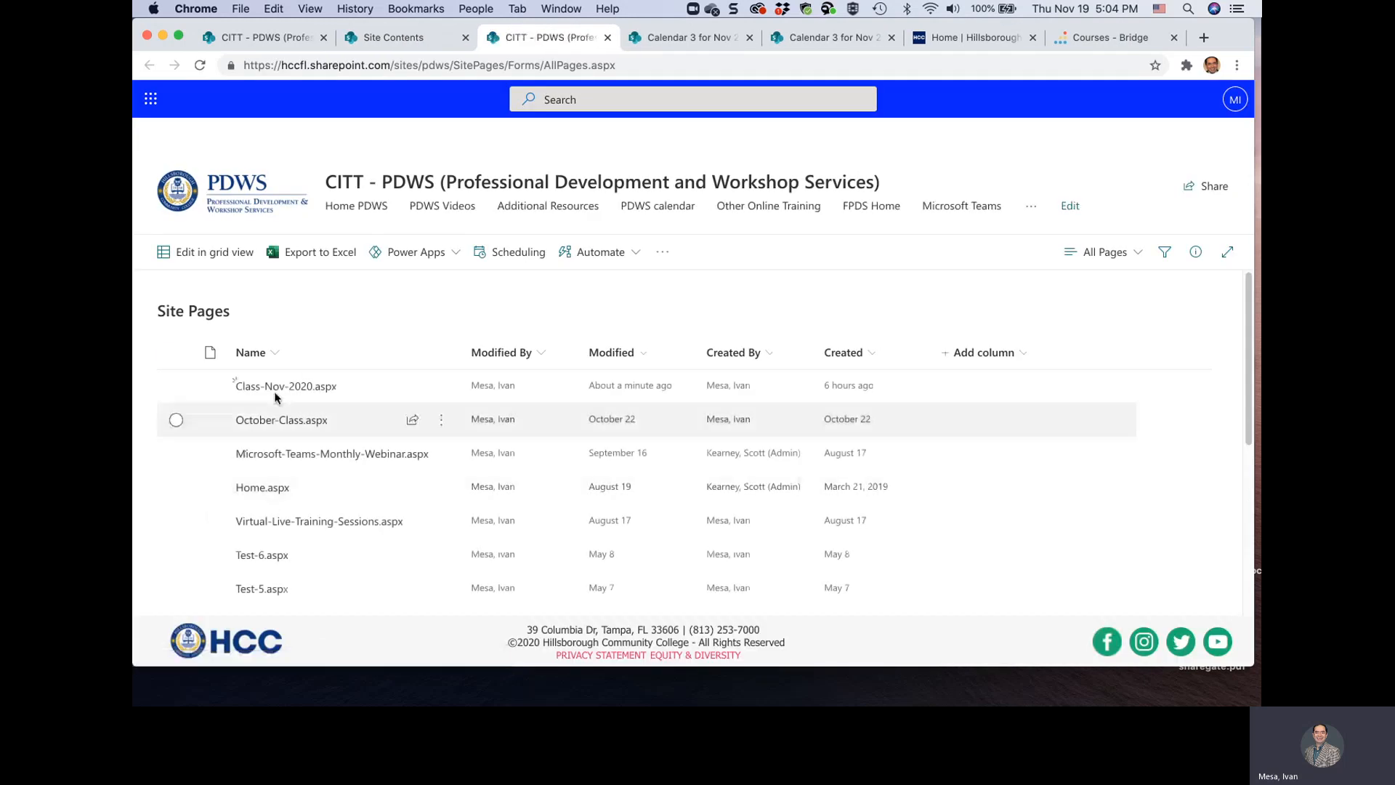
left_click(276, 392)
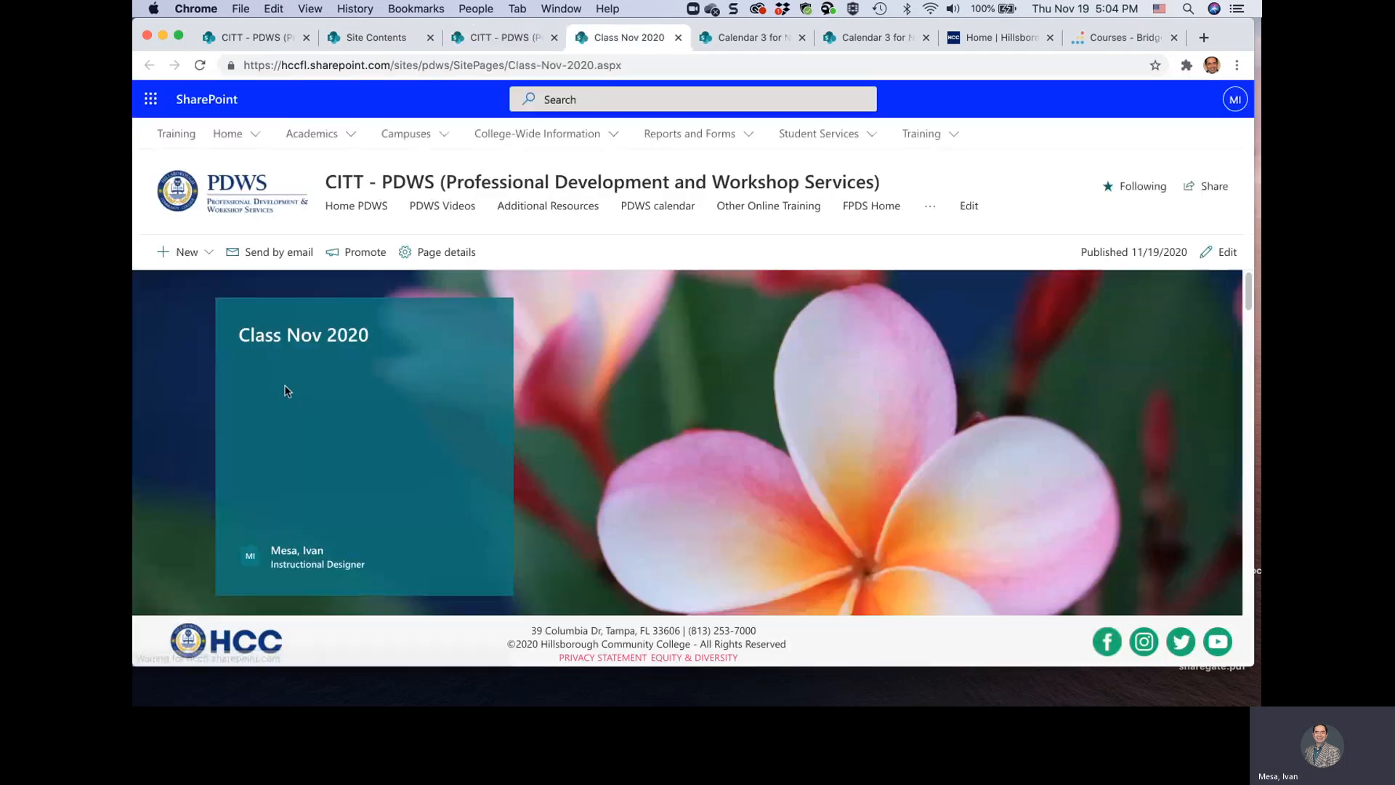
Edit the Class Nov 2020 page and add a Group calendar web part in the middle column beside the class calendar
scroll(556, 393, "down", 5)
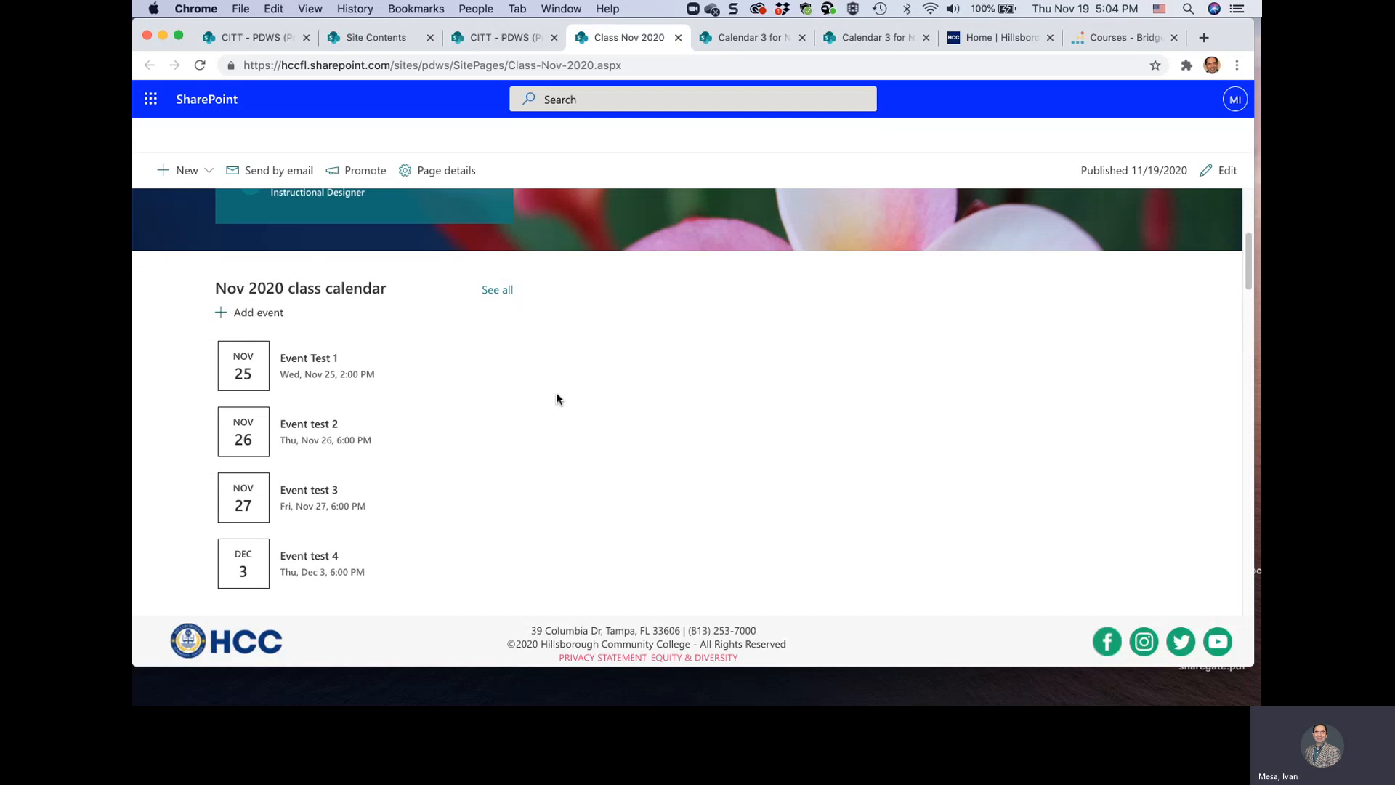
left_click(1221, 172)
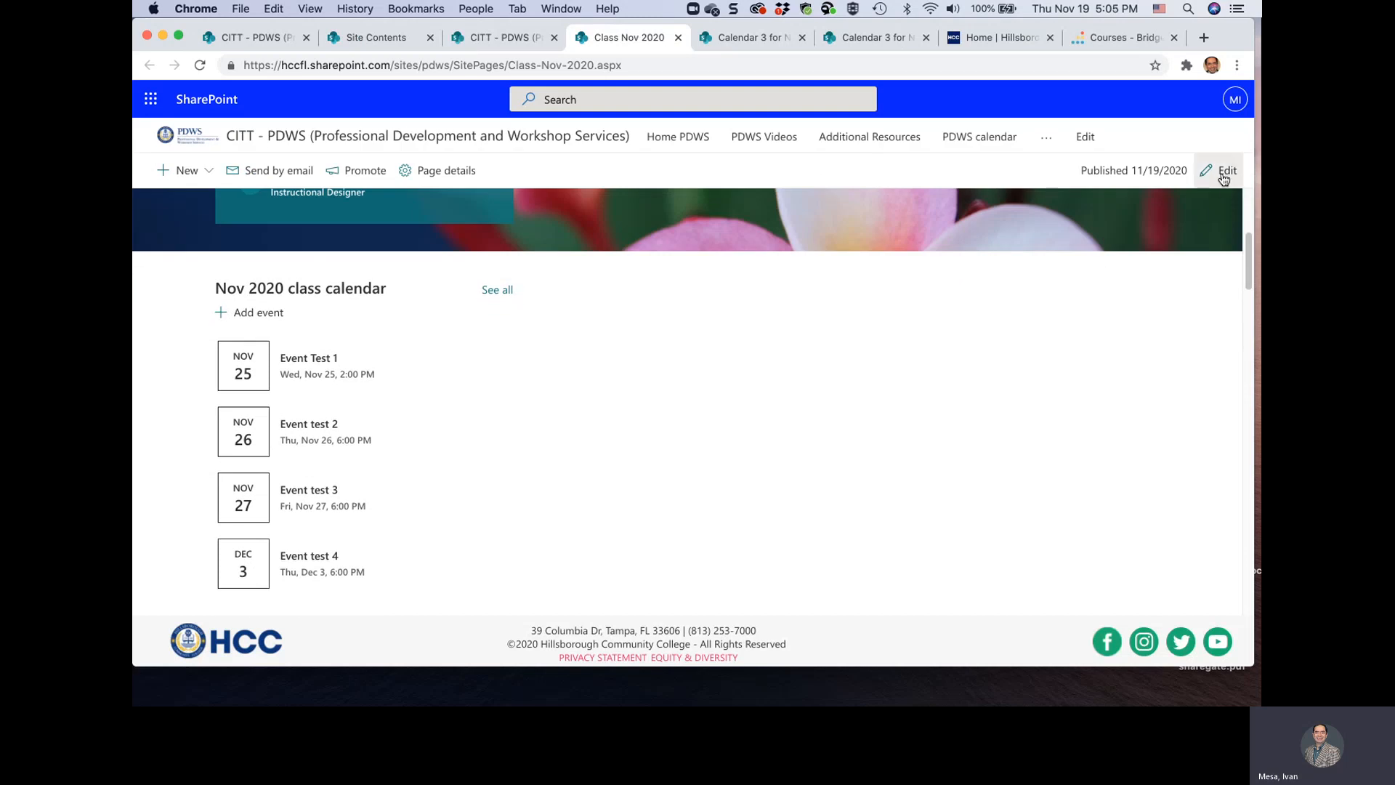
scroll(711, 456, "down", 5)
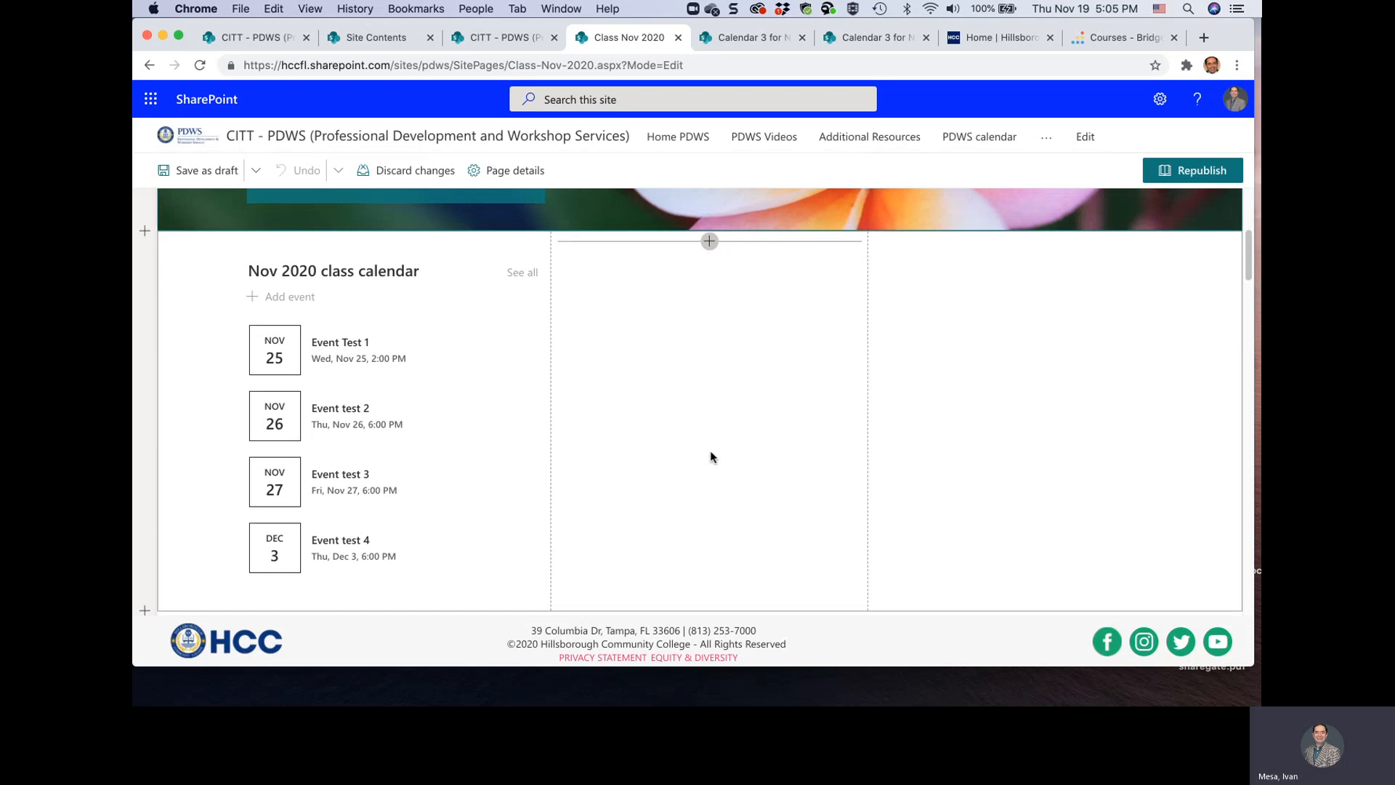
left_click(709, 241)
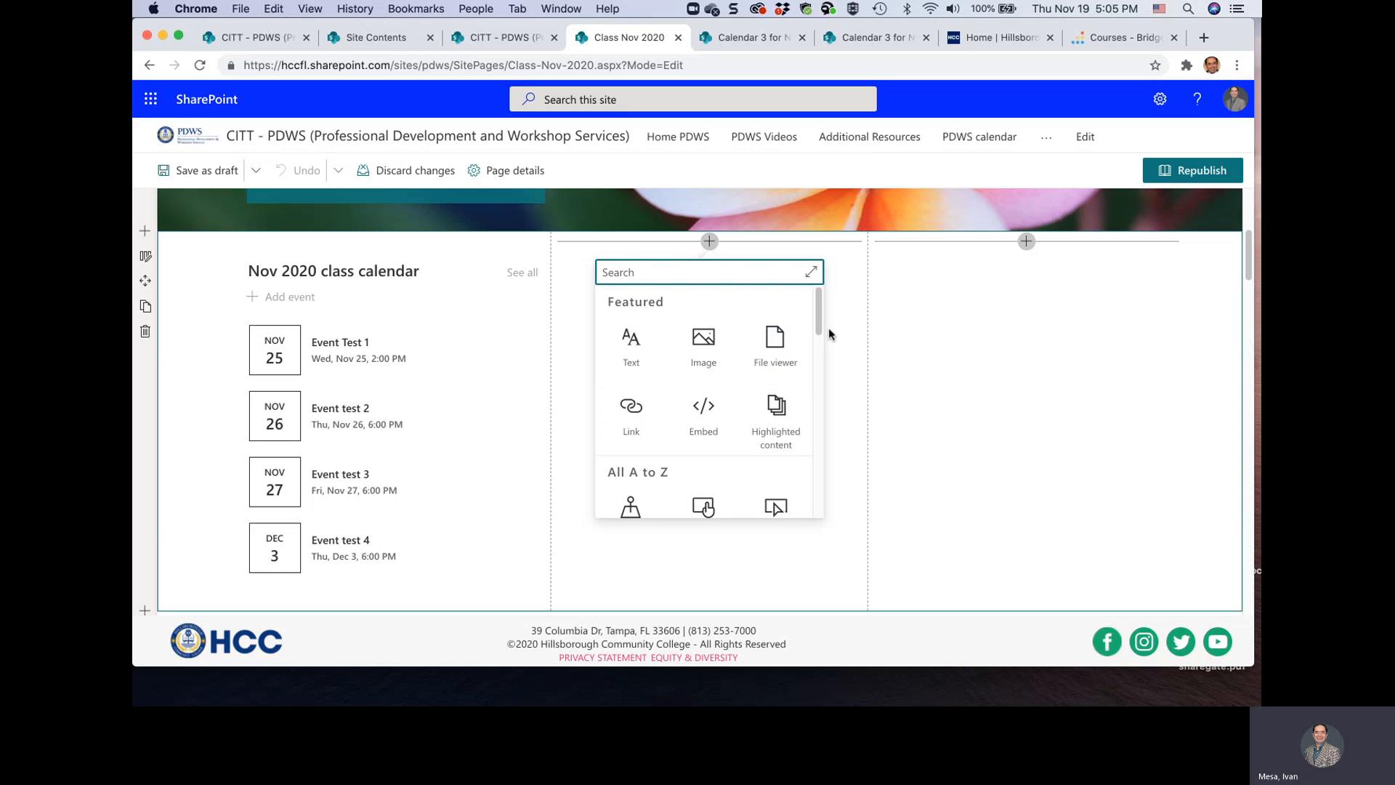
left_click_drag(819, 327, 821, 396)
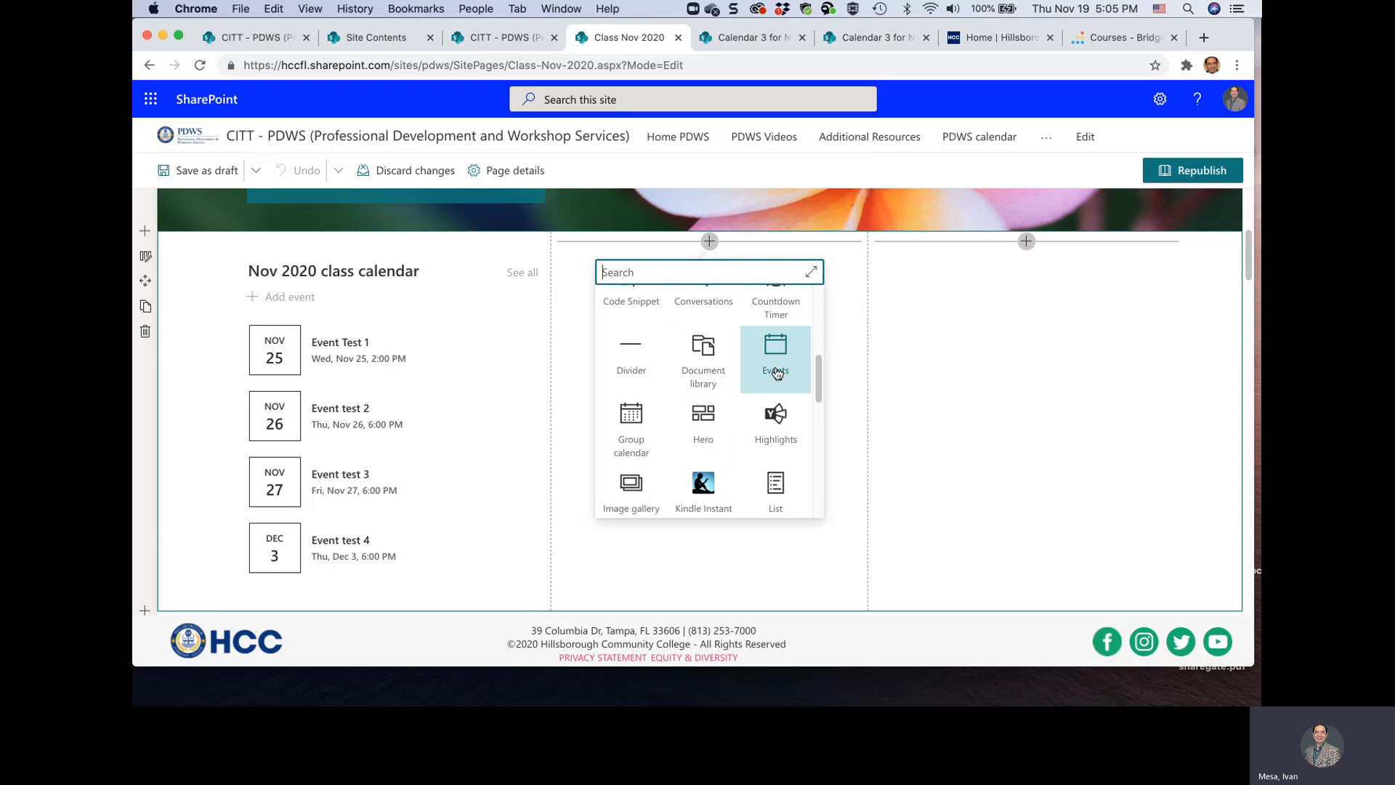
left_click(629, 442)
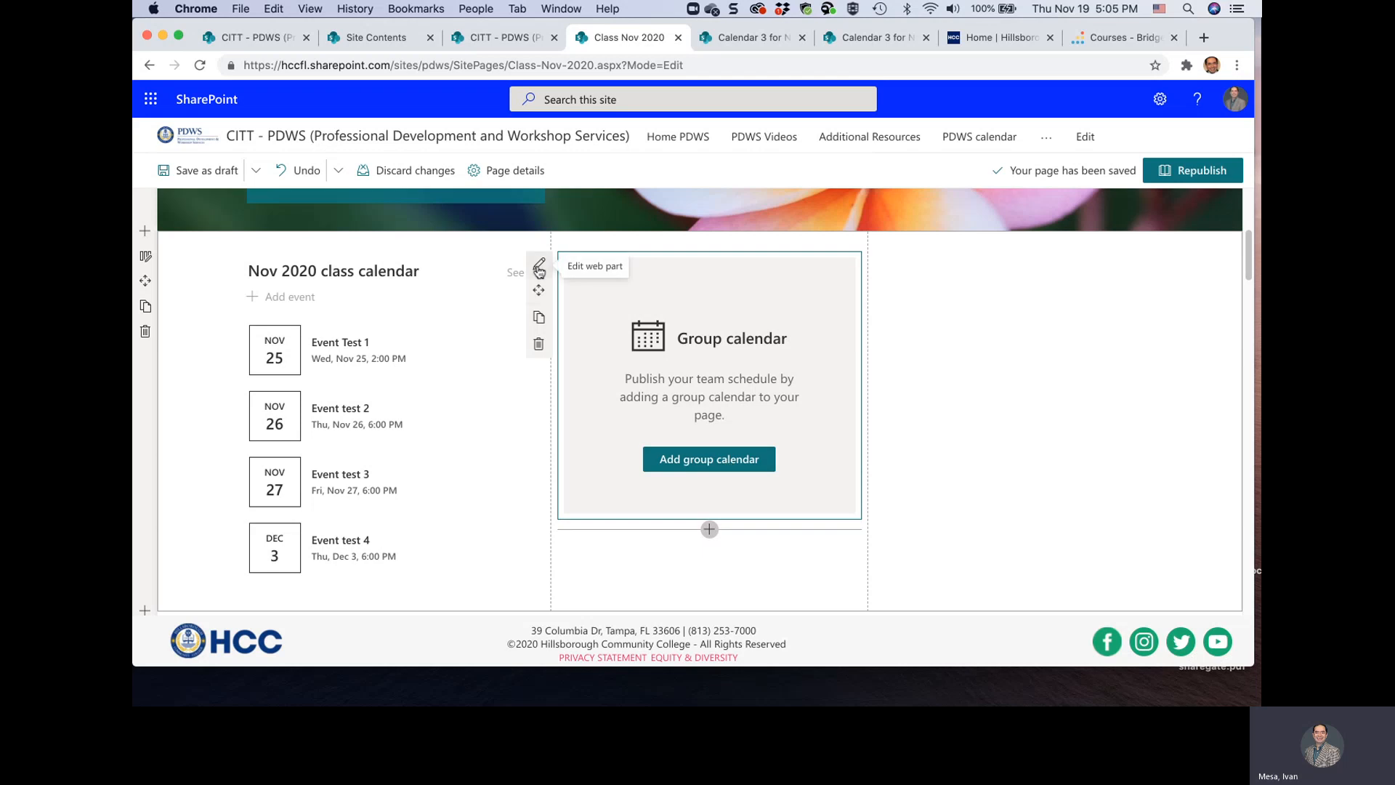
Set the Group calendar web part to display the group "PDWS Training for the HCC community" and check its events
left_click(538, 265)
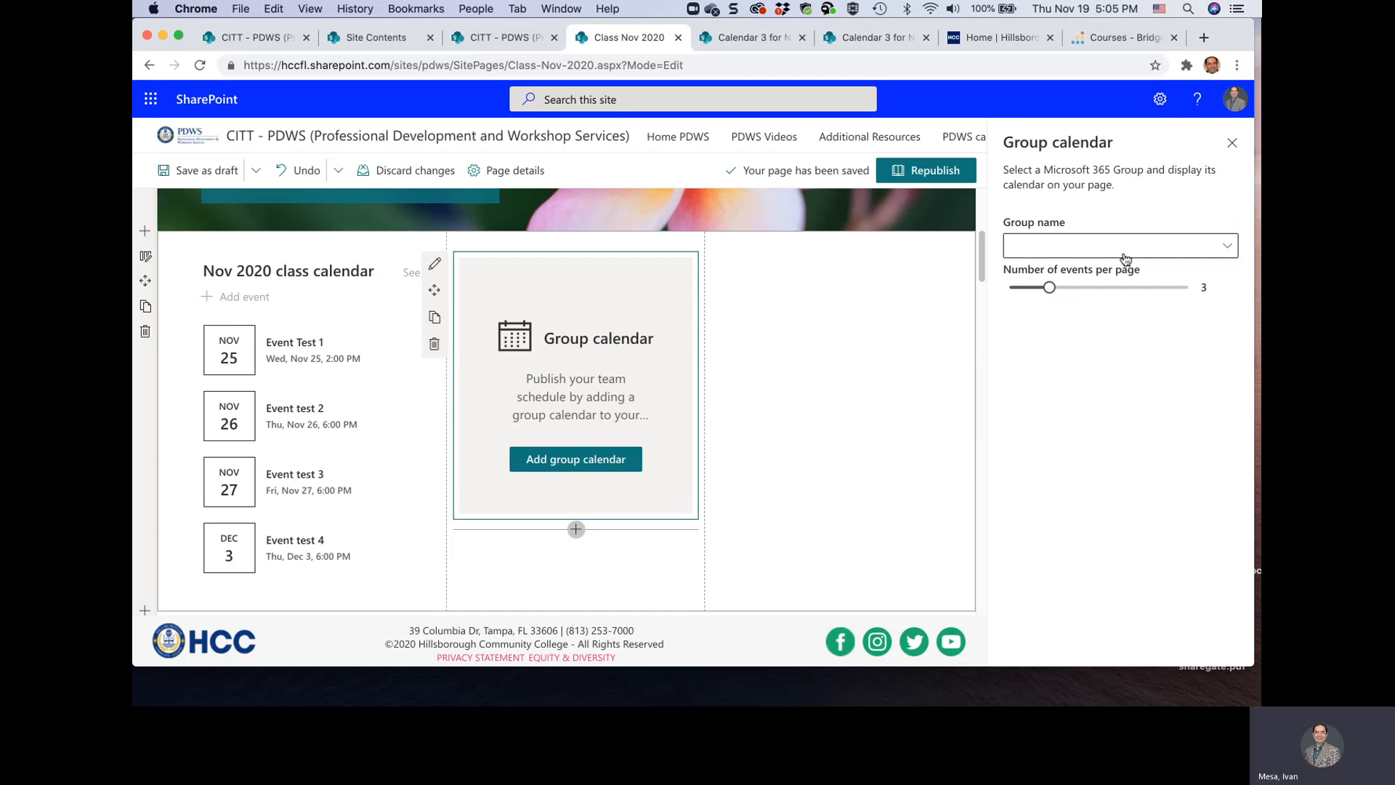
left_click(1227, 251)
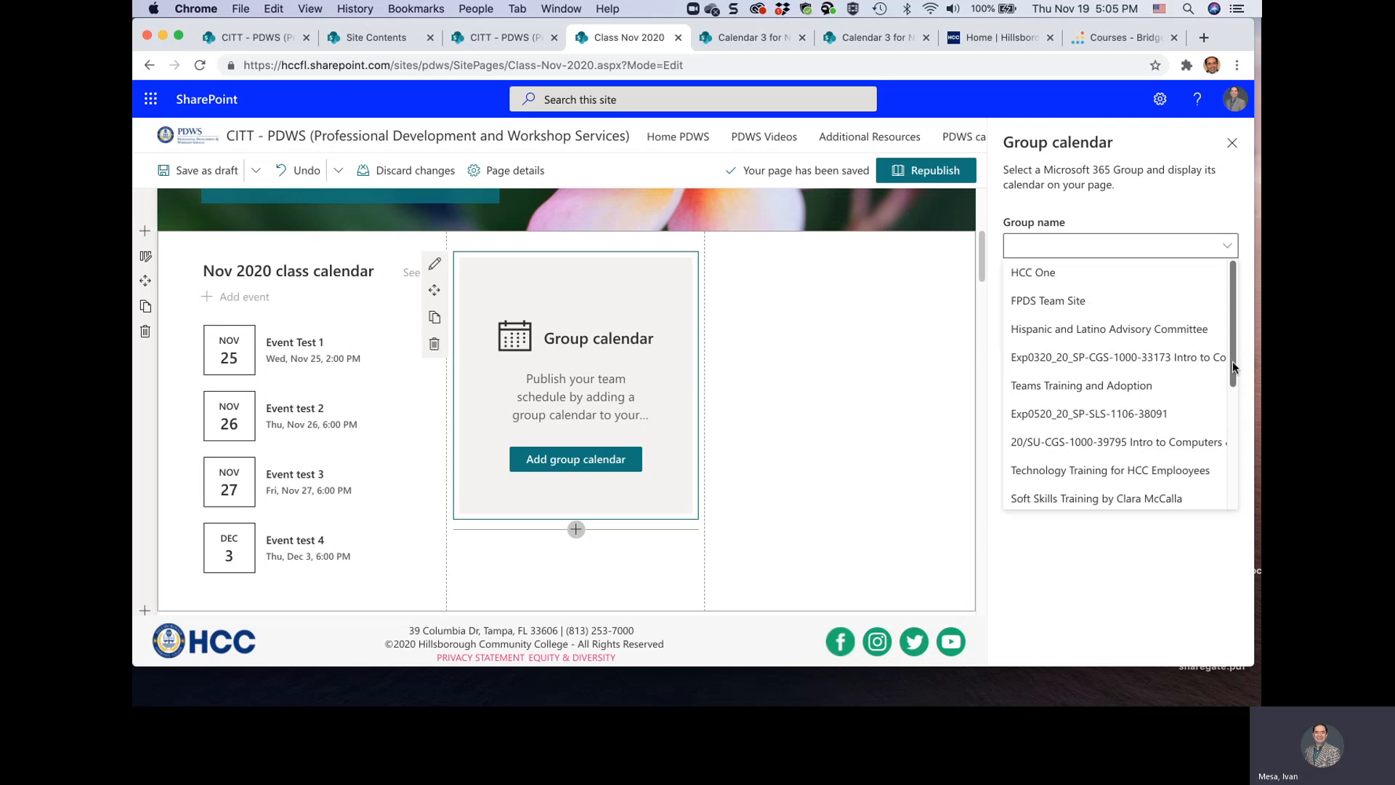
left_click_drag(1232, 367, 1249, 344)
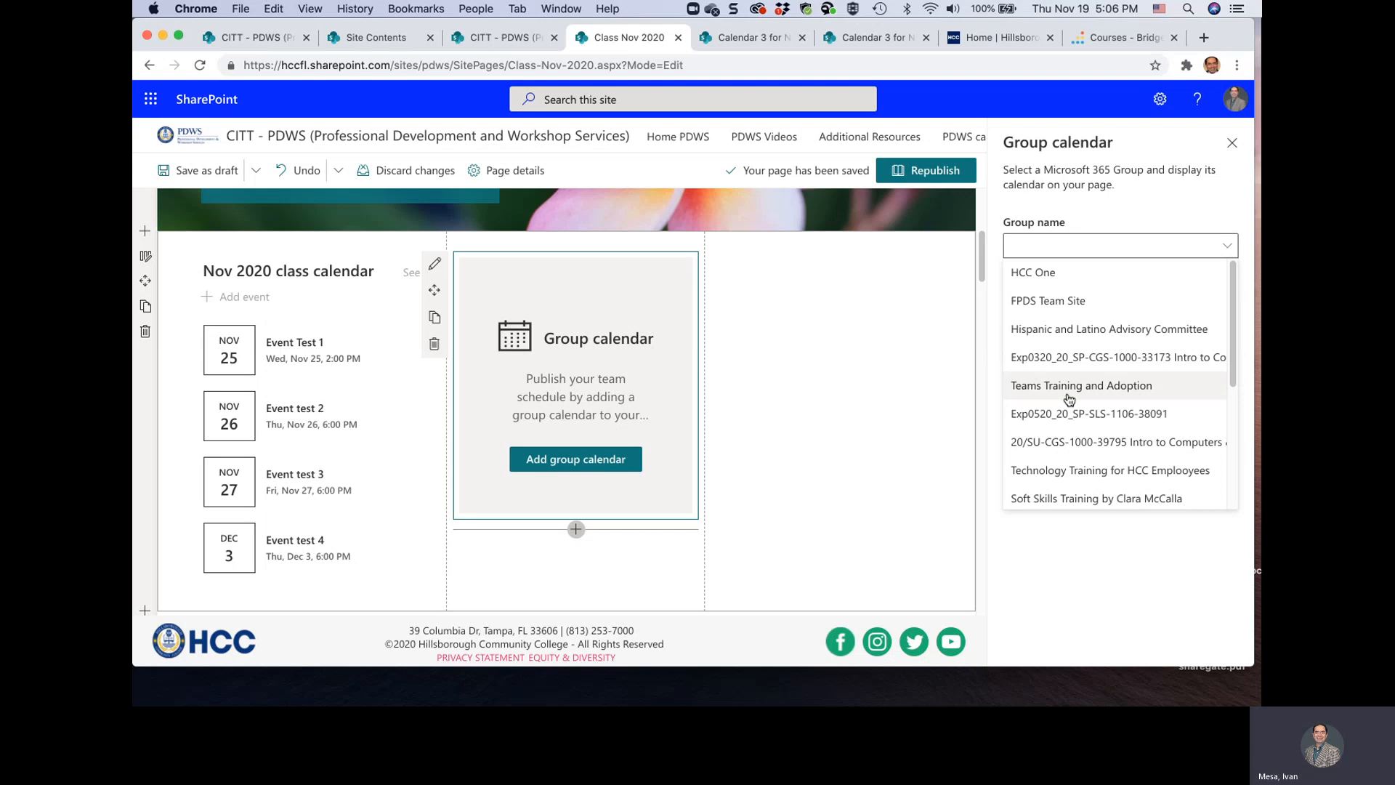
scroll(1104, 411, "down", 3)
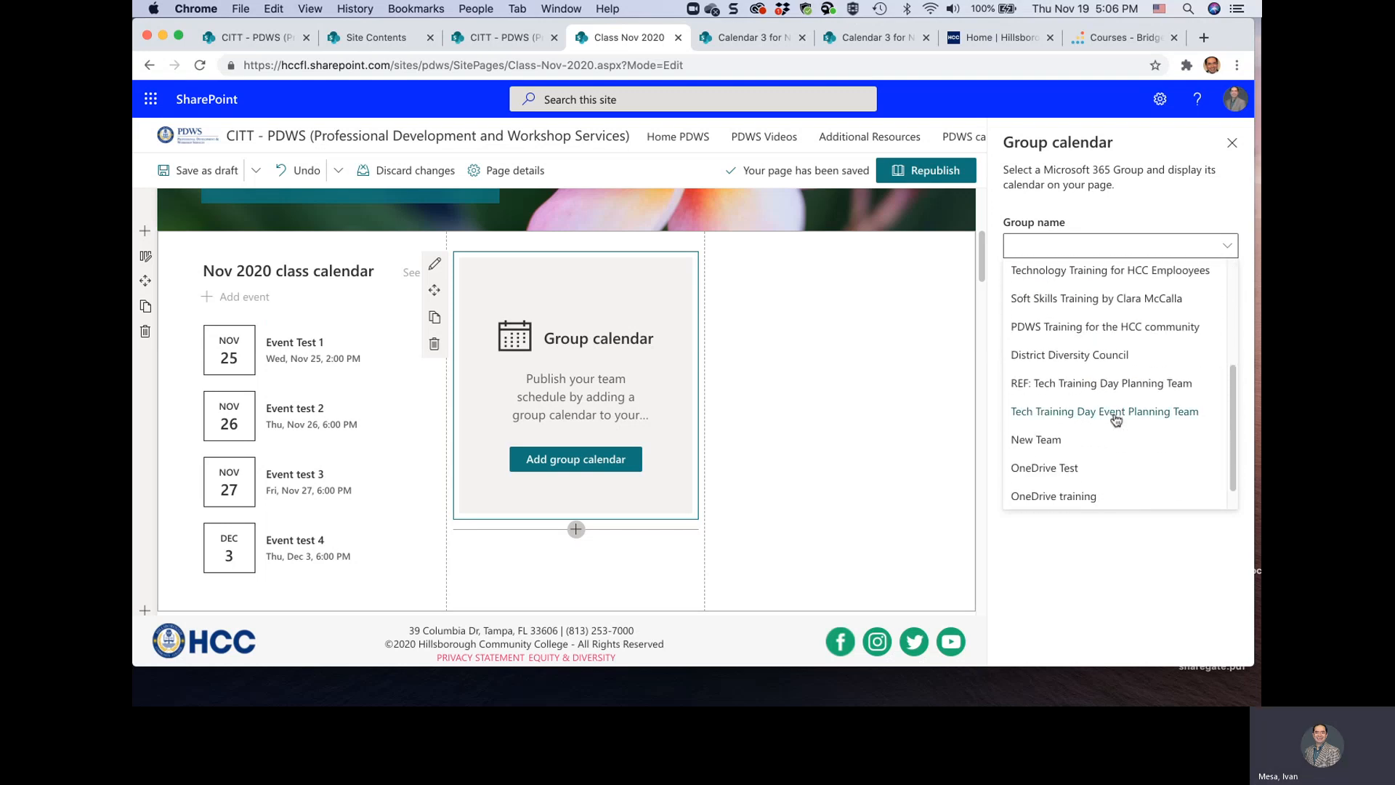
left_click(1046, 329)
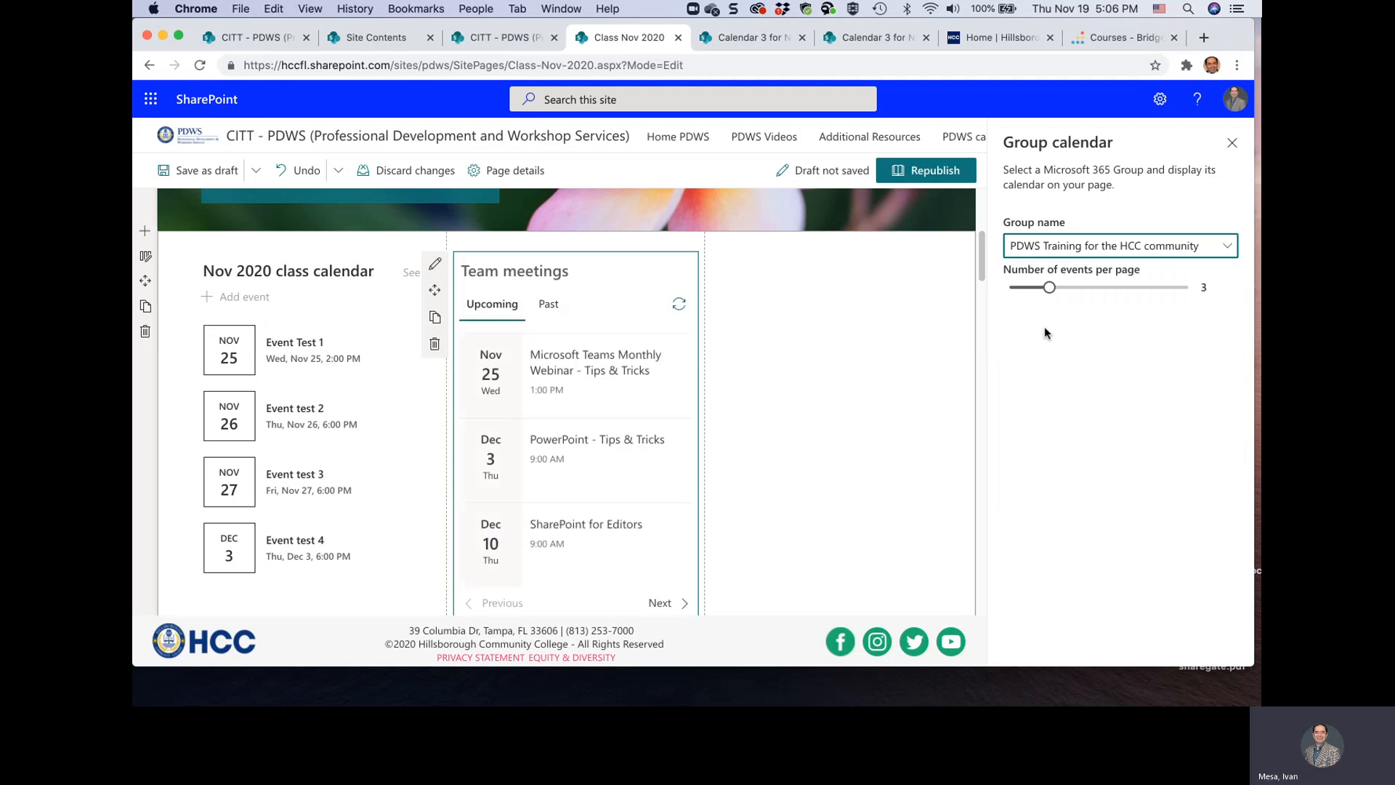
scroll(607, 466, "down", 2)
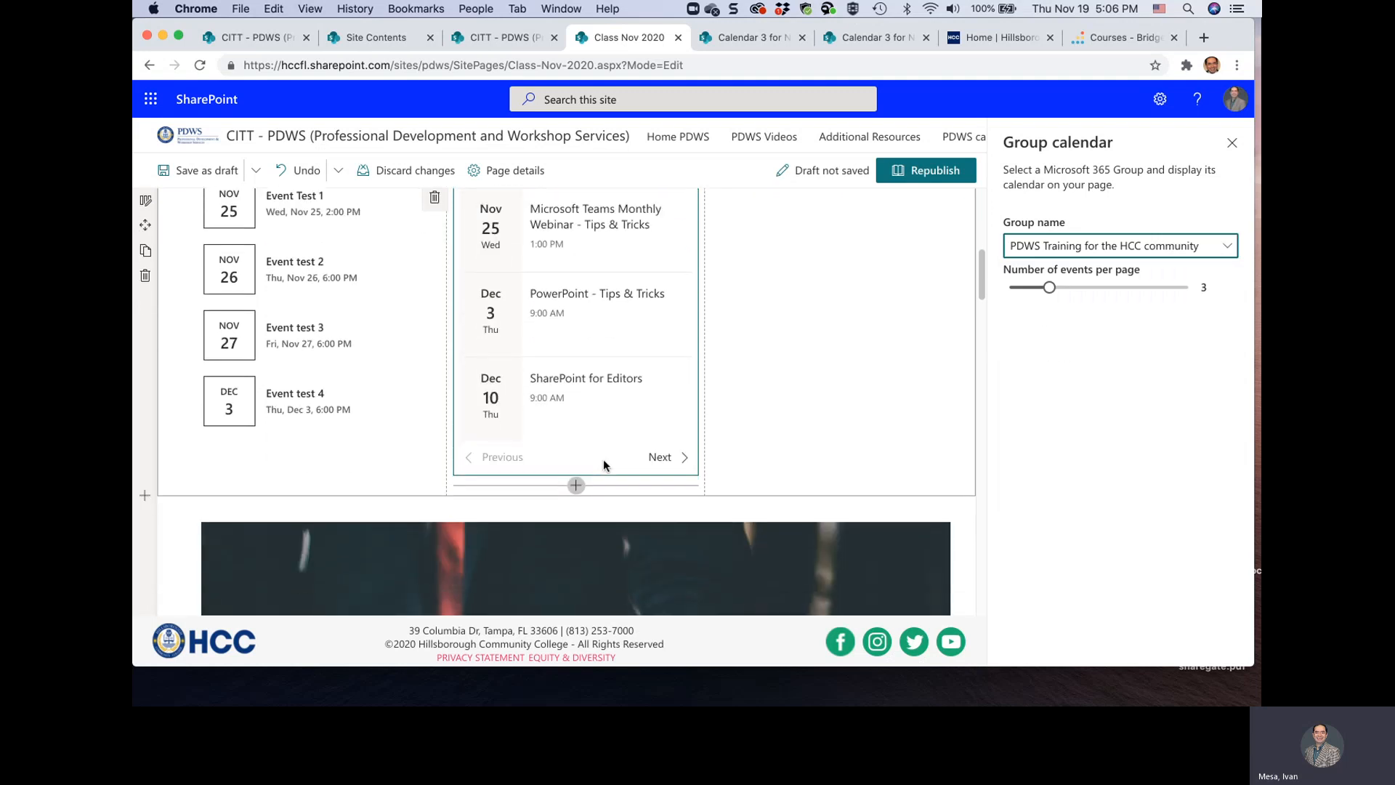
scroll(607, 465, "up", 2)
scroll(603, 459, "up", 2)
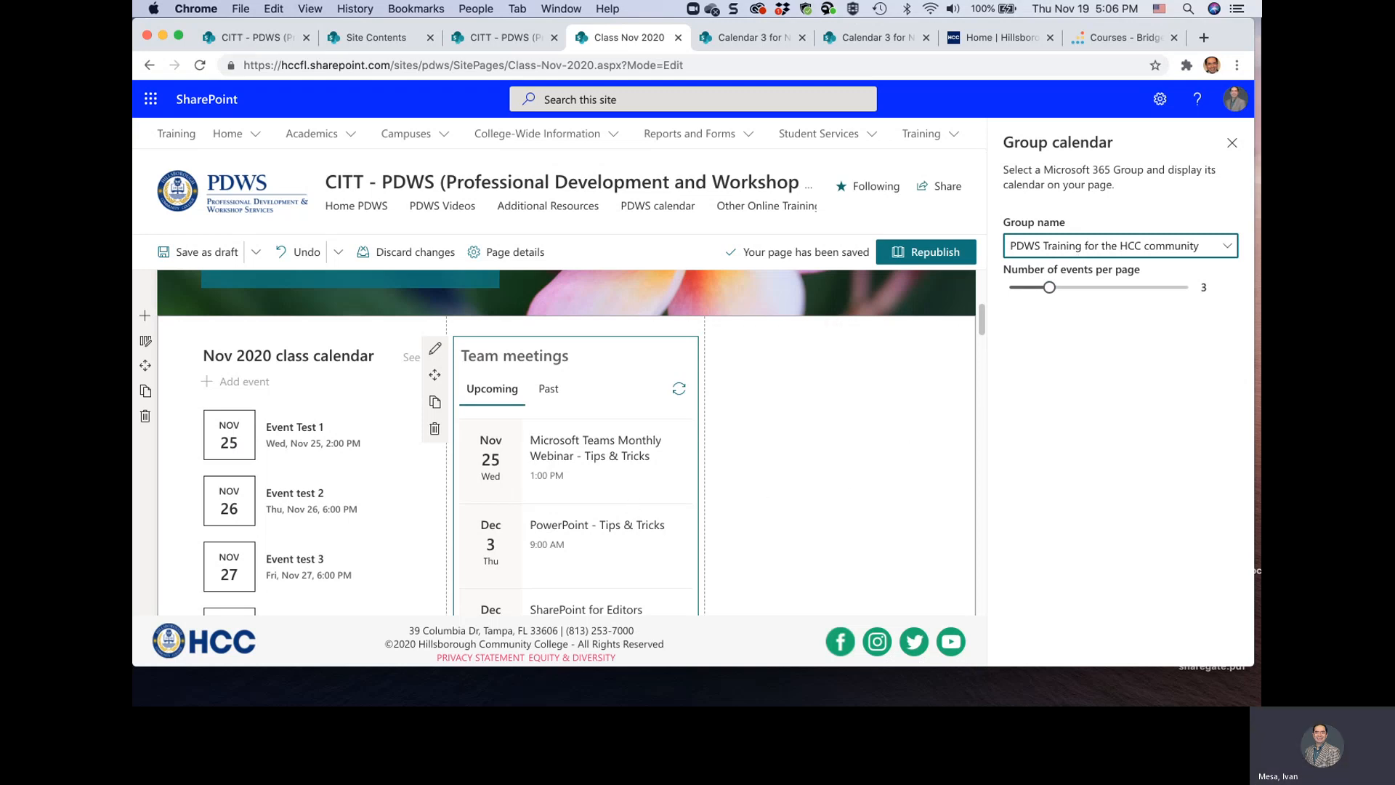
Switch to Microsoft Teams, look through the list of teams and return to the page being edited
left_click_drag(316, 0, 344, 37)
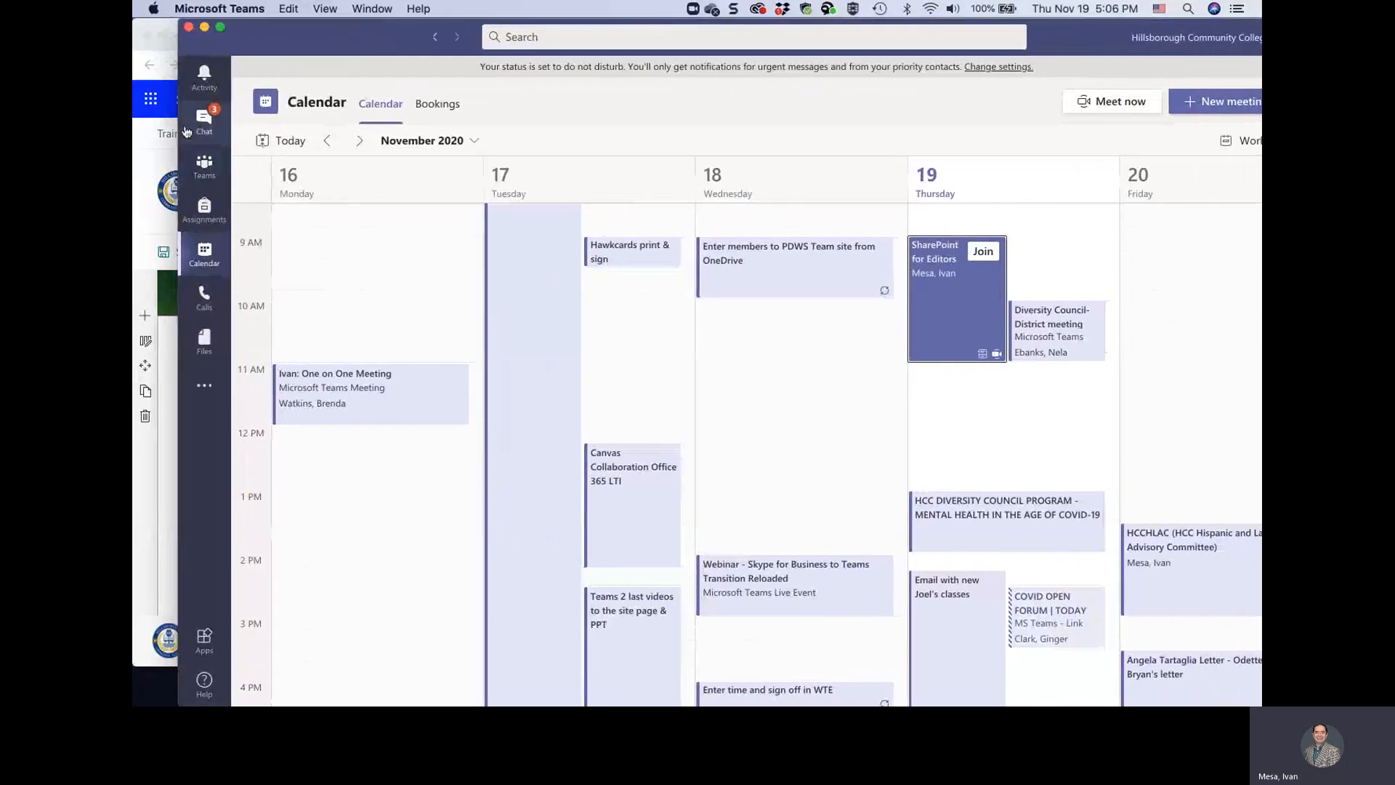
left_click(204, 167)
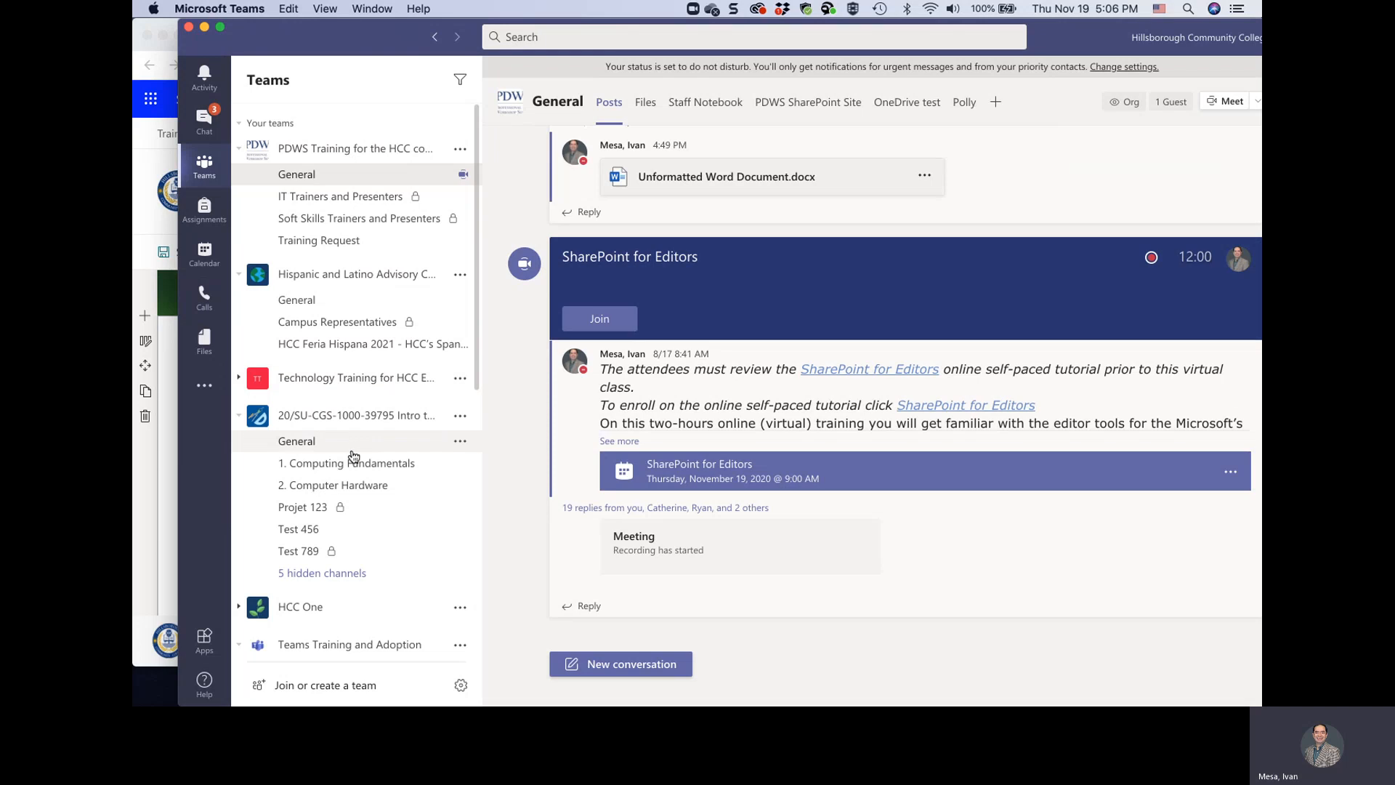
scroll(352, 451, "down", 5)
scroll(353, 455, "down", 3)
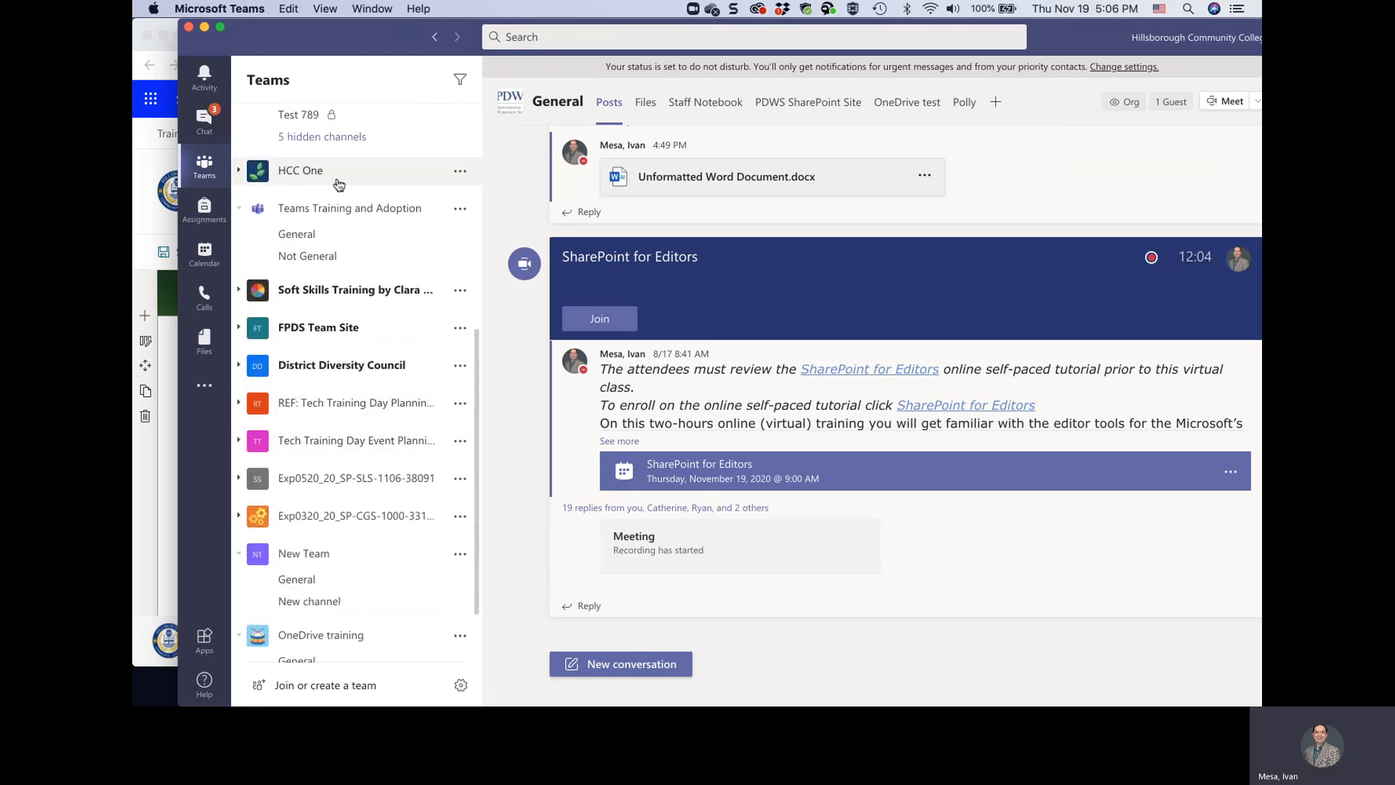
scroll(333, 593, "down", 2)
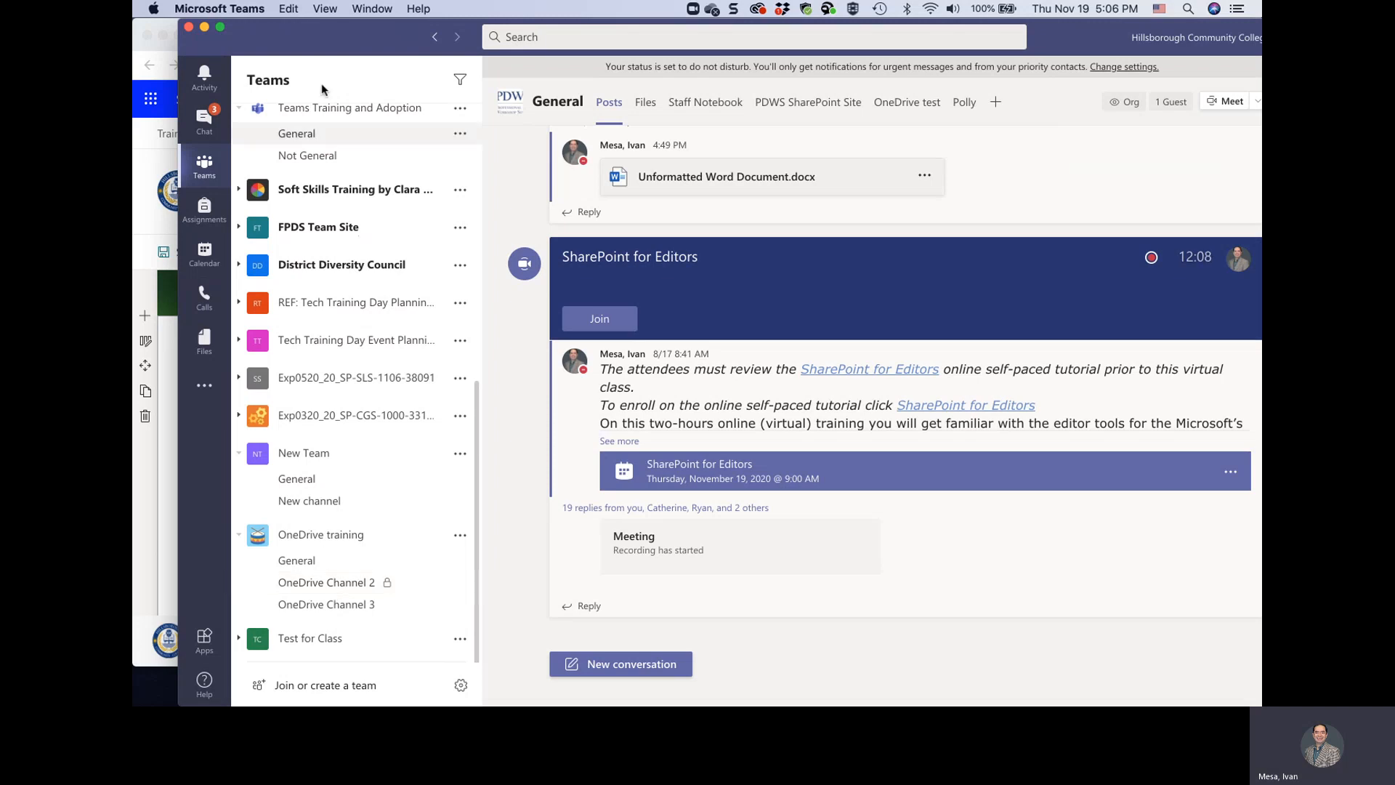
left_click_drag(345, 37, 134, 40)
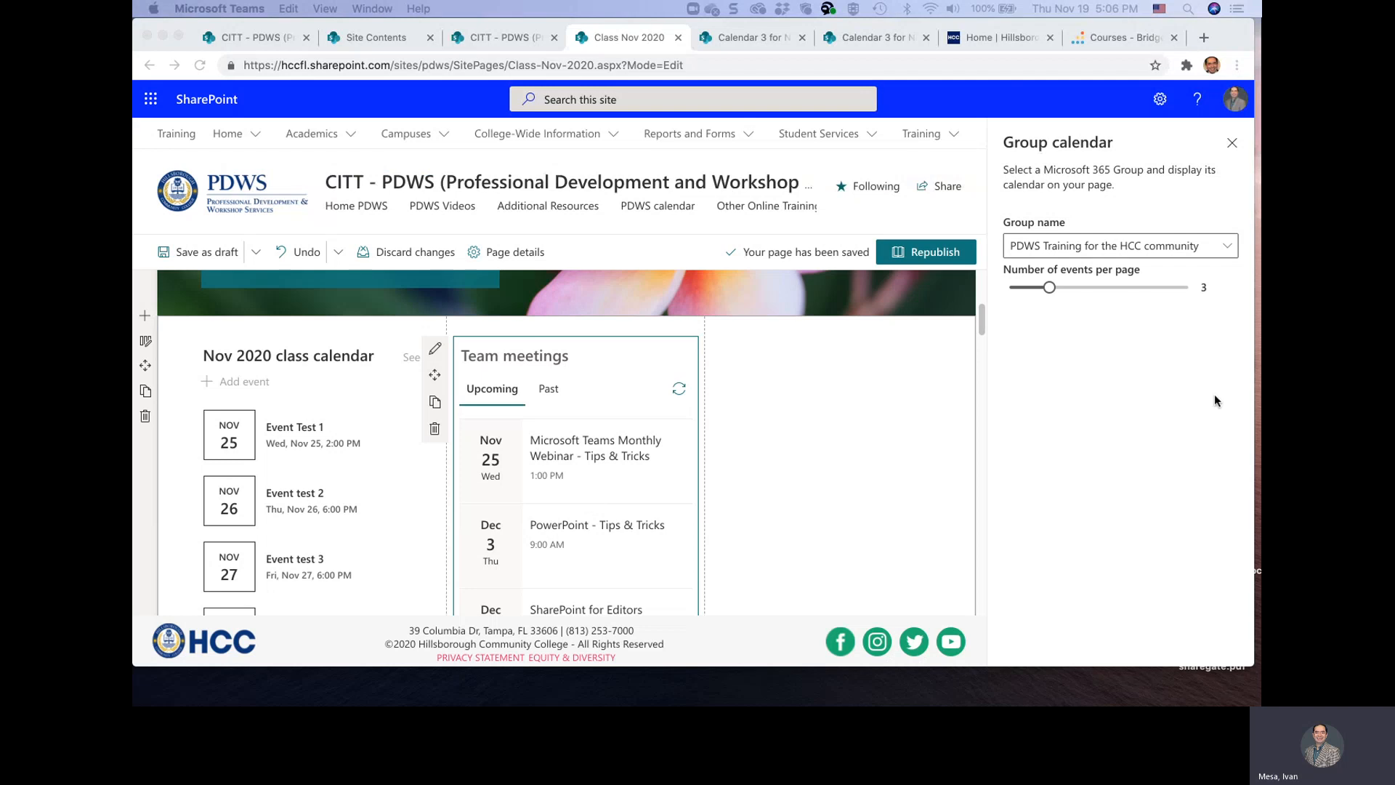
Examine the Microsoft 365 groups available for the Group calendar web part
left_click(1227, 245)
left_click(1228, 246)
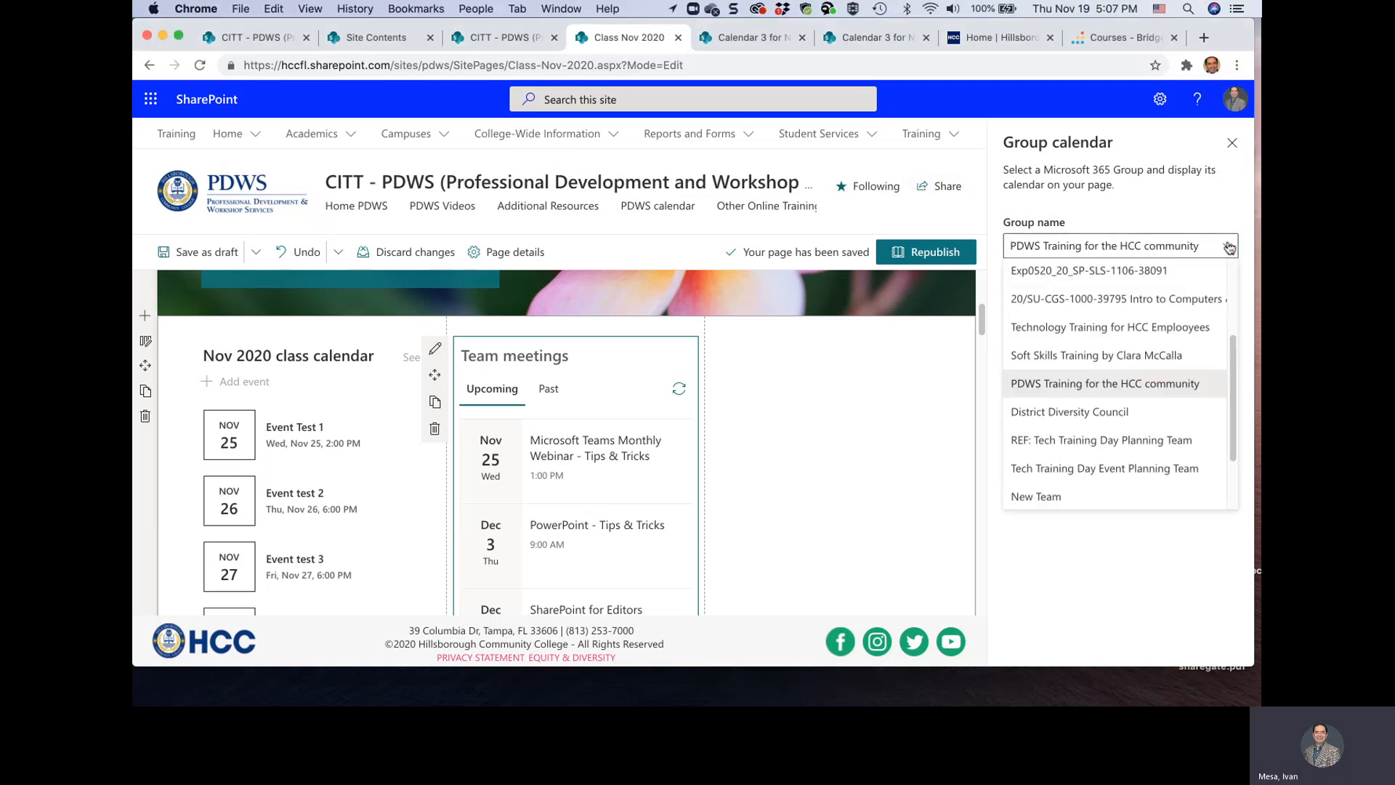
scroll(1095, 442, "up", 3)
scroll(1095, 442, "up", 1)
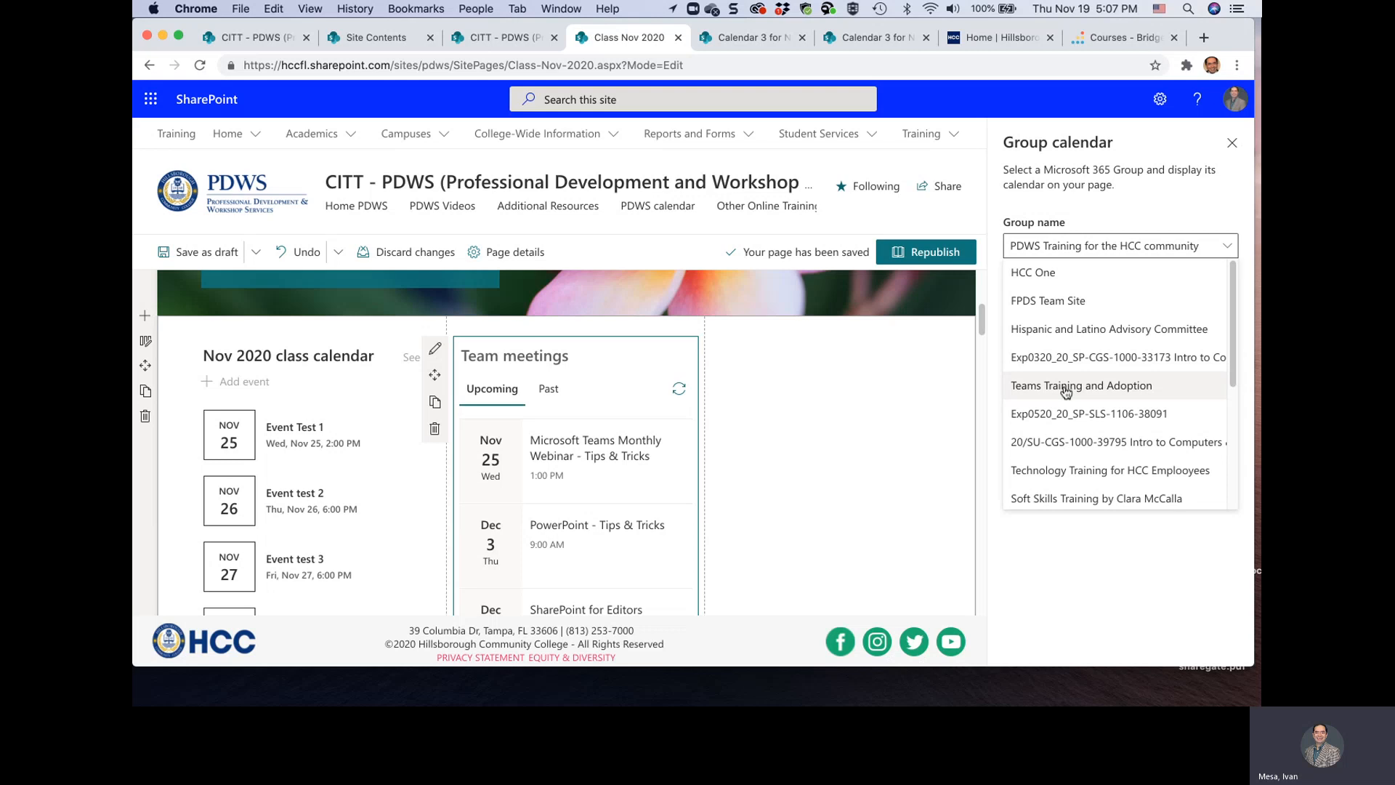
scroll(1065, 388, "down", 1)
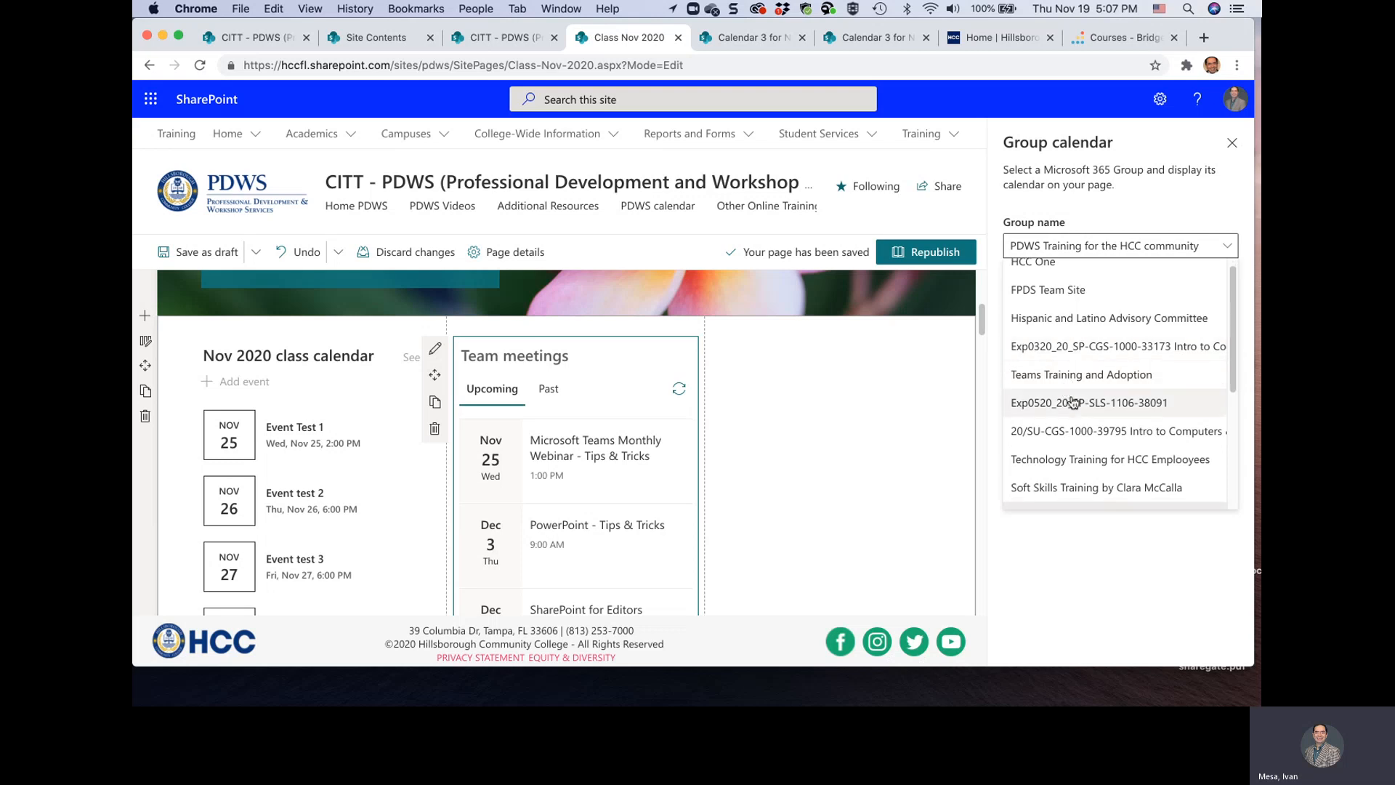
scroll(1082, 427, "down", 1)
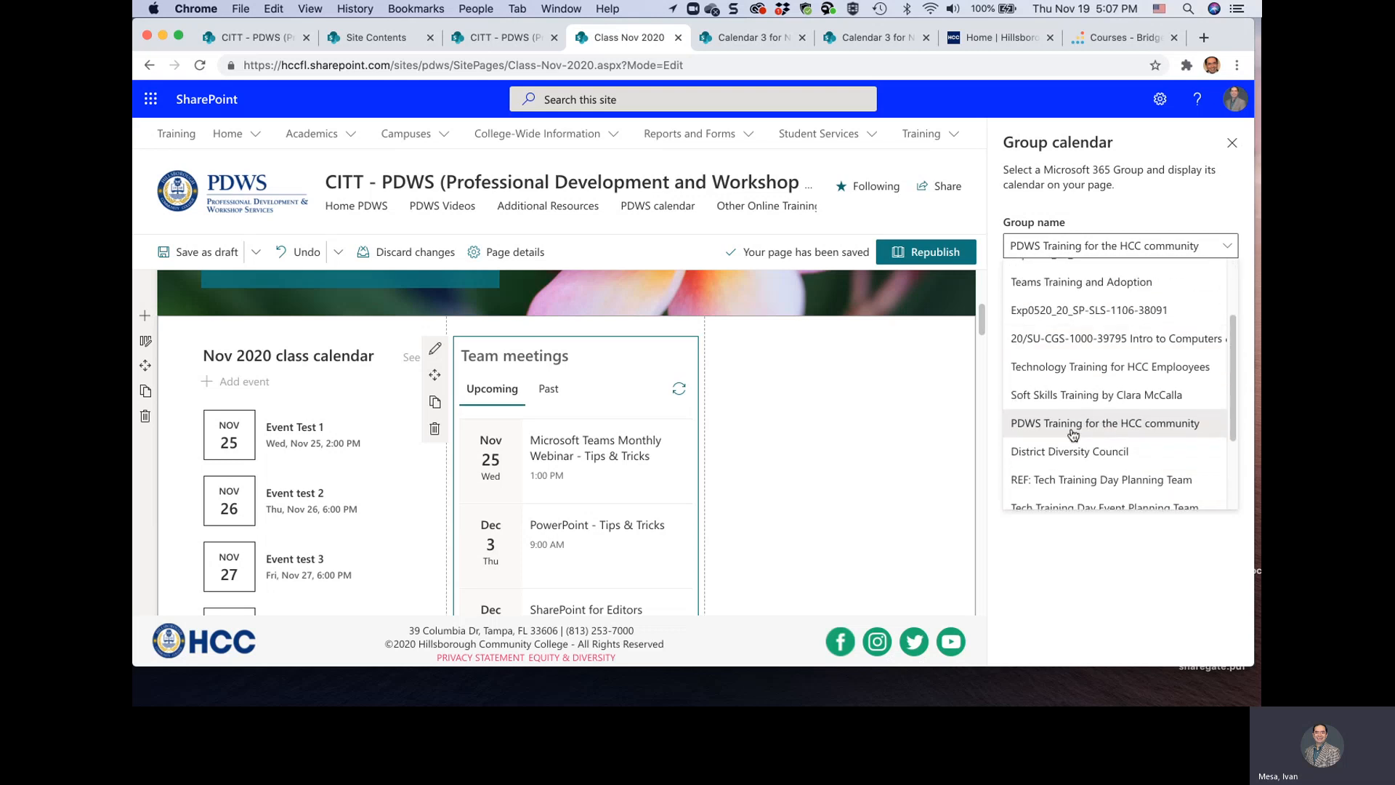
scroll(1093, 458, "down", 1)
scroll(1095, 473, "down", 3)
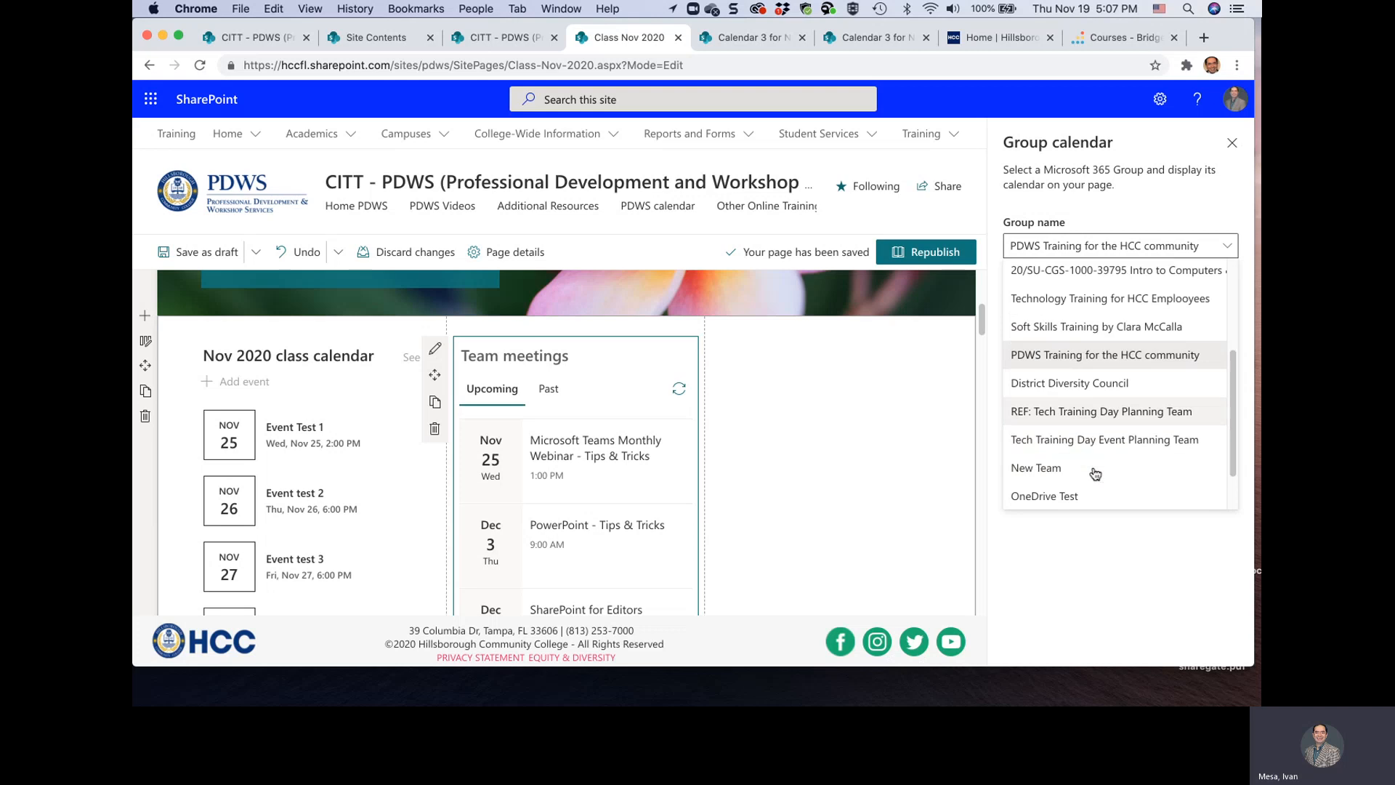
scroll(1094, 472, "up", 4)
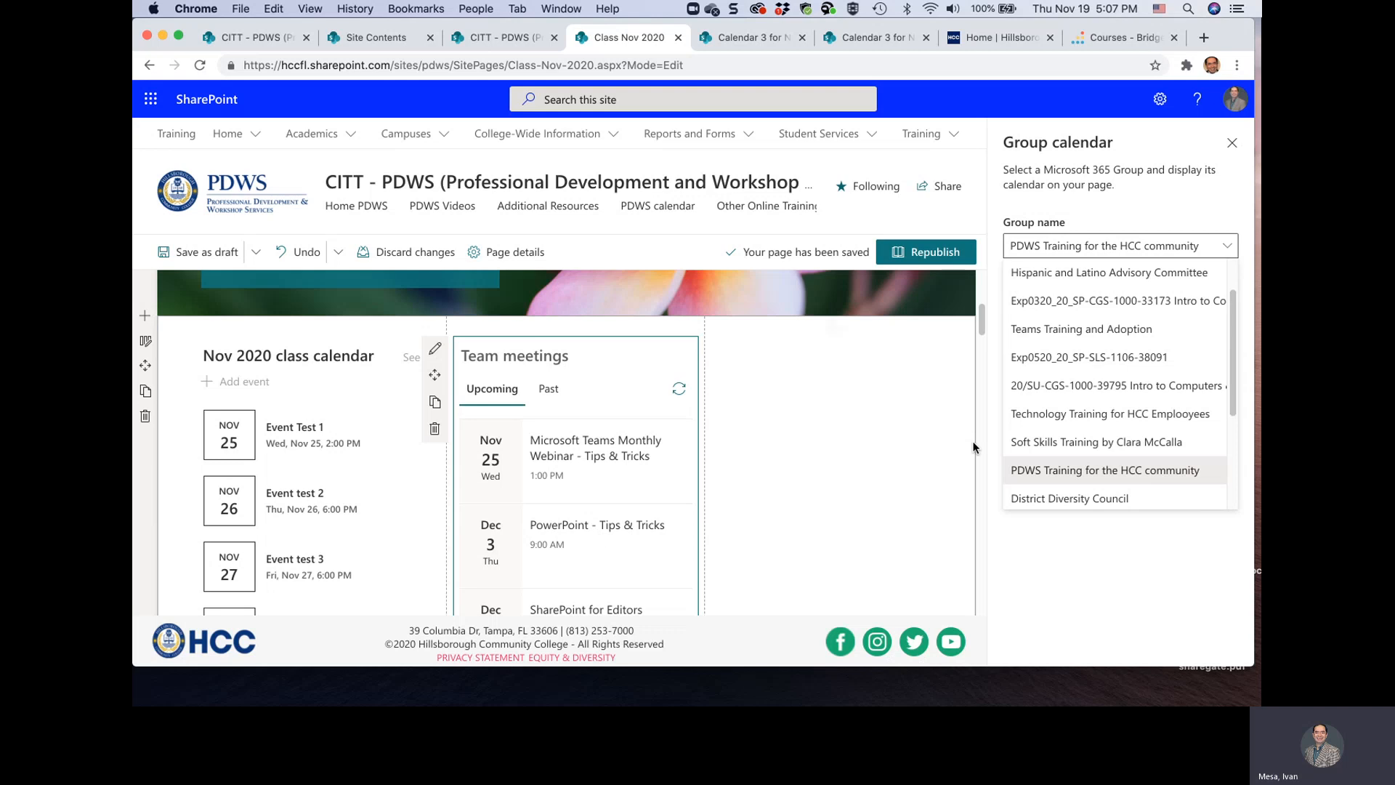
scroll(1112, 359, "up", 1)
scroll(1099, 436, "down", 2)
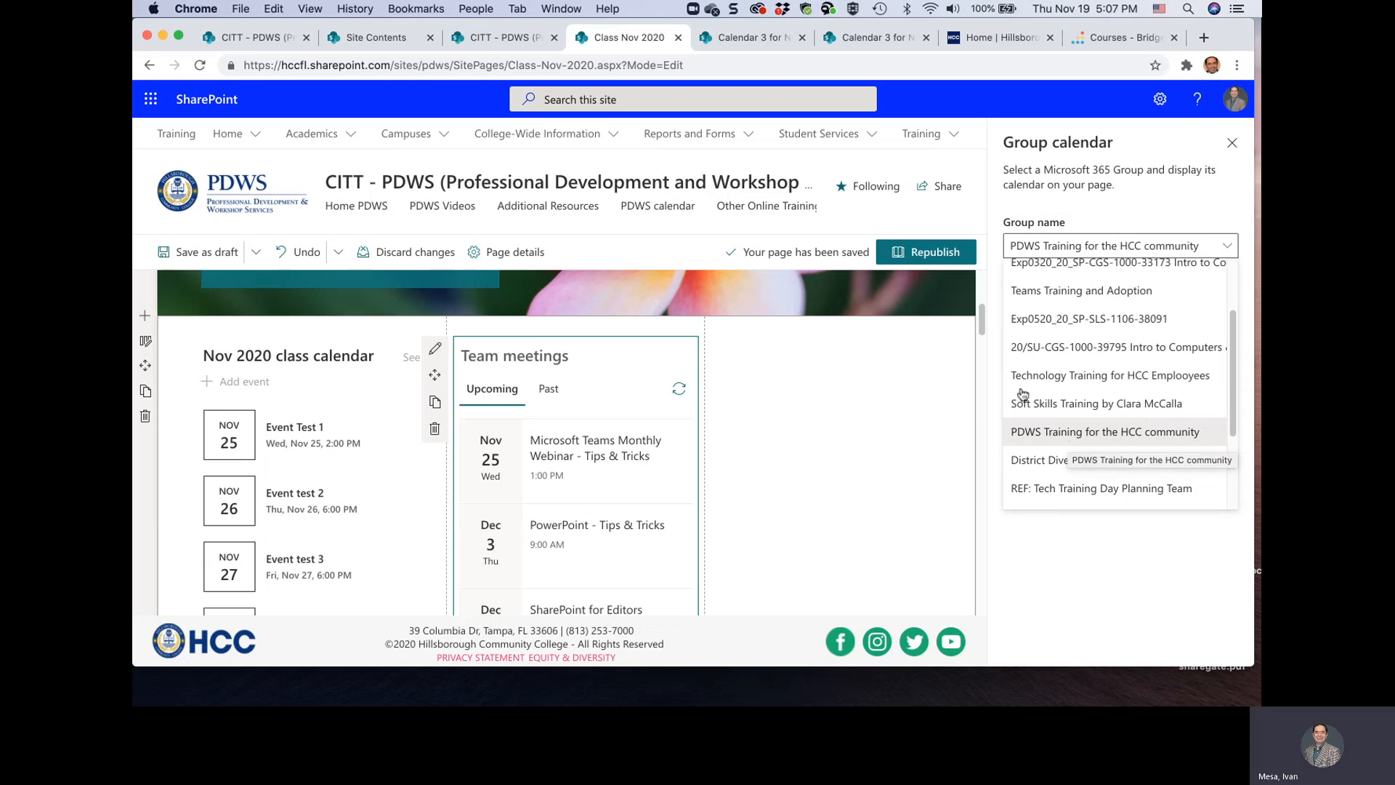
Switch to Microsoft Teams and expand the PDWS Training for the HCC community team to view its channels
left_click_drag(945, 0, 806, 0)
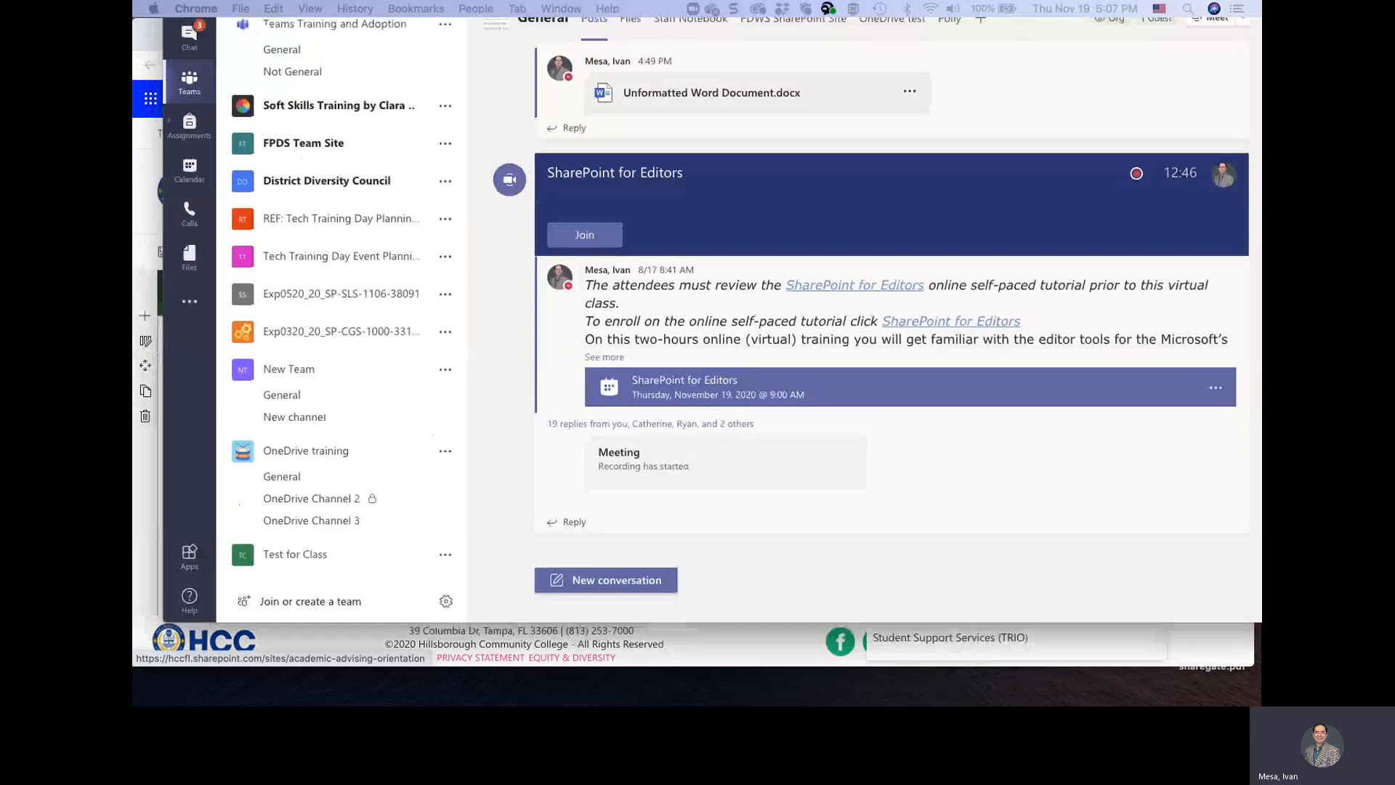
left_click_drag(374, 0, 345, 125)
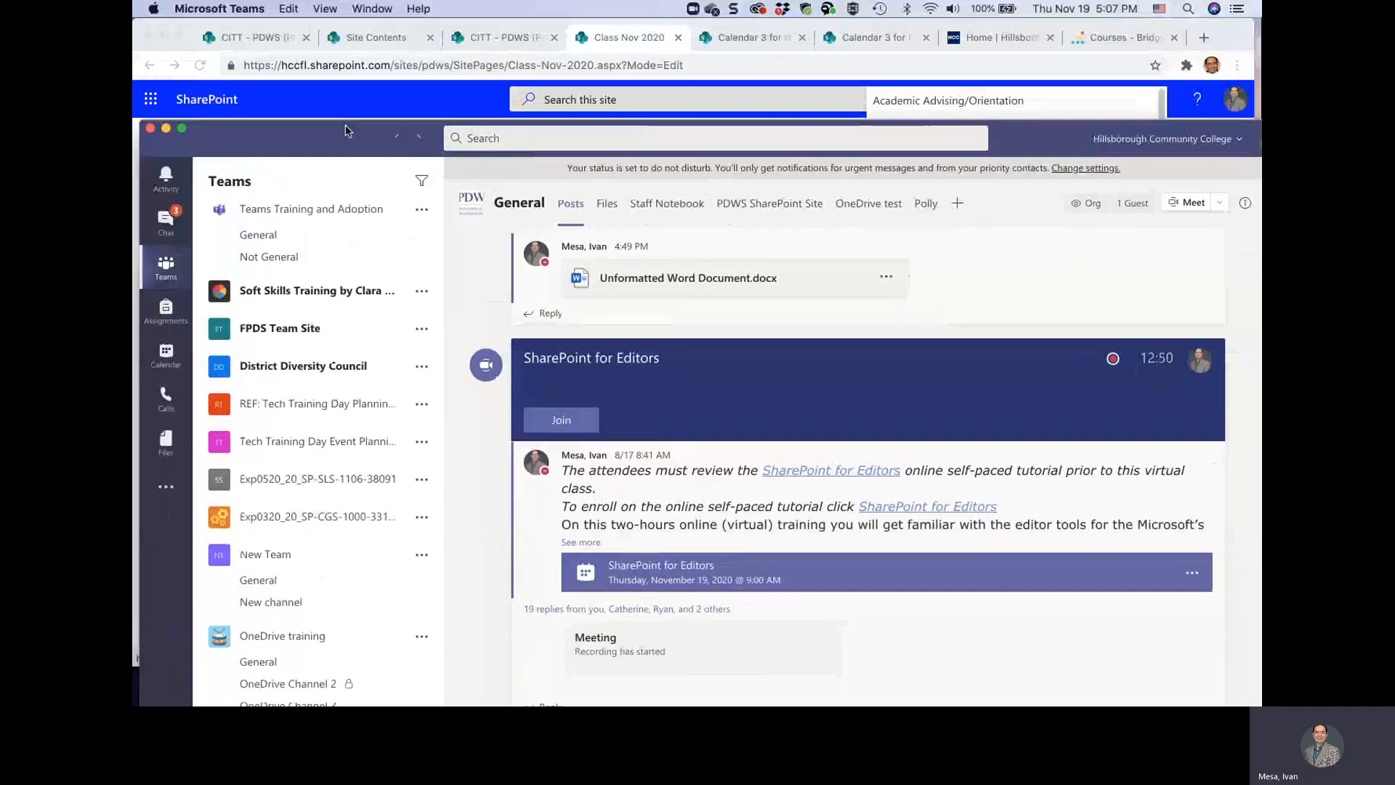
scroll(311, 290, "up", 3)
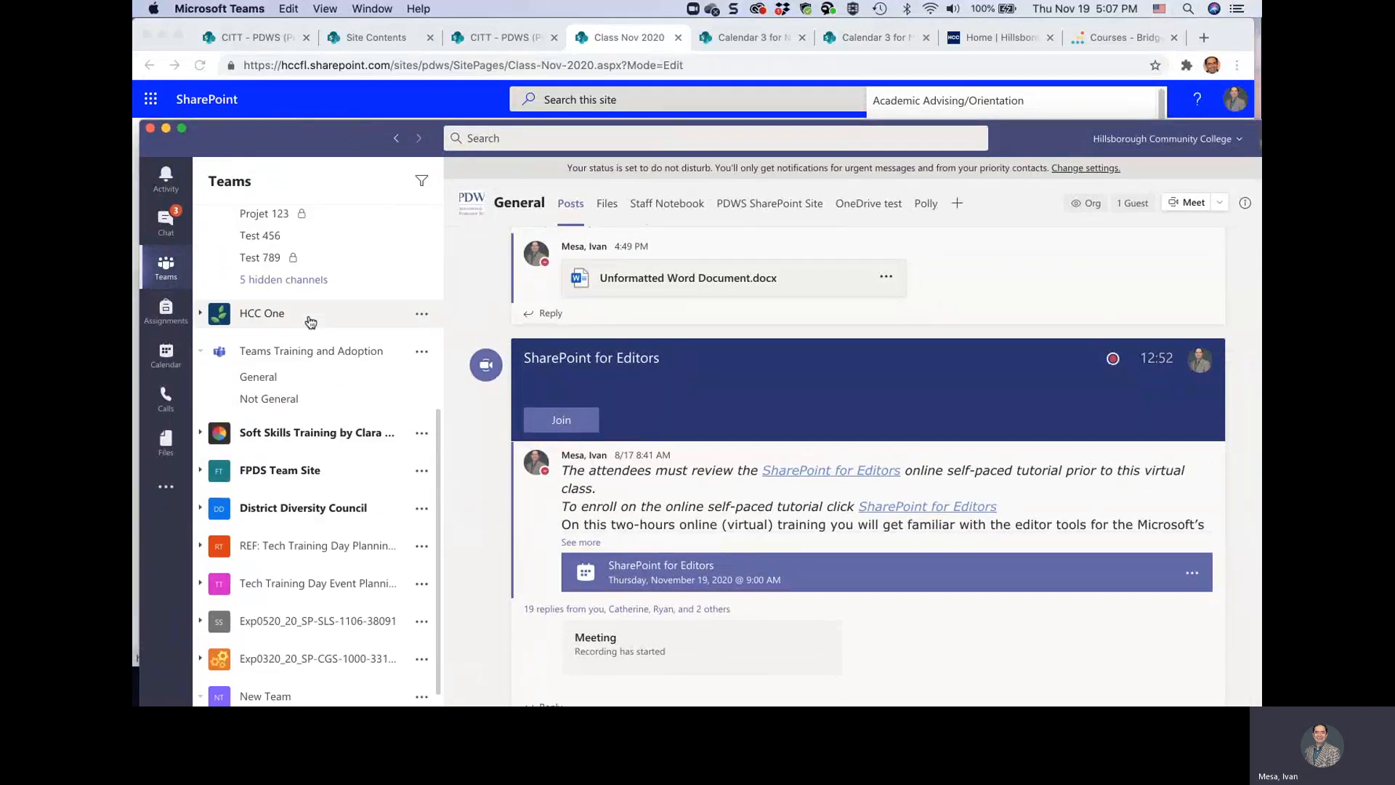
scroll(311, 322, "up", 6)
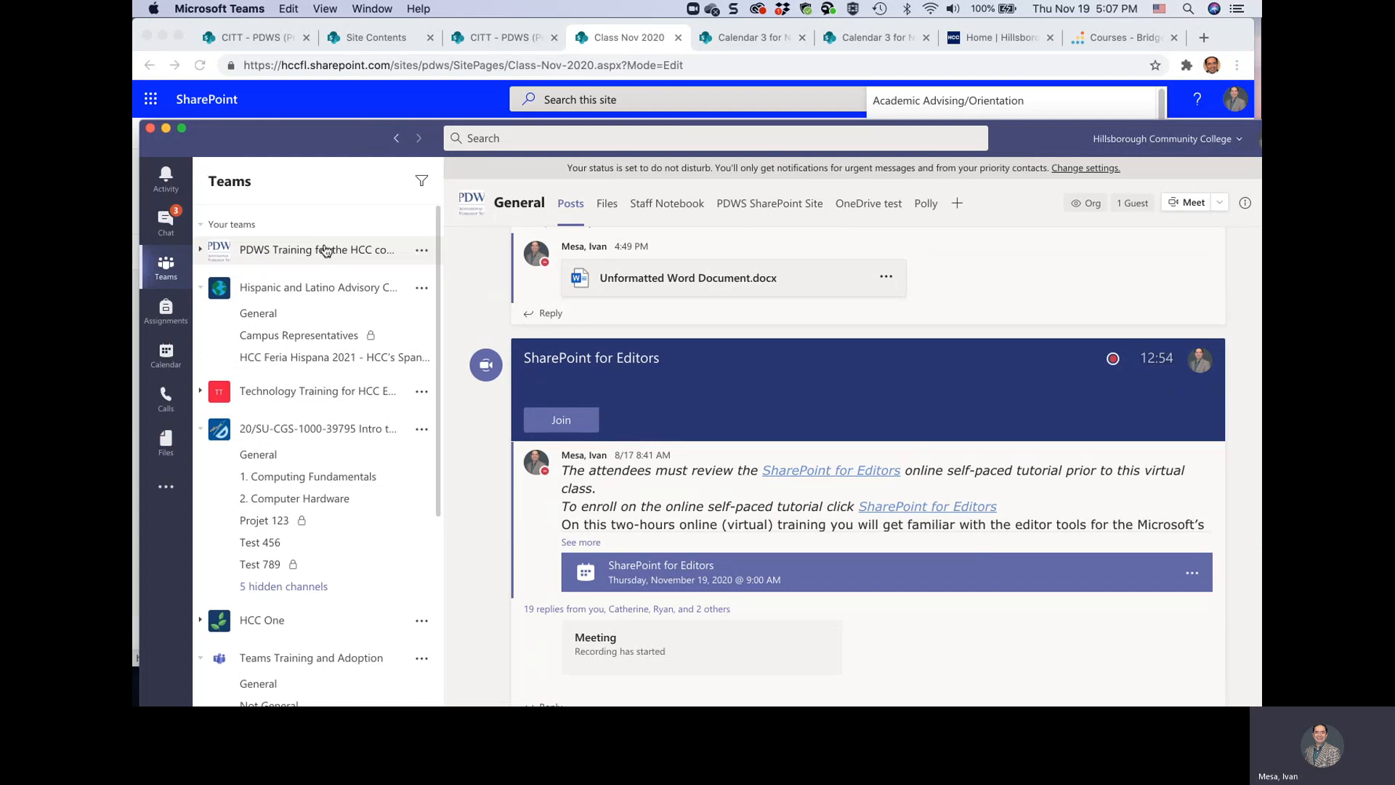
left_click(421, 251)
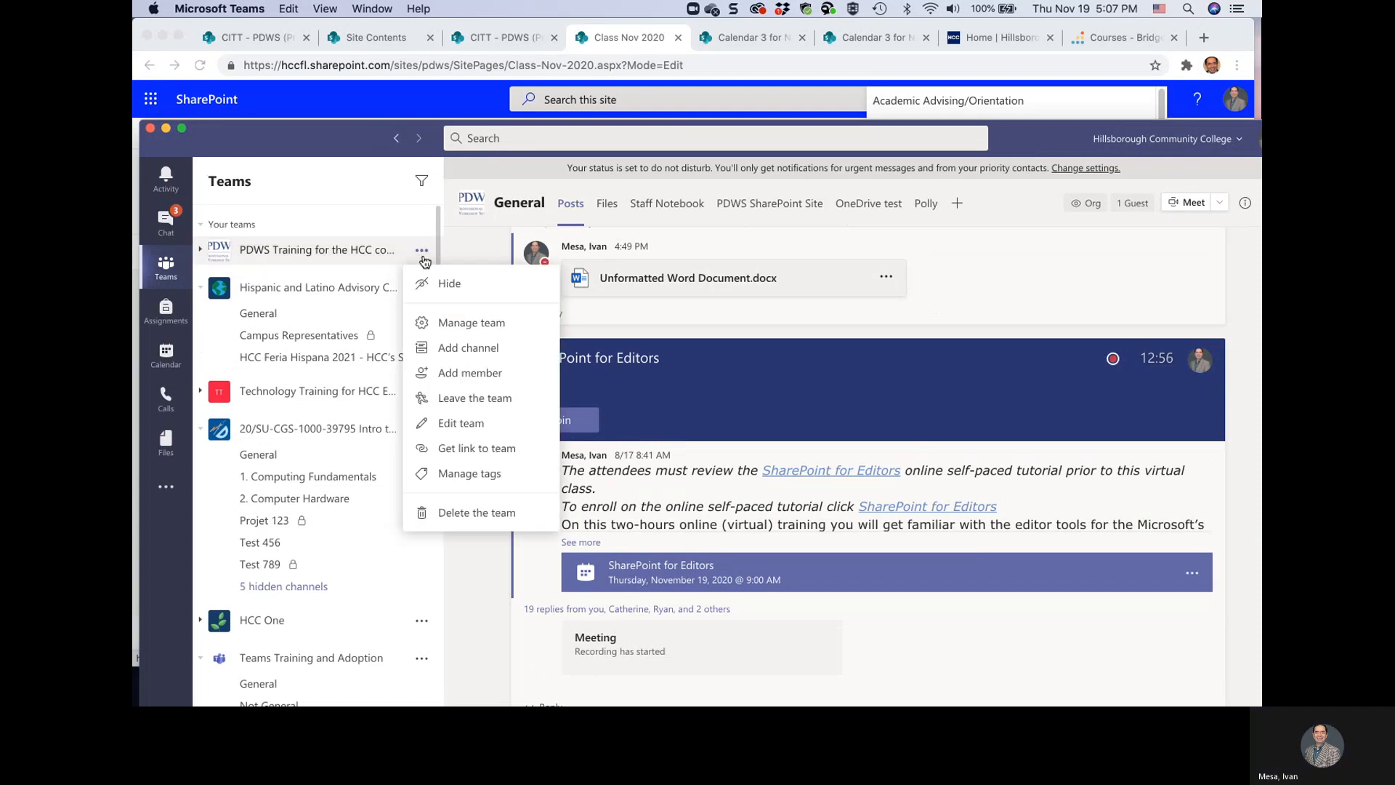
left_click(360, 254)
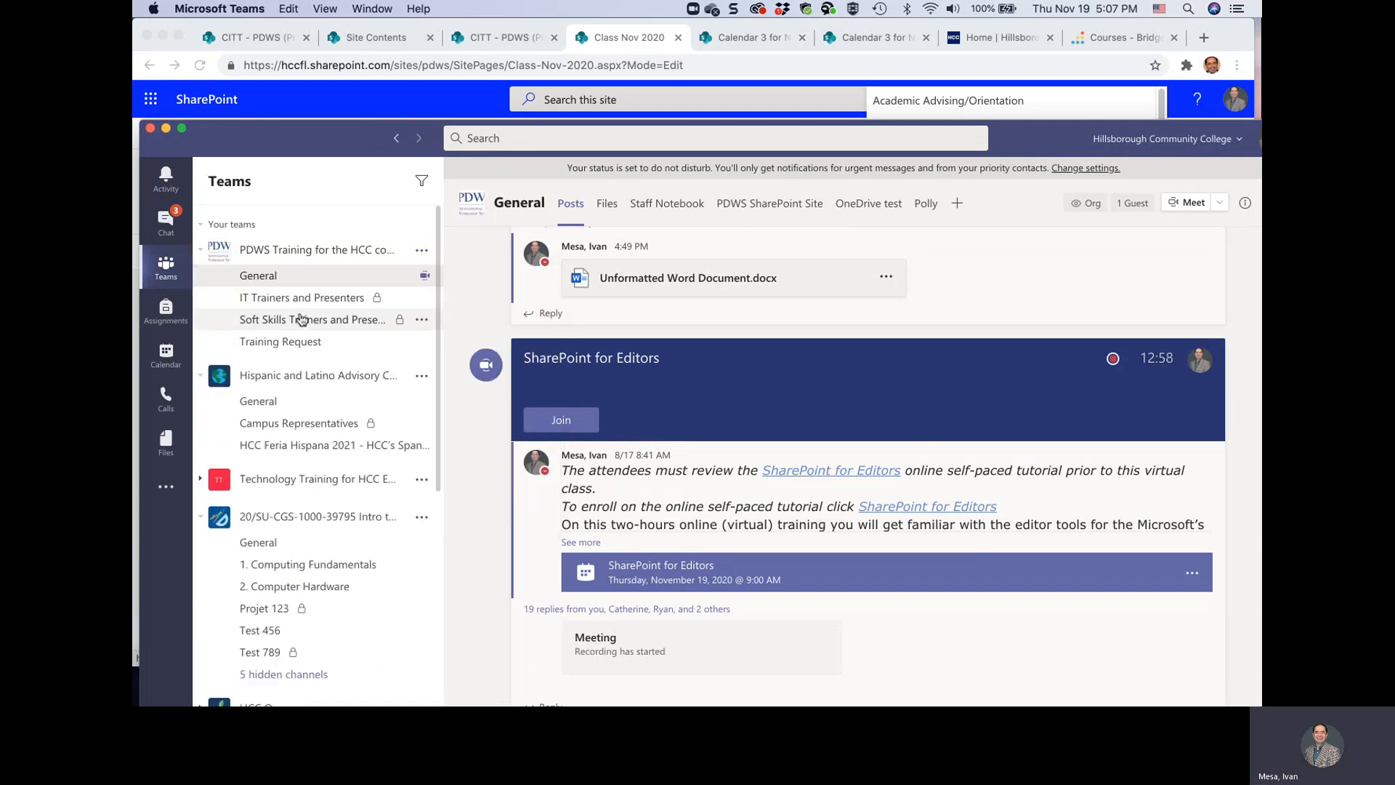
Open the Nov 19 SharePoint for Editors meeting from the Teams calendar, review its details, and compare with the page's Team meetings web part
left_click(167, 356)
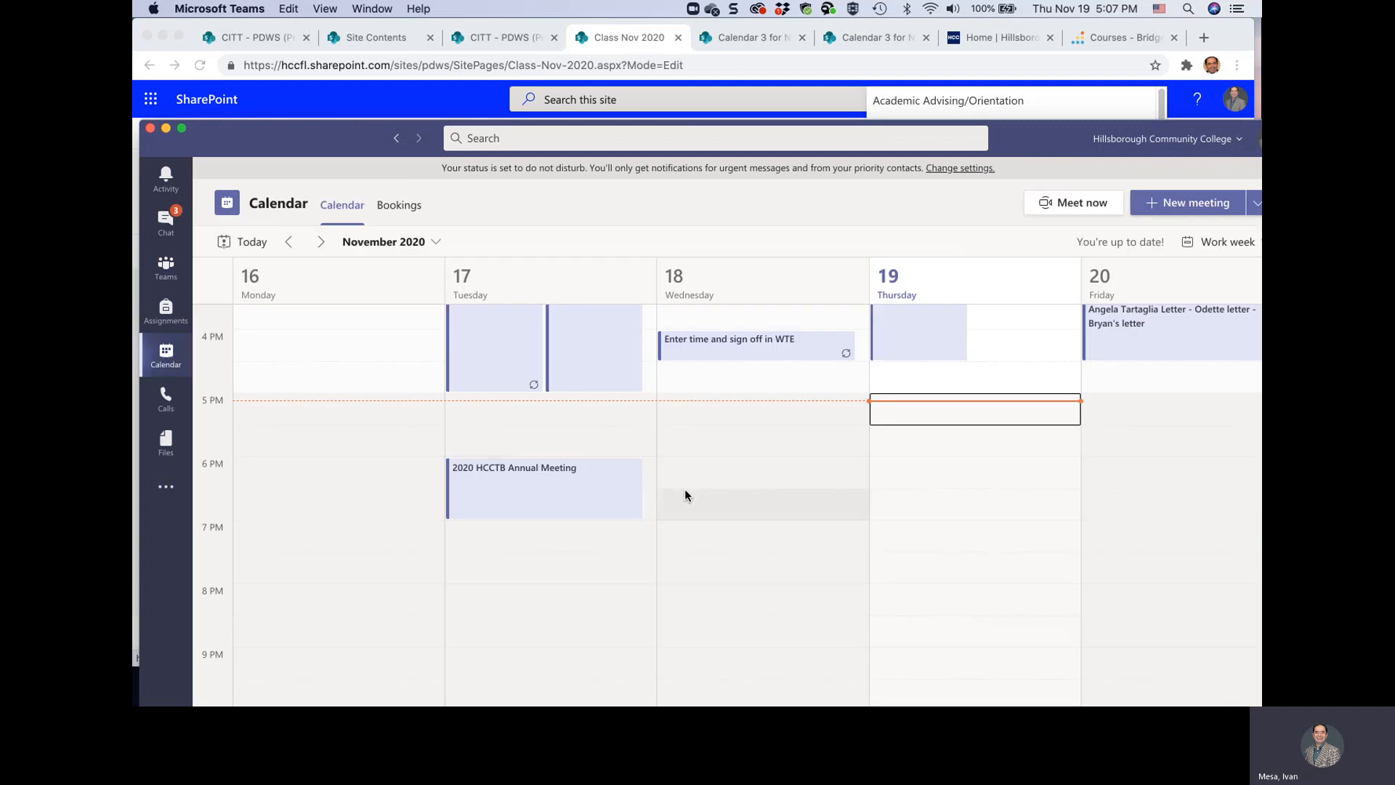
scroll(685, 490, "up", 5)
scroll(684, 494, "up", 5)
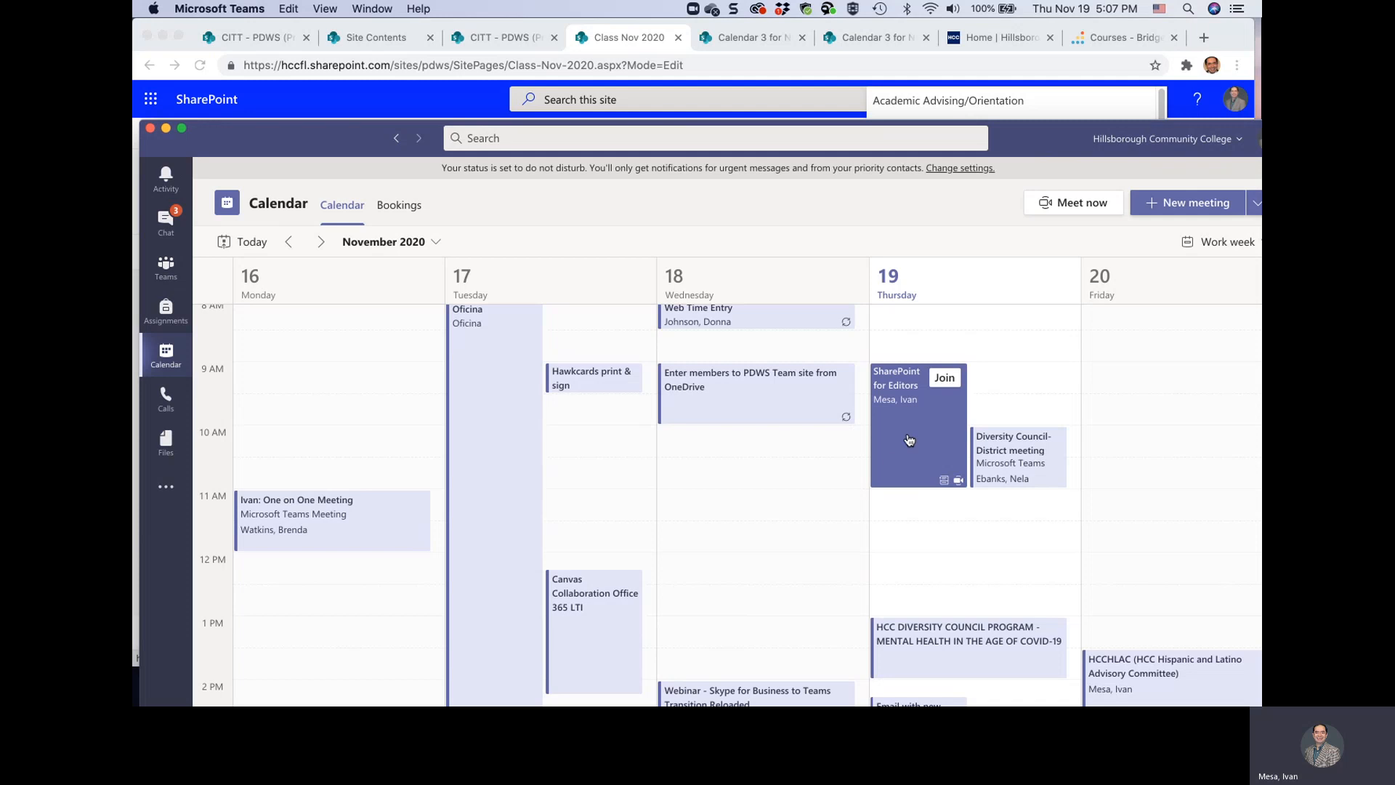
left_click(908, 440)
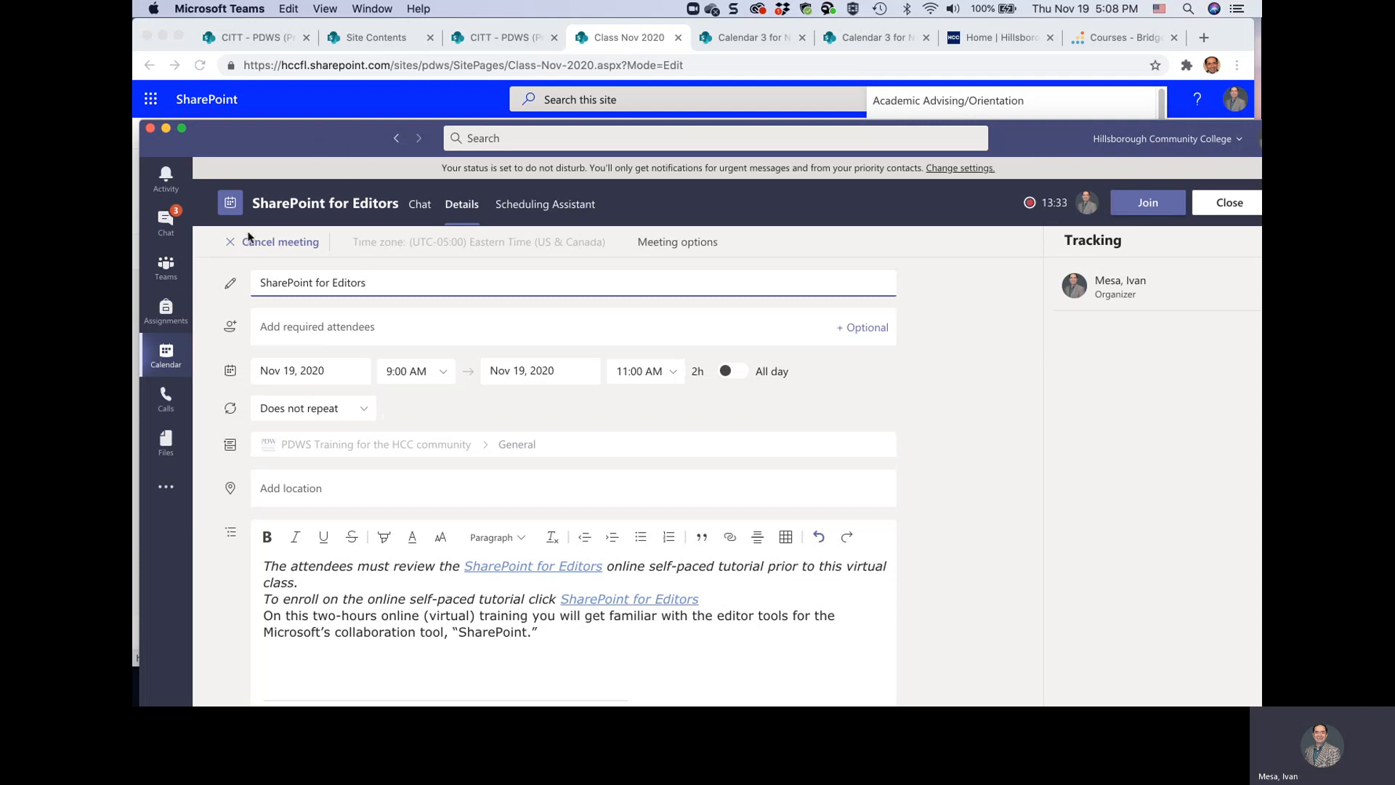
left_click_drag(295, 139, 297, 2)
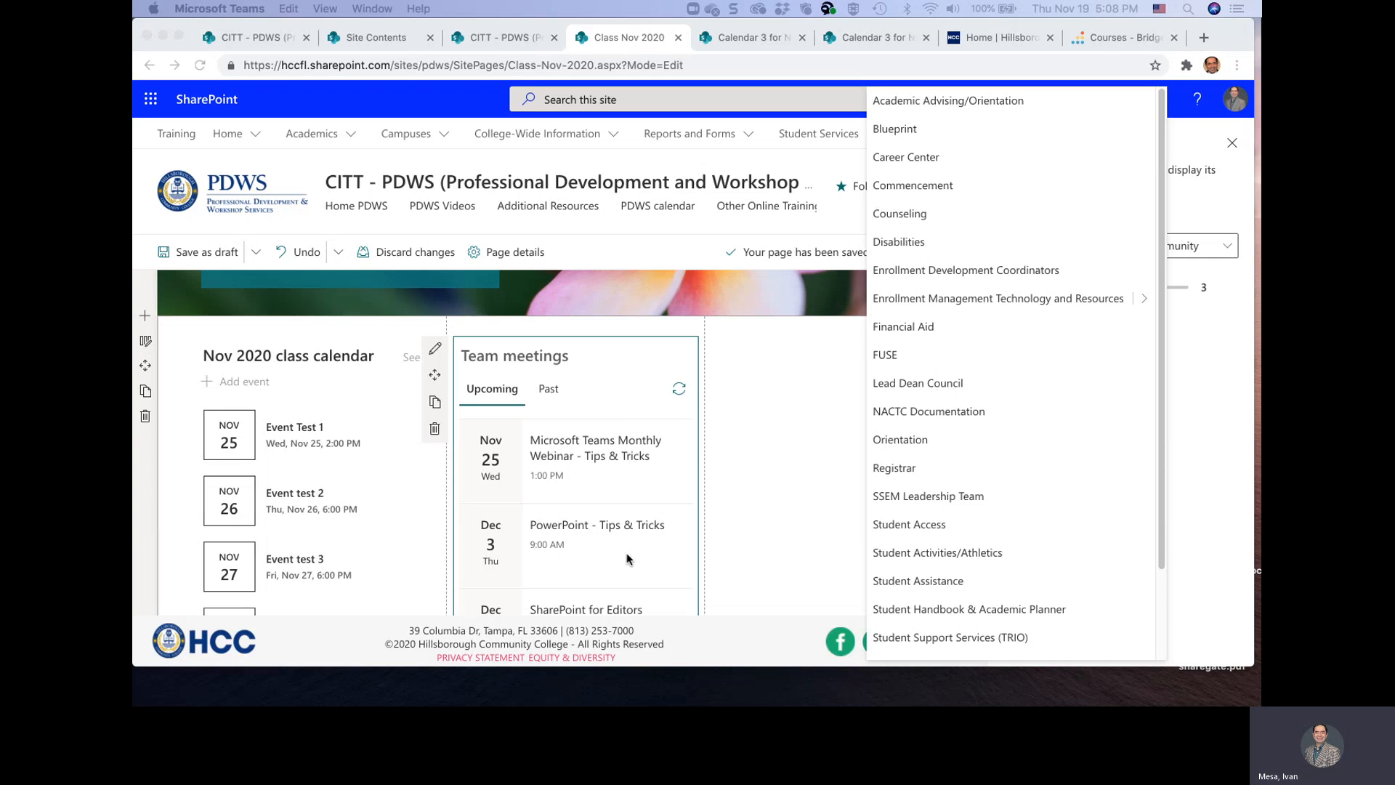
scroll(594, 597, "down", 2)
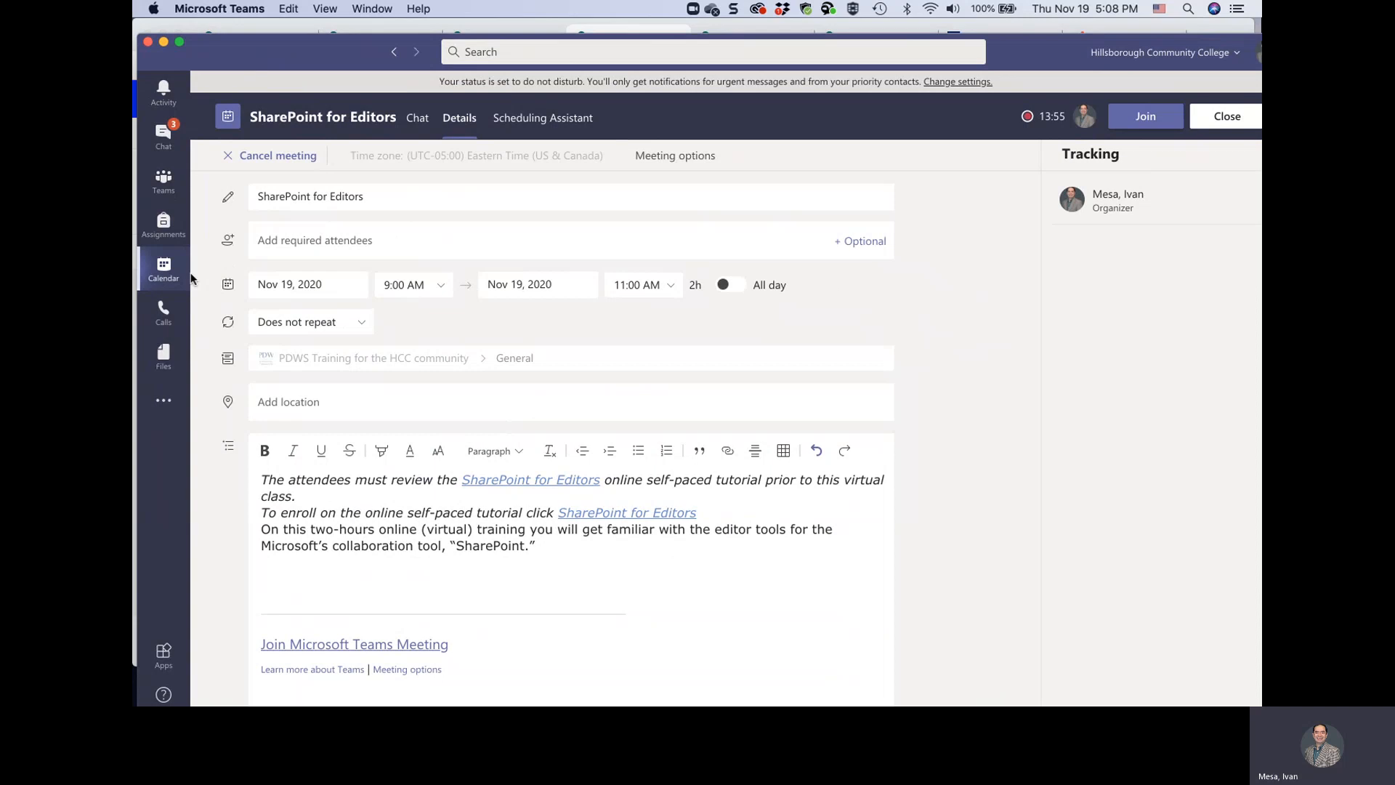
Go to the week of November 23 in the Teams calendar and check the Microsoft Teams Monthly Webinar - Tips & Tricks meeting's channel
left_click(166, 270)
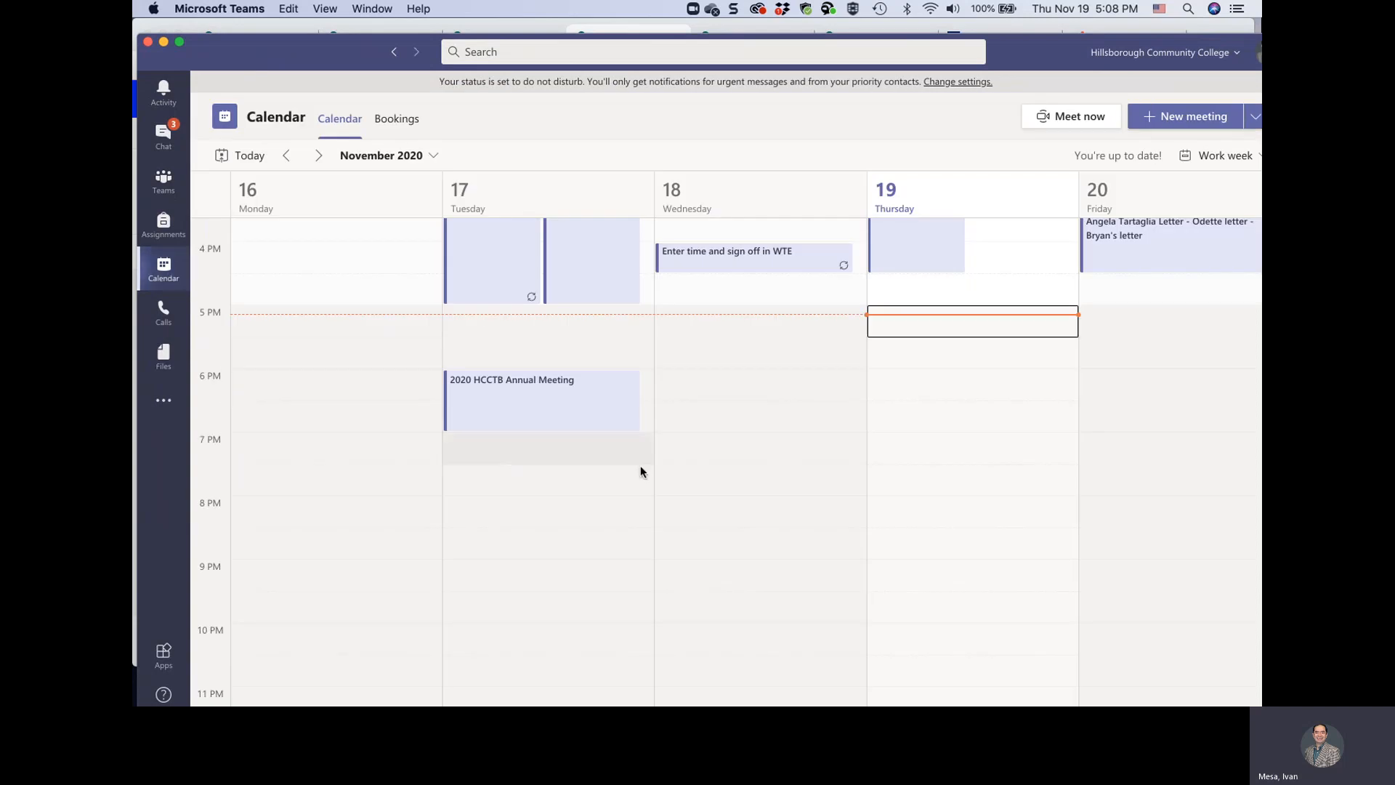
scroll(652, 469, "up", 3)
scroll(652, 469, "up", 4)
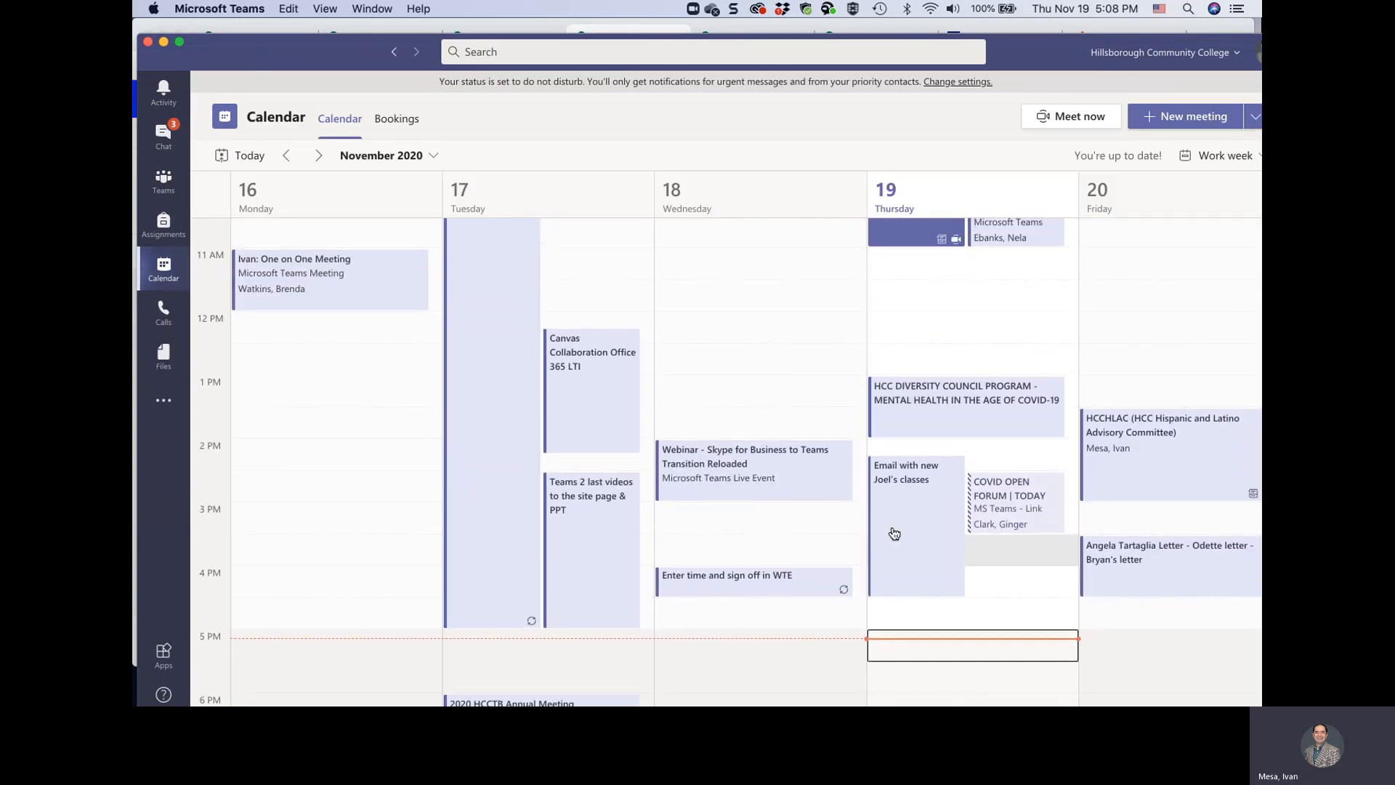
scroll(1020, 550, "up", 4)
scroll(1019, 551, "down", 3)
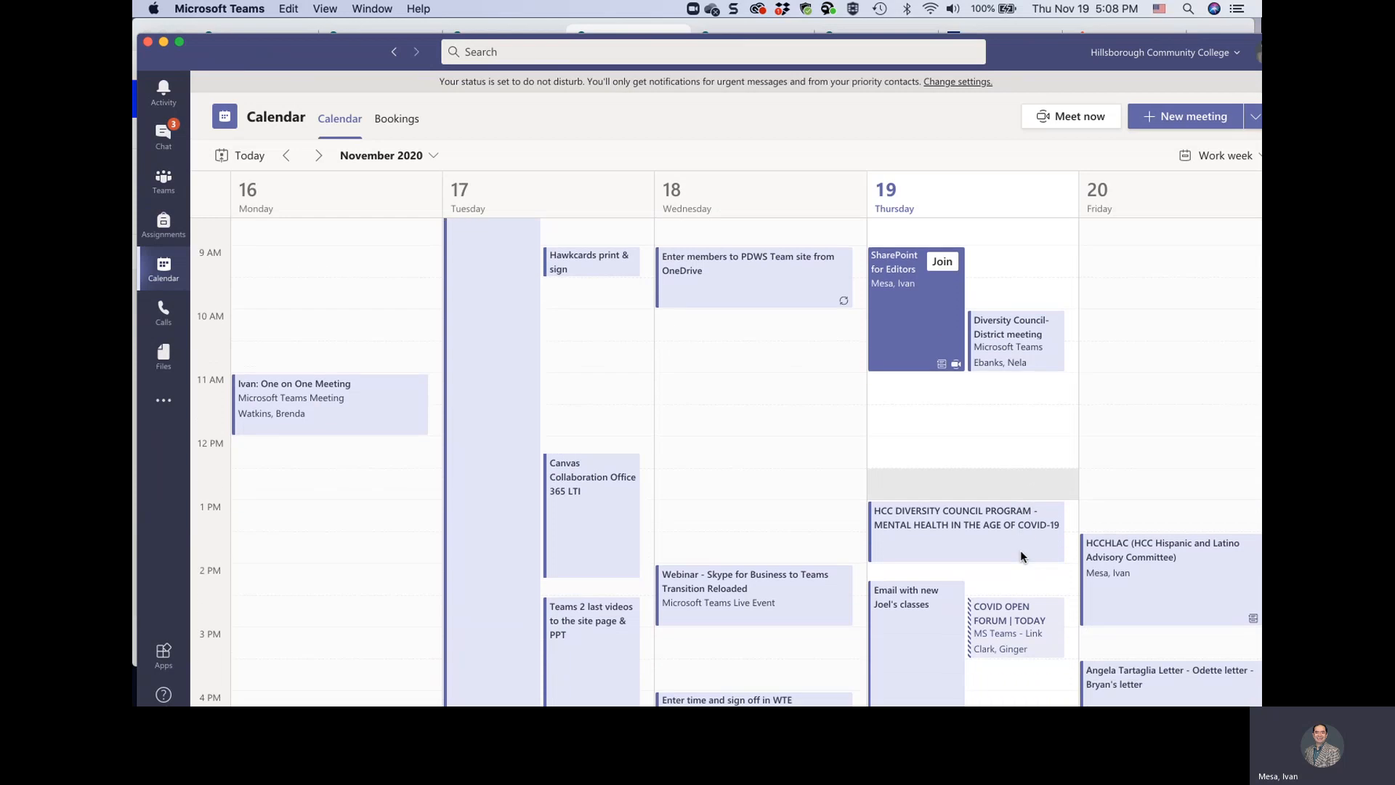
left_click(433, 156)
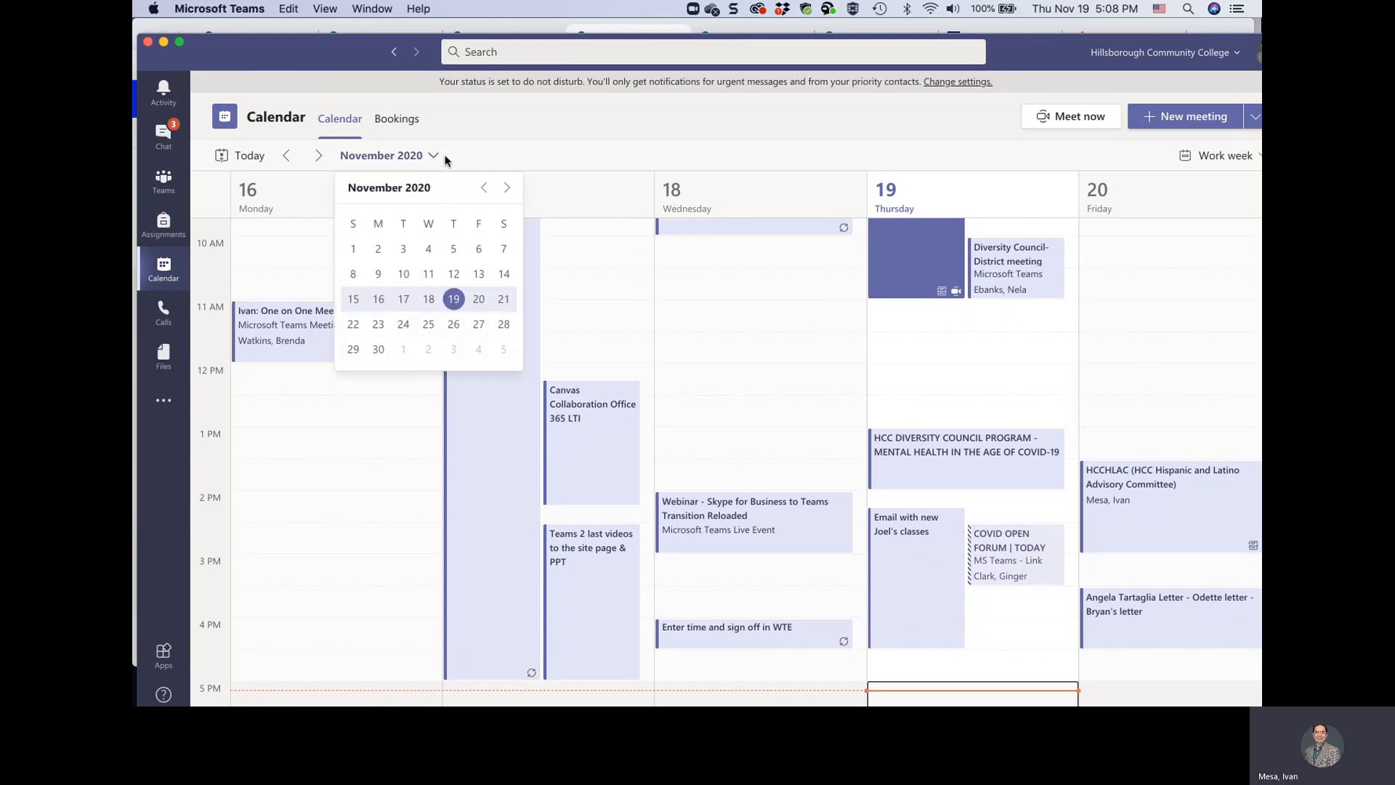
left_click(318, 156)
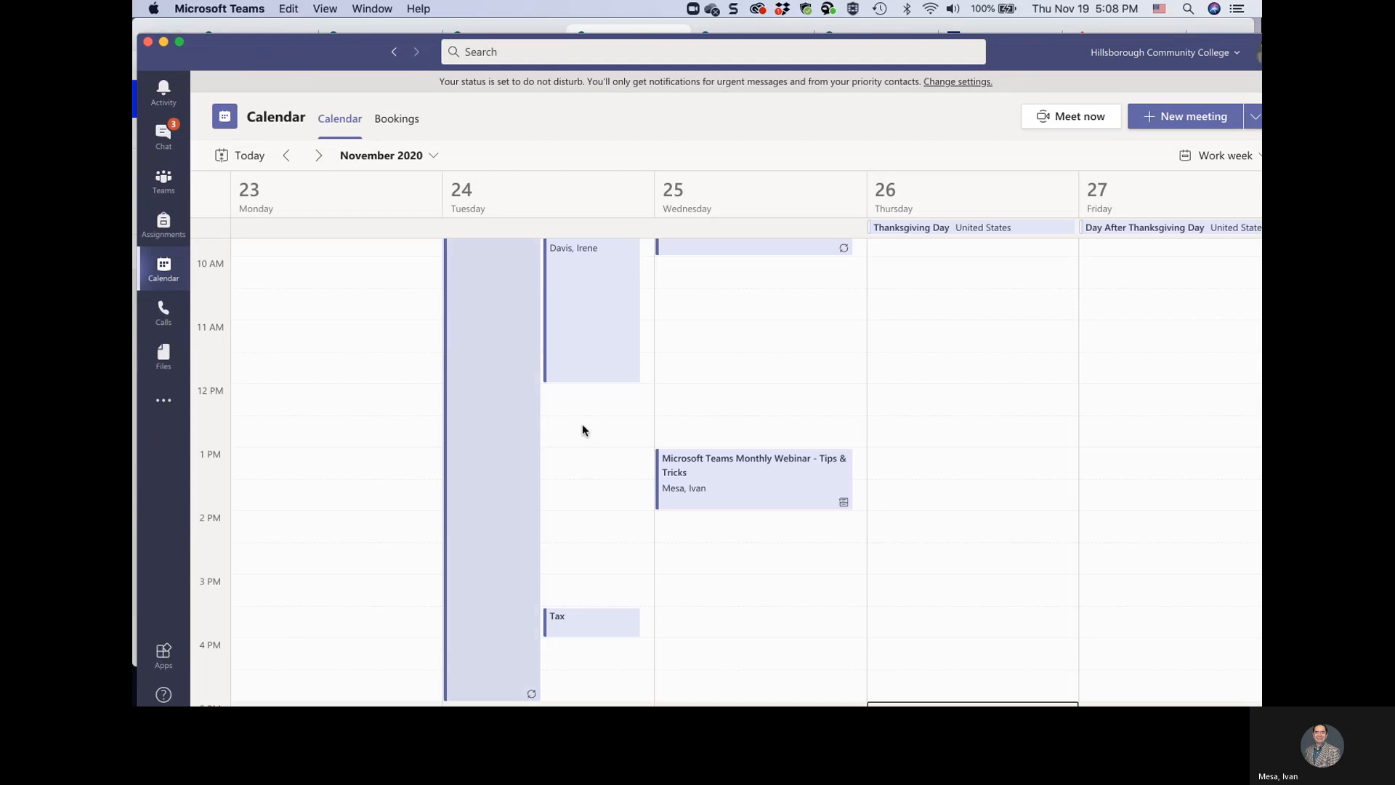
scroll(627, 465, "up", 5)
scroll(627, 469, "down", 4)
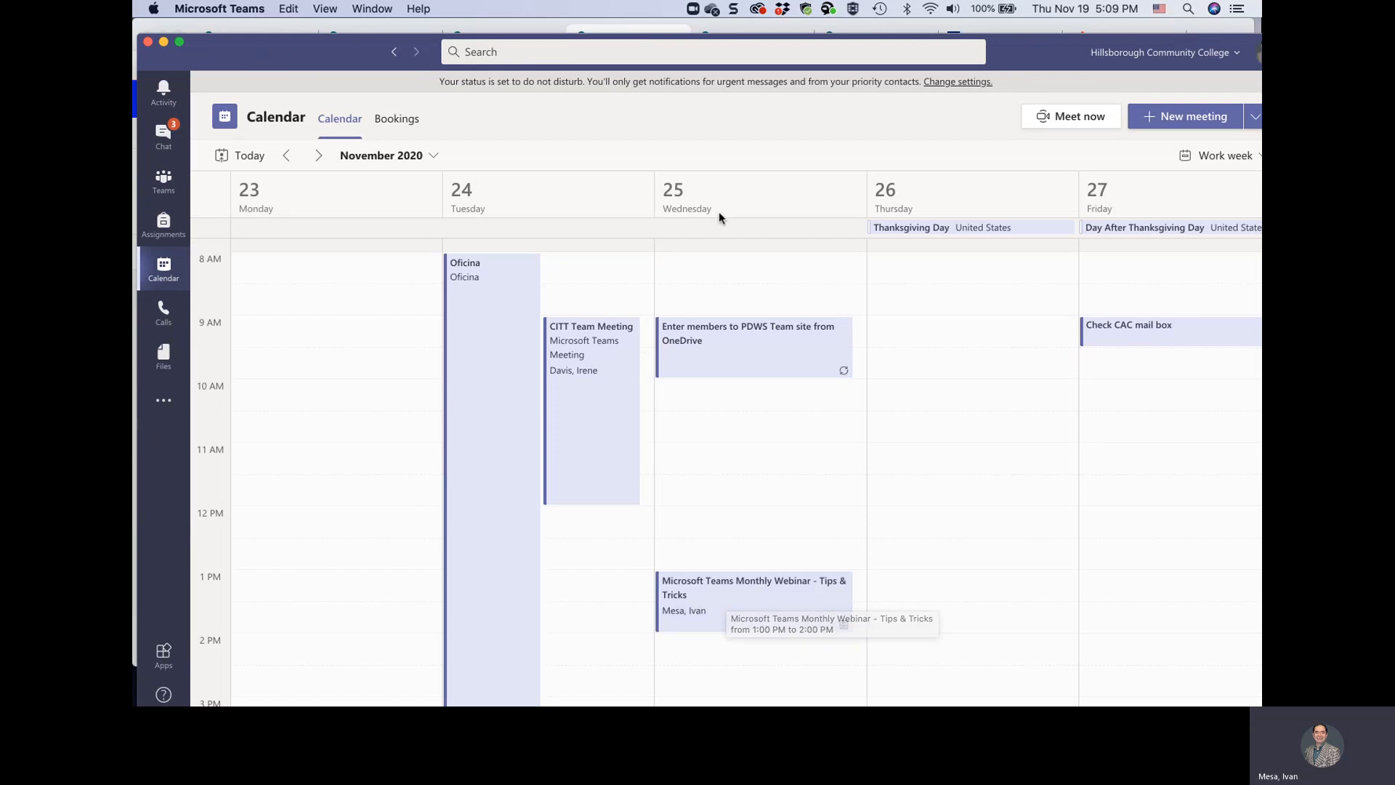
left_click(732, 614)
double_click(733, 614)
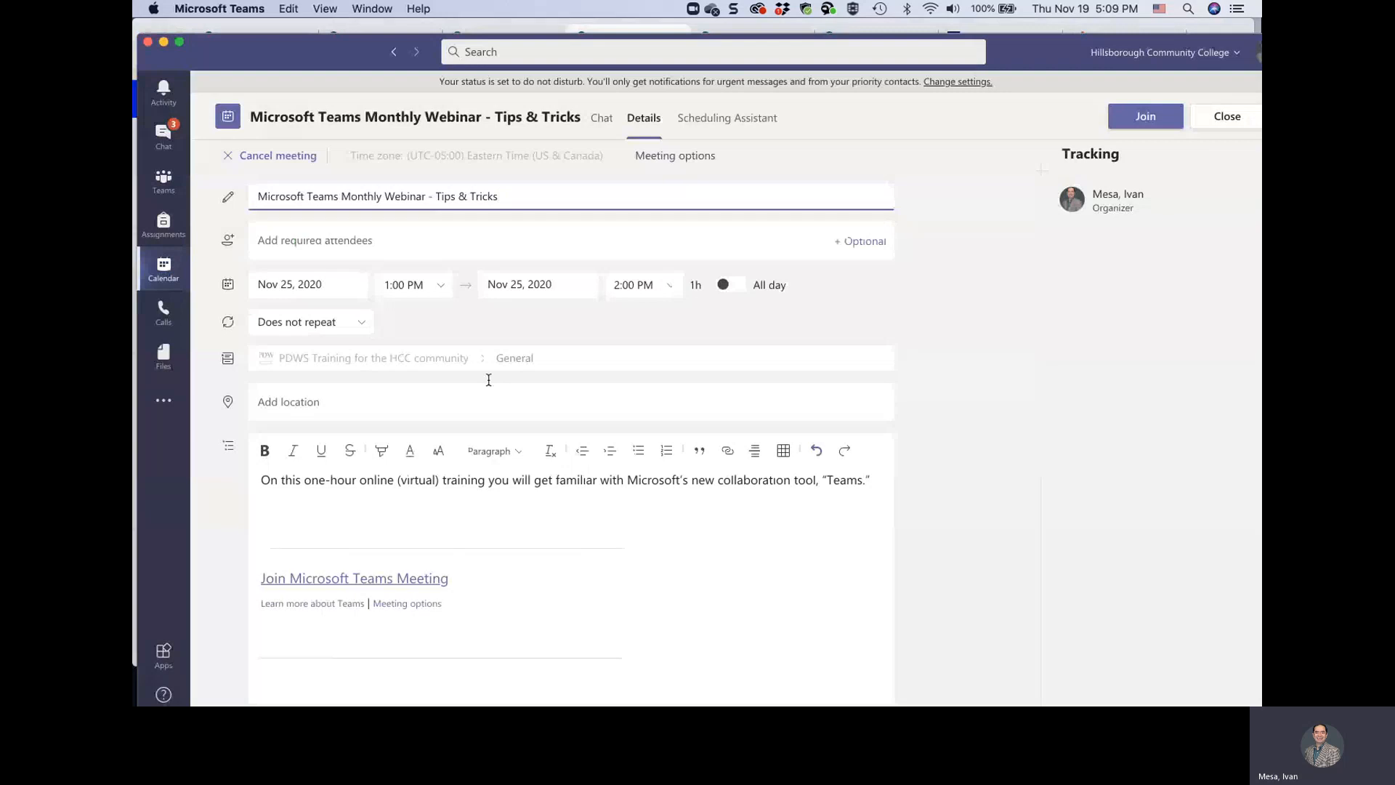
left_click(1226, 125)
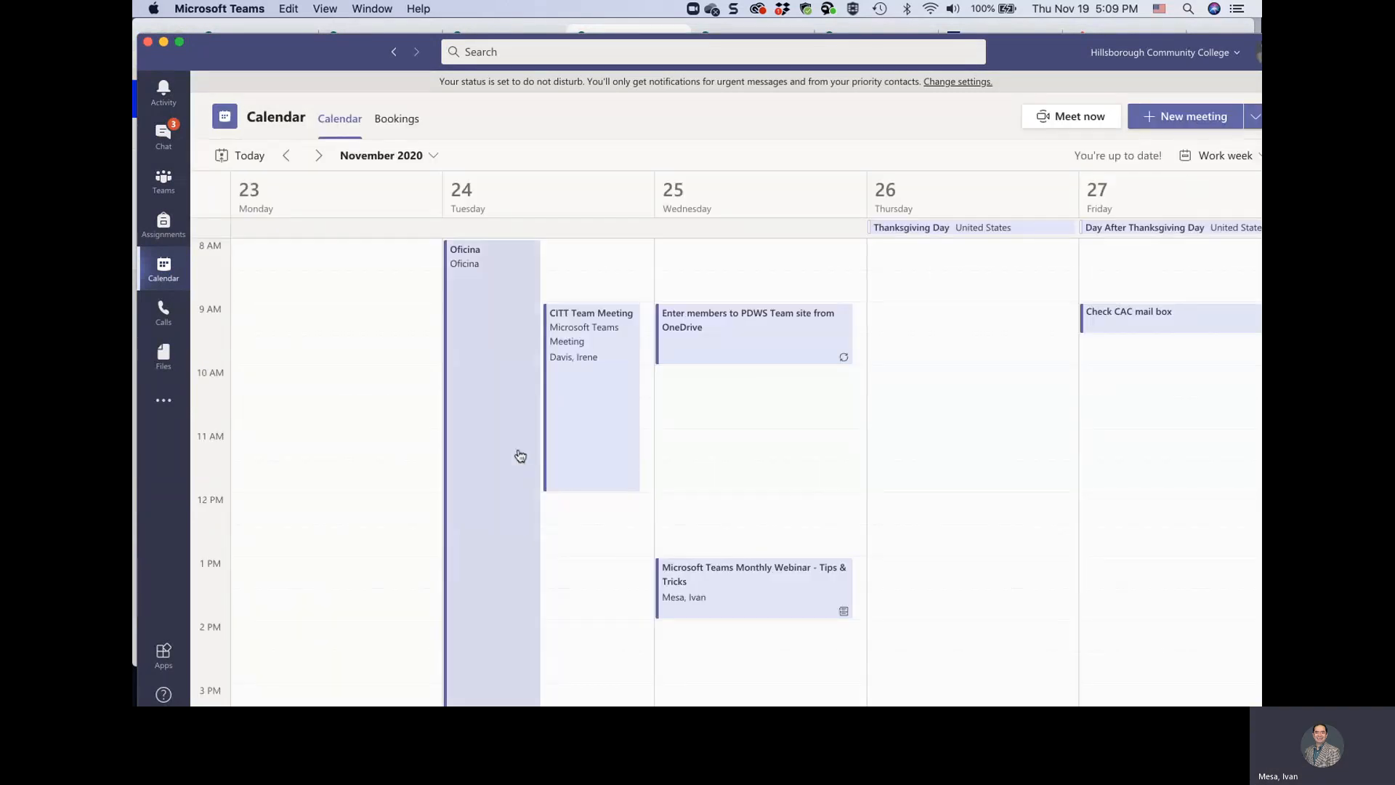
Check the details of the CITT Team Meeting and the Nov 25 Enter members to PDWS Team site from OneDrive event, closing each
double_click(585, 425)
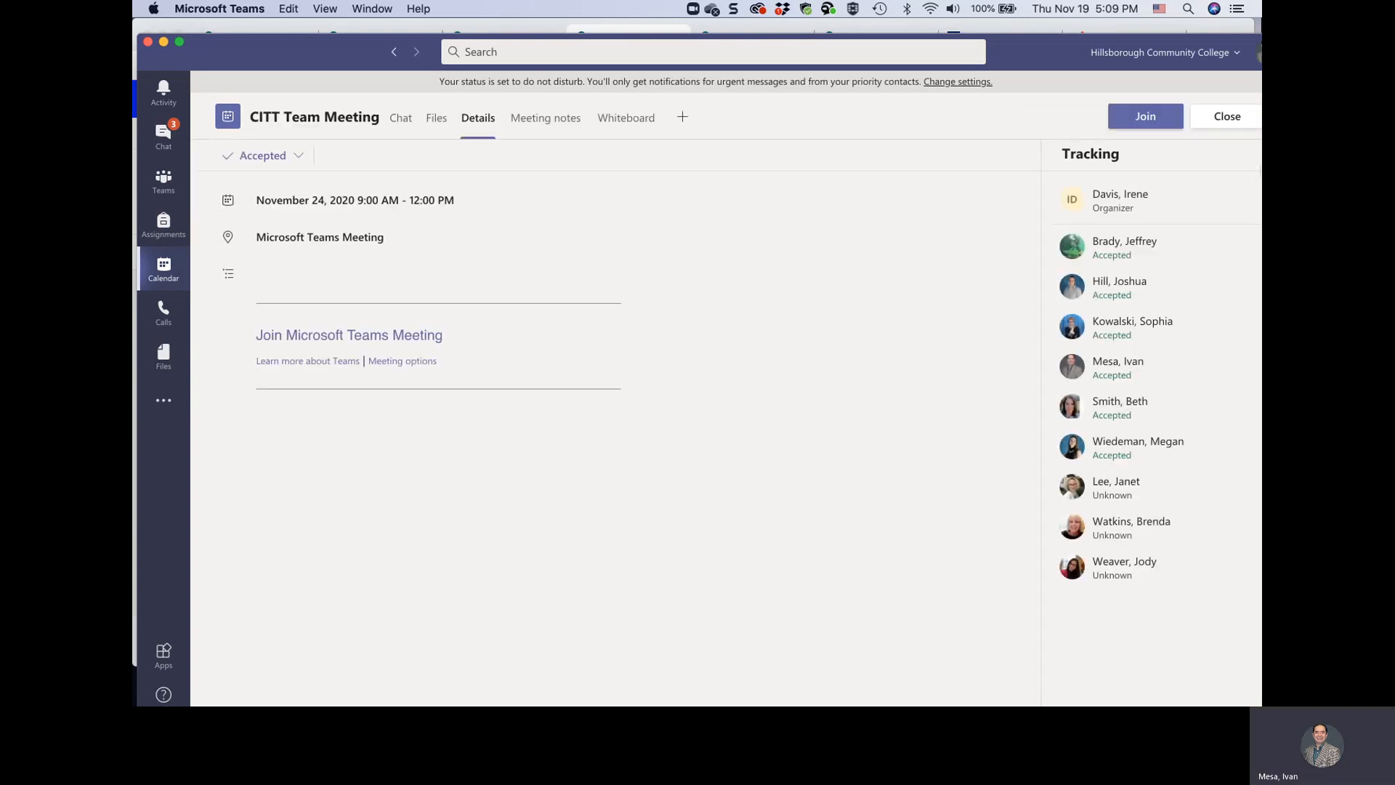
left_click(1225, 118)
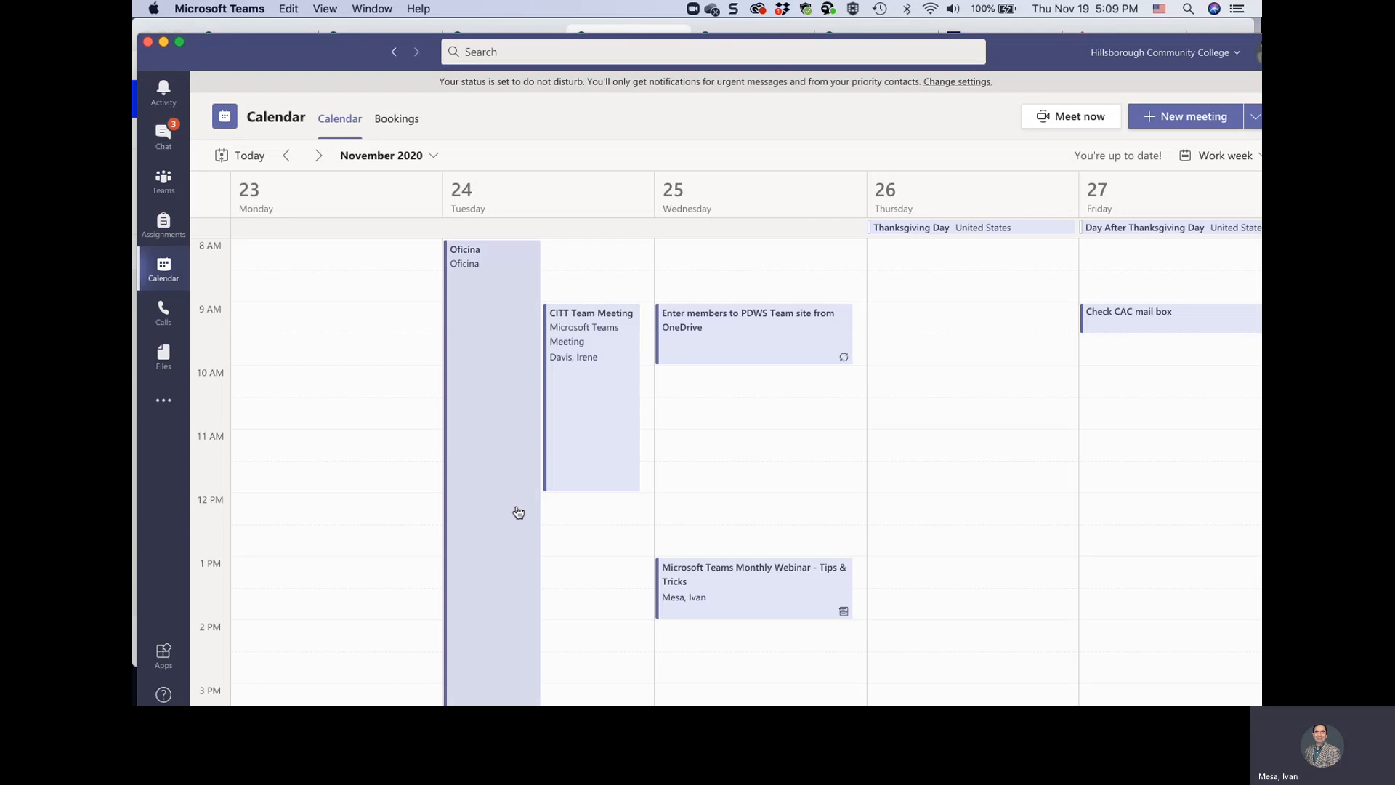
left_click(774, 348)
double_click(774, 347)
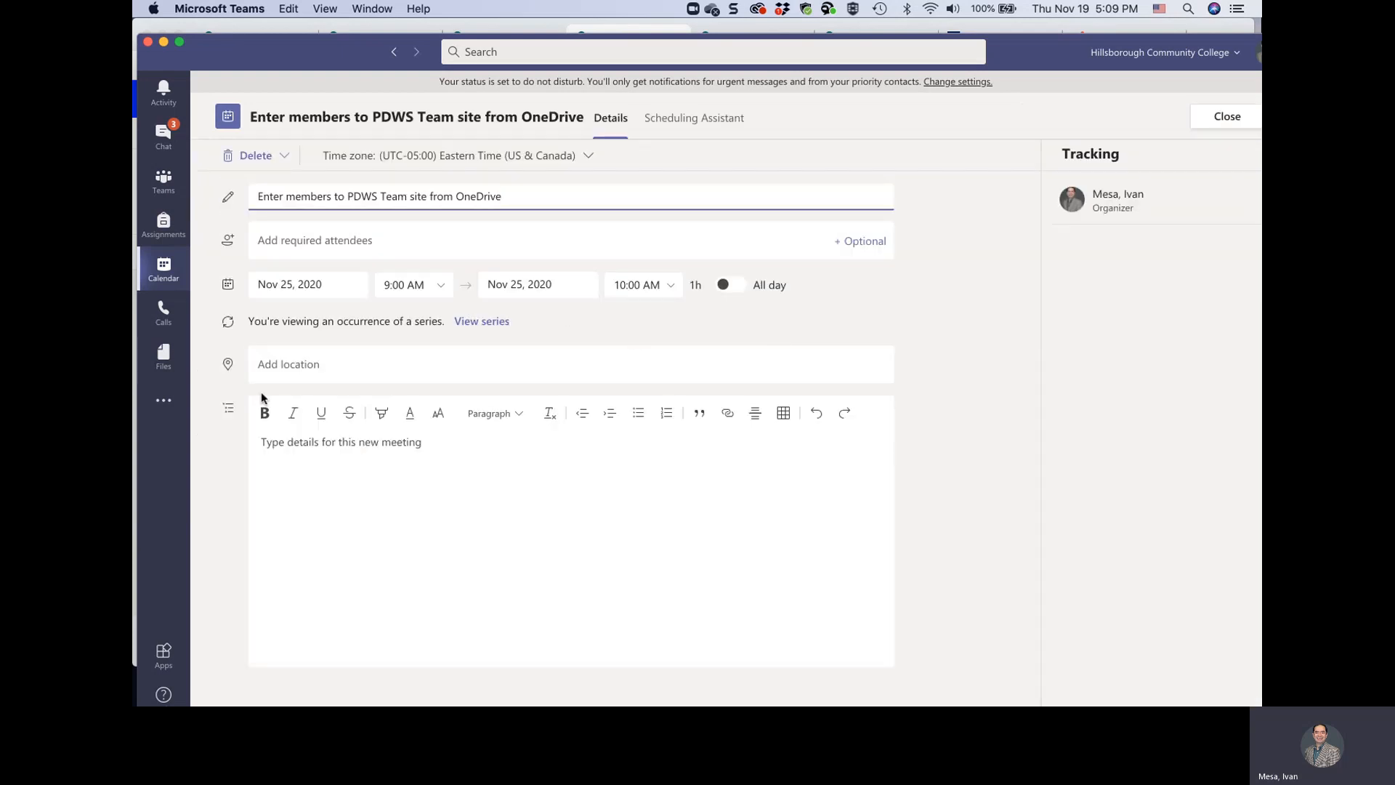
left_click(1224, 116)
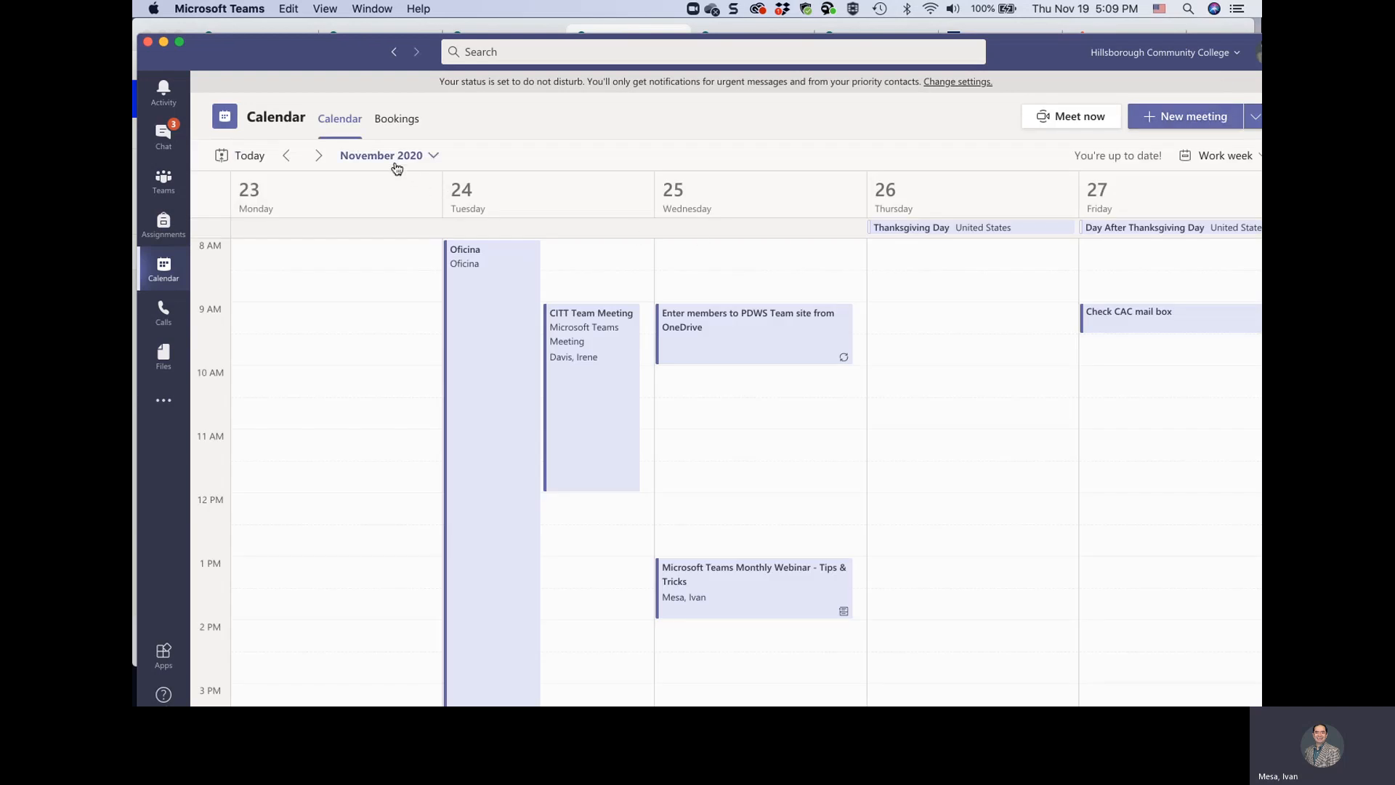
Go to the week of November 30 and check the details of the Dec 3 PowerPoint - Tips & Tricks meeting
left_click(320, 155)
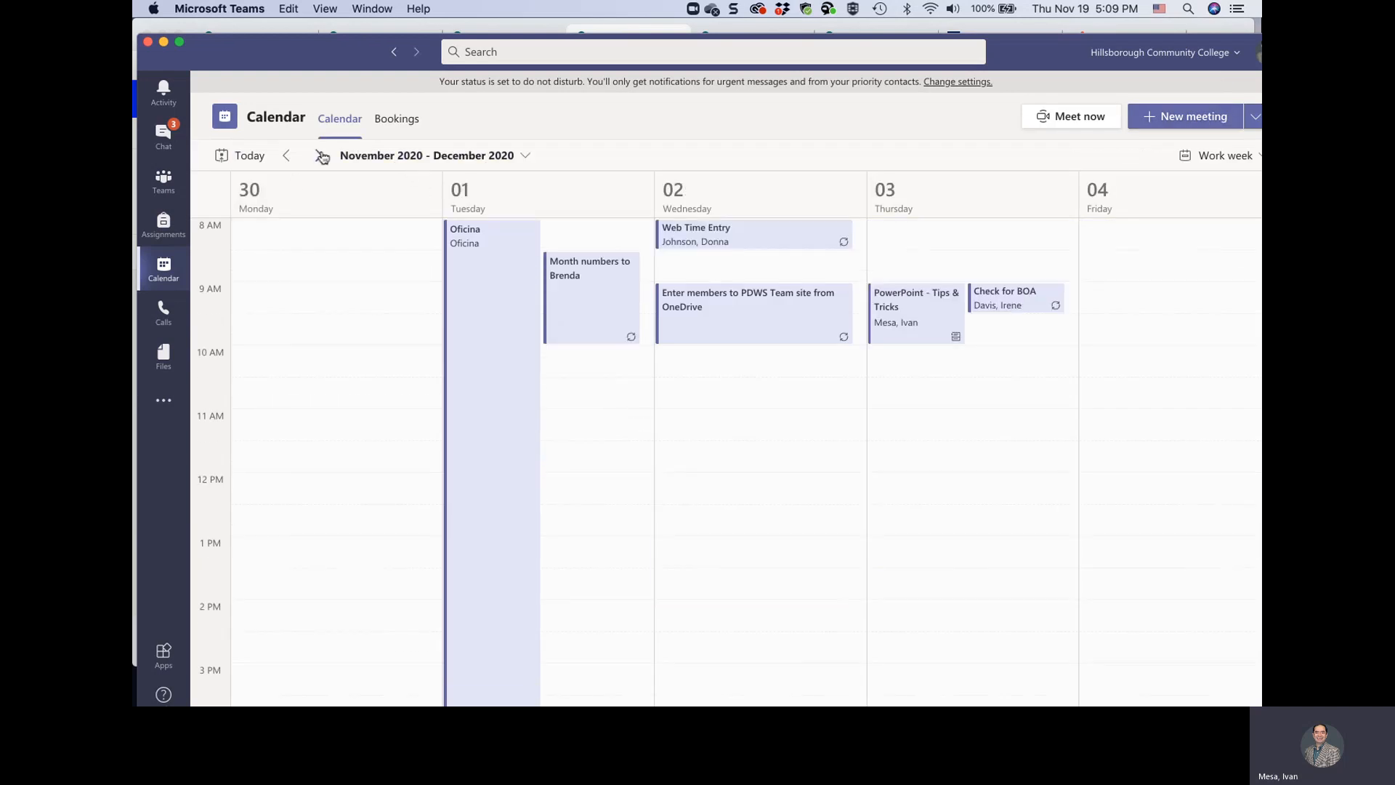
scroll(731, 345, "up", 3)
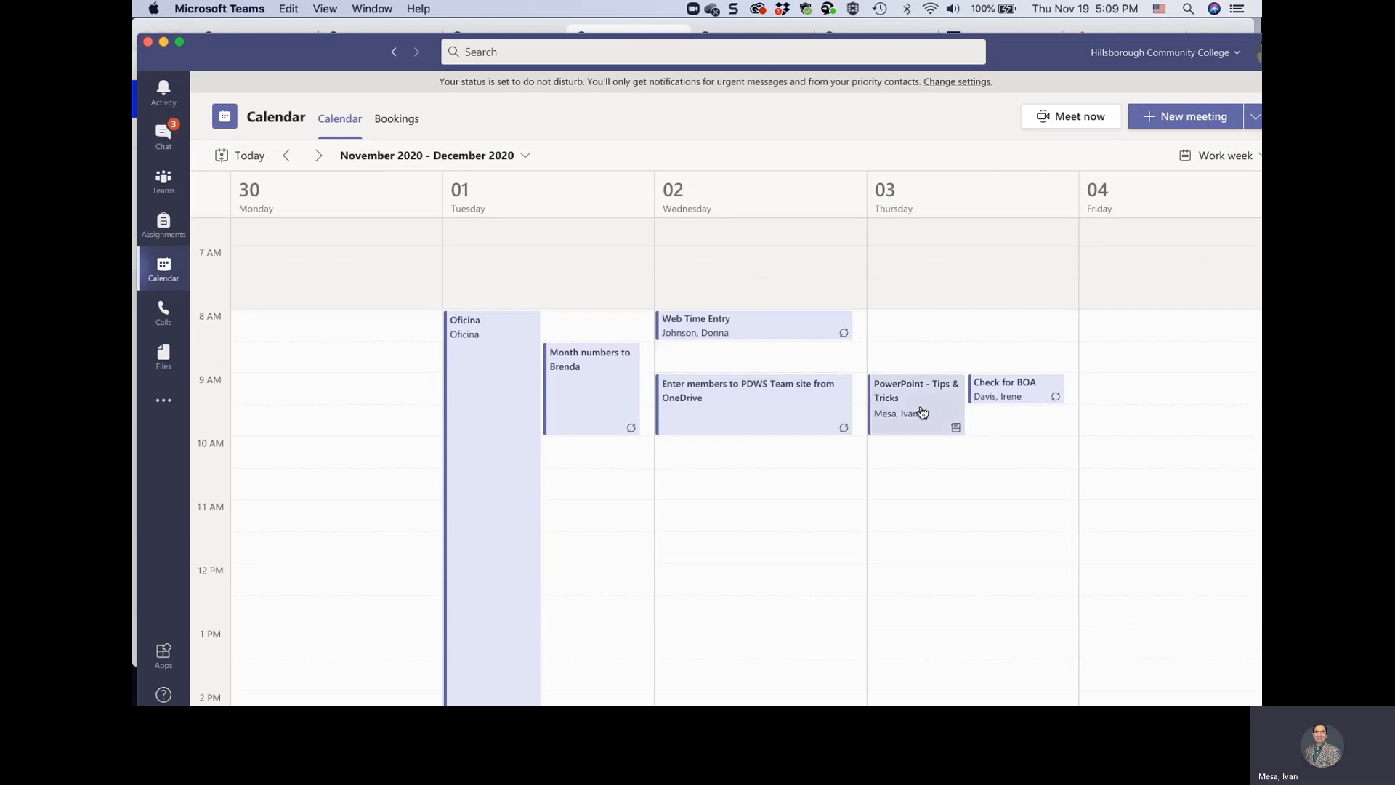
double_click(921, 407)
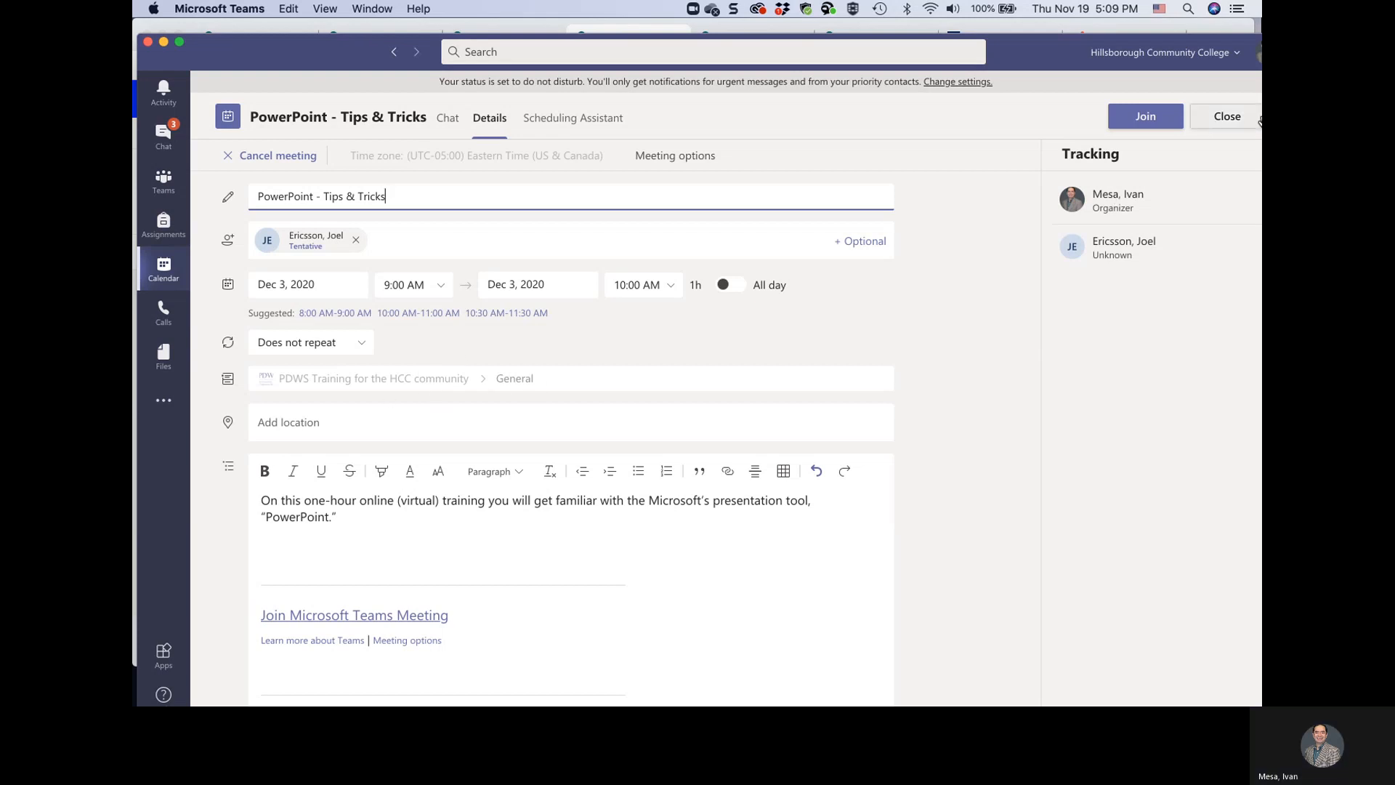
left_click(1227, 118)
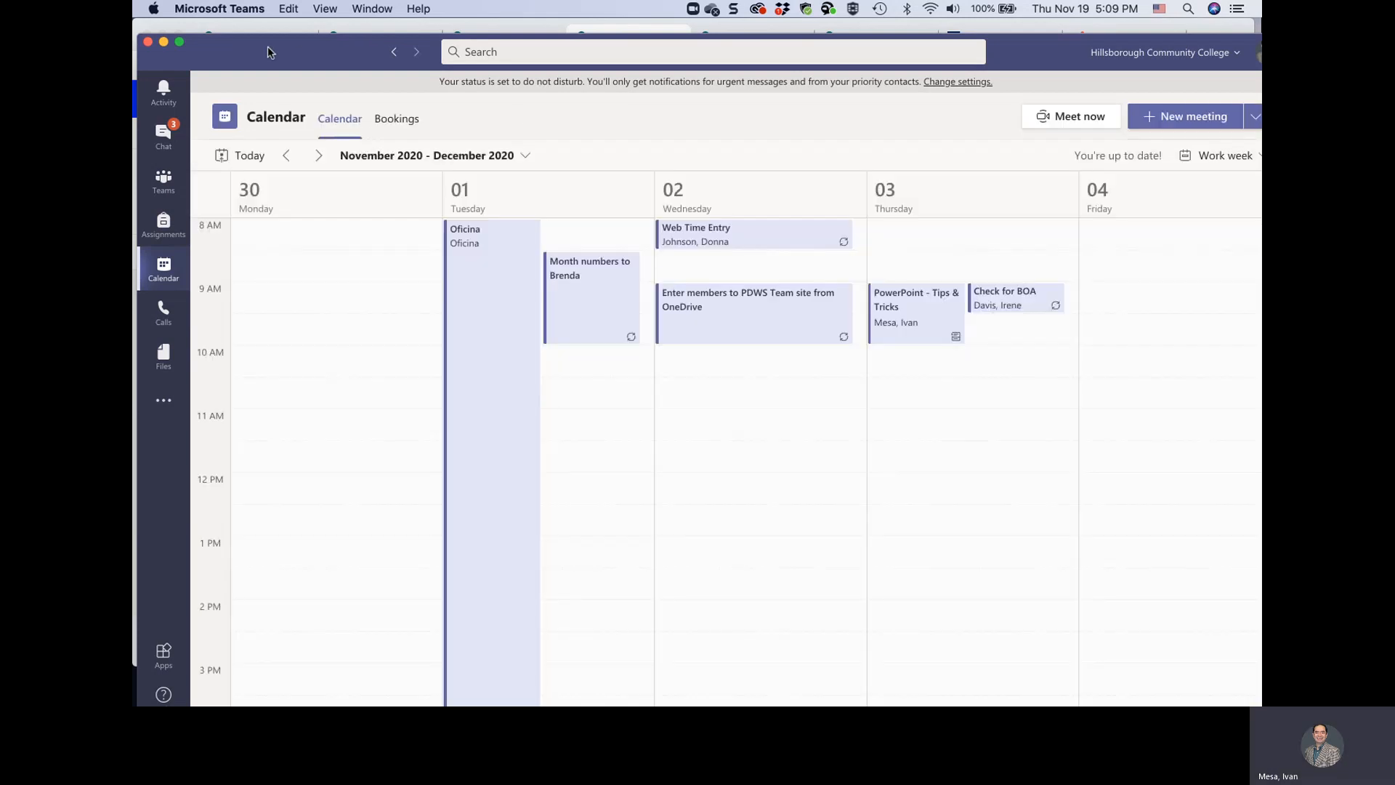
Return to the SharePoint page being edited and set the Group calendar web part to show 5 events per page
left_click_drag(268, 47, 479, 0)
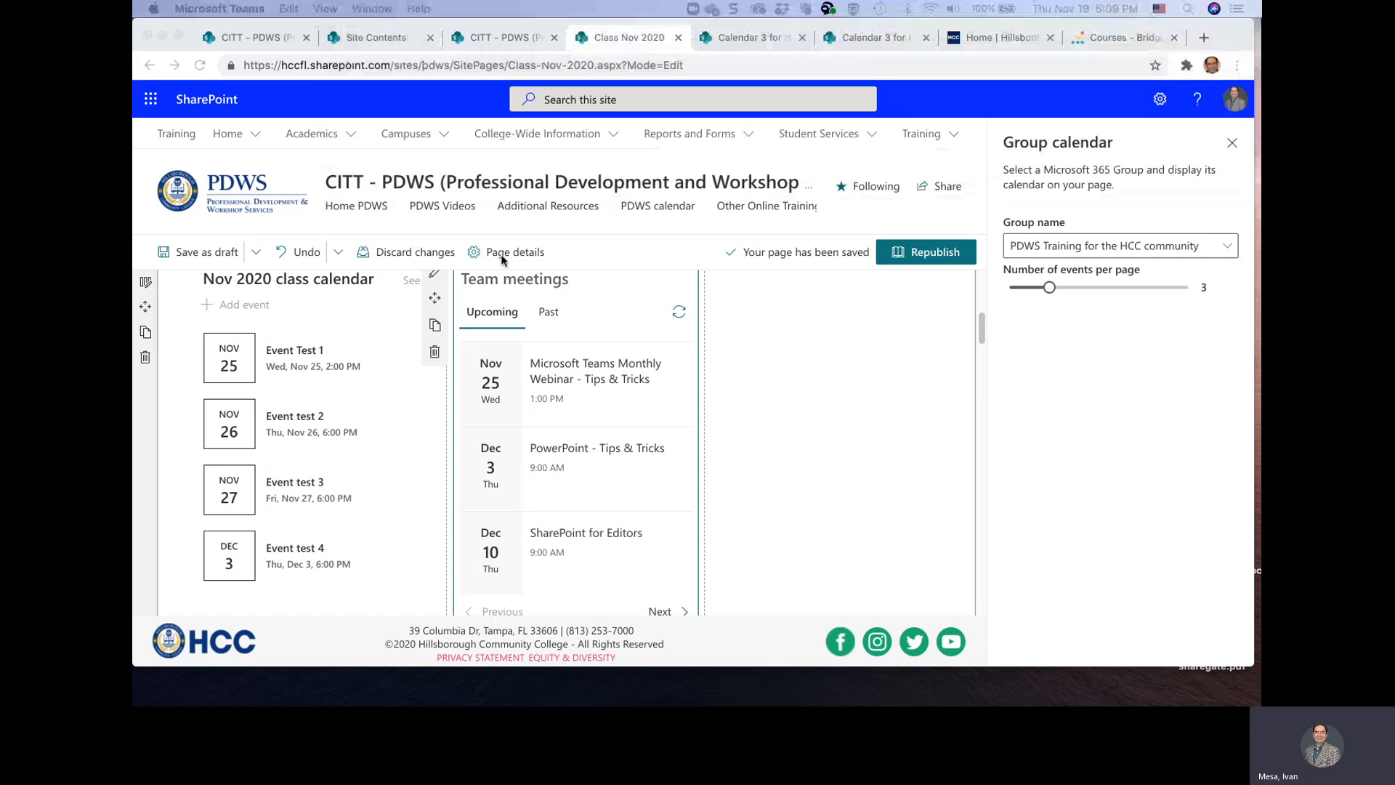
scroll(600, 463, "up", 3)
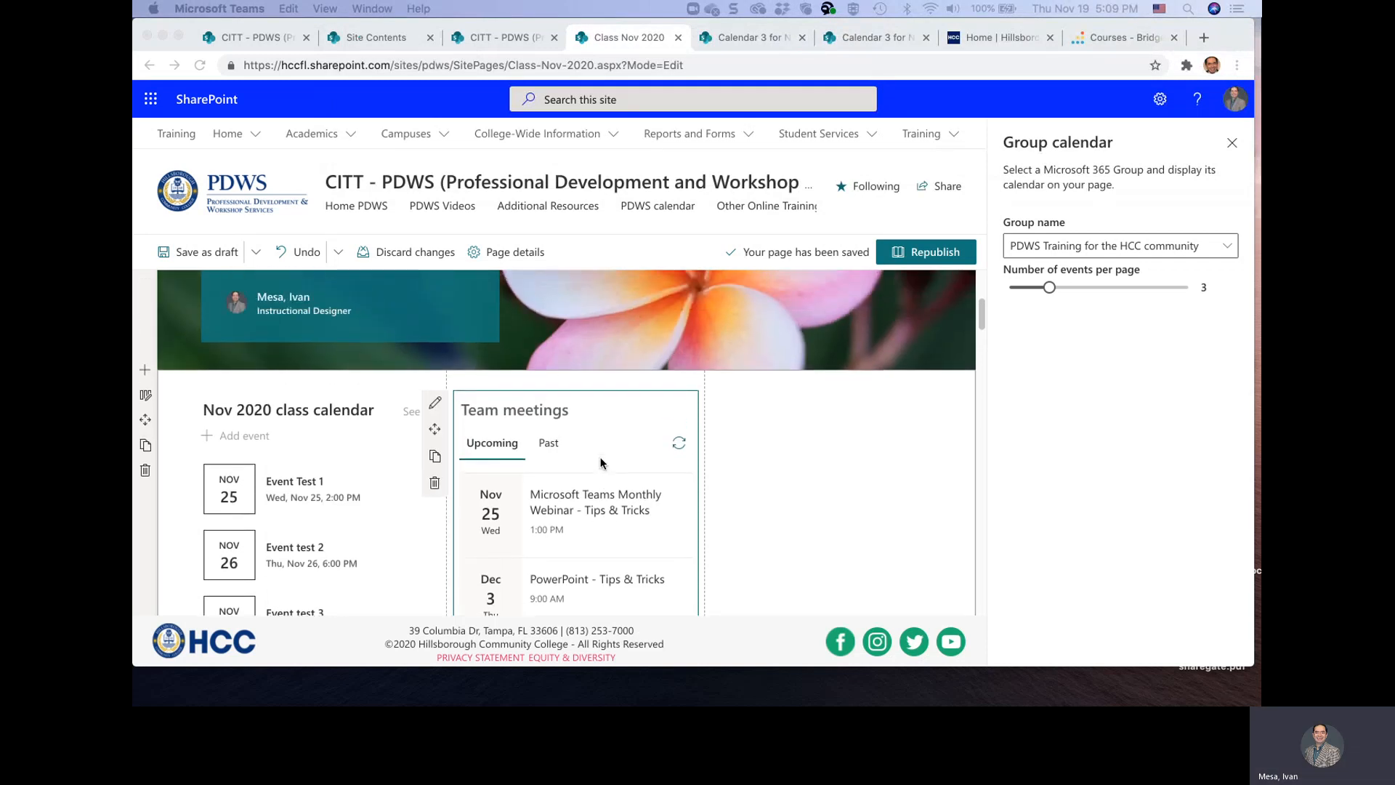
left_click(1049, 295)
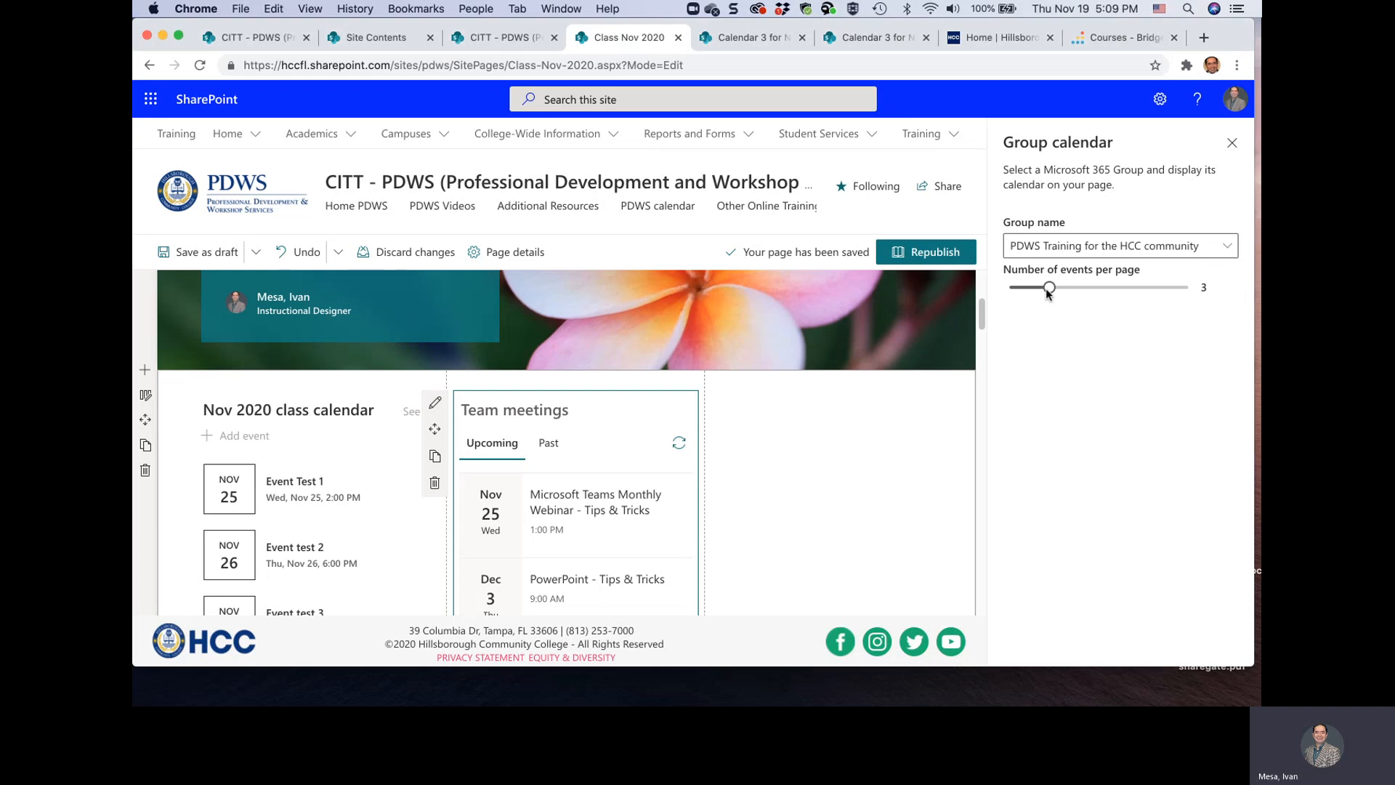
left_click_drag(1049, 287, 1088, 288)
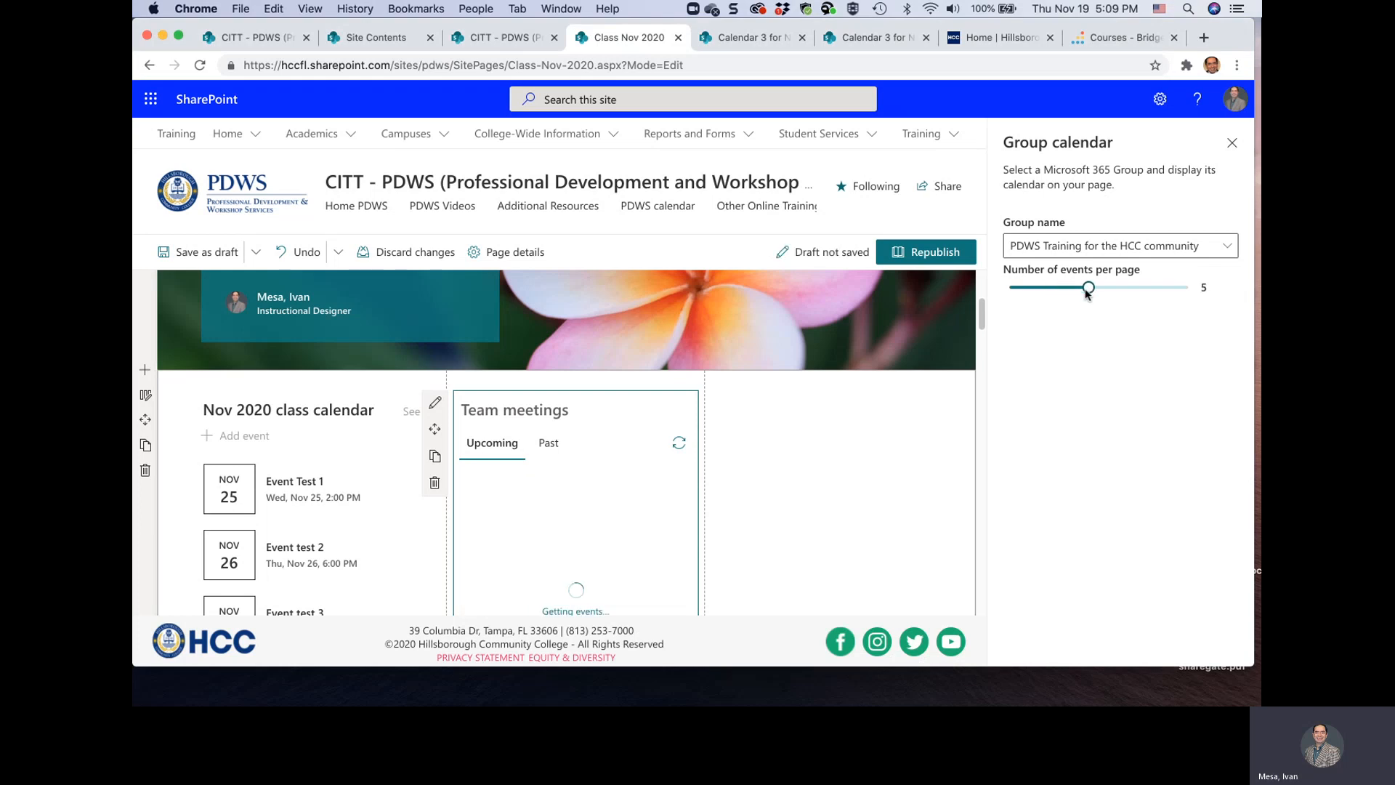
scroll(821, 471, "down", 5)
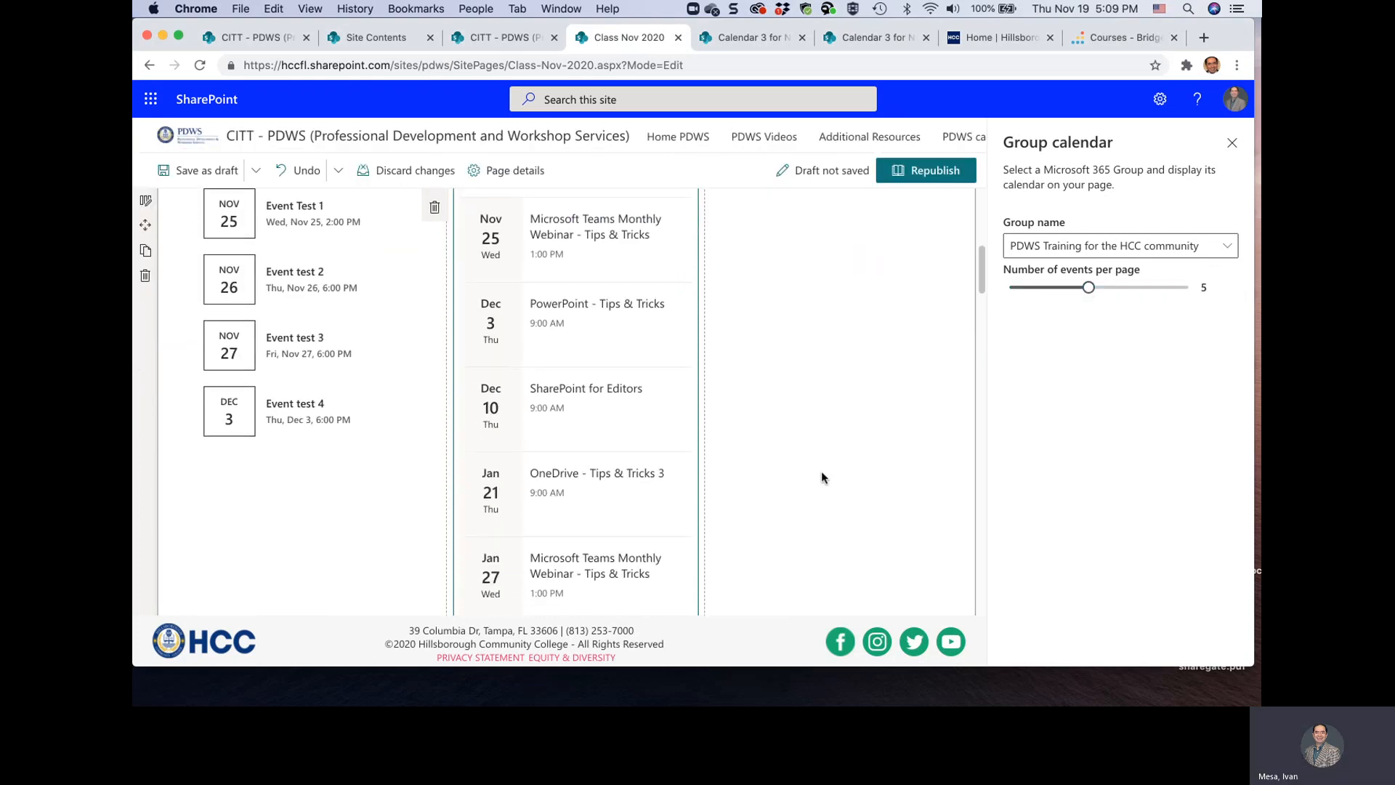
scroll(638, 450, "up", 1)
scroll(636, 449, "down", 4)
scroll(635, 449, "up", 4)
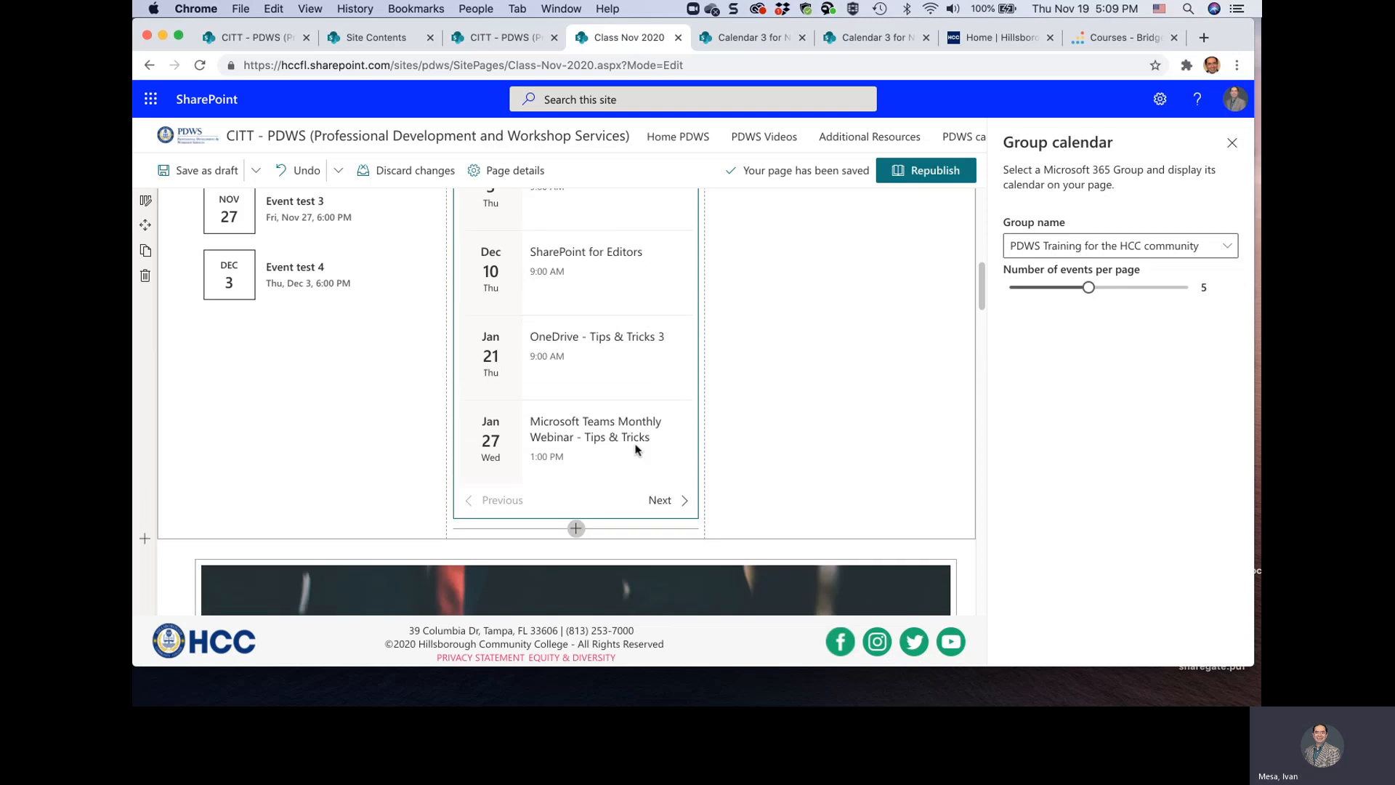
scroll(635, 450, "up", 3)
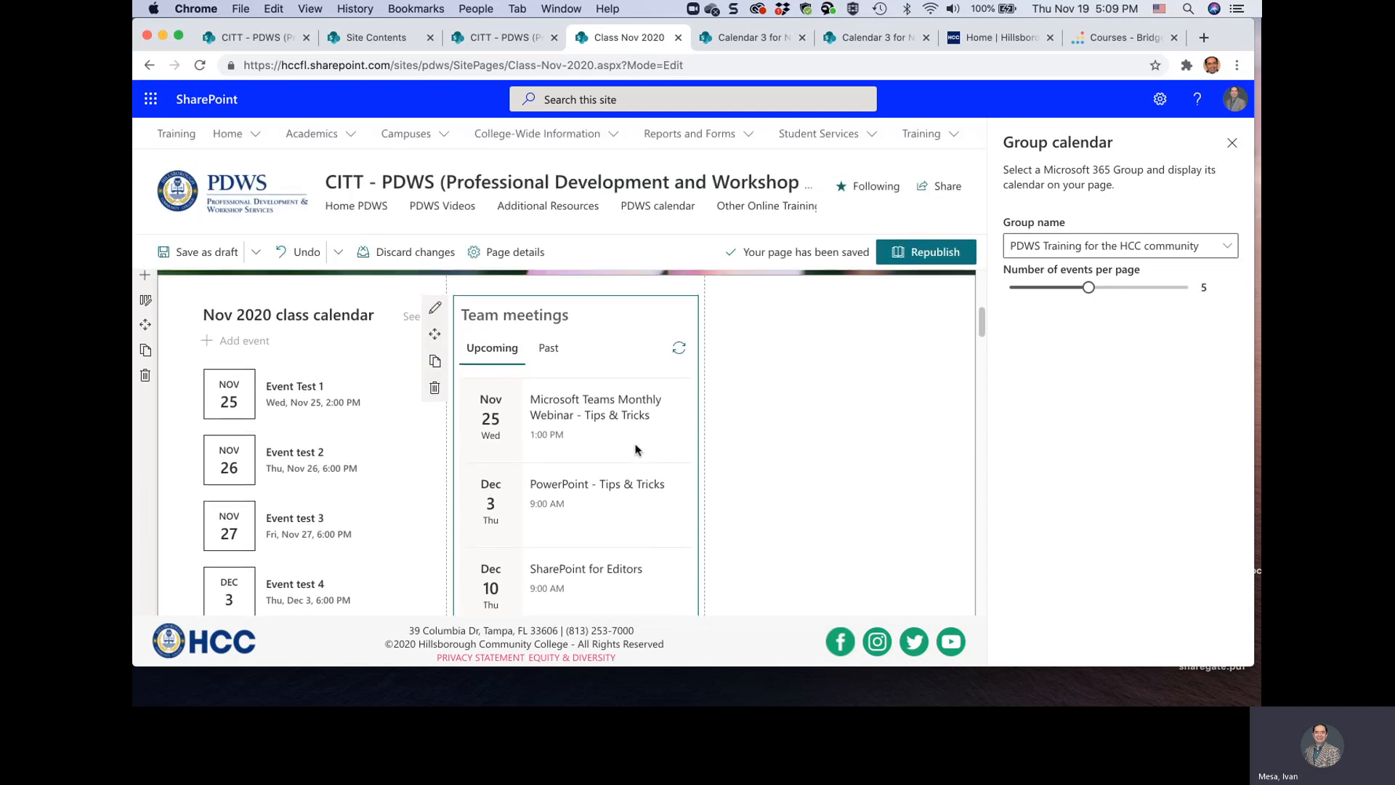
Republish the Class Nov 2020 page and review the class calendar and group calendar on it
left_click(937, 253)
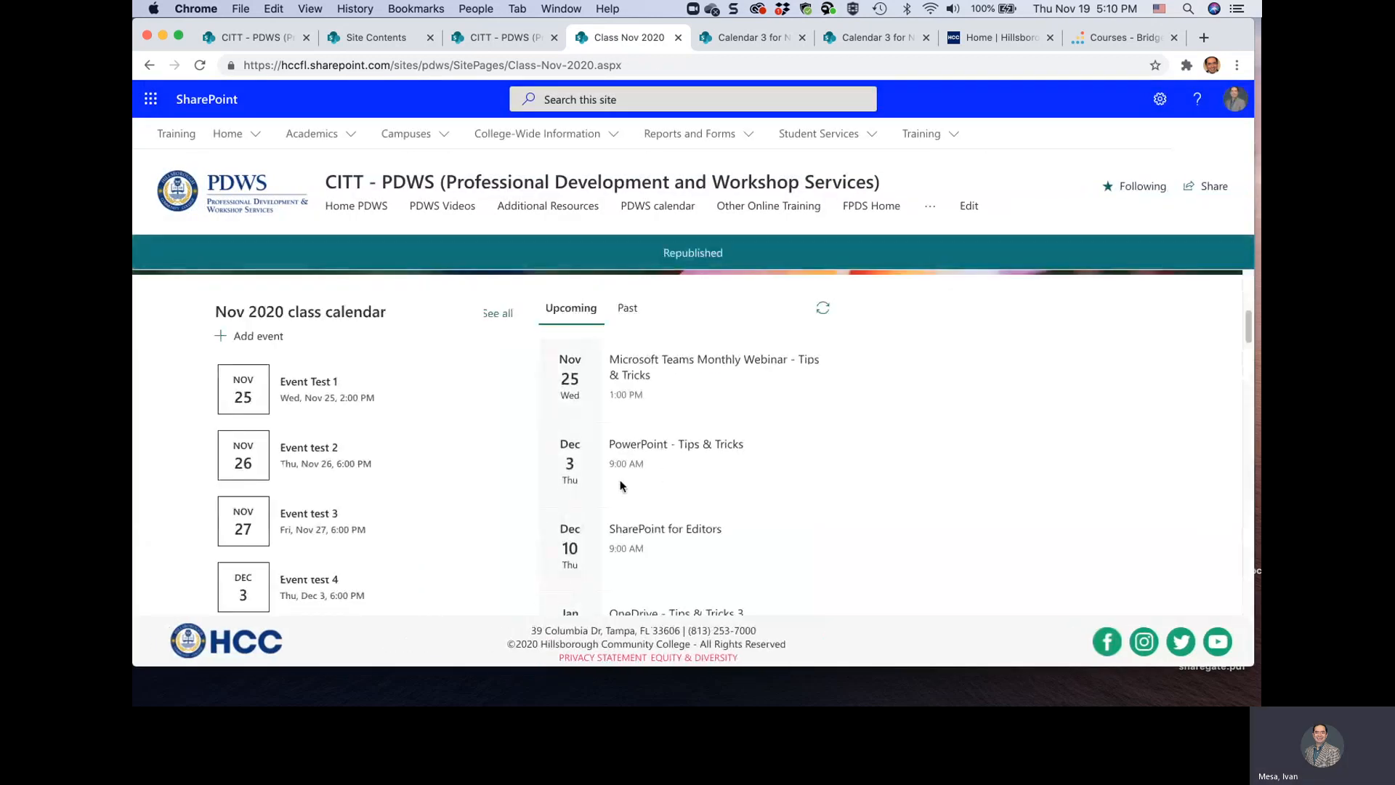
scroll(621, 482, "down", 3)
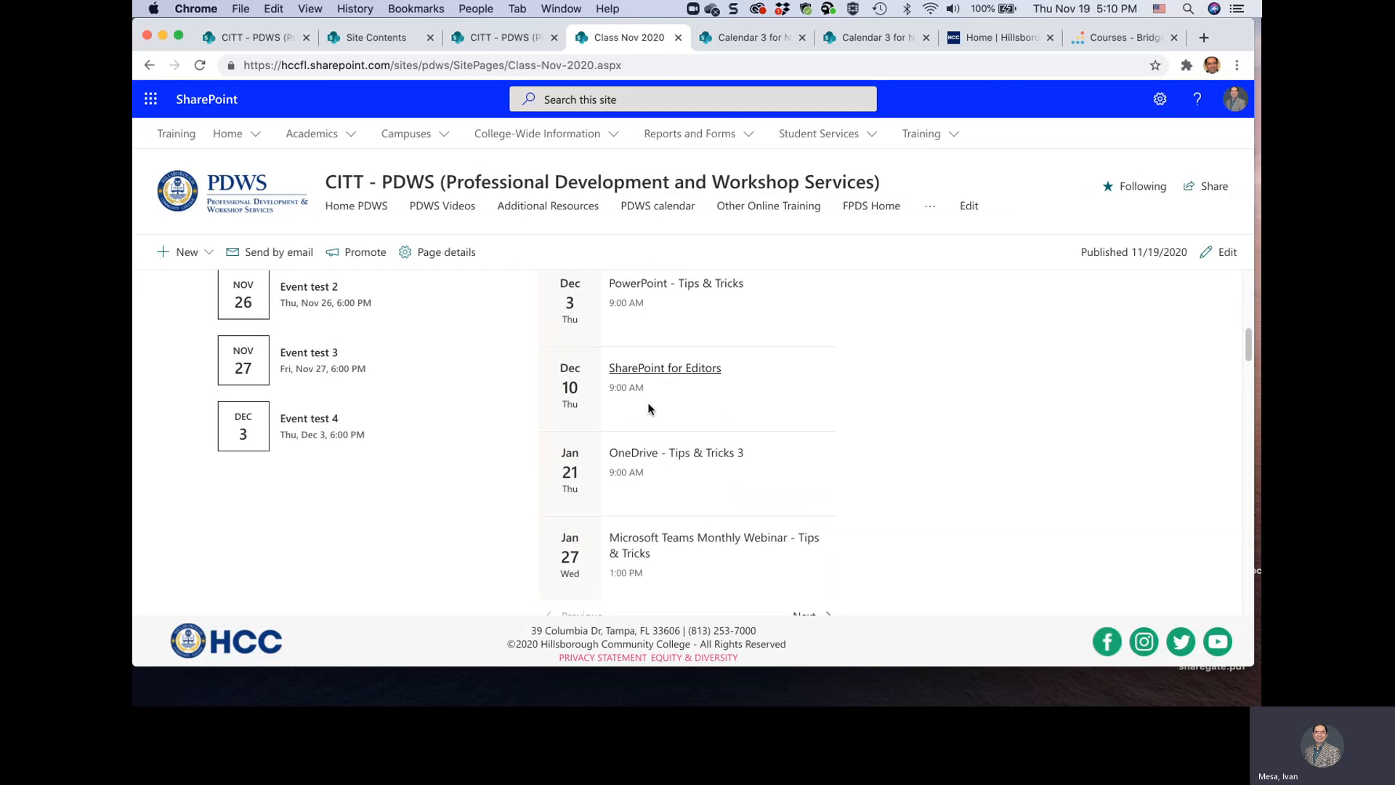
scroll(446, 462, "up", 2)
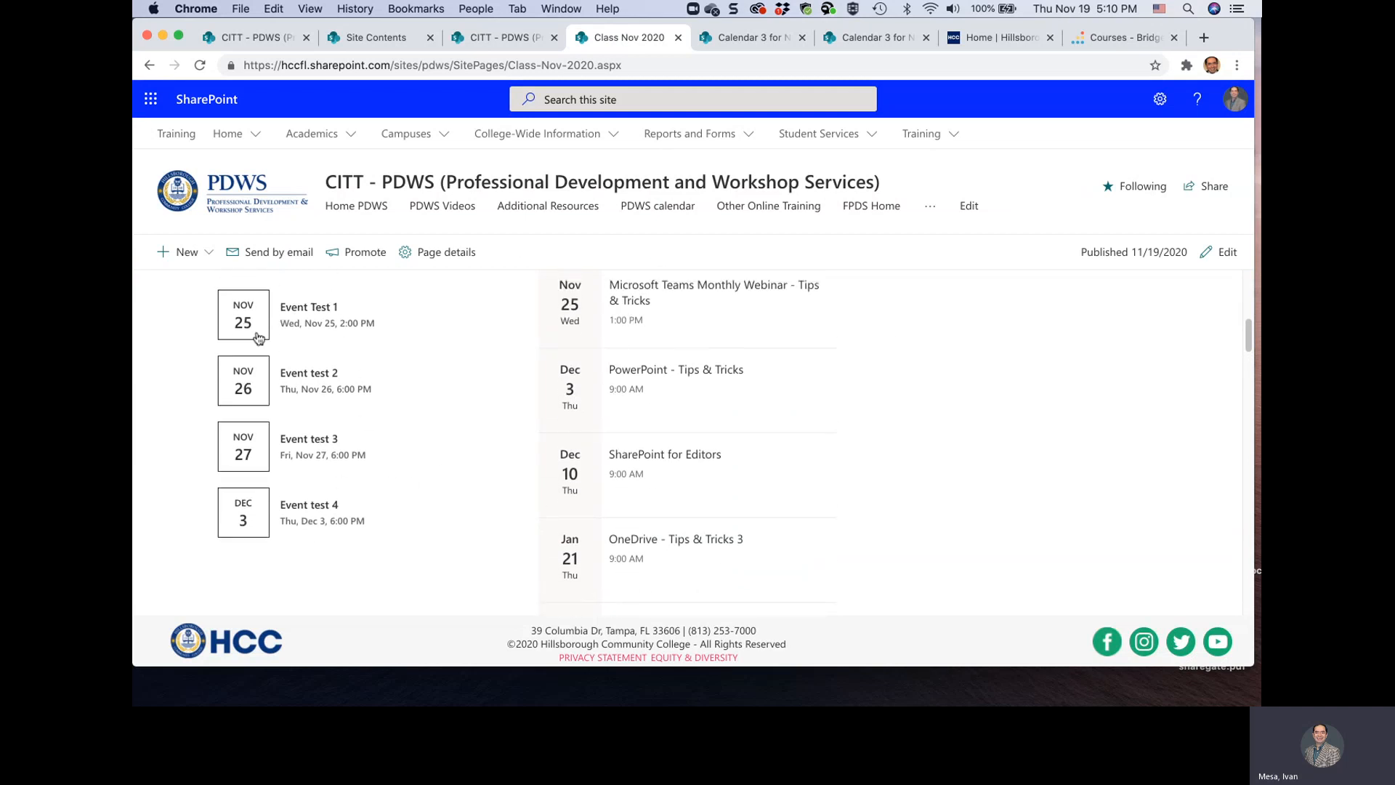
scroll(231, 383, "up", 2)
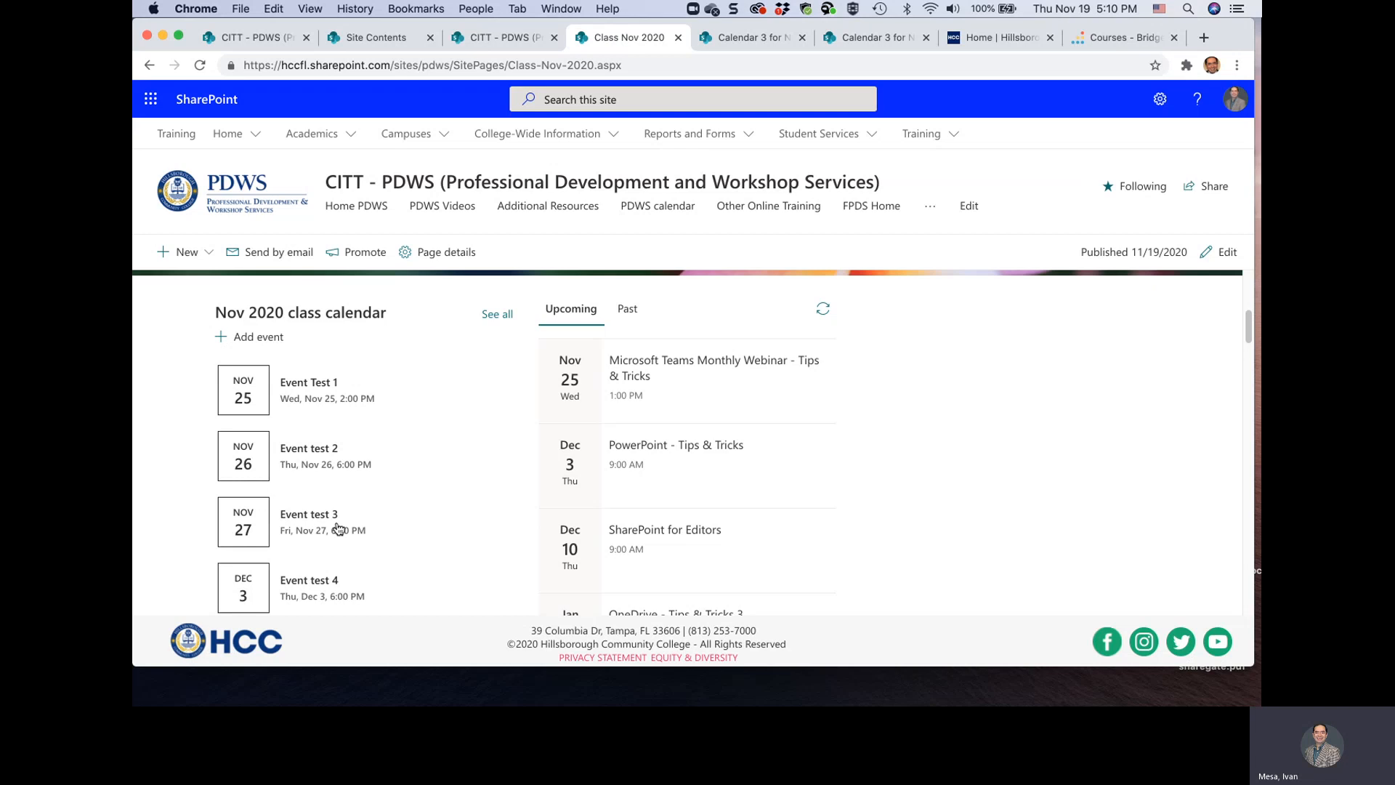